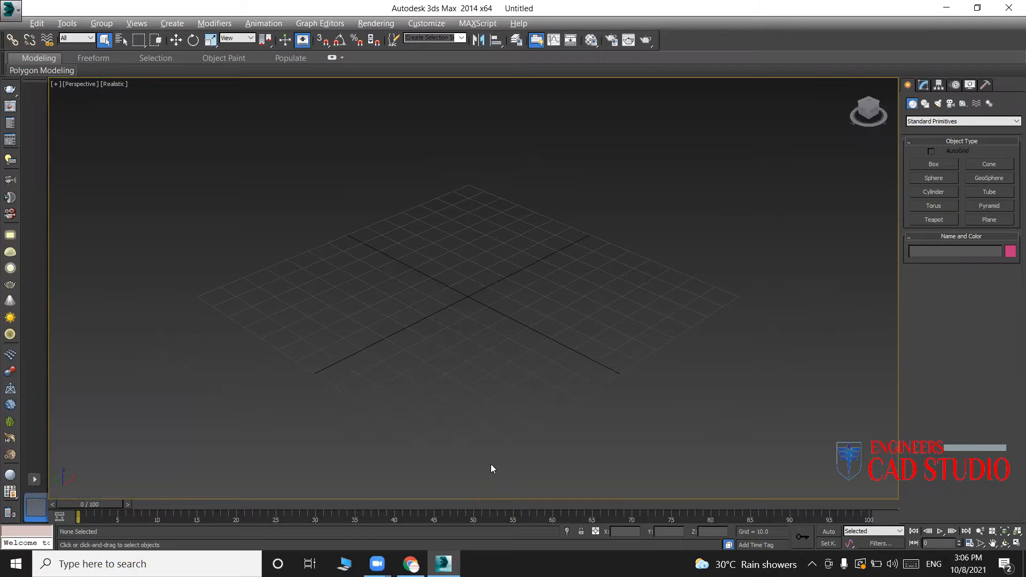
# Start merging an external file and browse to the folder 59e21828c411b9325cf67f7059f764c8 in Downloads.
pyautogui.scroll(4, 459, 303)
pyautogui.click(10, 9)
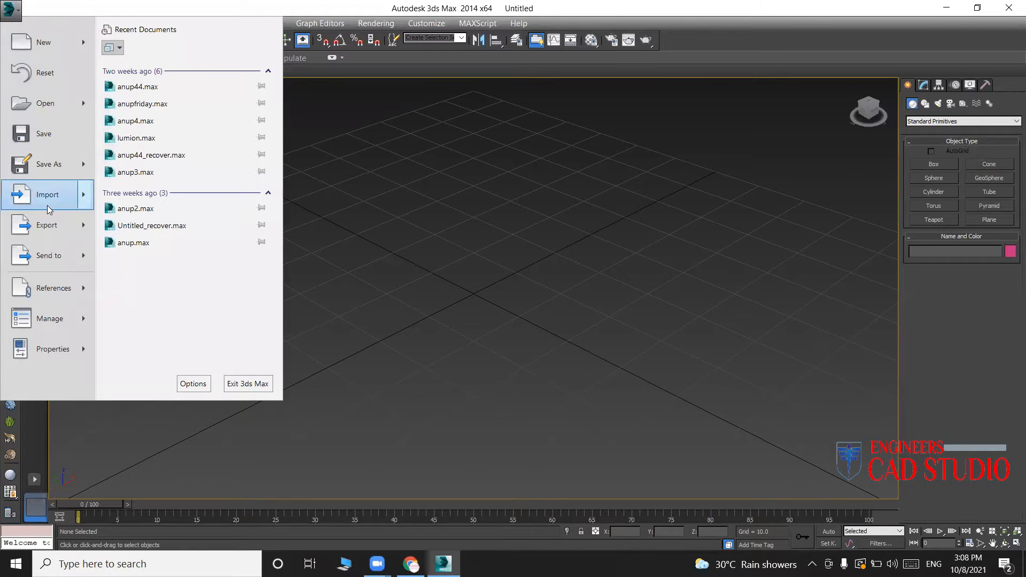
pyautogui.click(84, 199)
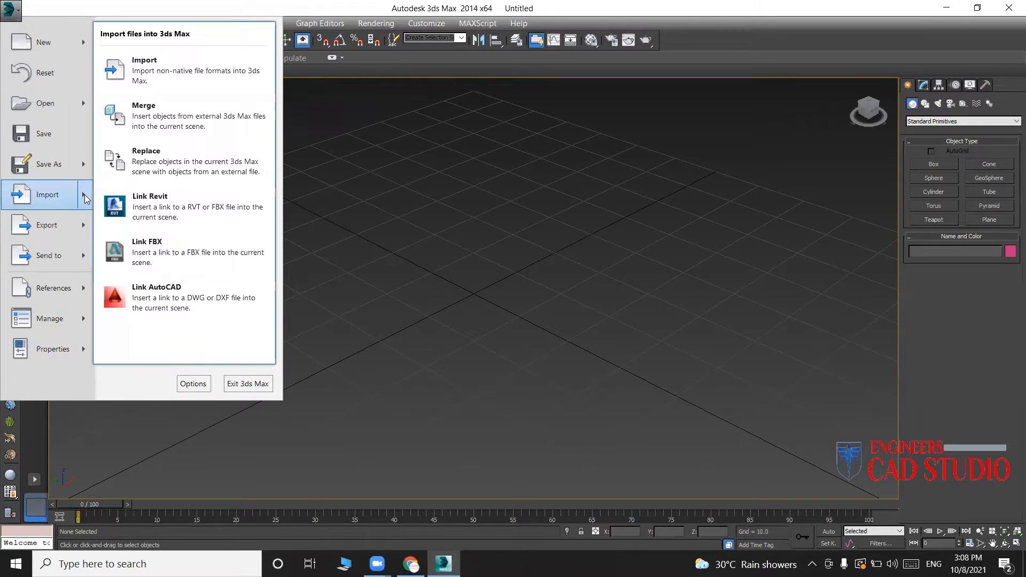
pyautogui.click(171, 115)
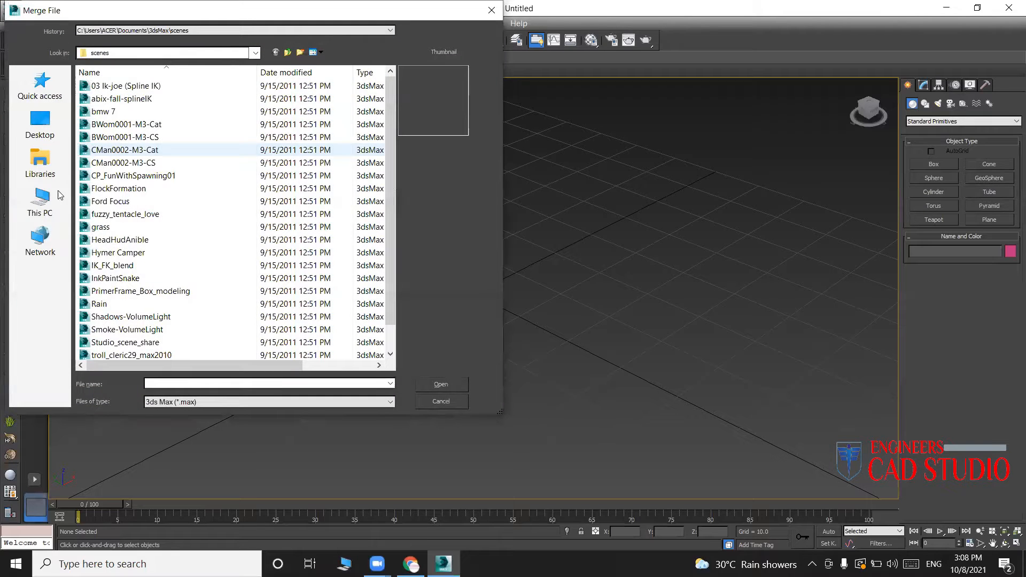
pyautogui.click(59, 198)
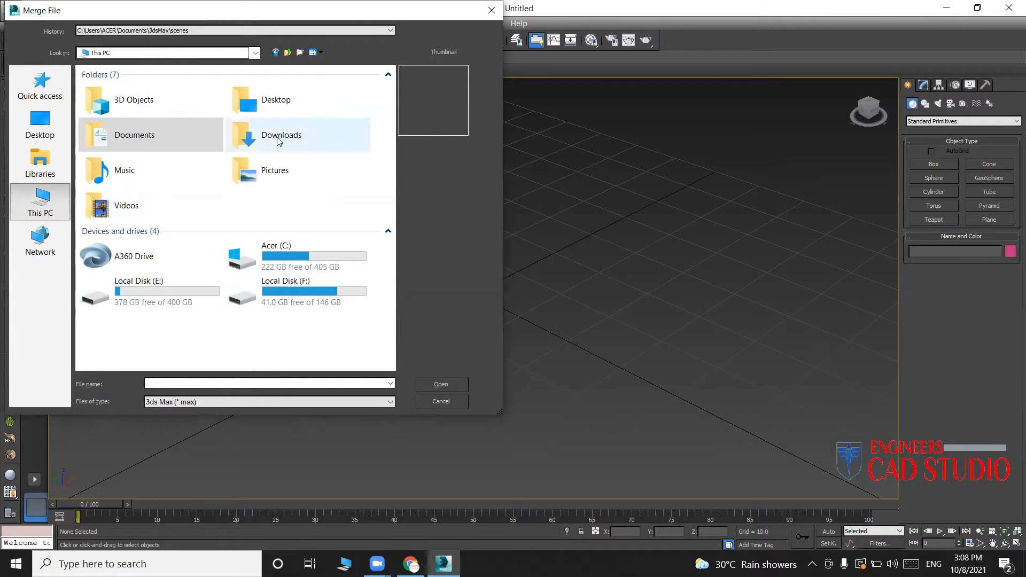
pyautogui.doubleClick(257, 136)
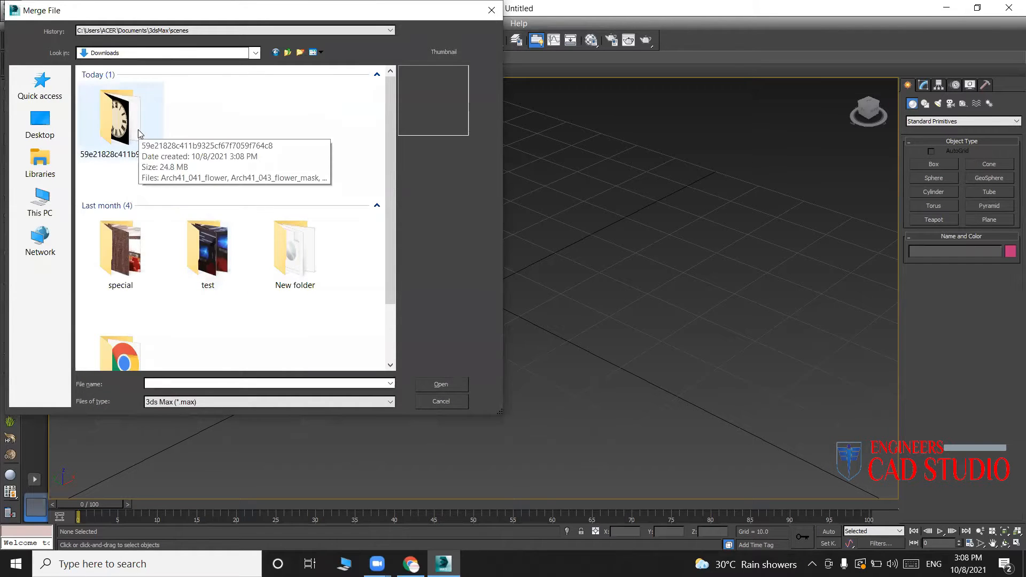
pyautogui.doubleClick(119, 117)
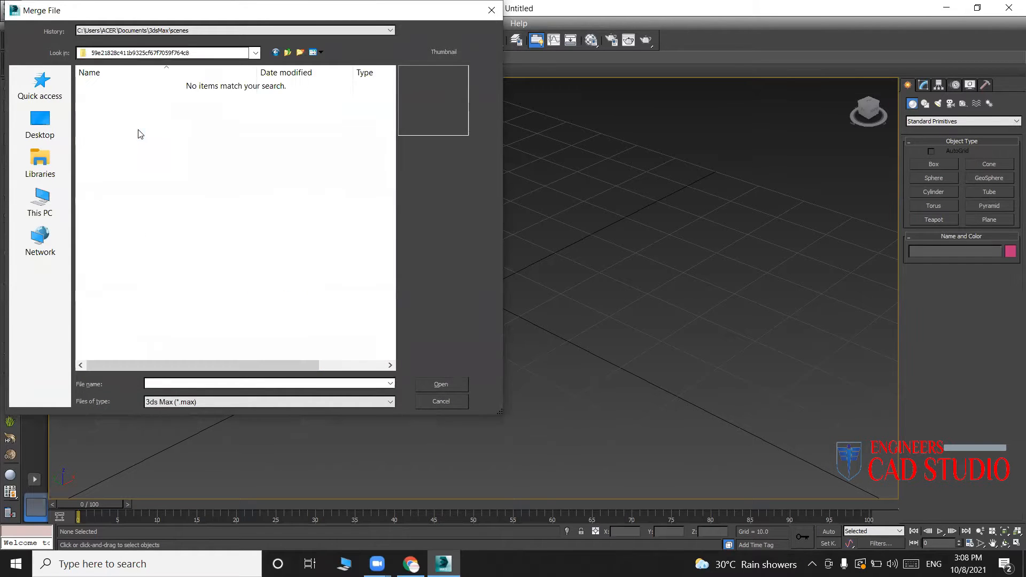
# List all file types and merge the Building N210114 model into the scene.
pyautogui.click(331, 402)
pyautogui.click(307, 430)
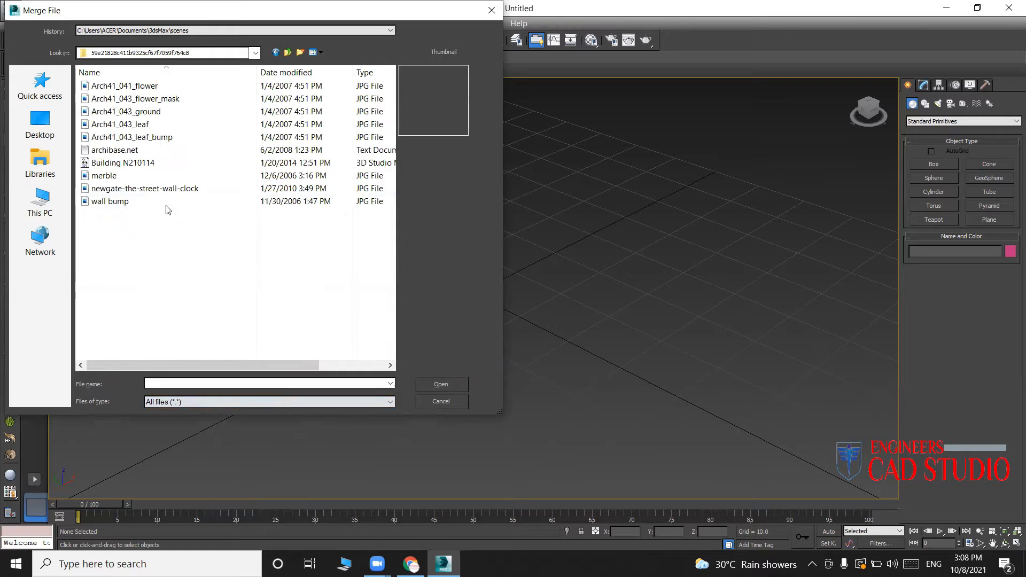
pyautogui.click(144, 165)
pyautogui.click(441, 384)
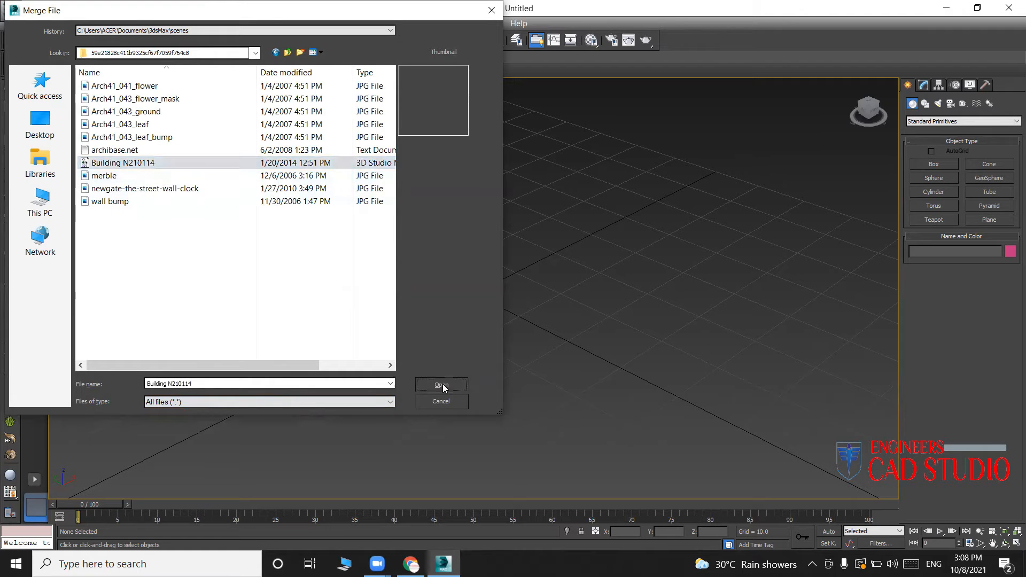
pyautogui.click(563, 308)
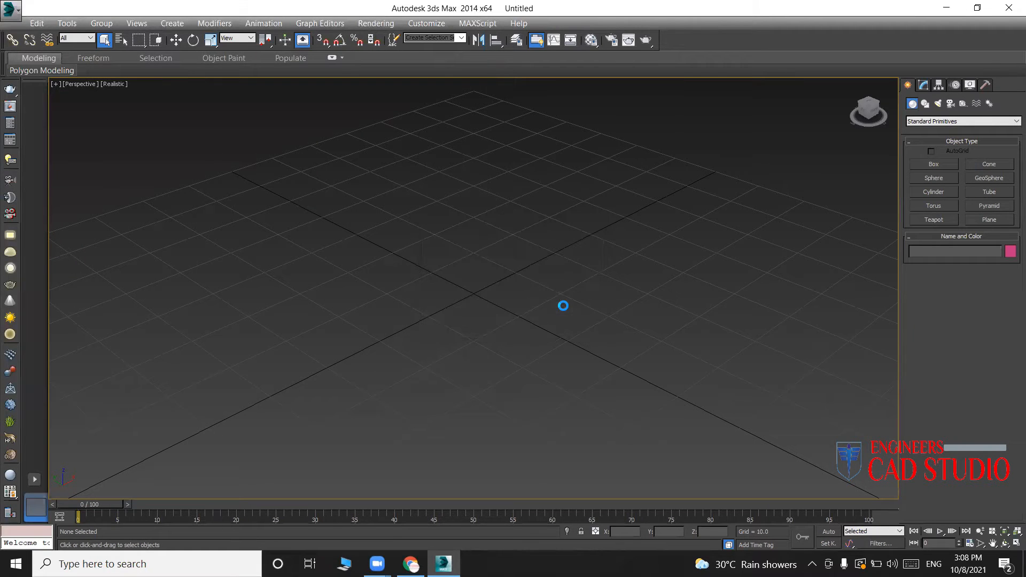
pyautogui.click(537, 332)
pyautogui.scroll(-4, 495, 345)
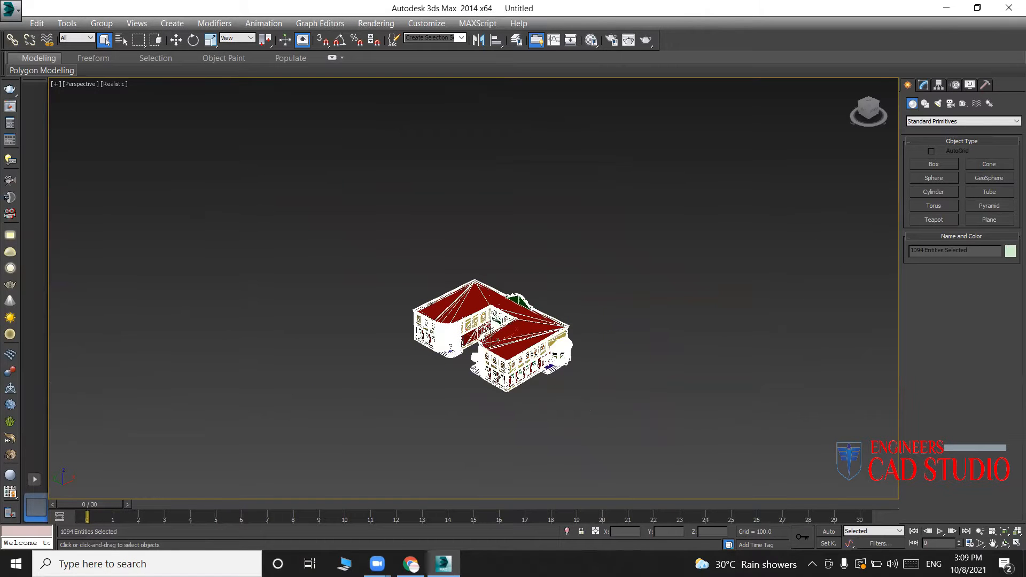
pyautogui.scroll(-3, 623, 350)
pyautogui.scroll(4, 629, 355)
pyautogui.press('t')
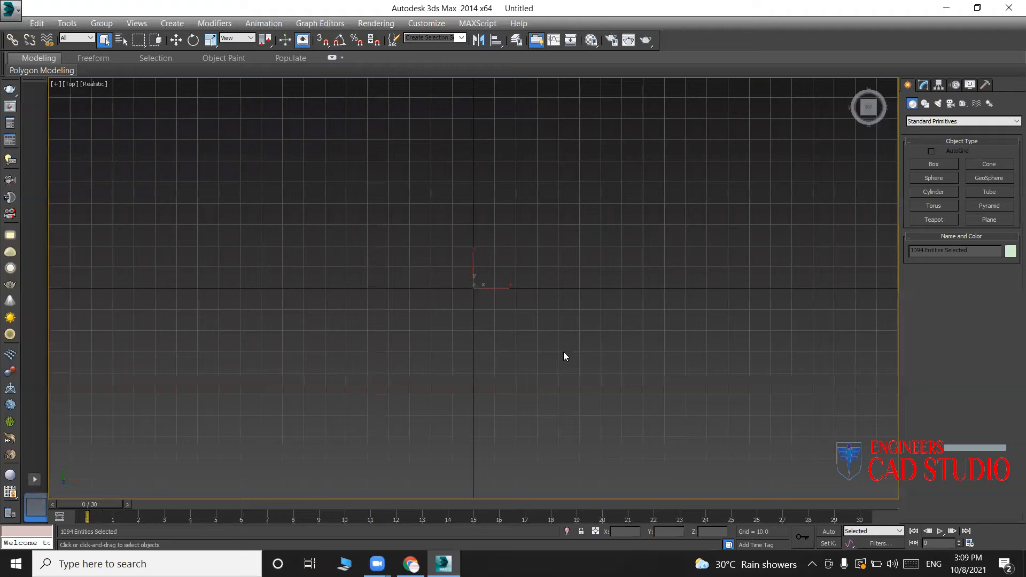
pyautogui.press('z')
pyautogui.scroll(-5, 528, 332)
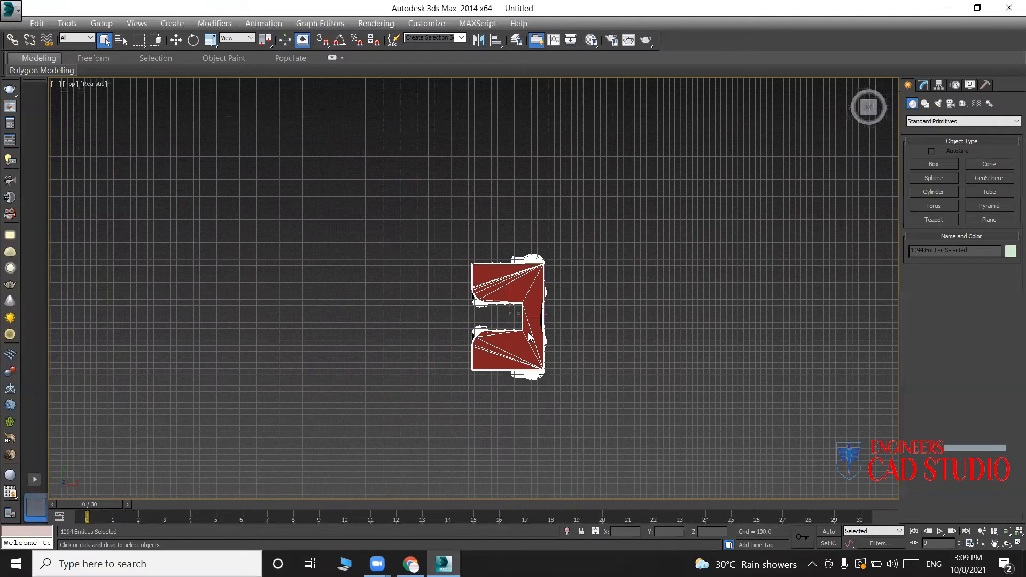
pyautogui.click(930, 165)
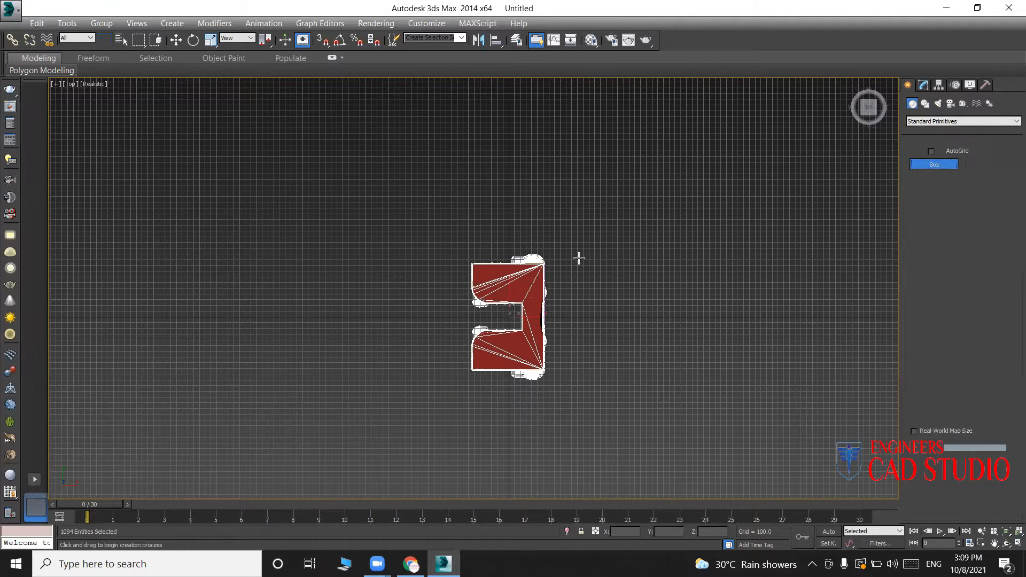
pyautogui.moveTo(308, 183); pyautogui.dragTo(397, 270)
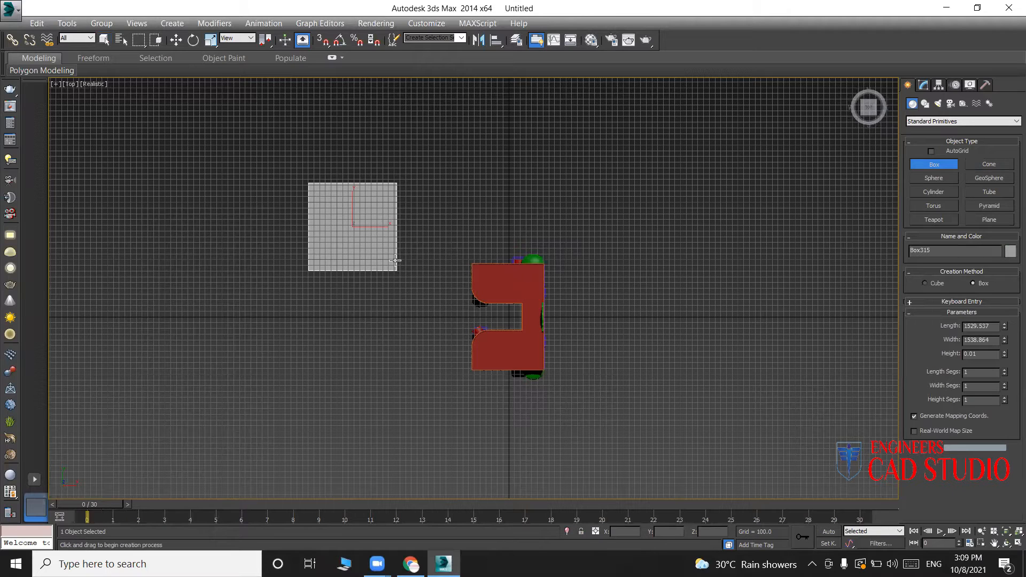
pyautogui.rightClick(405, 265)
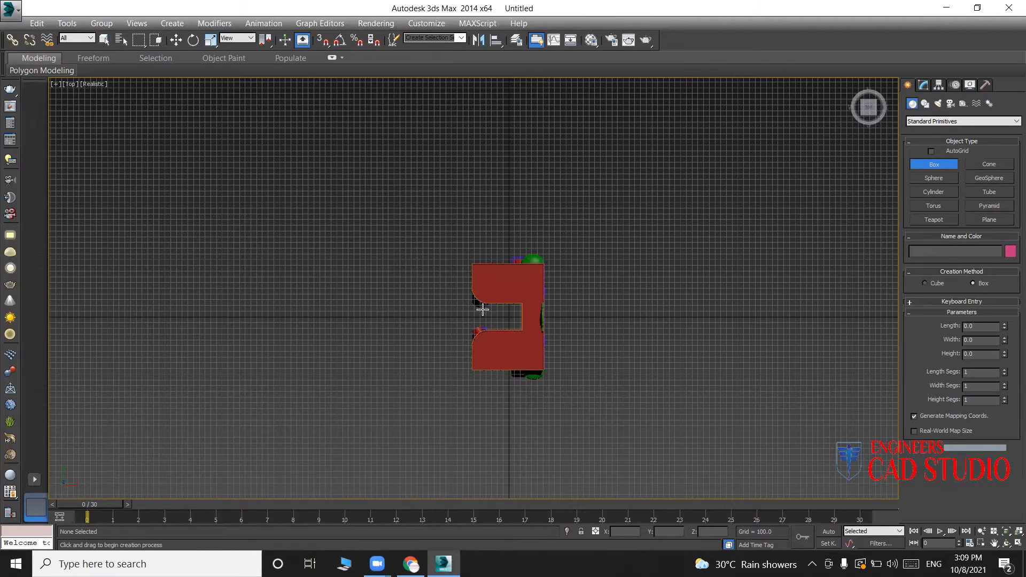
# Select the whole building and raise it vertically so its base sits on the ground grid line.
pyautogui.moveTo(483, 309); pyautogui.dragTo(416, 311, button='middle')
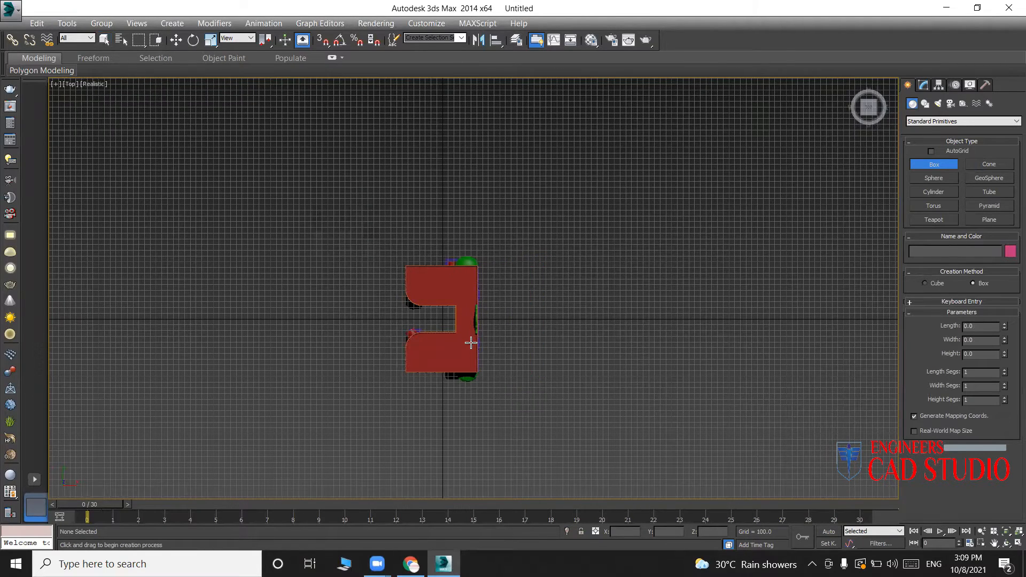
pyautogui.press('f')
pyautogui.scroll(4, 465, 316)
pyautogui.moveTo(476, 318); pyautogui.dragTo(467, 381, button='middle')
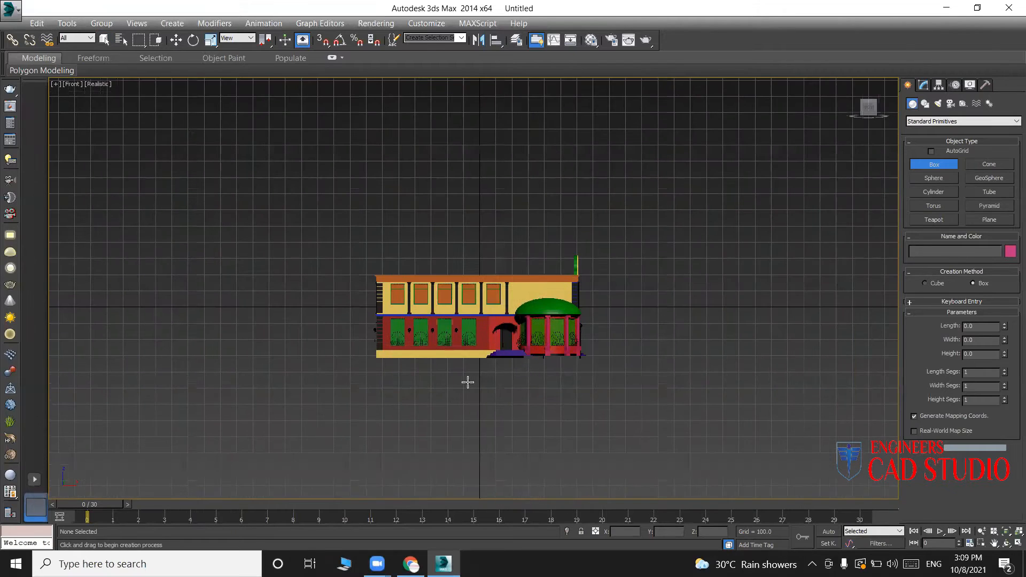
pyautogui.press('w')
pyautogui.moveTo(656, 412); pyautogui.dragTo(365, 265)
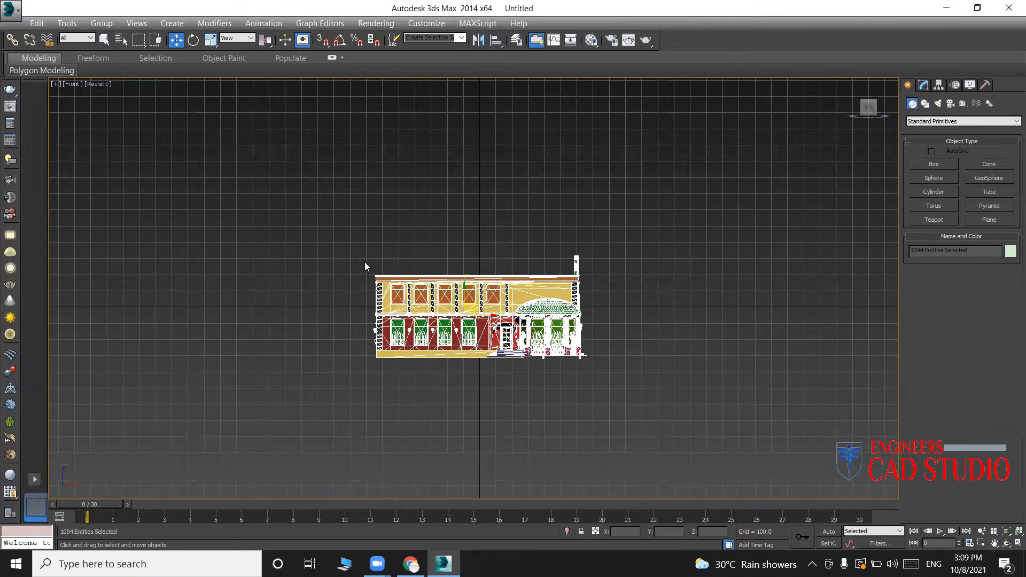
pyautogui.moveTo(465, 289); pyautogui.dragTo(467, 242)
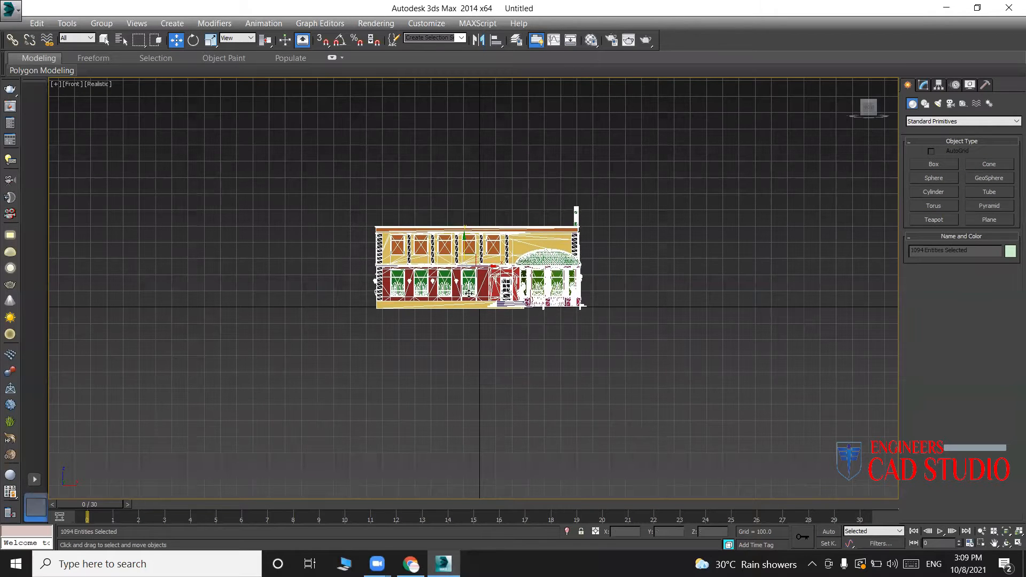
pyautogui.press('p')
pyautogui.keyDown('alt'); pyautogui.moveTo(475, 311); pyautogui.dragTo(533, 346, button='middle'); pyautogui.keyUp('alt')
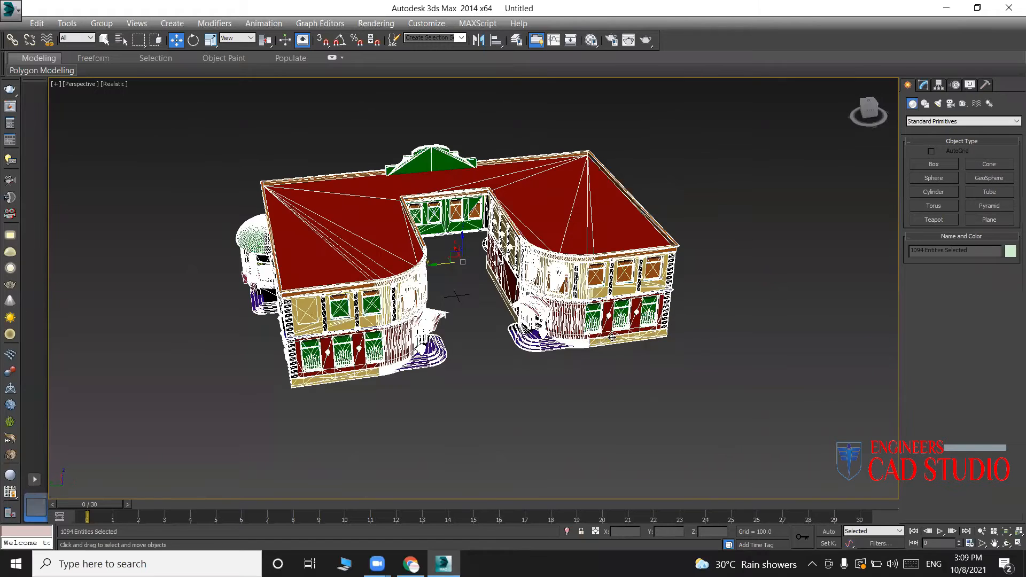
pyautogui.keyDown('alt'); pyautogui.moveTo(612, 337); pyautogui.dragTo(617, 337, button='middle'); pyautogui.keyUp('alt')
# Draw a circle spline with a radius of about 2470 around the building, centred on the origin in the top view.
pyautogui.press('t')
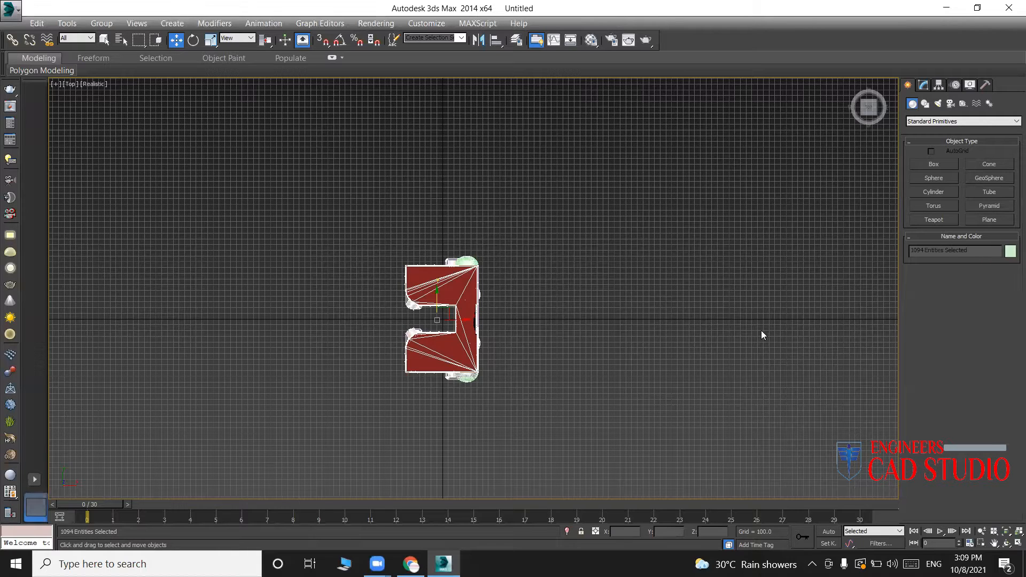
pyautogui.click(924, 104)
pyautogui.click(940, 190)
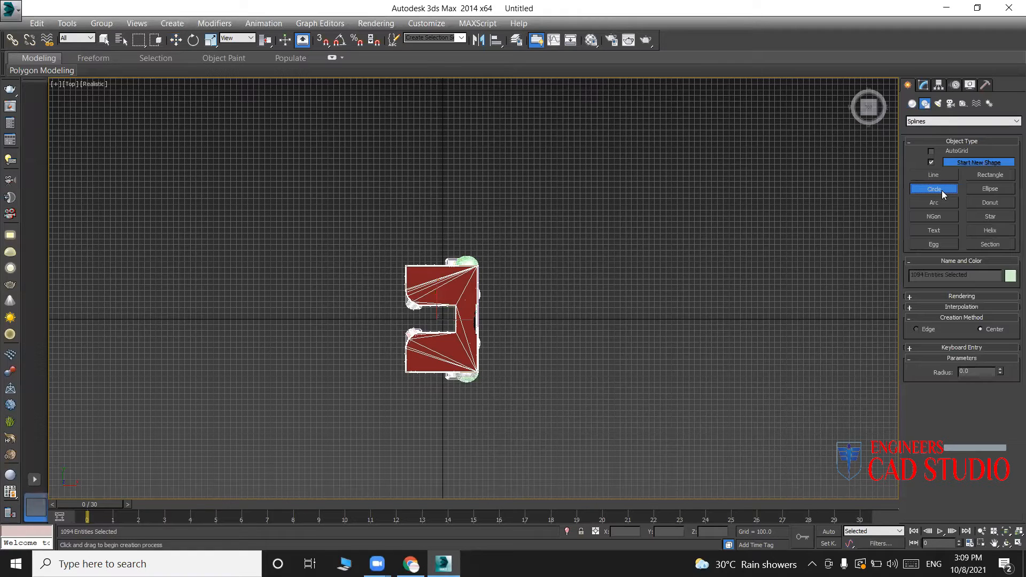
pyautogui.moveTo(442, 318); pyautogui.dragTo(528, 207)
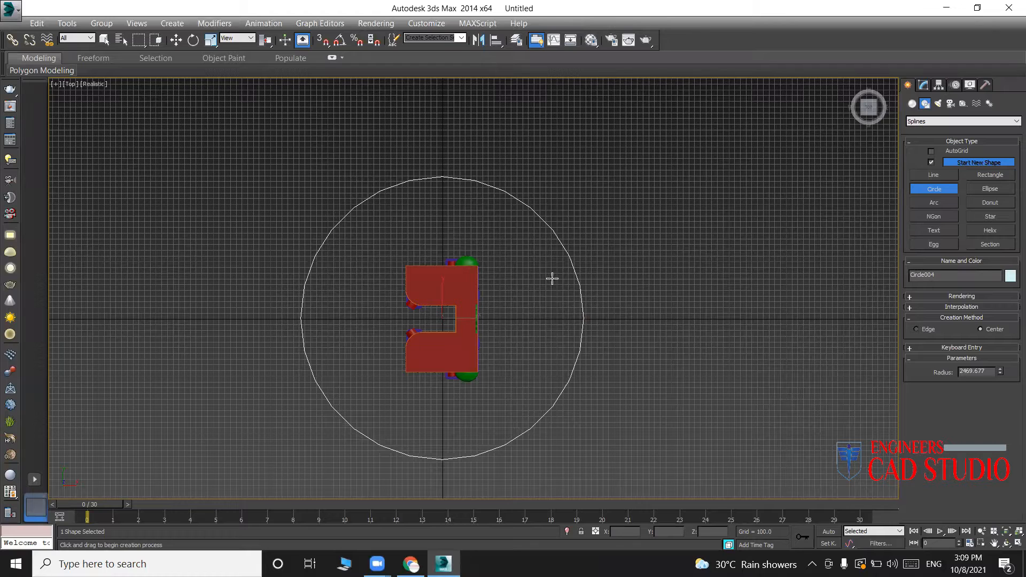
# Raise the circle vertically to a Z height of about 238, around the building's mid-height.
pyautogui.press('f')
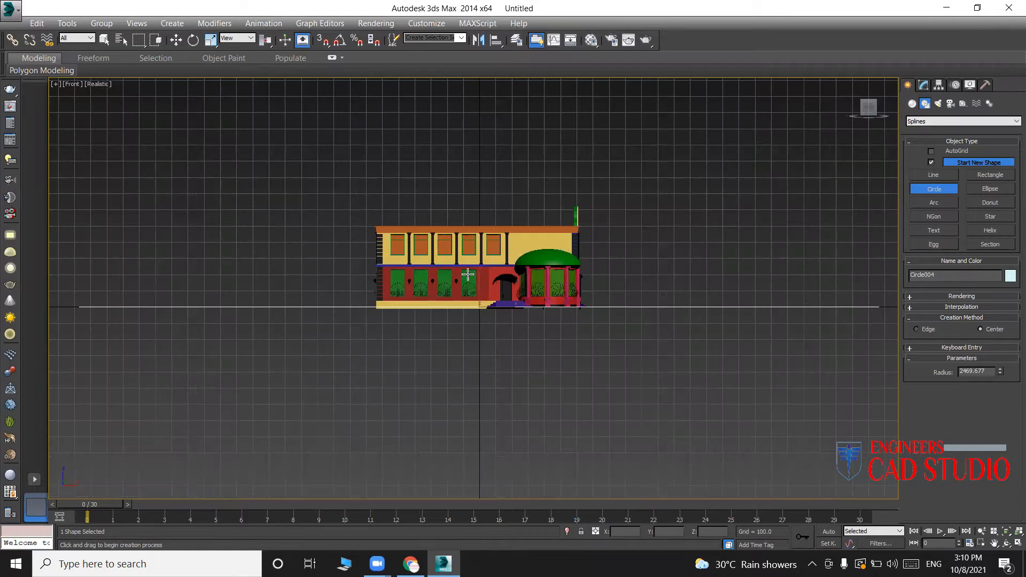
pyautogui.moveTo(577, 295); pyautogui.dragTo(496, 362, button='middle')
pyautogui.press('w')
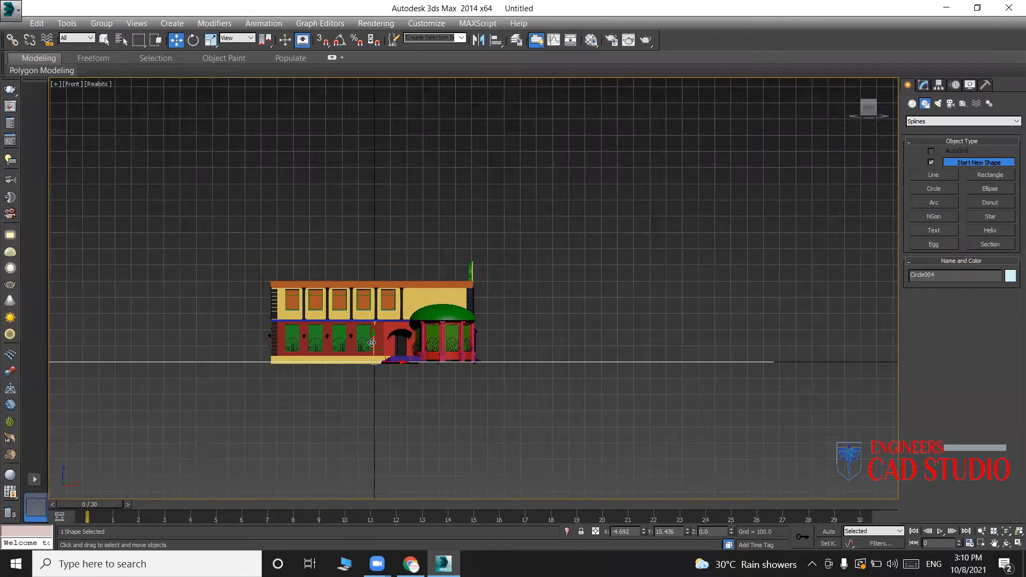
pyautogui.moveTo(374, 341); pyautogui.dragTo(376, 303)
pyautogui.moveTo(540, 360); pyautogui.dragTo(606, 374, button='middle')
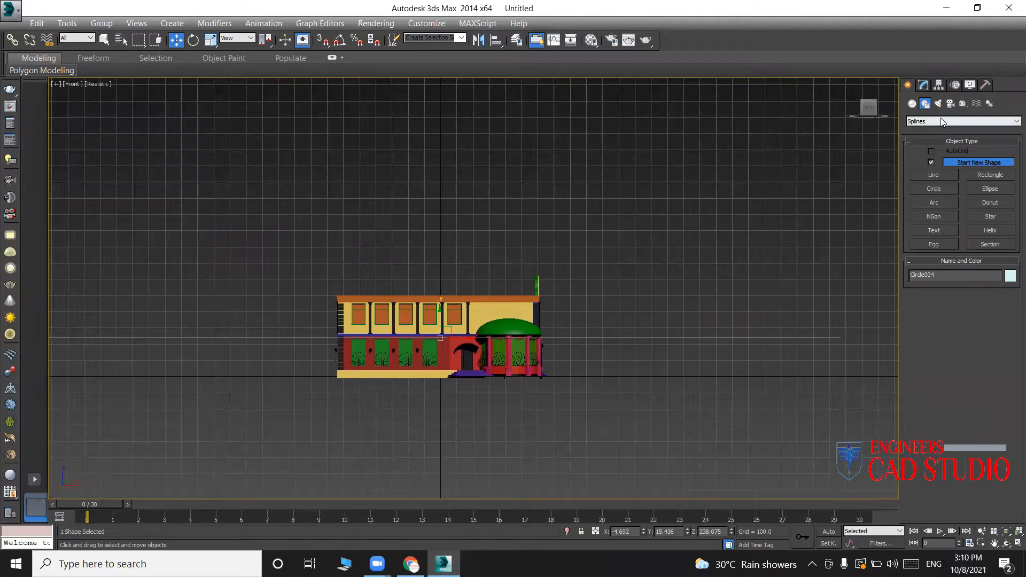
# Place a free camera in the front view, beyond the circle on the side of the green-domed porch.
pyautogui.click(951, 104)
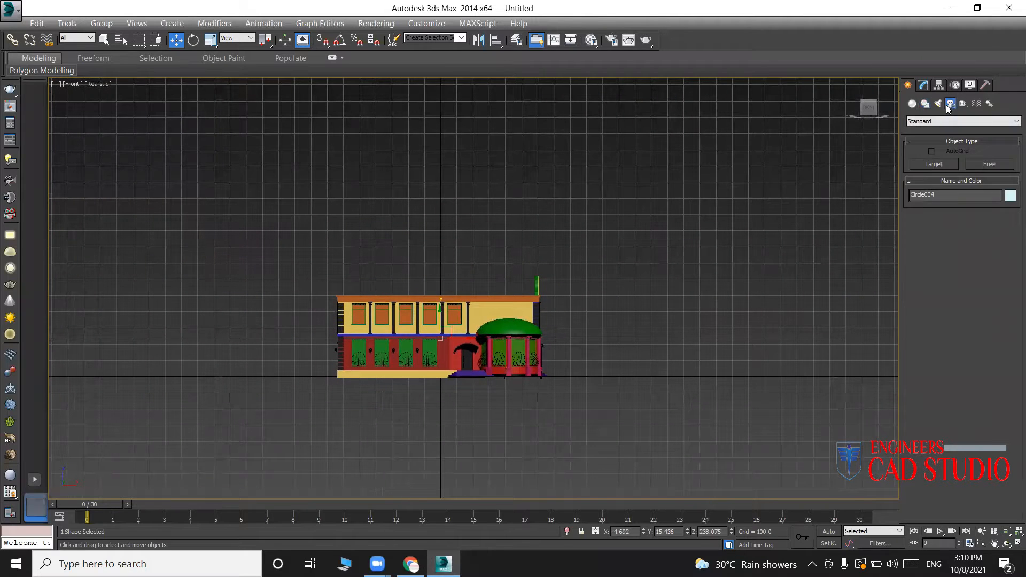
pyautogui.click(986, 164)
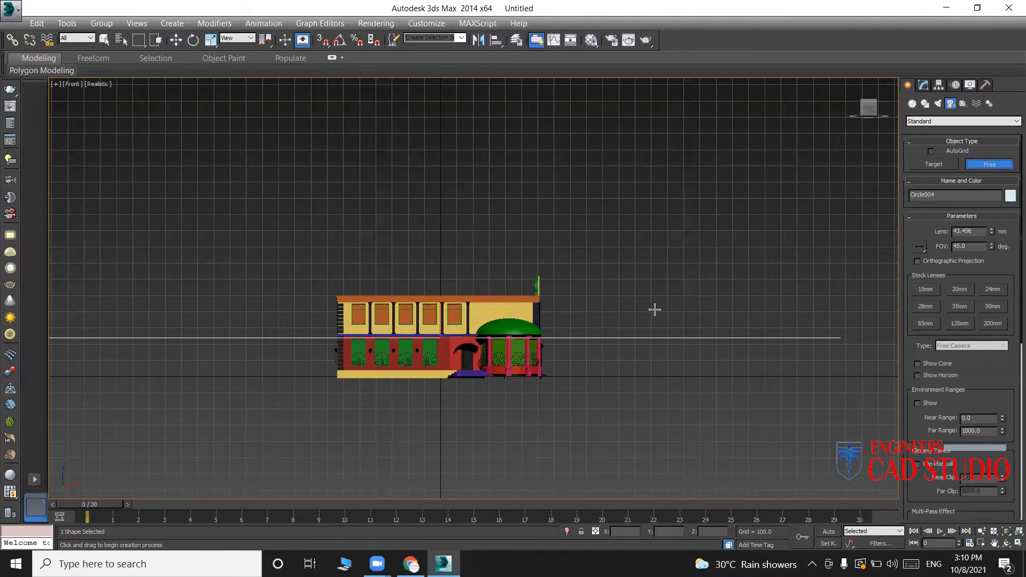
pyautogui.moveTo(809, 314); pyautogui.dragTo(584, 292, button='middle')
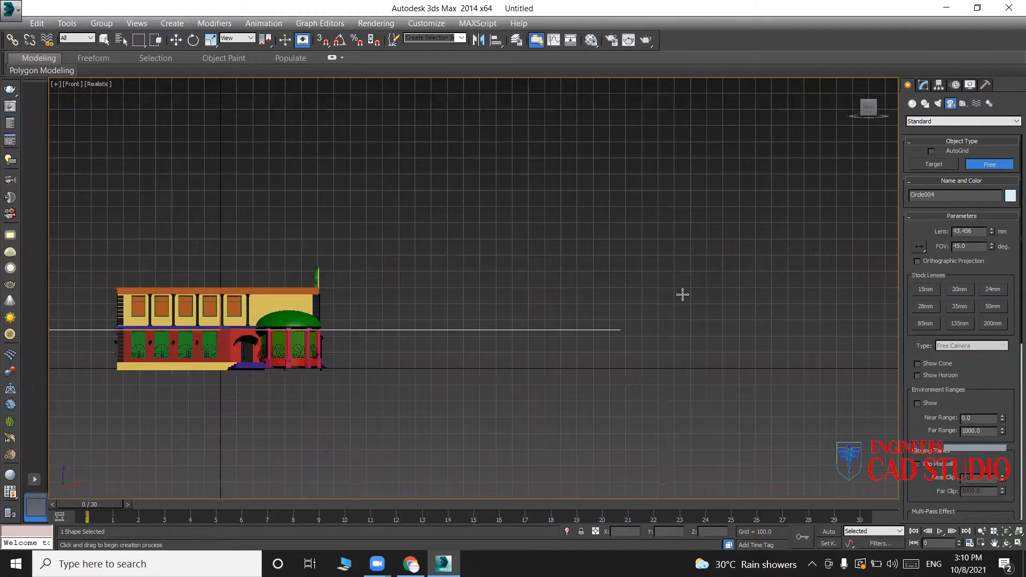
pyautogui.click(683, 294)
pyautogui.moveTo(640, 360); pyautogui.dragTo(652, 369, button='middle')
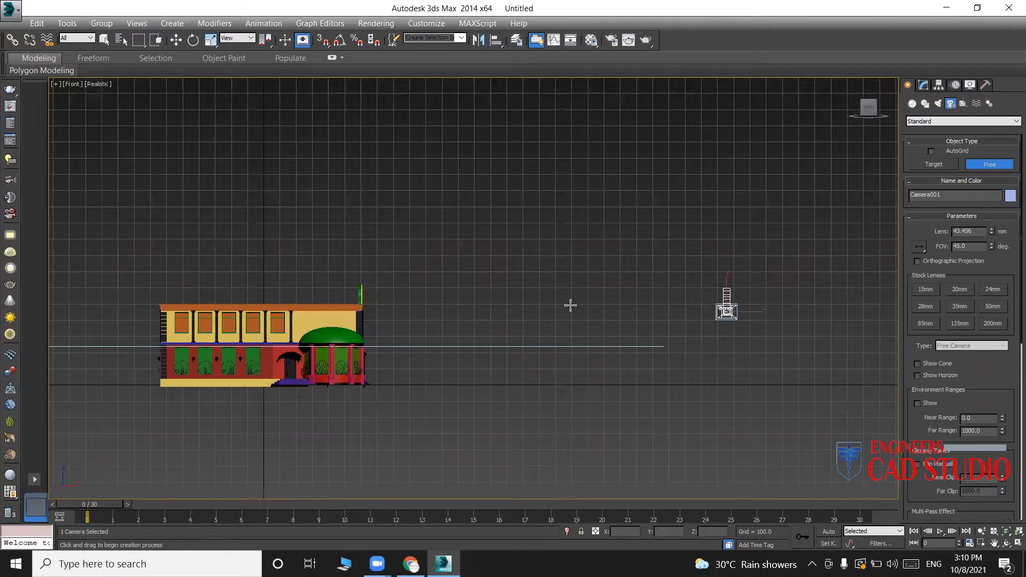
pyautogui.moveTo(513, 285); pyautogui.dragTo(557, 289, button='middle')
# Show the scene in the top view without the grid and deselect the camera.
pyautogui.press('t')
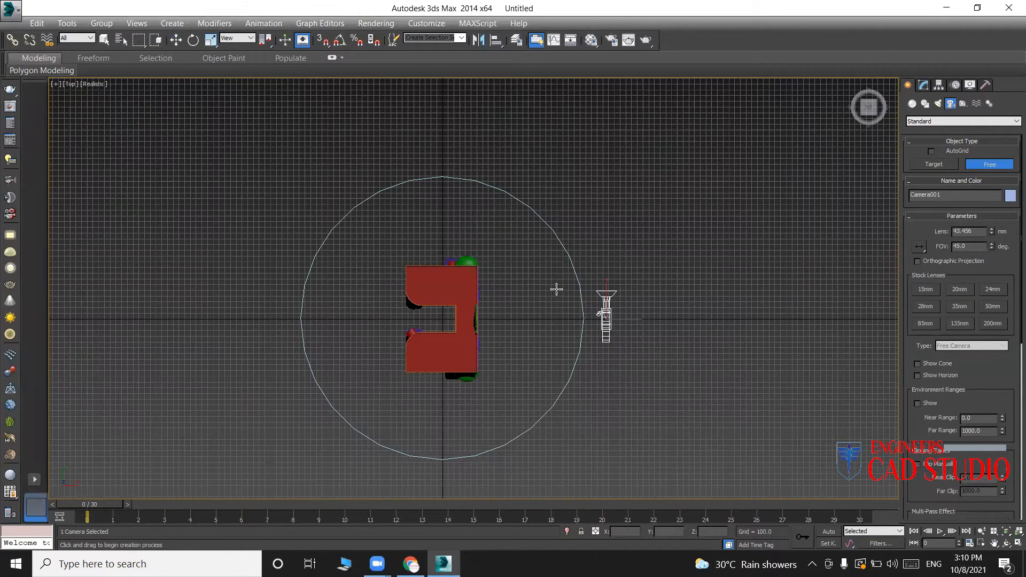
pyautogui.press('g')
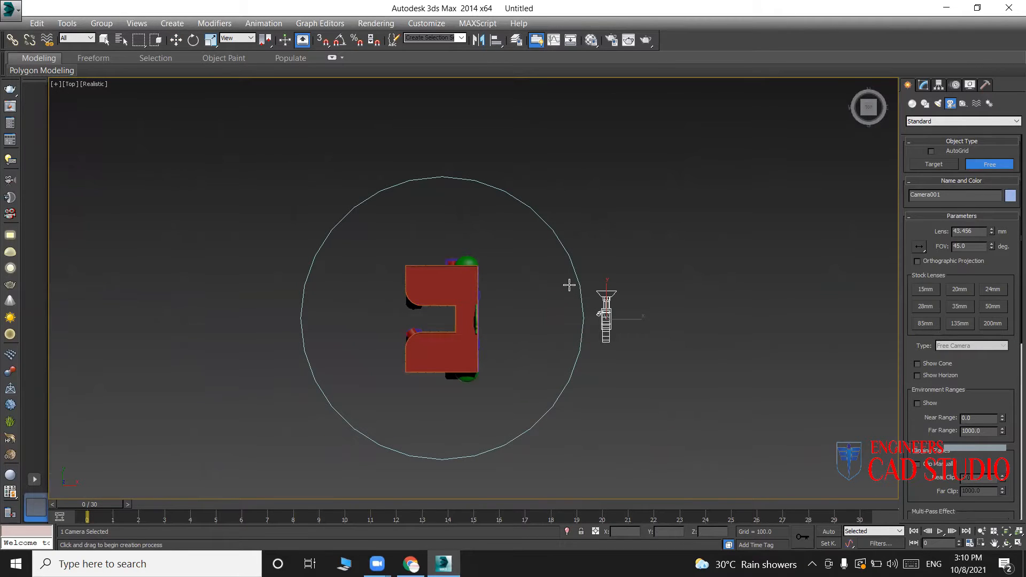
pyautogui.press('w')
pyautogui.moveTo(532, 234); pyautogui.dragTo(485, 176)
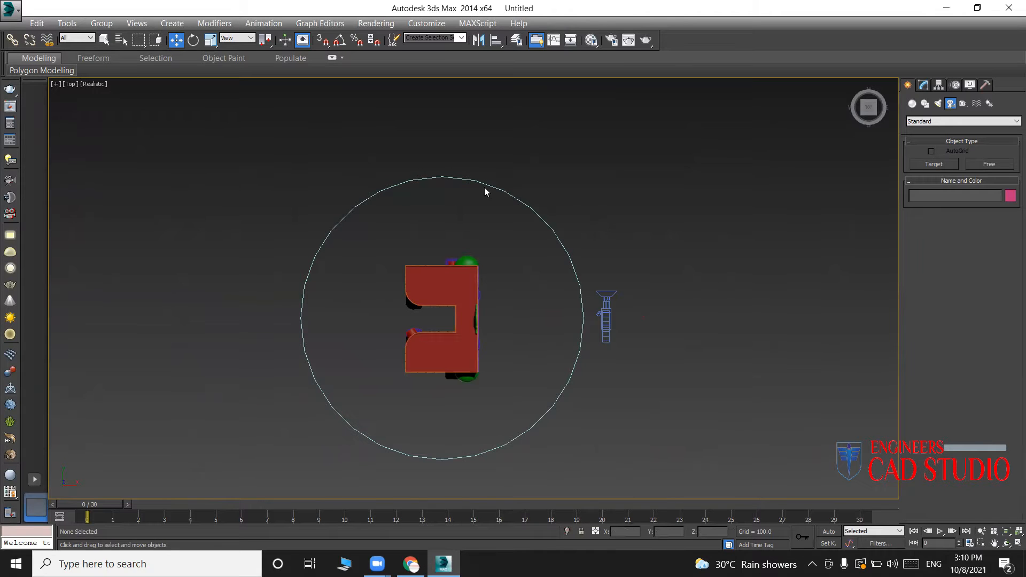
# Select the circle path around the building and reduce its radius to about 2149.
pyautogui.click(923, 84)
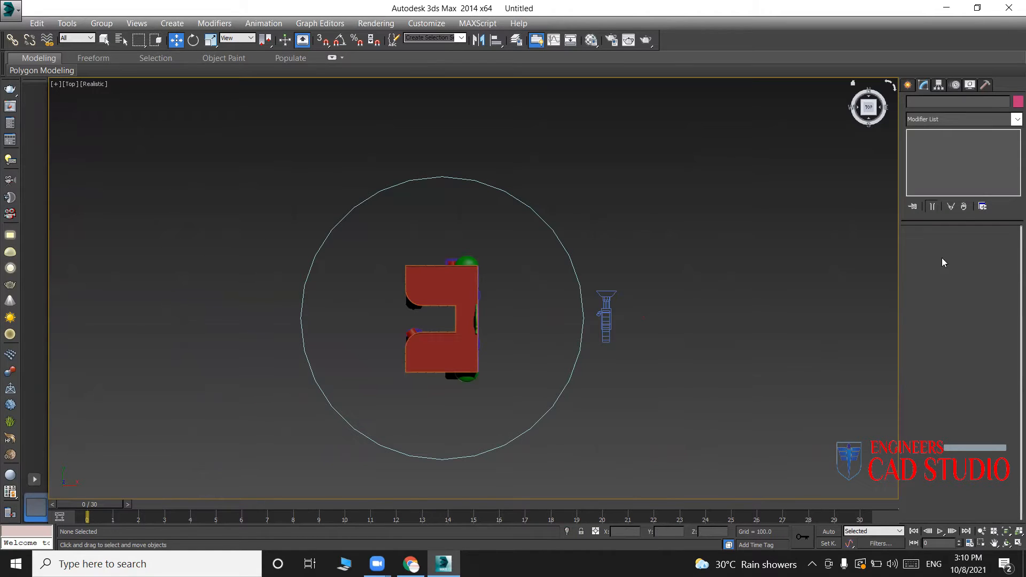
pyautogui.moveTo(547, 205); pyautogui.dragTo(516, 239)
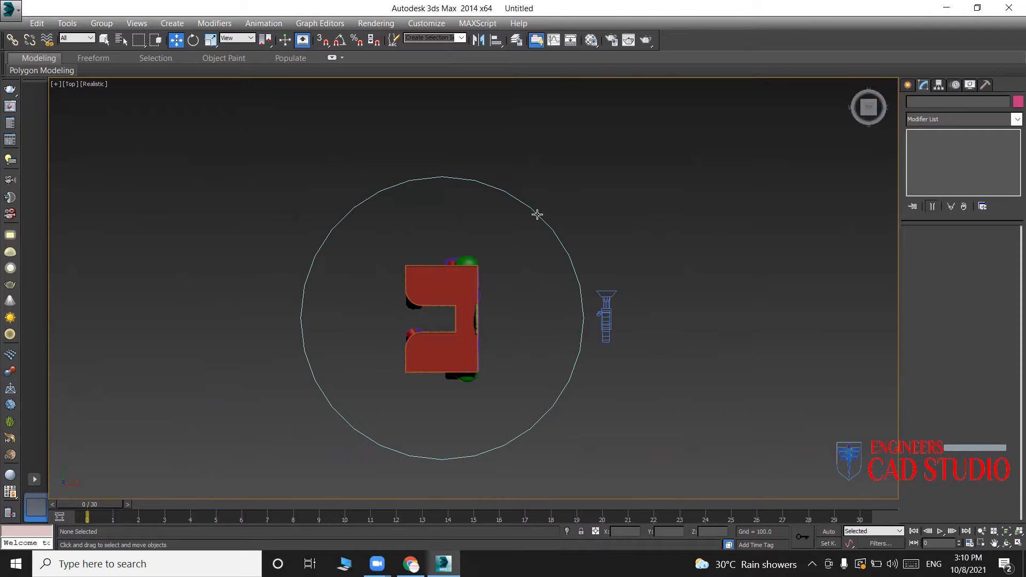
pyautogui.moveTo(549, 287); pyautogui.dragTo(628, 274, button='middle')
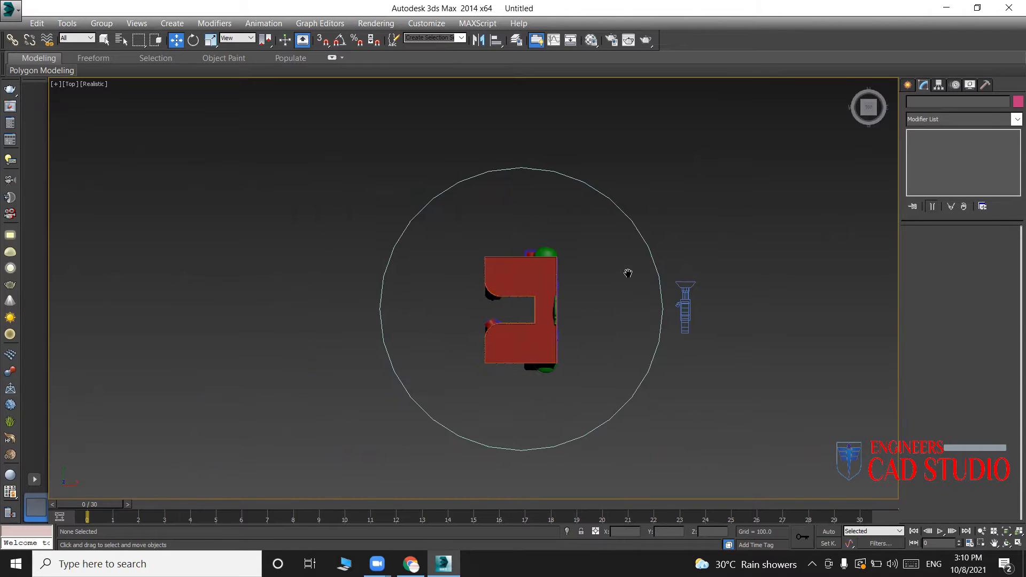
pyautogui.click(158, 42)
pyautogui.moveTo(357, 199); pyautogui.dragTo(359, 201)
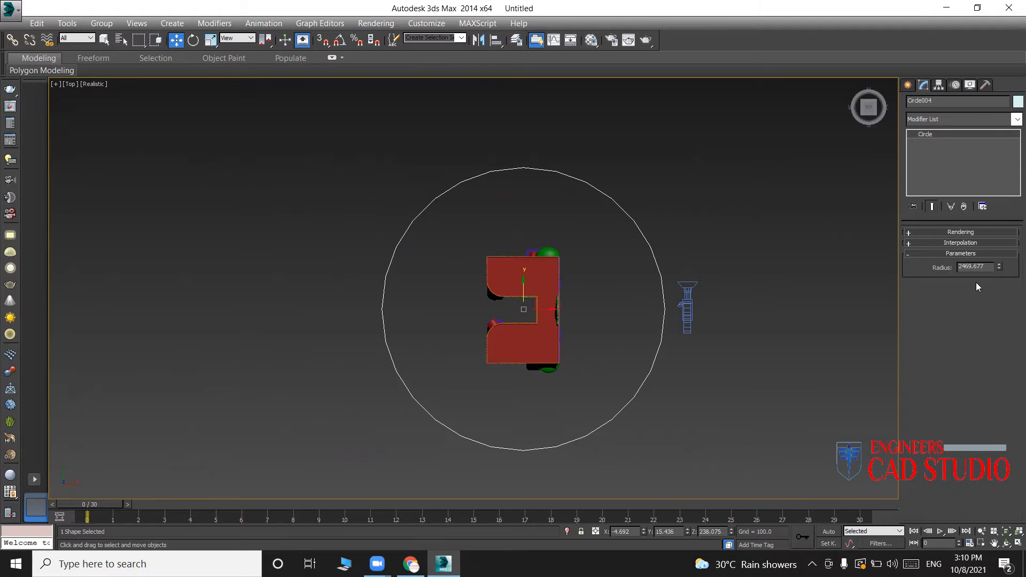
pyautogui.click(972, 244)
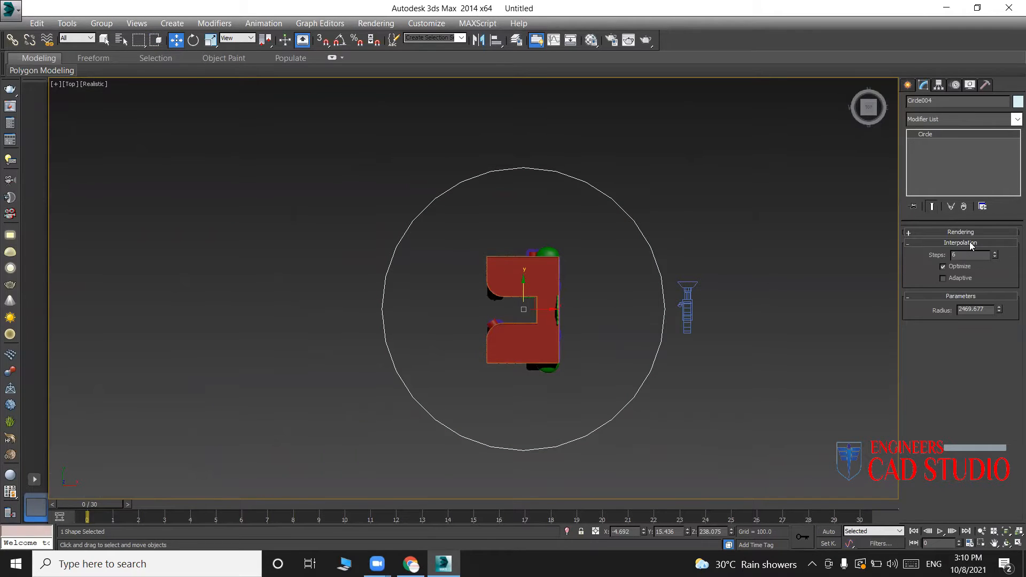
pyautogui.scroll(3, 694, 322)
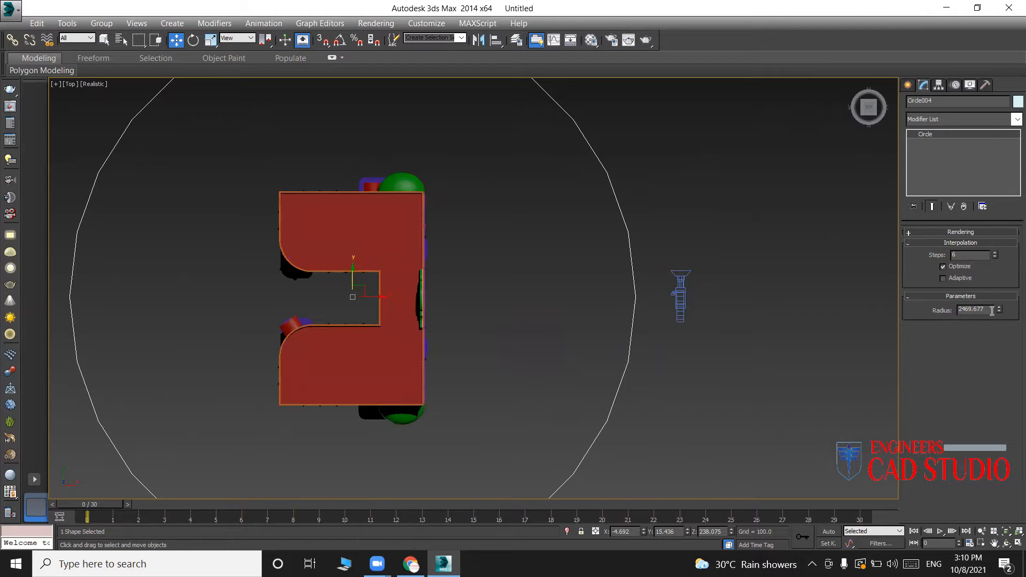
pyautogui.moveTo(1000, 314); pyautogui.dragTo(994, 319)
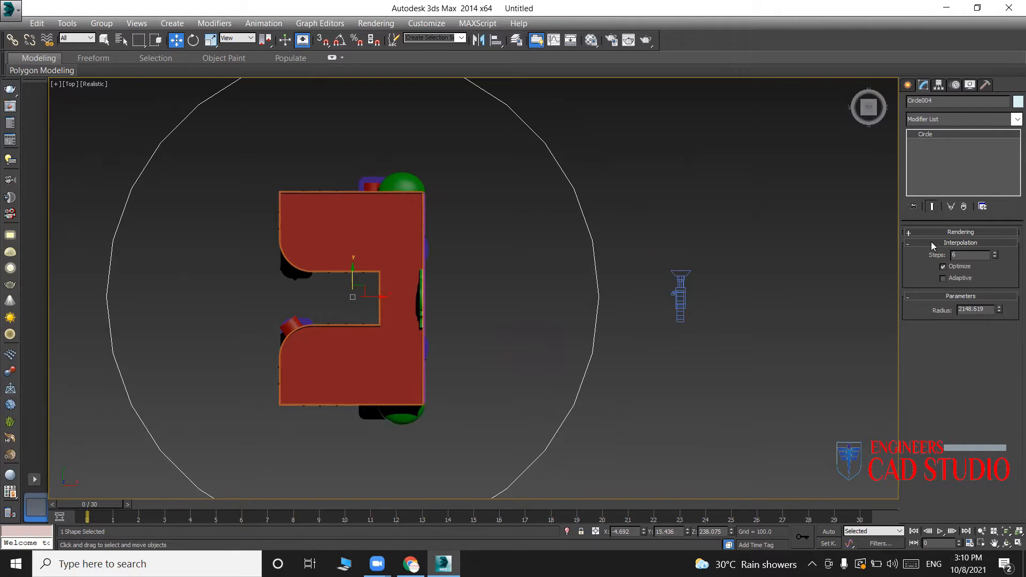
# Set the circle's radial rendering sides to 32.
pyautogui.click(908, 232)
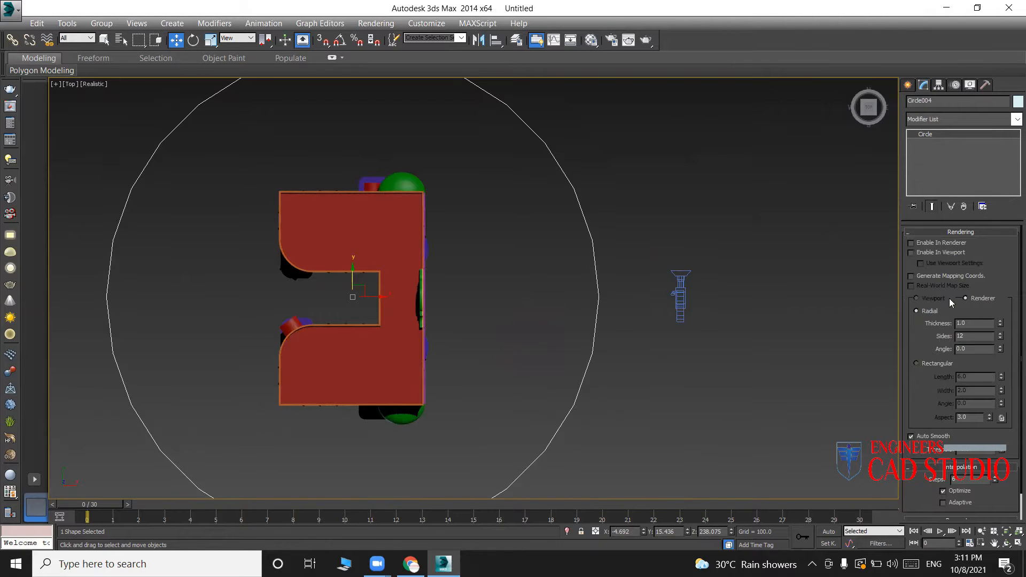
pyautogui.doubleClick(969, 337)
pyautogui.write('32')
# Attach the free camera to the circle around the building with a Path Constraint.
pyautogui.moveTo(653, 310); pyautogui.dragTo(674, 312, button='middle')
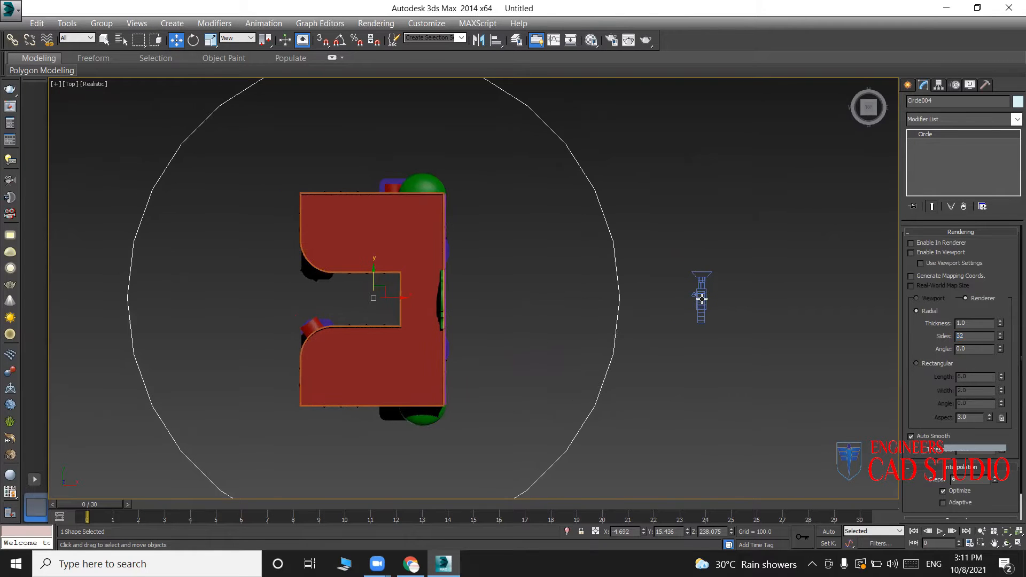
pyautogui.click(701, 299)
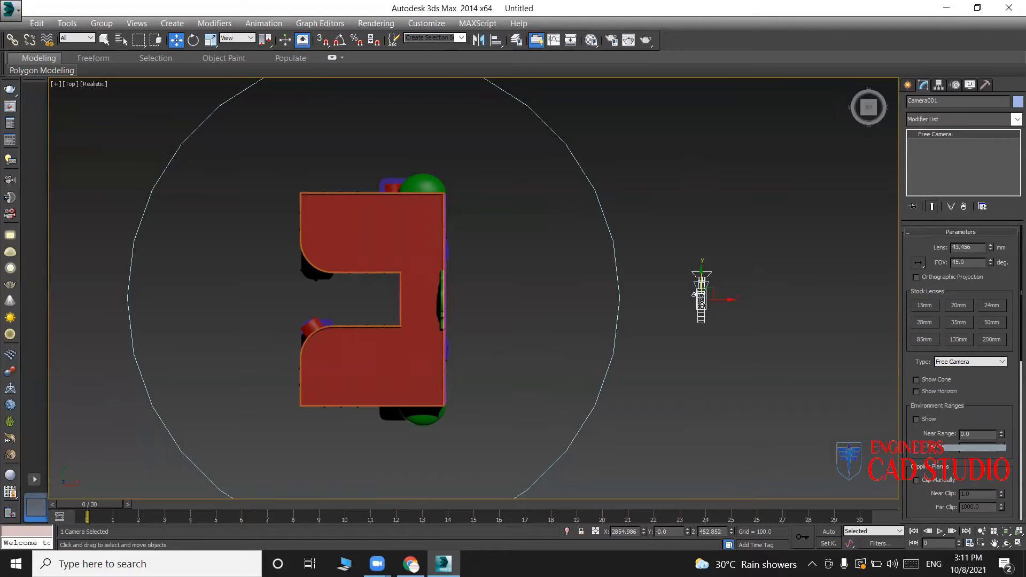
pyautogui.scroll(2, 701, 303)
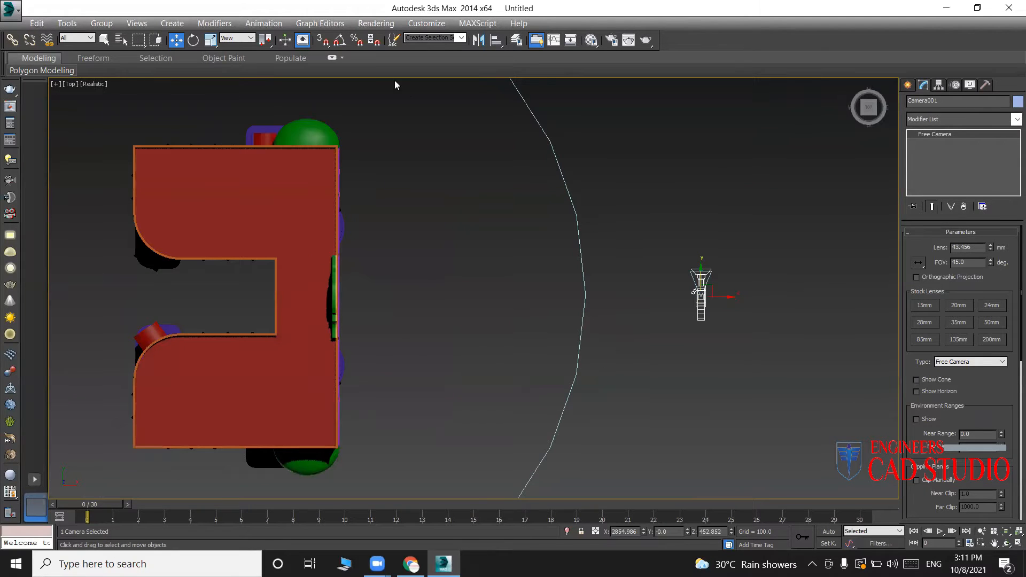
pyautogui.click(282, 24)
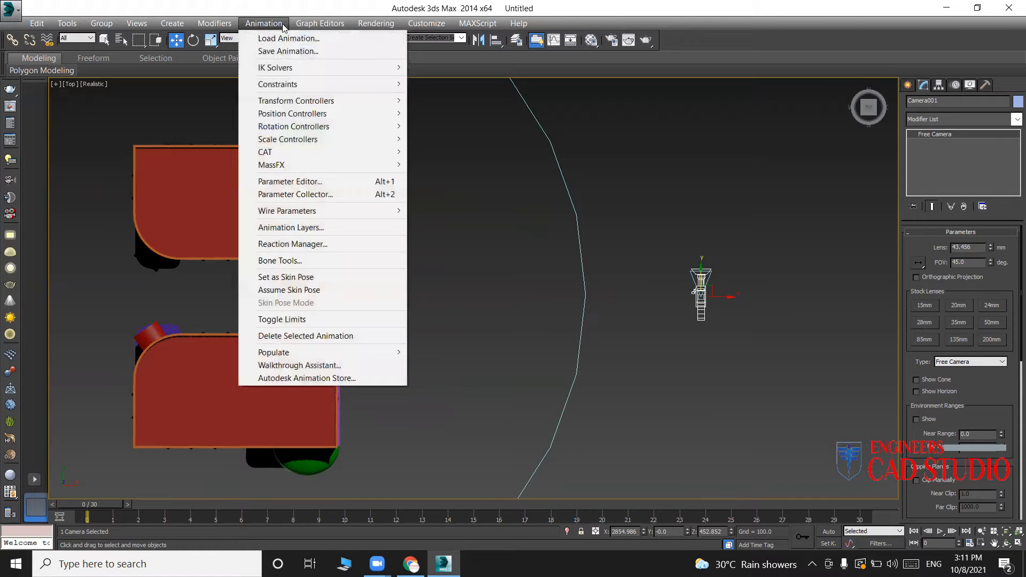
pyautogui.moveTo(298, 89)
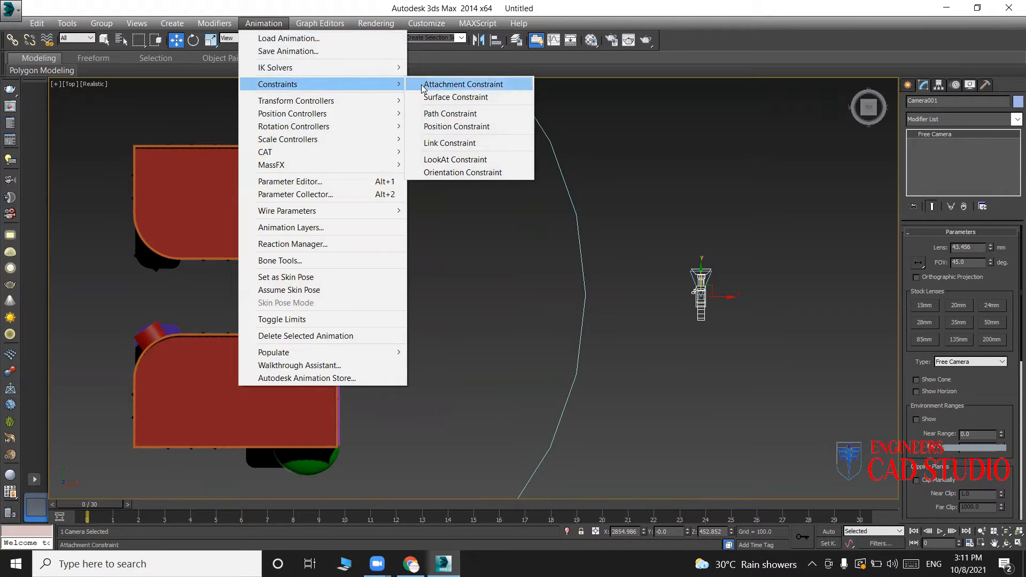
pyautogui.click(454, 113)
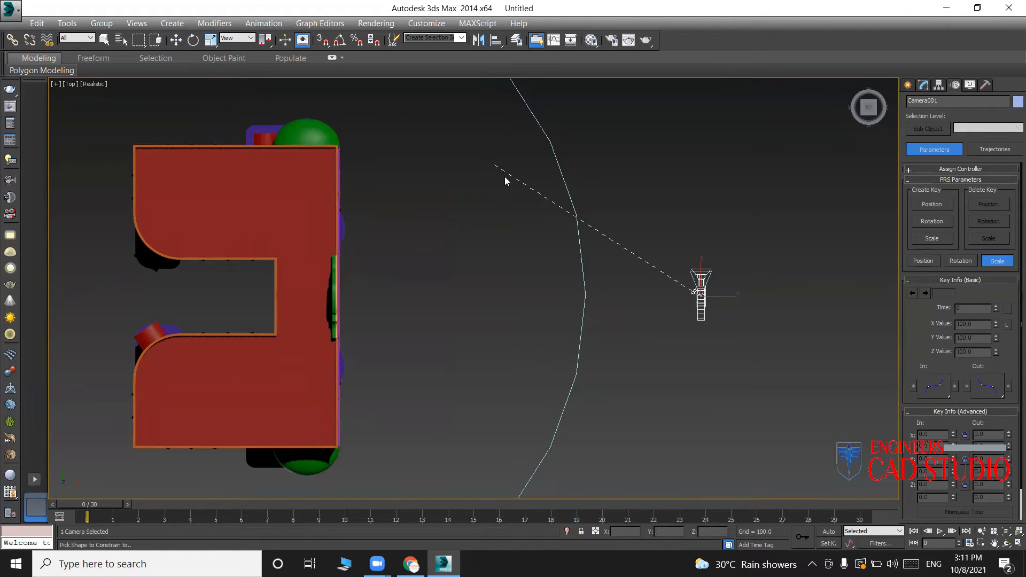
pyautogui.click(576, 215)
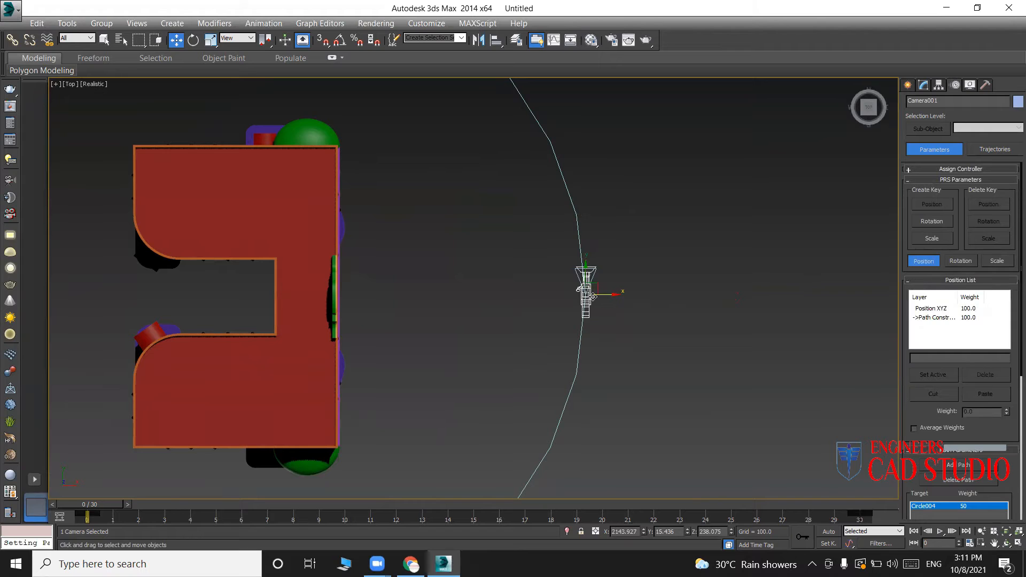
# Preview the camera's travel along the circle, return to frame 0 and minimize the Magnifier window.
pyautogui.scroll(-5, 590, 298)
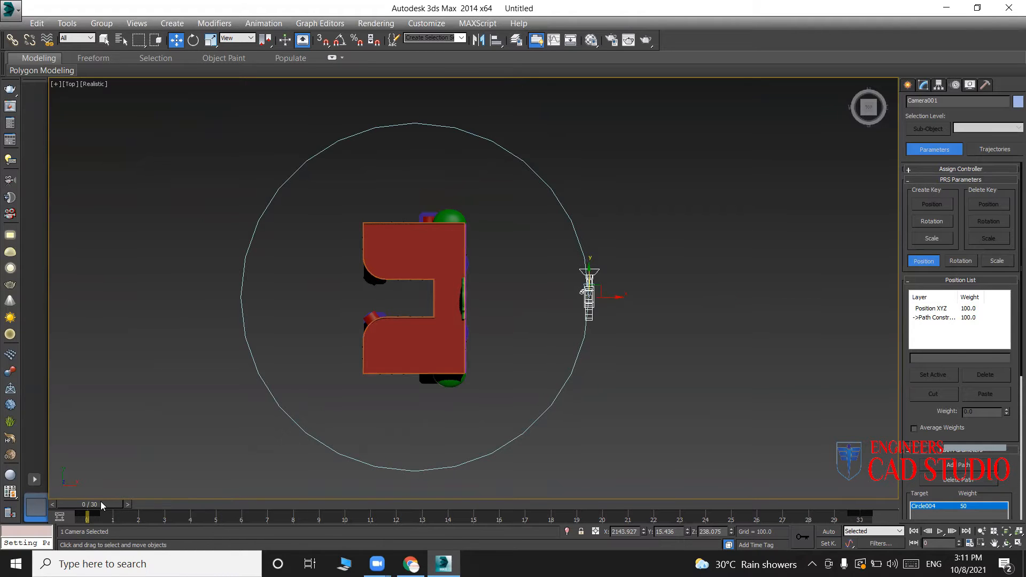
pyautogui.moveTo(107, 504); pyautogui.dragTo(357, 521)
pyautogui.moveTo(392, 527); pyautogui.dragTo(75, 512)
pyautogui.press('w')
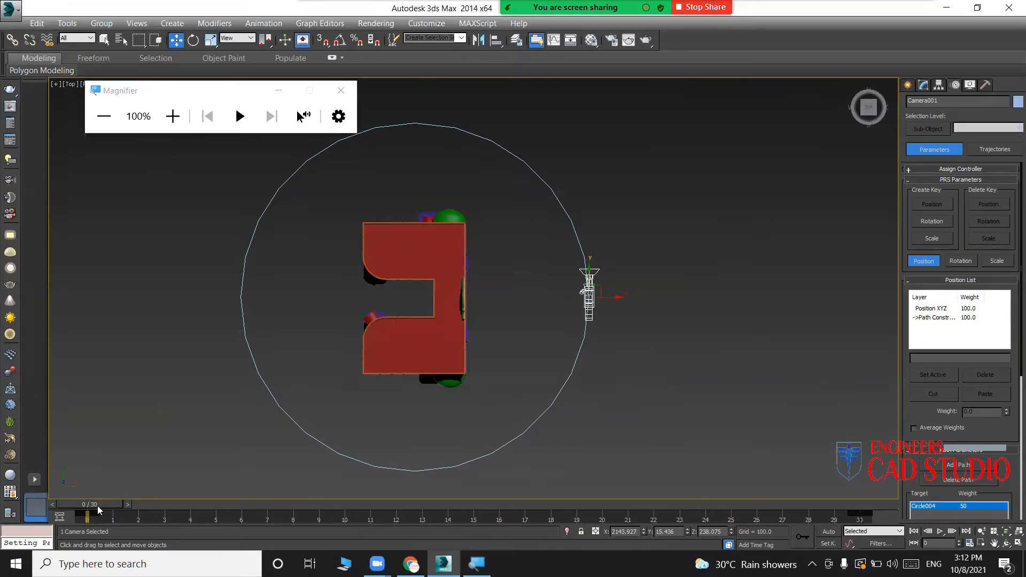
pyautogui.click(278, 90)
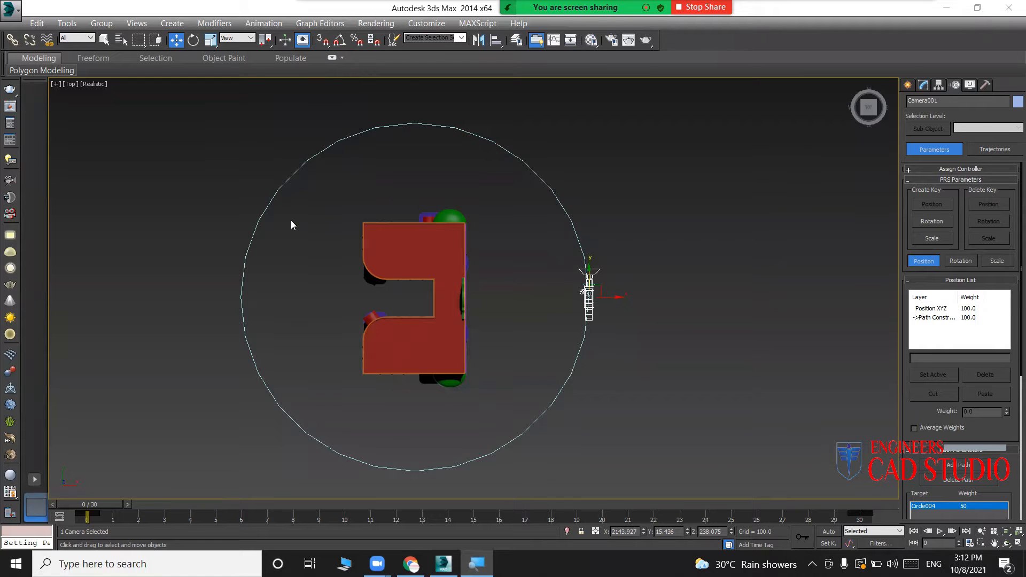
# Rotate the camera about 90 degrees around the Z axis so that it faces the building.
pyautogui.click(590, 295)
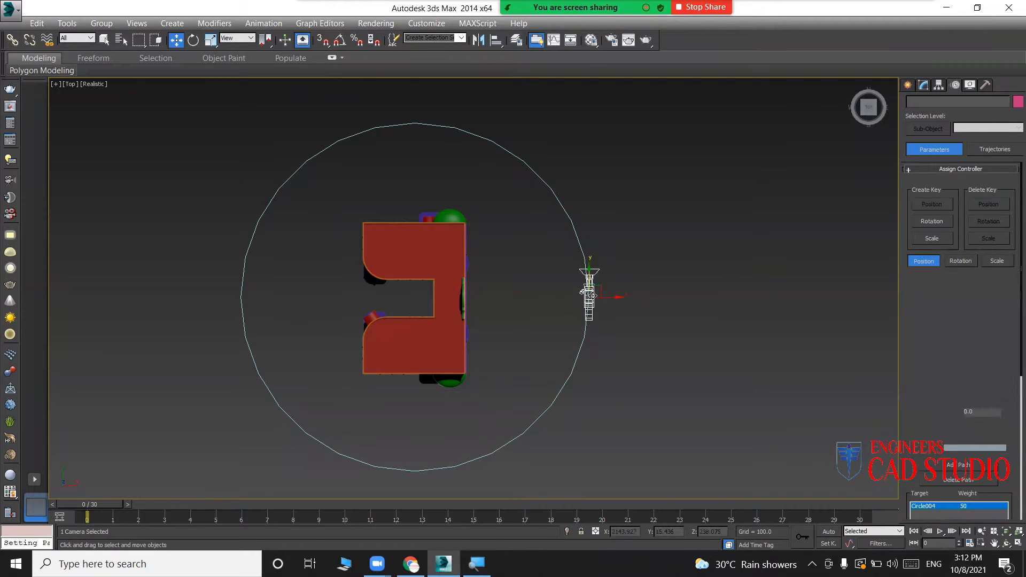
pyautogui.press('e')
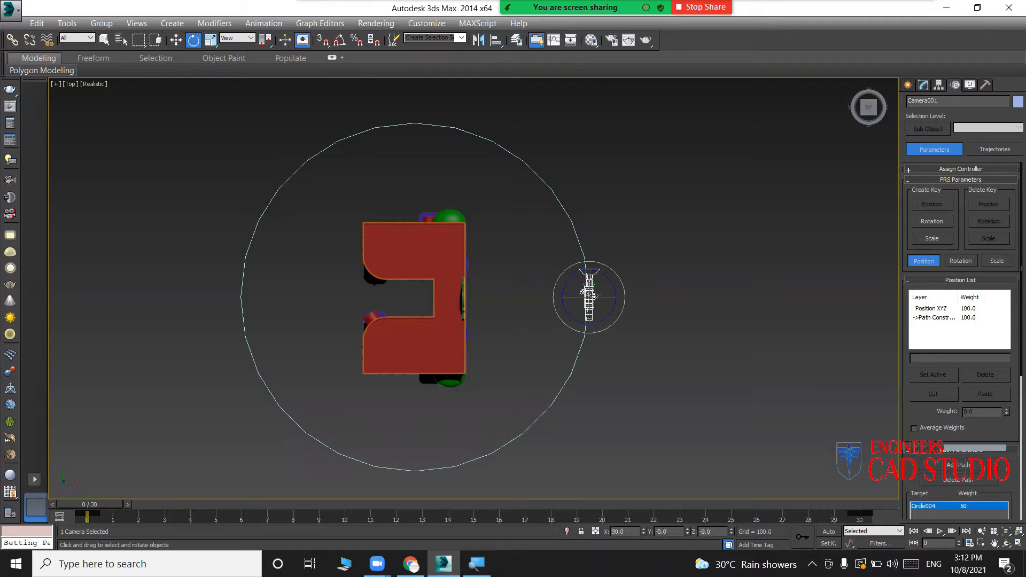
pyautogui.press('z')
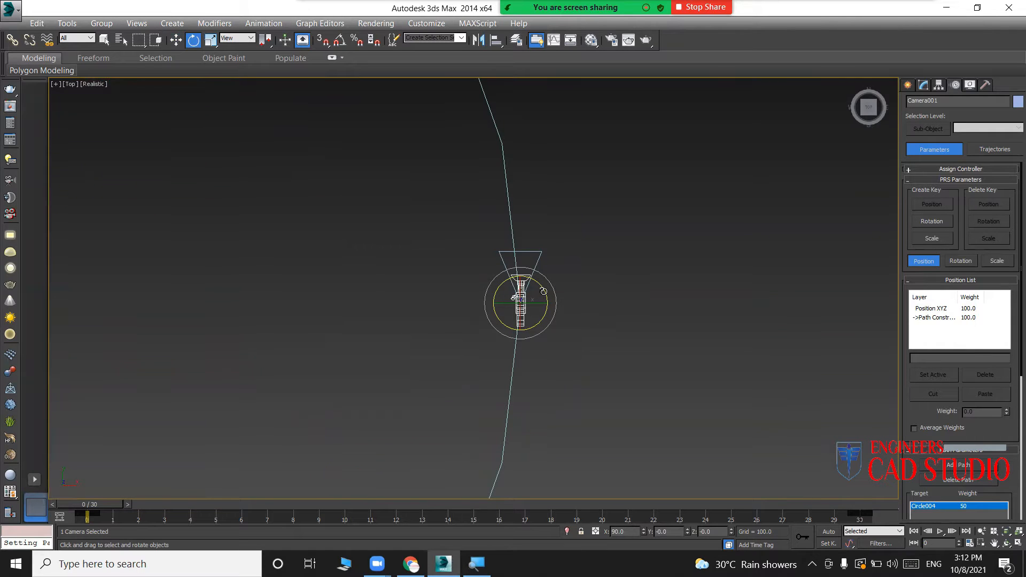
pyautogui.moveTo(543, 291); pyautogui.dragTo(497, 207)
pyautogui.scroll(-4, 502, 248)
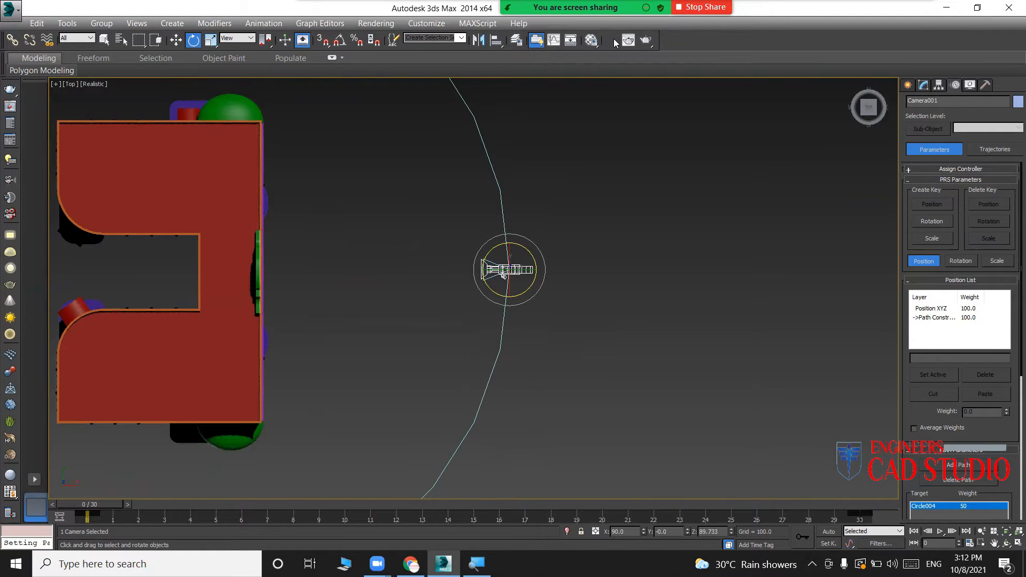
# Check the participants list of the Zoom meeting and close it.
pyautogui.moveTo(614, 39)
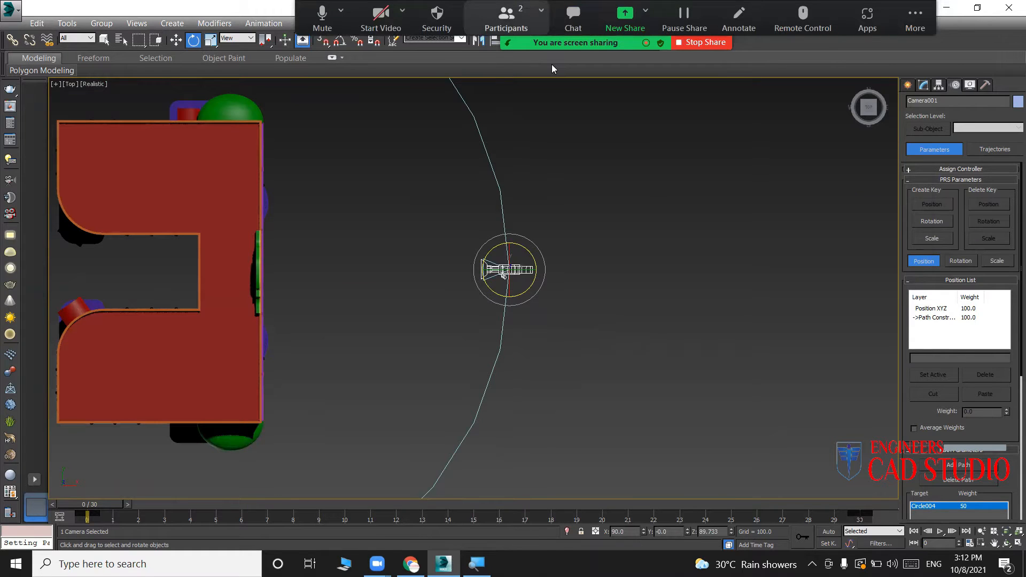
pyautogui.hotkey('alt', 'u')
pyautogui.click(913, 126)
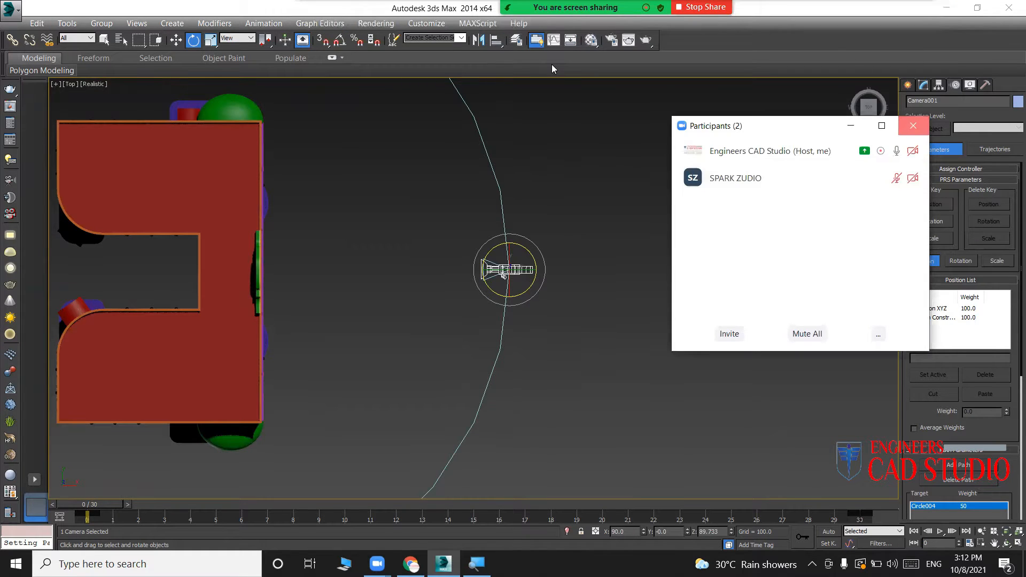
# Look at the building through the camera's view at frame 0, and return to the top view.
pyautogui.moveTo(629, 289); pyautogui.dragTo(714, 303, button='middle')
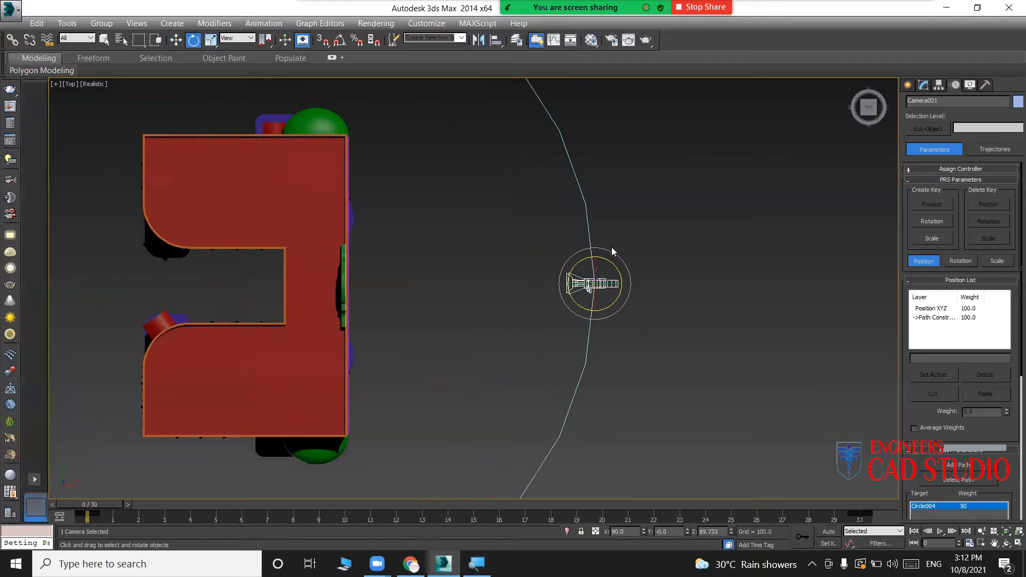
pyautogui.scroll(-2, 617, 296)
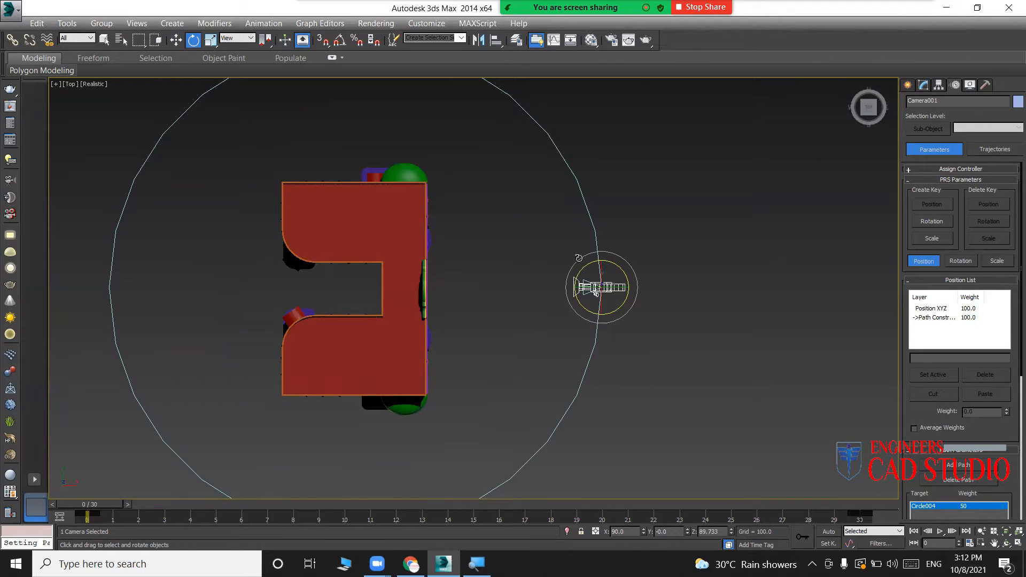
pyautogui.press('c')
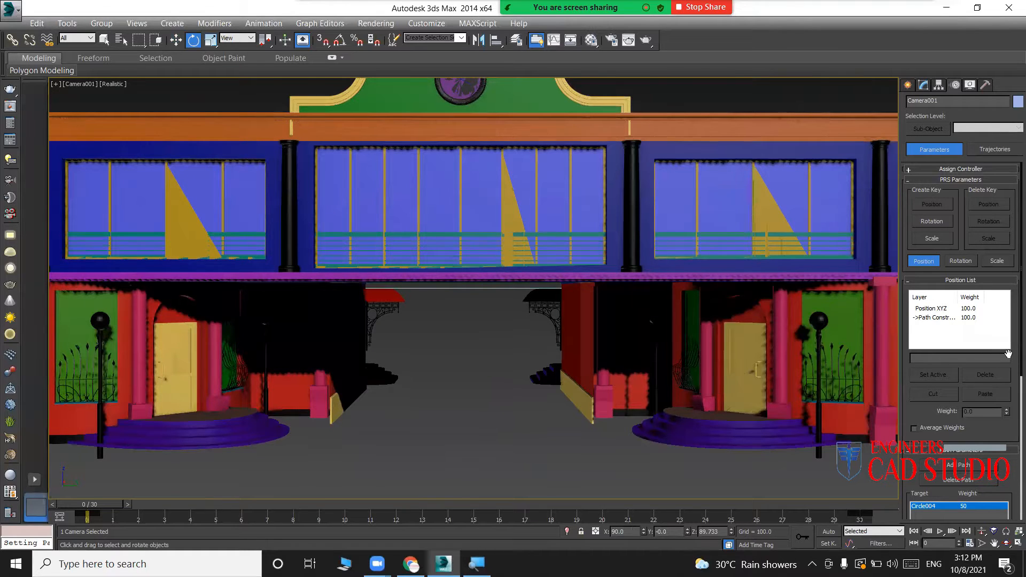
pyautogui.moveTo(1005, 439)
pyautogui.mouseDown()
pyautogui.moveTo(1013, 187)
pyautogui.moveTo(1013, 429)
pyautogui.mouseUp()
pyautogui.click(488, 395)
pyautogui.press('t')
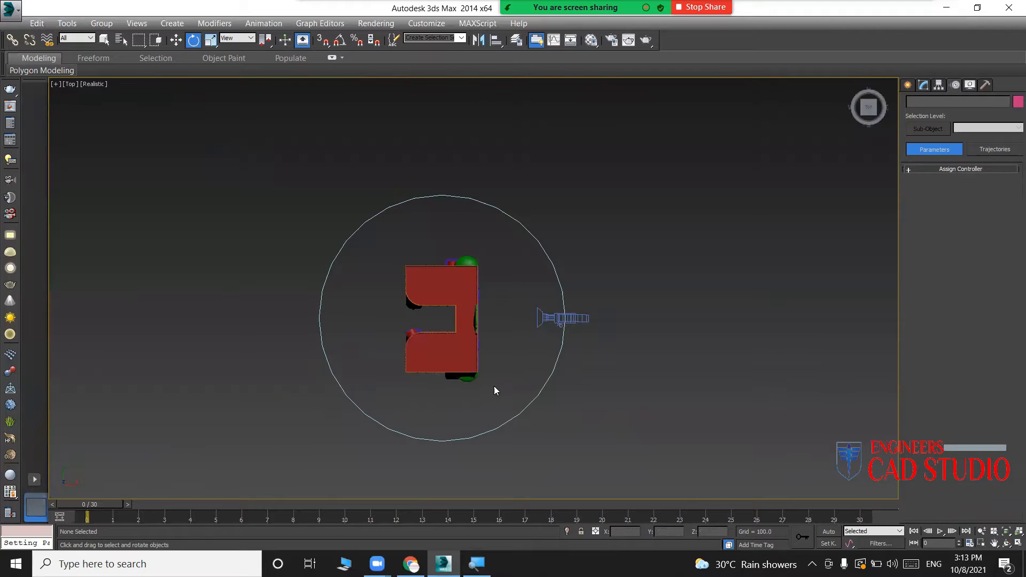
# Enlarge the circular path's radius to about 3309 and check the building's framing through the camera, returning to the top view.
pyautogui.click(553, 319)
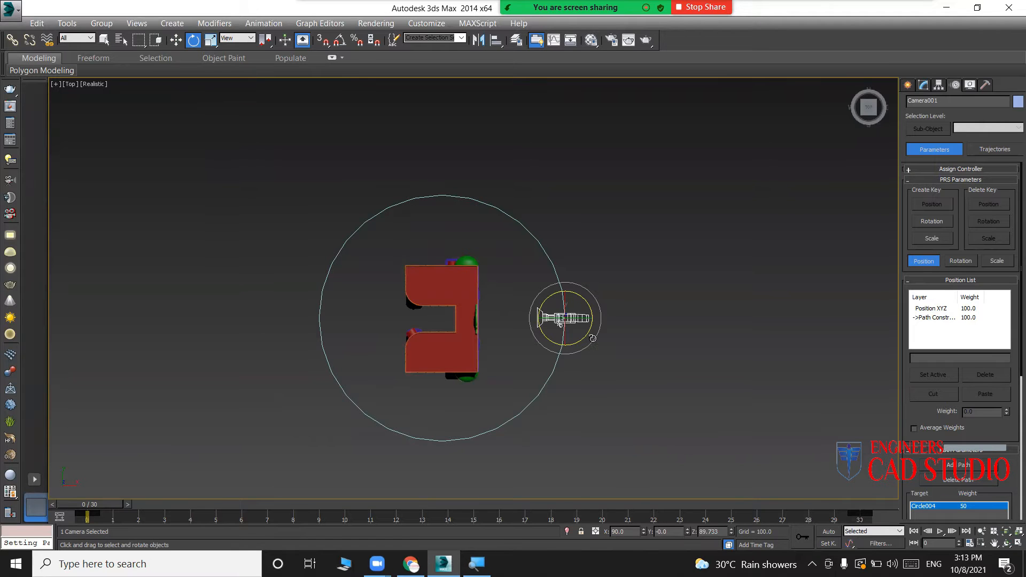
pyautogui.click(519, 220)
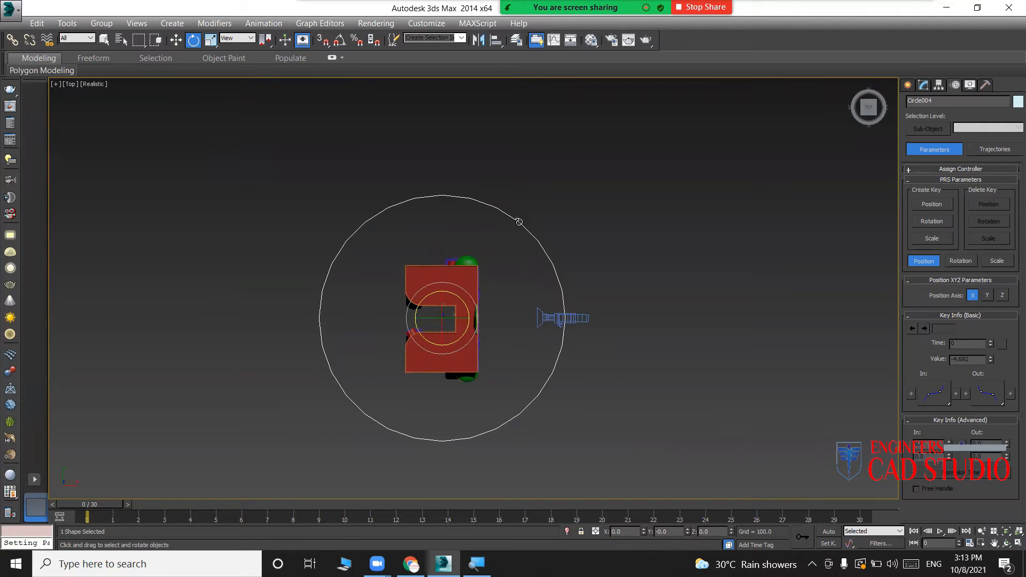
pyautogui.click(926, 86)
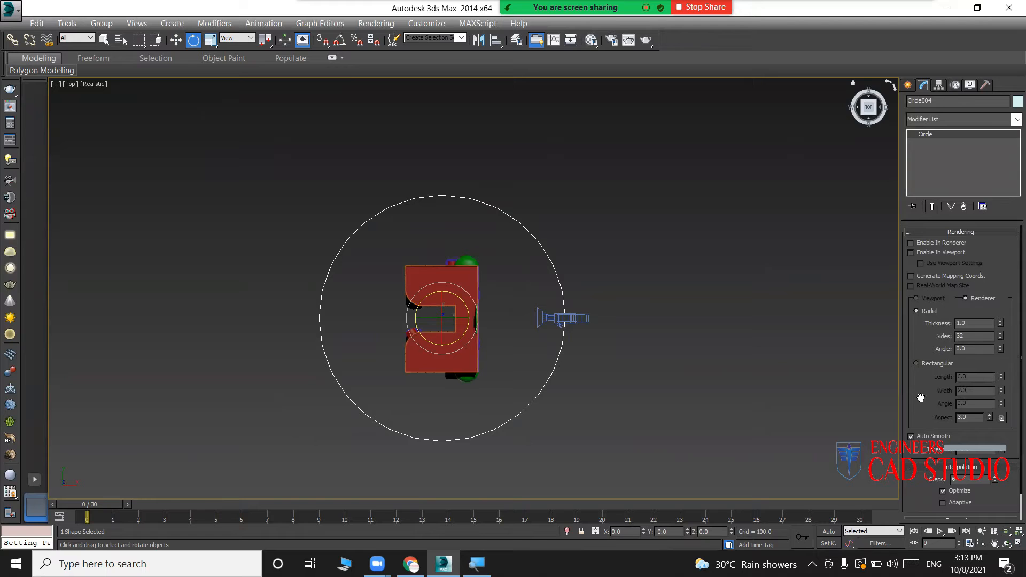
pyautogui.click(909, 469)
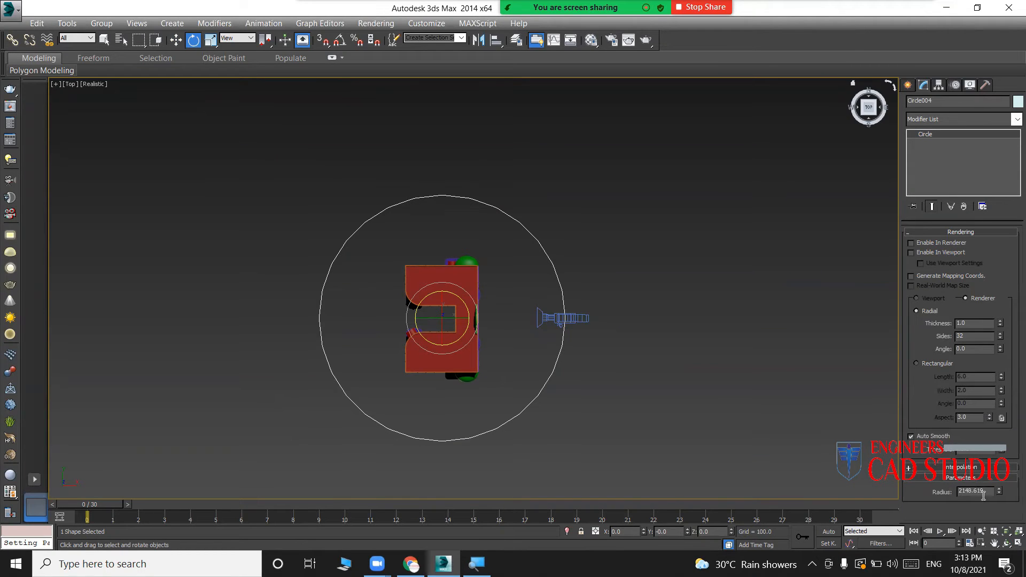
pyautogui.moveTo(998, 491); pyautogui.dragTo(1000, 468)
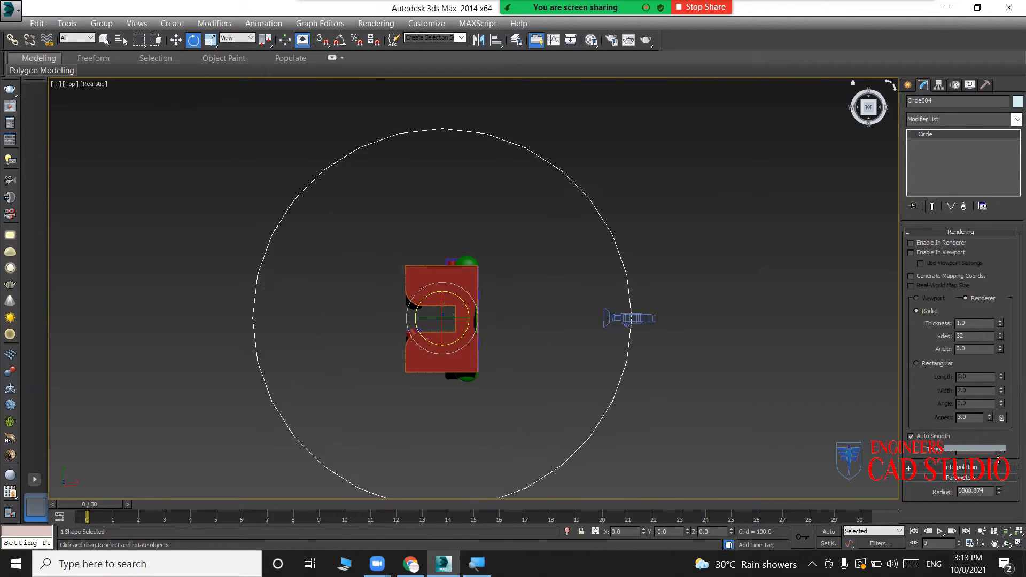
pyautogui.press('c')
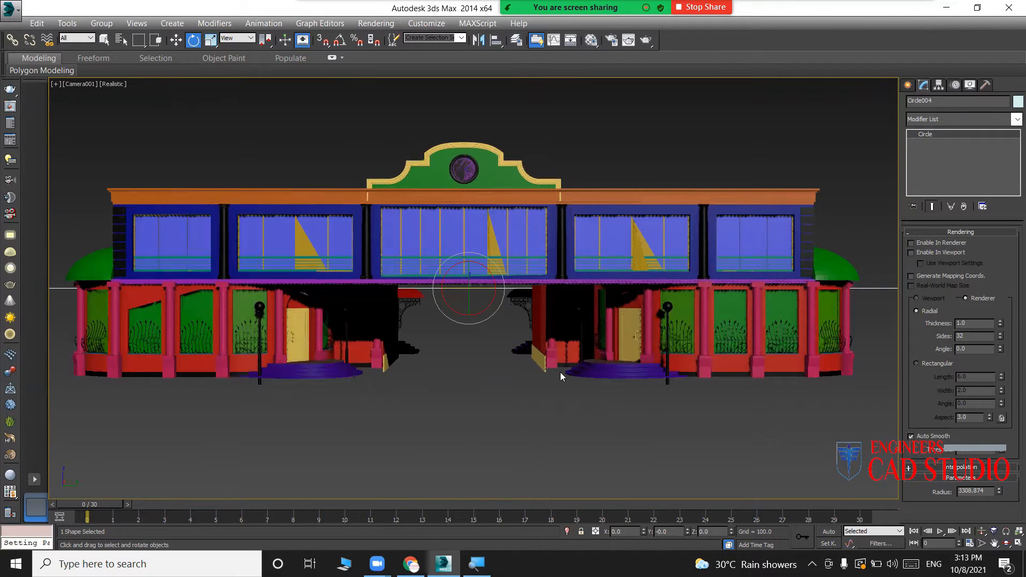
pyautogui.press('t')
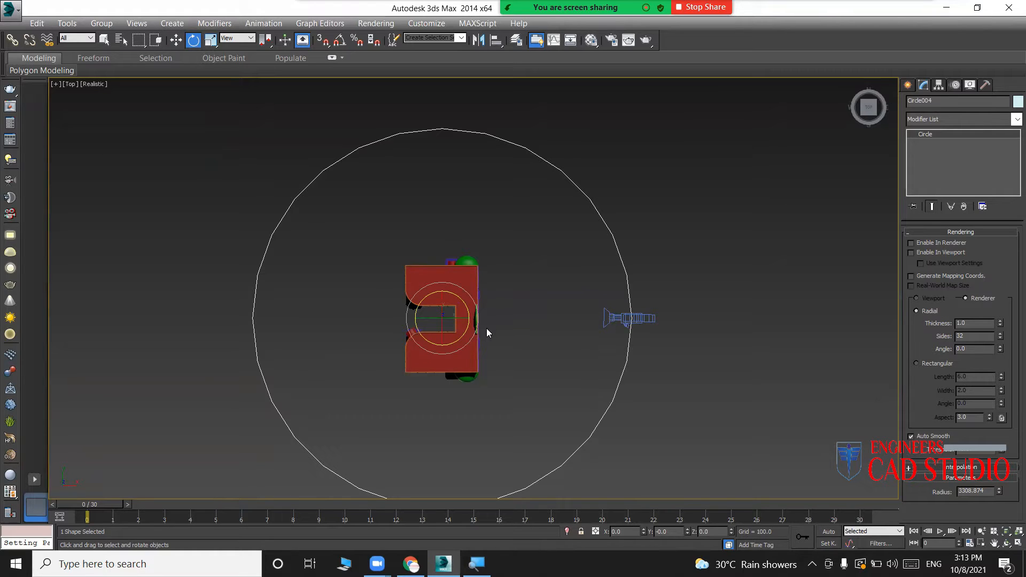
# Turn on Auto Key and, at frame 2, rotate the camera to about -65 degrees in Z so that it faces the building.
pyautogui.click(829, 532)
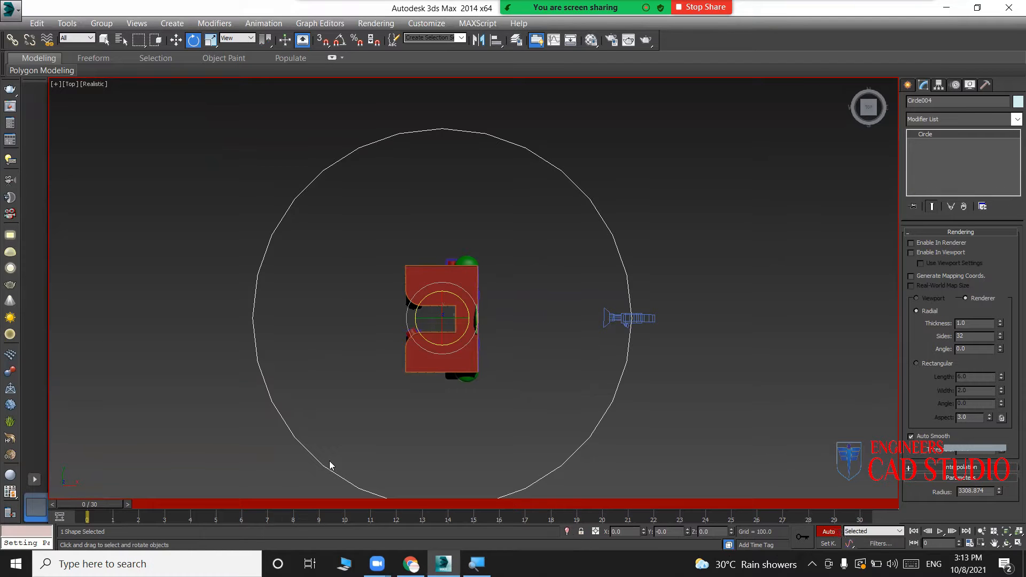
pyautogui.moveTo(92, 501); pyautogui.dragTo(108, 501)
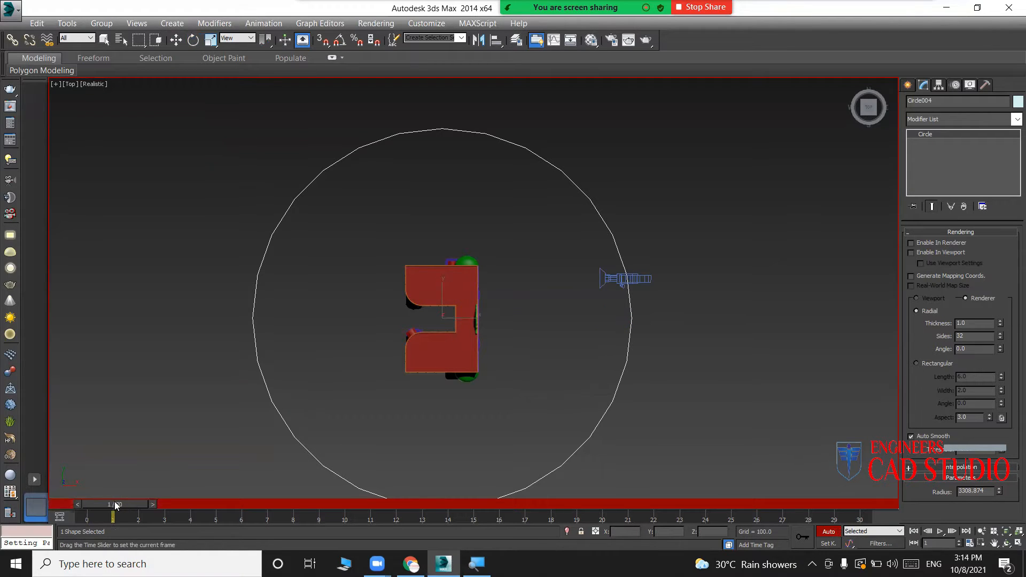
pyautogui.moveTo(126, 501); pyautogui.dragTo(133, 501)
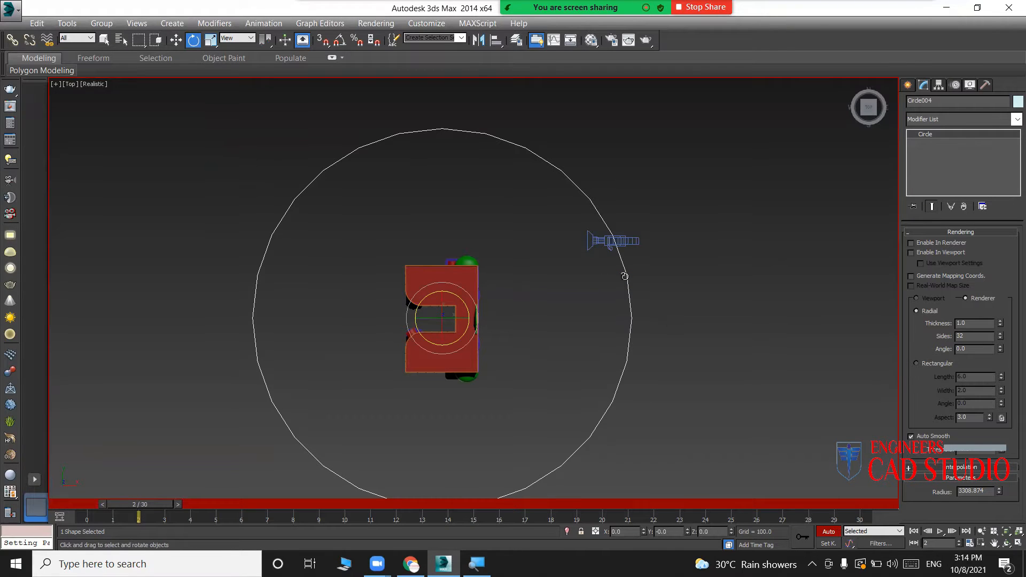
pyautogui.click(609, 245)
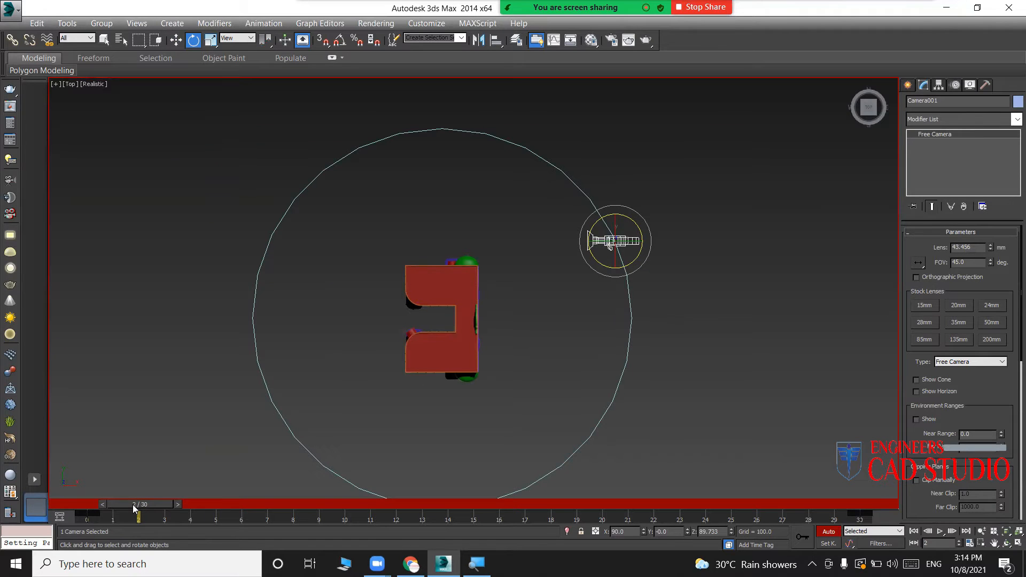
pyautogui.press('c')
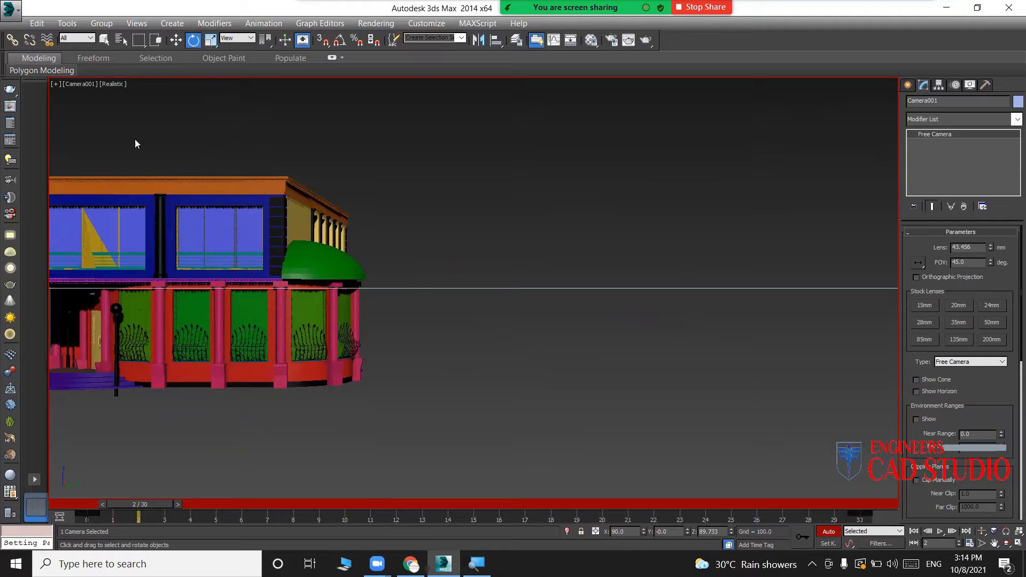
pyautogui.press('t')
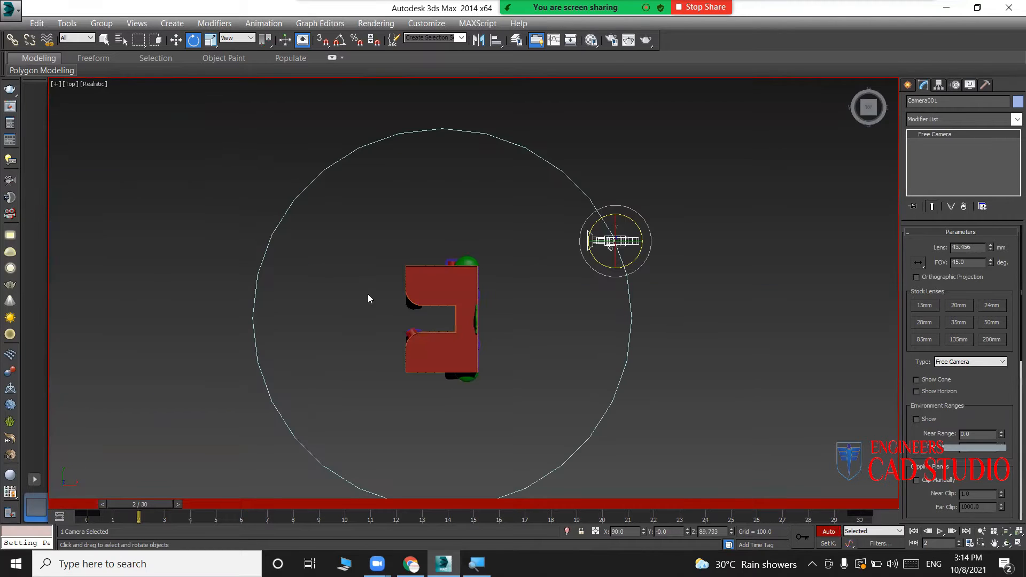
pyautogui.moveTo(639, 227); pyautogui.dragTo(632, 200)
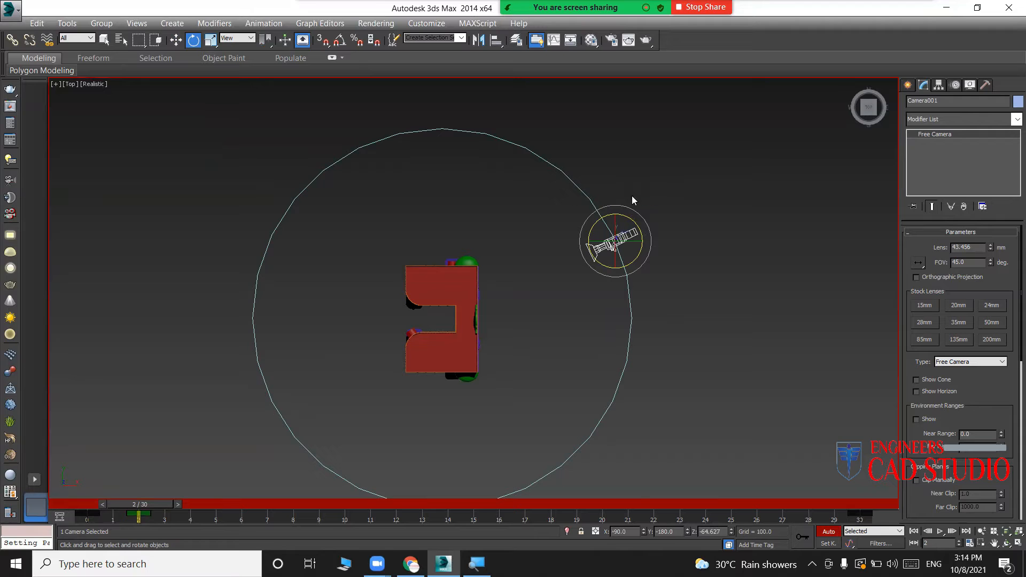
# Switch to a layout of two side-by-side viewports and show the camera's view in the second one with Shaded display.
pyautogui.hotkey('alt', 'w')
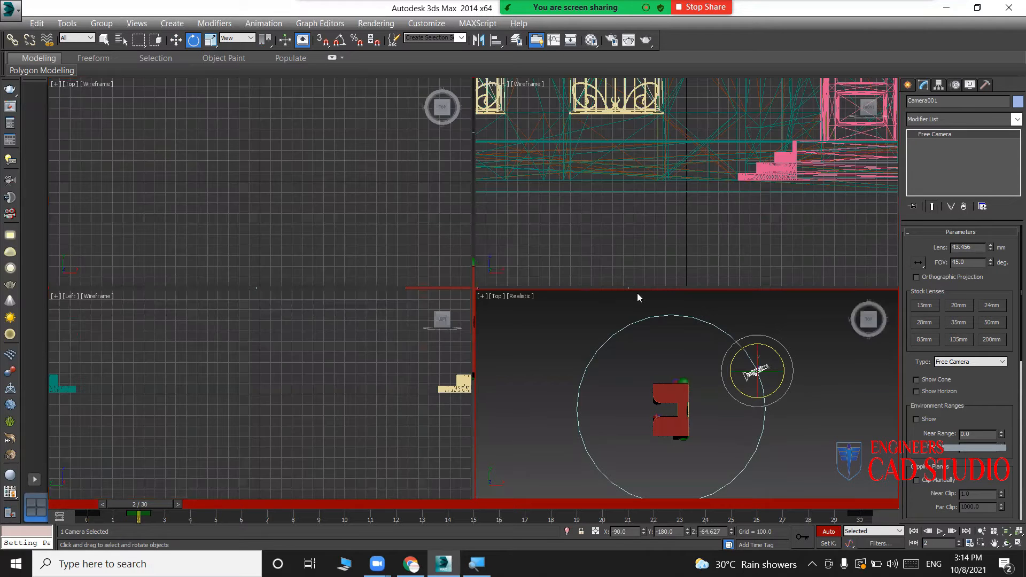
pyautogui.click(540, 383)
pyautogui.press('c')
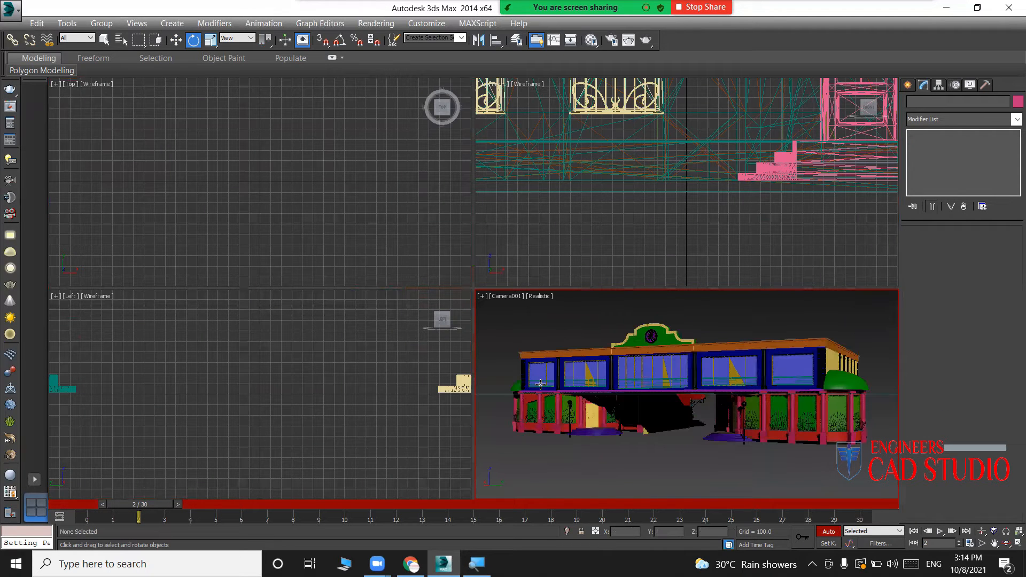
pyautogui.click(35, 481)
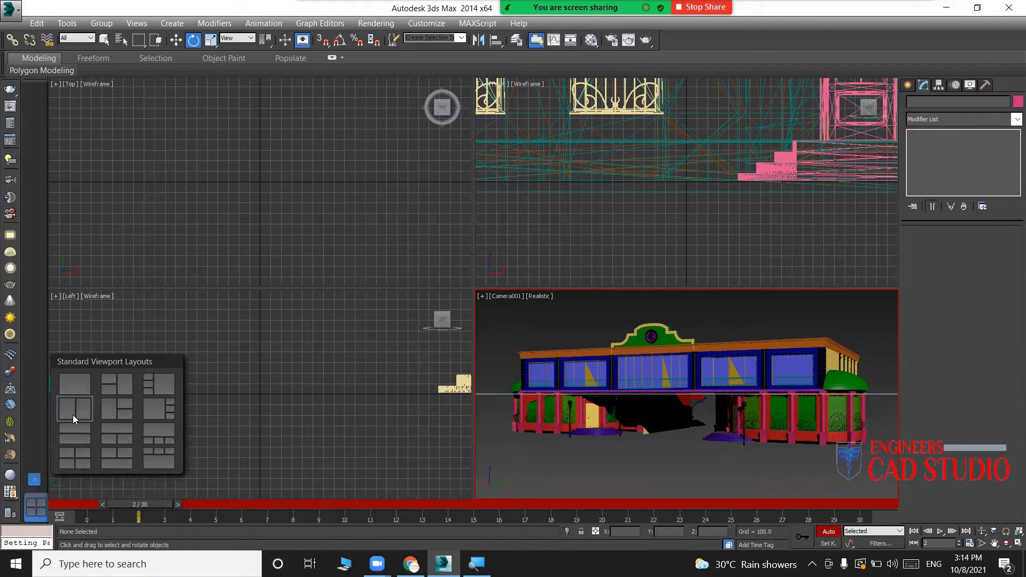
pyautogui.click(74, 415)
pyautogui.click(593, 403)
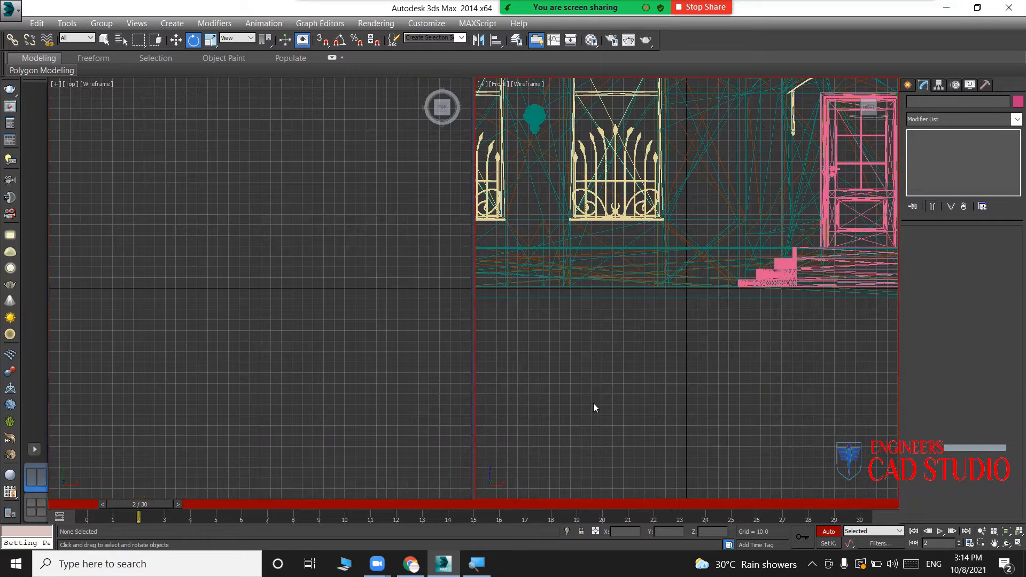
pyautogui.press('c')
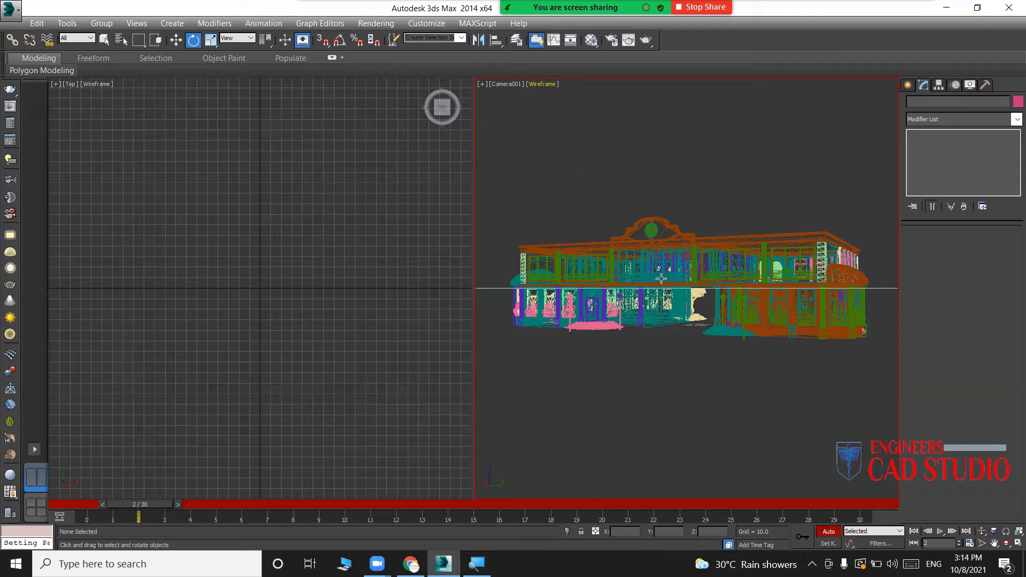
pyautogui.click(540, 84)
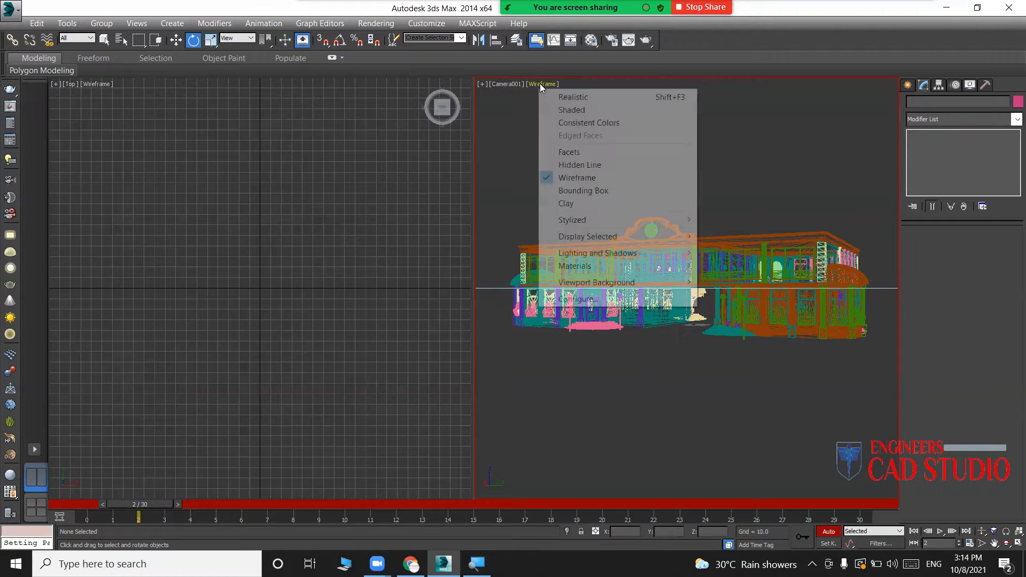
pyautogui.click(571, 111)
# Frame the whole circle in the top viewport and, at frame 4, rotate the camera to about -44 degrees in Z towards the building.
pyautogui.click(391, 276)
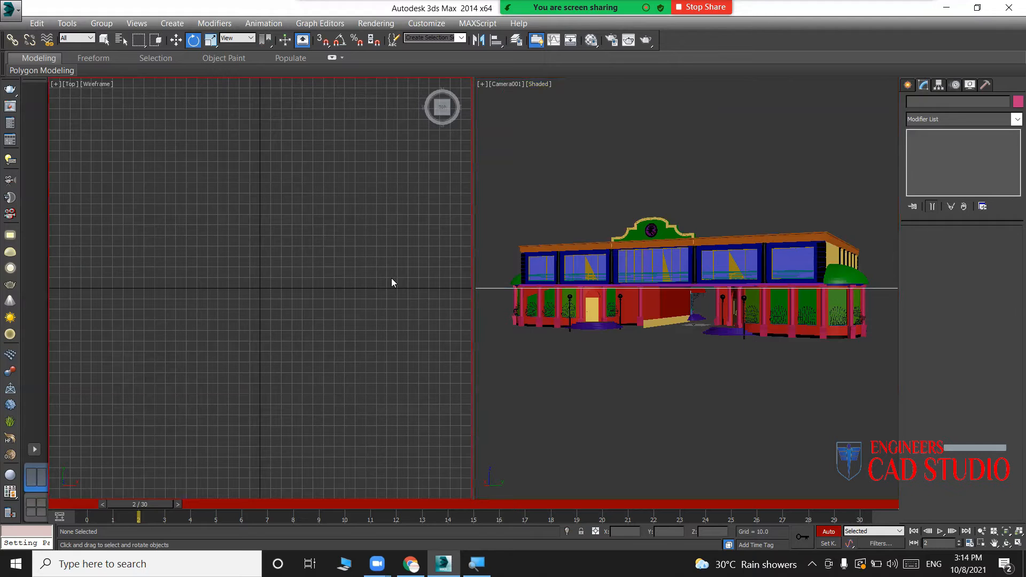
pyautogui.scroll(-5, 311, 311)
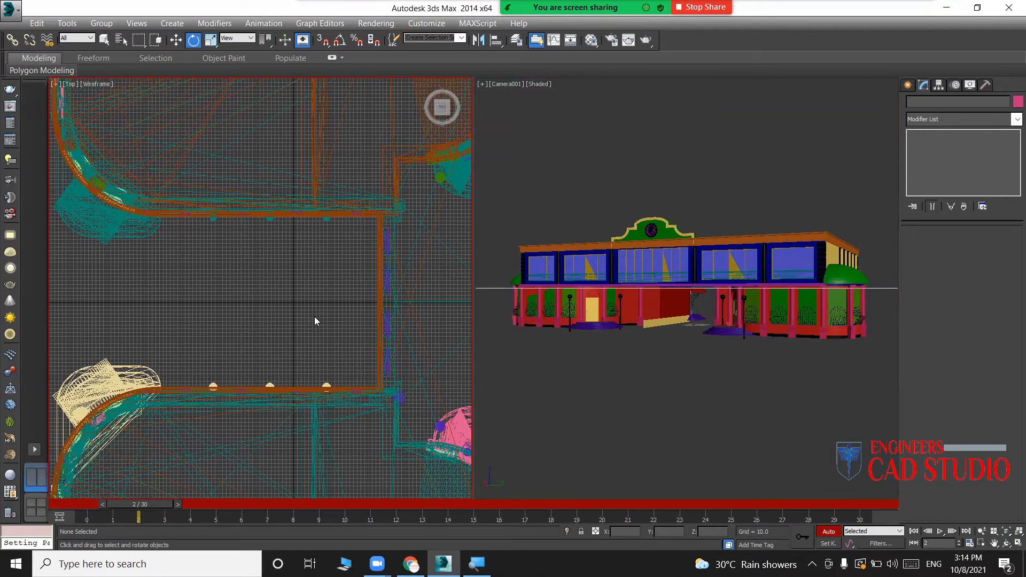
pyautogui.scroll(-4, 315, 317)
pyautogui.moveTo(346, 304); pyautogui.dragTo(255, 306, button='middle')
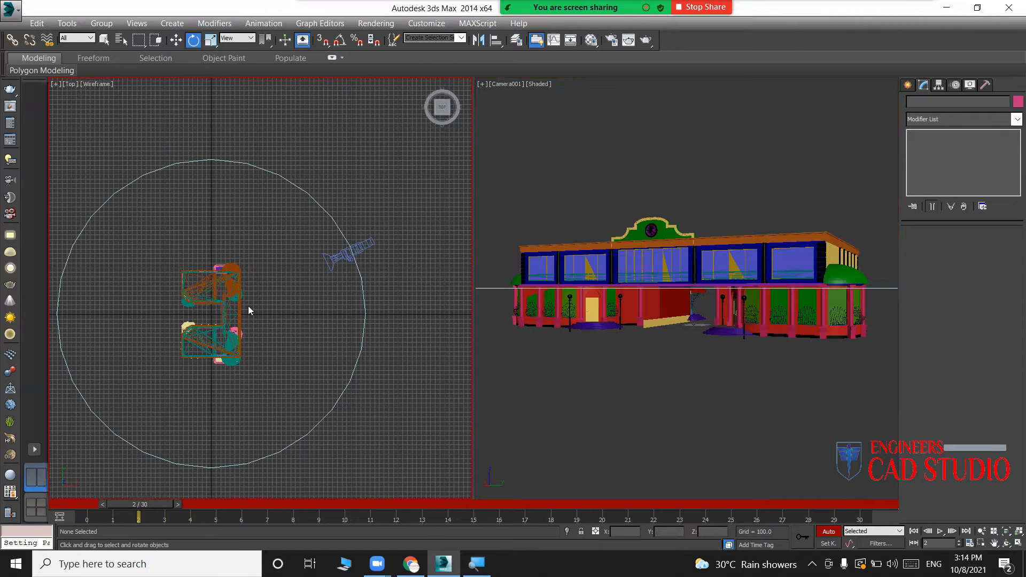
pyautogui.click(156, 504)
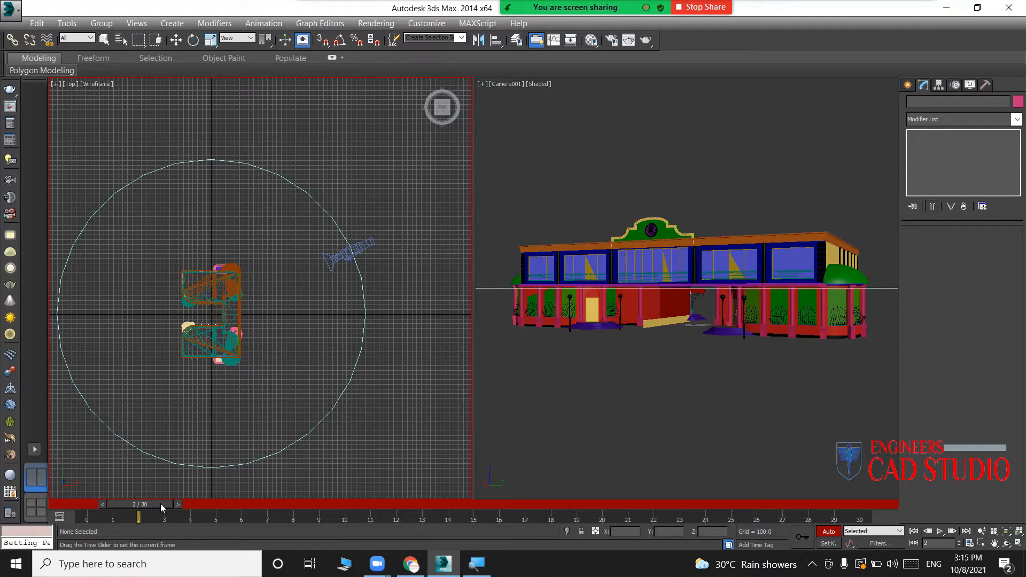
pyautogui.click(177, 505)
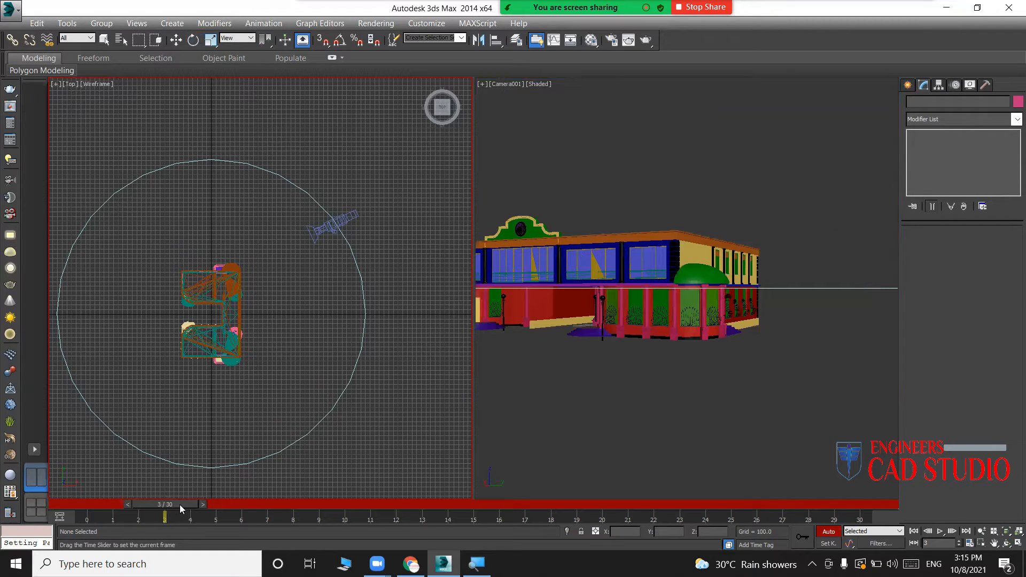
pyautogui.moveTo(185, 504); pyautogui.dragTo(198, 505)
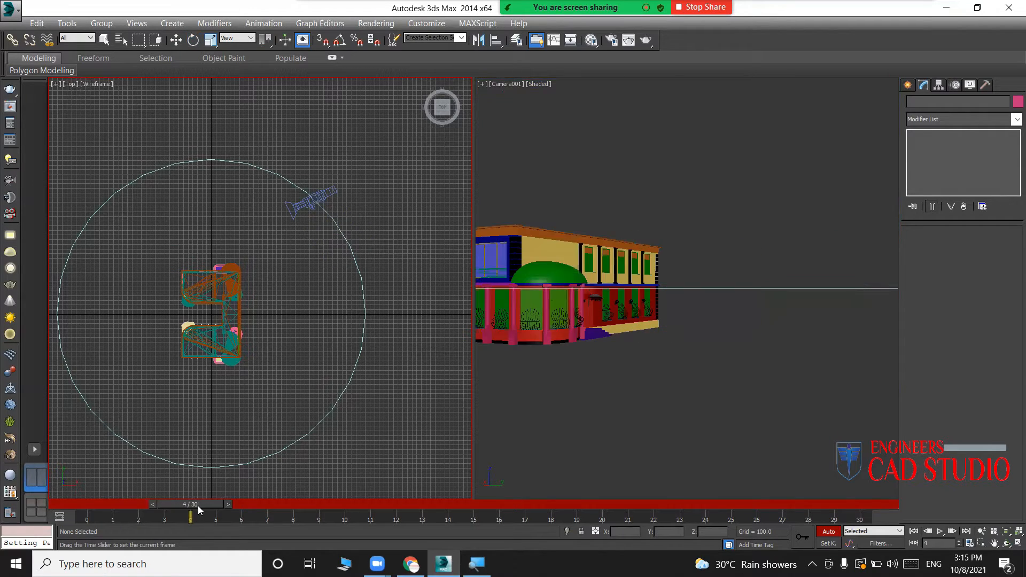
pyautogui.click(307, 204)
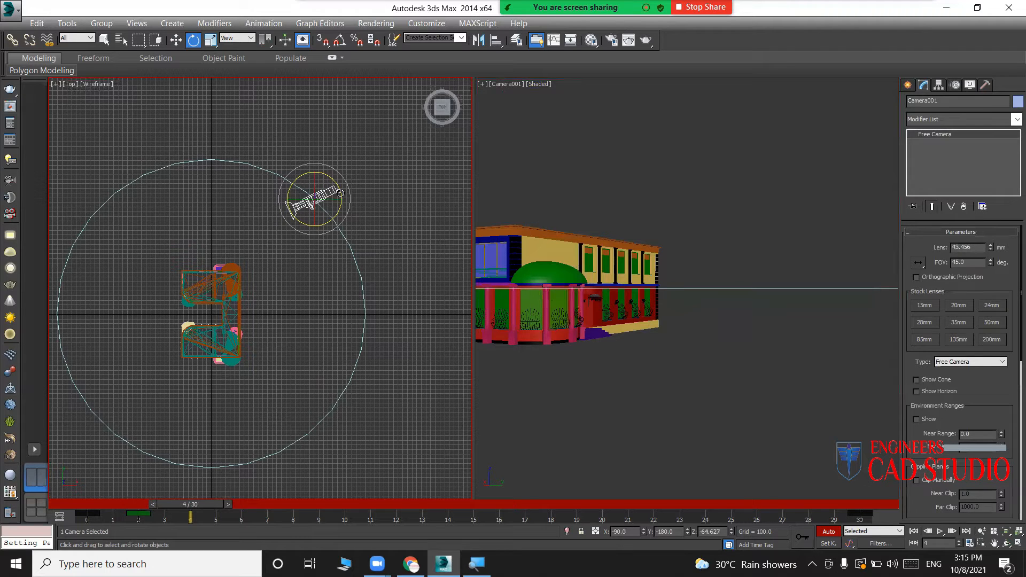
pyautogui.moveTo(341, 193); pyautogui.dragTo(337, 171)
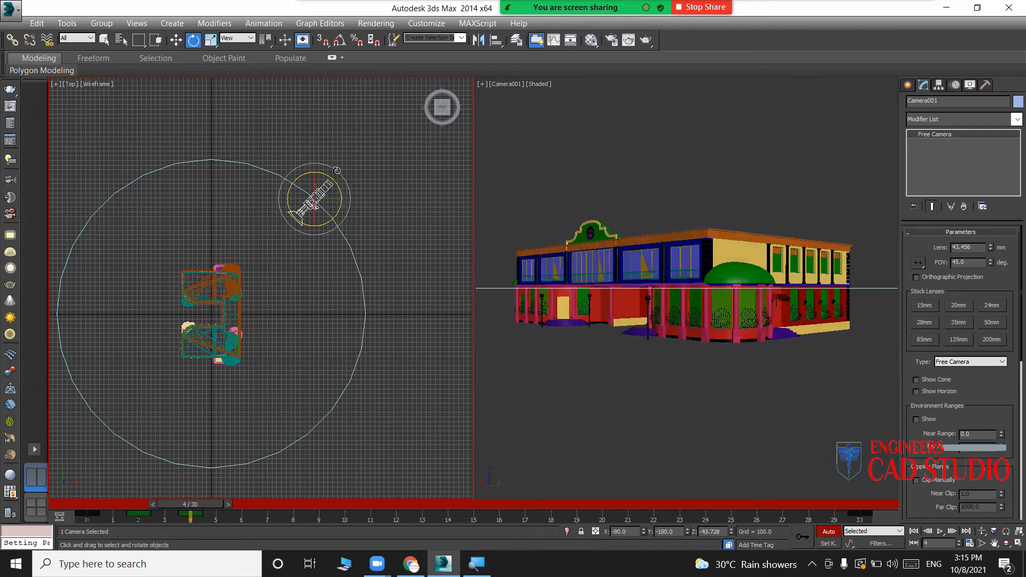
# Key the camera's Z rotation towards the building at about -22 degrees on frame 6 and 7 degrees on frame 8.
pyautogui.moveTo(187, 502); pyautogui.dragTo(237, 495)
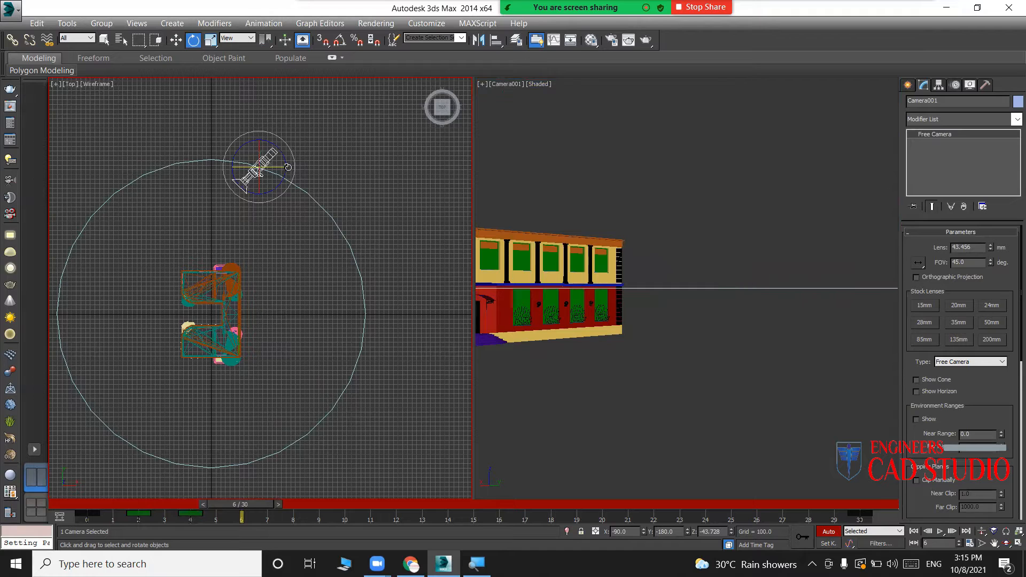
pyautogui.moveTo(284, 175); pyautogui.dragTo(289, 151)
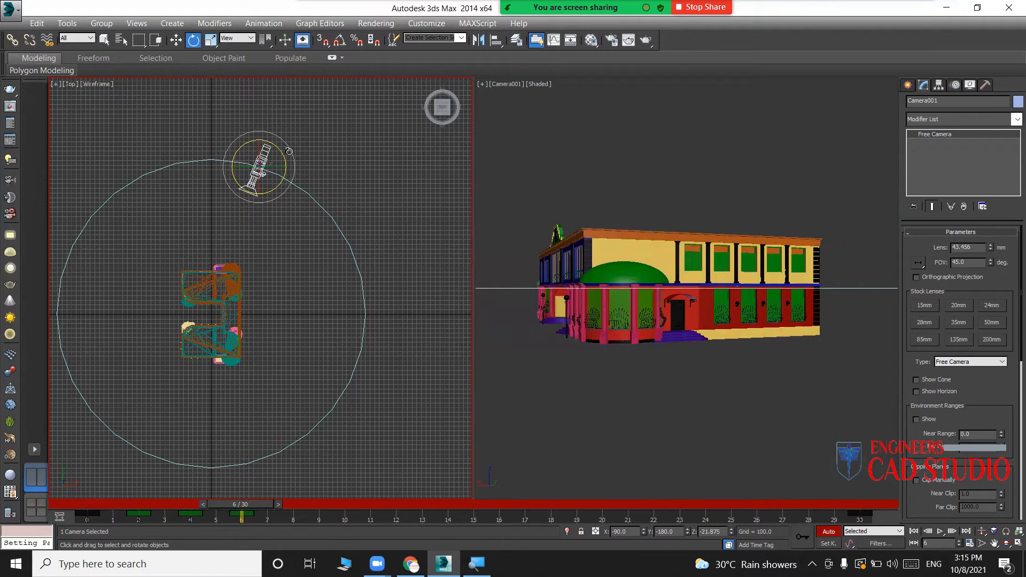
pyautogui.moveTo(239, 504); pyautogui.dragTo(286, 505)
pyautogui.moveTo(215, 178); pyautogui.dragTo(226, 161)
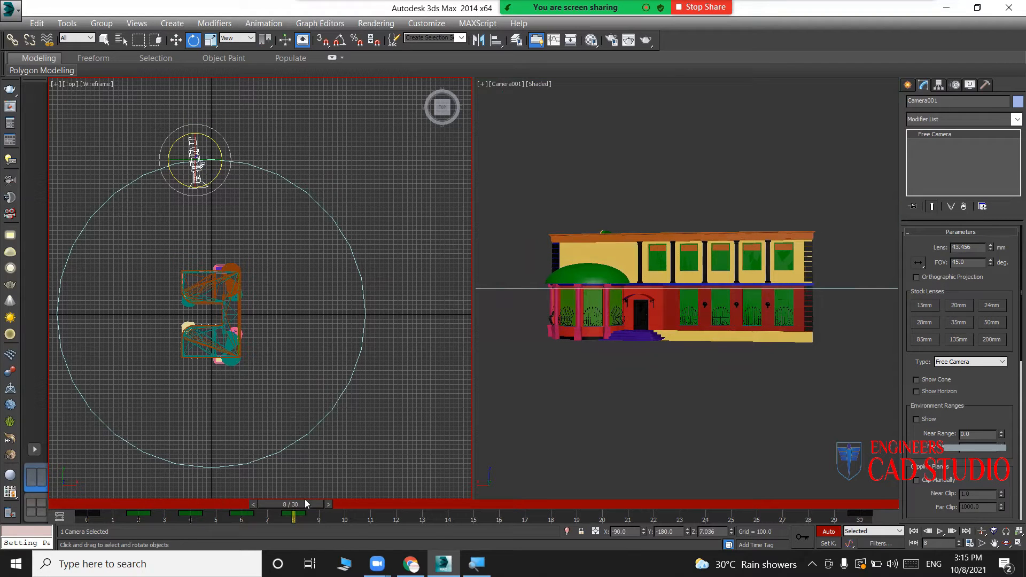
# Key the camera's Z rotation towards the building at about 33 degrees on frame 10 and 55 degrees on frame 12.
pyautogui.moveTo(301, 505); pyautogui.dragTo(347, 502)
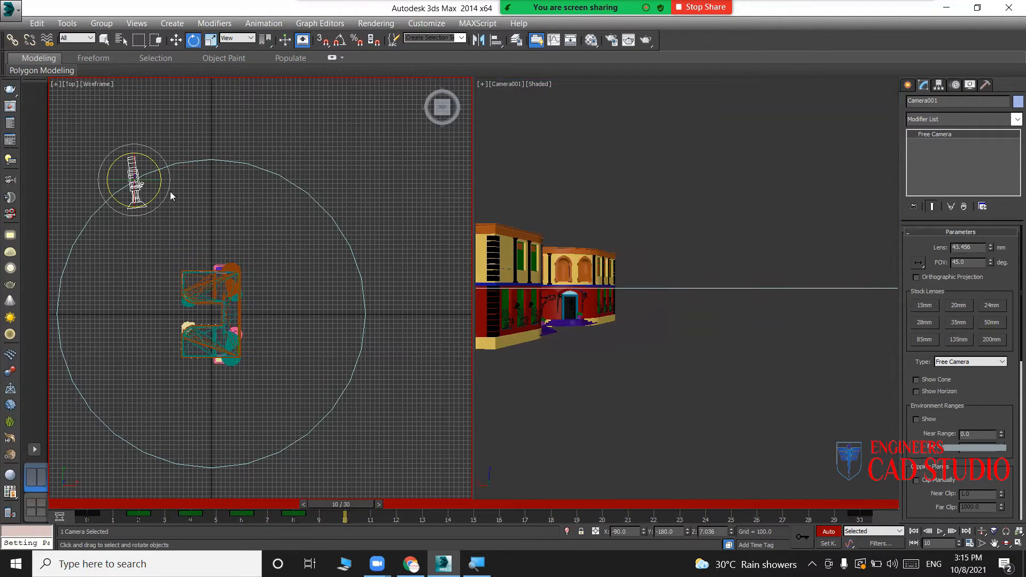
pyautogui.moveTo(157, 190); pyautogui.dragTo(184, 166)
pyautogui.moveTo(342, 505); pyautogui.dragTo(392, 502)
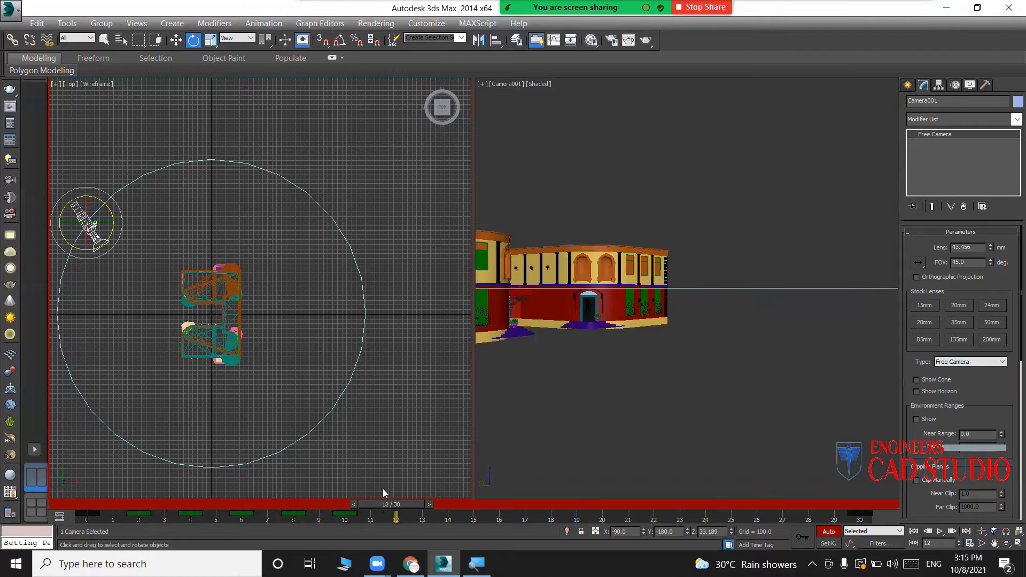
pyautogui.moveTo(113, 214); pyautogui.dragTo(118, 188)
# At frame 14, rotate the camera to about 76 degrees in Z so that the building is centred in its view.
pyautogui.moveTo(397, 500); pyautogui.dragTo(424, 499)
pyautogui.press('e')
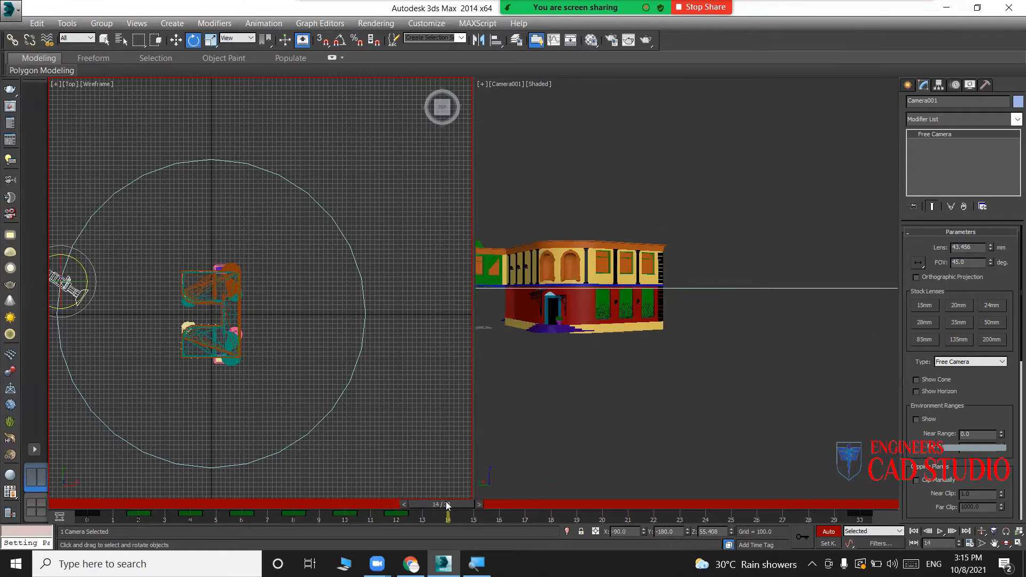
pyautogui.moveTo(85, 276); pyautogui.dragTo(92, 251)
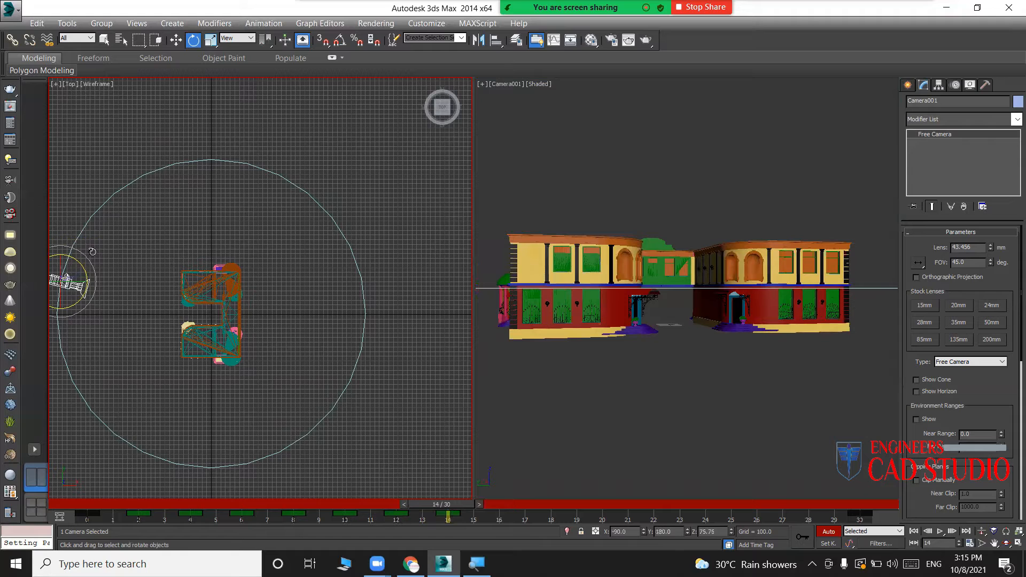
# Key the camera's Z rotation towards the building at about -78 degrees on frame 16 and -54 degrees on frame 18.
pyautogui.moveTo(465, 501); pyautogui.dragTo(515, 506)
pyautogui.press('e')
pyautogui.moveTo(146, 363); pyautogui.dragTo(242, 361, button='middle')
pyautogui.moveTo(170, 332); pyautogui.dragTo(177, 288)
pyautogui.press('q')
pyautogui.click(534, 502)
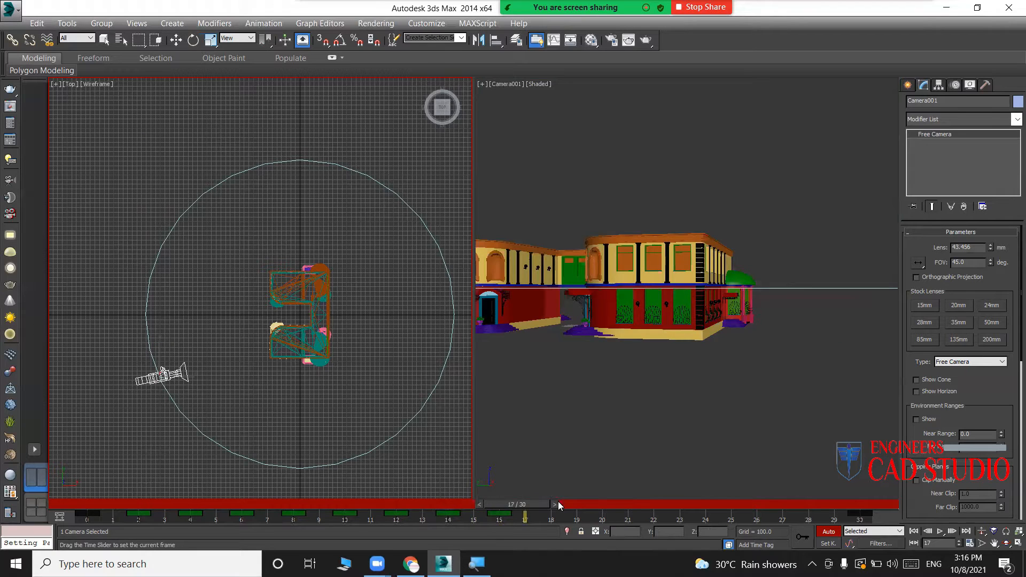
pyautogui.click(558, 501)
pyautogui.press('e')
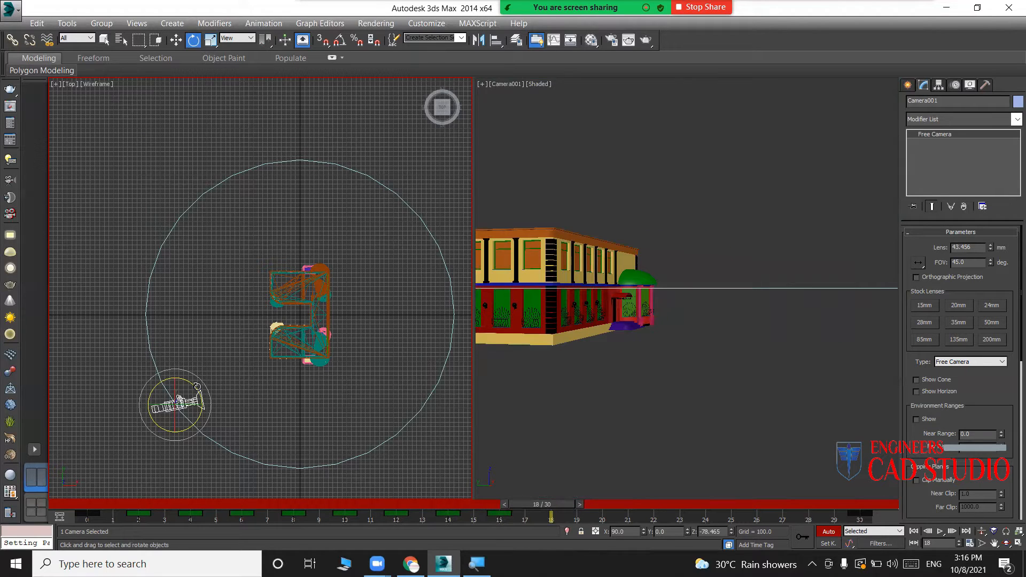
pyautogui.moveTo(197, 386); pyautogui.dragTo(187, 360)
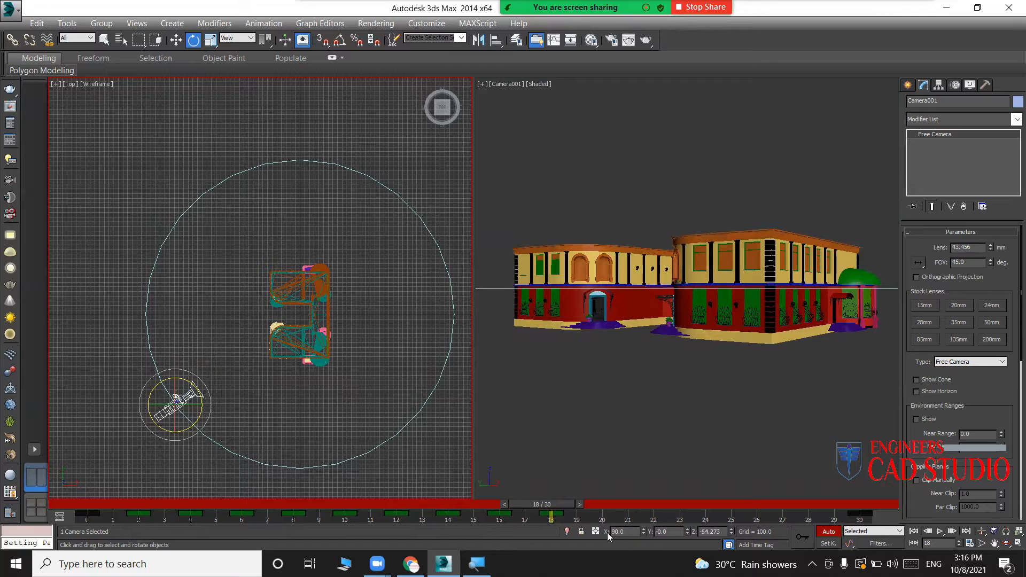
# Key the camera's Z rotation on frames 20 and 22 so that the building stays centred in its view.
pyautogui.moveTo(555, 500); pyautogui.dragTo(605, 504)
pyautogui.press('e')
pyautogui.moveTo(242, 466); pyautogui.dragTo(261, 447)
pyautogui.moveTo(592, 504); pyautogui.dragTo(651, 510)
pyautogui.press('e')
pyautogui.moveTo(308, 480); pyautogui.dragTo(333, 463)
# Key the camera's Z rotation towards the building at about 20 degrees on frame 24 and 44 degrees on frame 26.
pyautogui.moveTo(667, 502); pyautogui.dragTo(714, 501)
pyautogui.press('e')
pyautogui.moveTo(366, 475); pyautogui.dragTo(397, 458)
pyautogui.moveTo(711, 504); pyautogui.dragTo(738, 502)
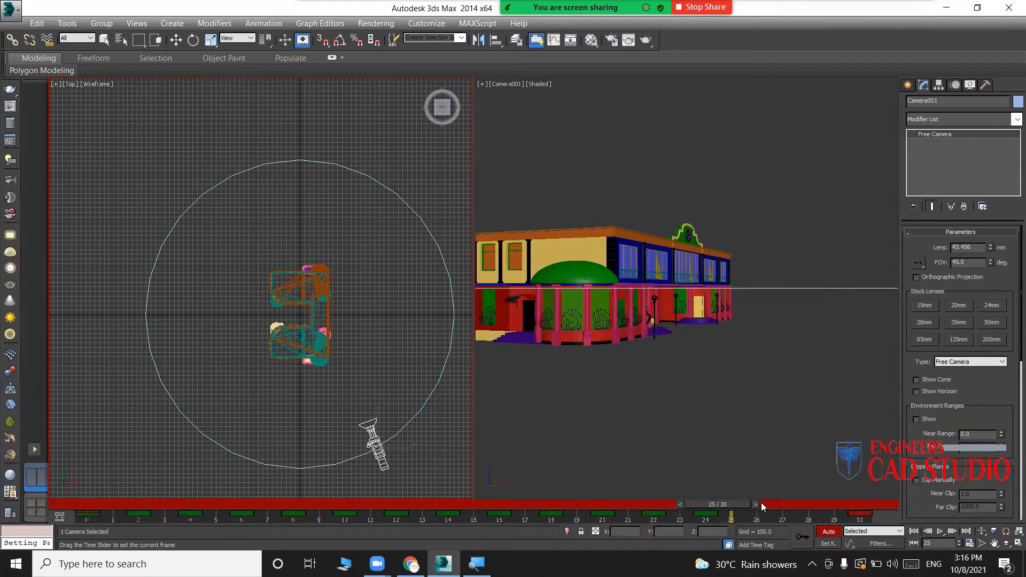
pyautogui.click(755, 504)
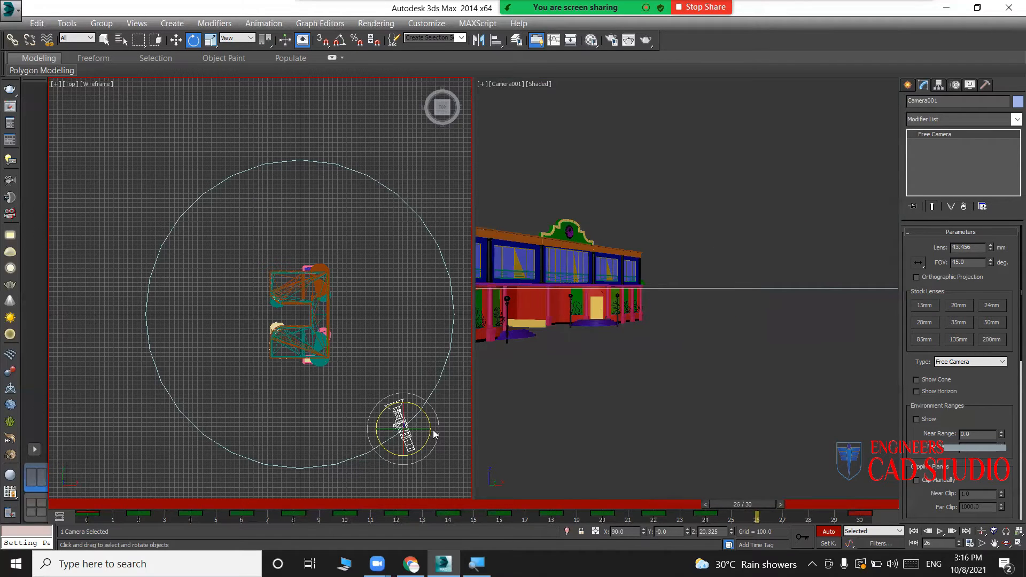
pyautogui.moveTo(427, 438); pyautogui.dragTo(451, 418)
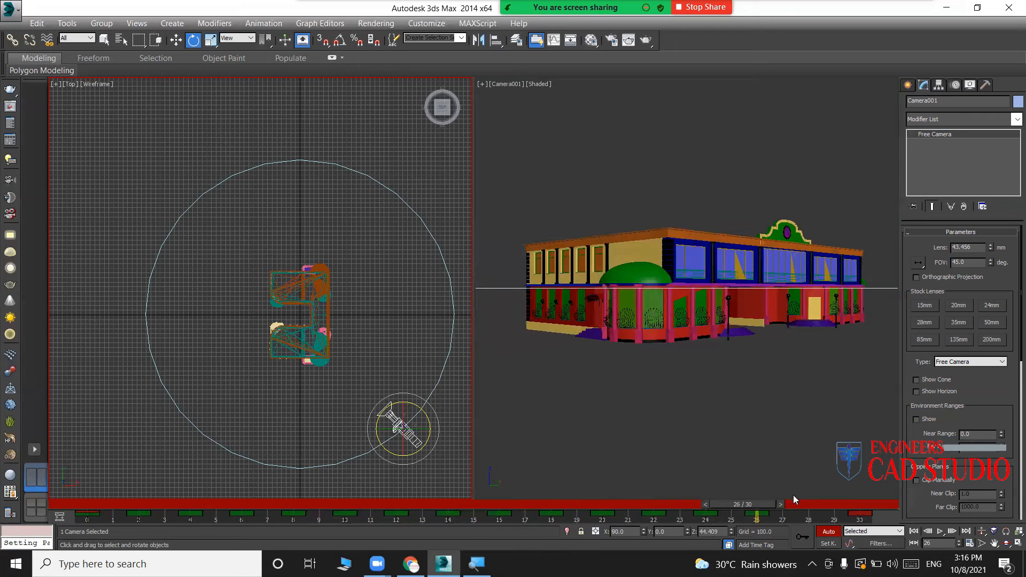
# Key the camera's Z rotation at about 66 degrees on frame 28 and squarely towards the facade on frame 30, and turn off Auto Key.
pyautogui.press('q')
pyautogui.moveTo(786, 504); pyautogui.dragTo(816, 503)
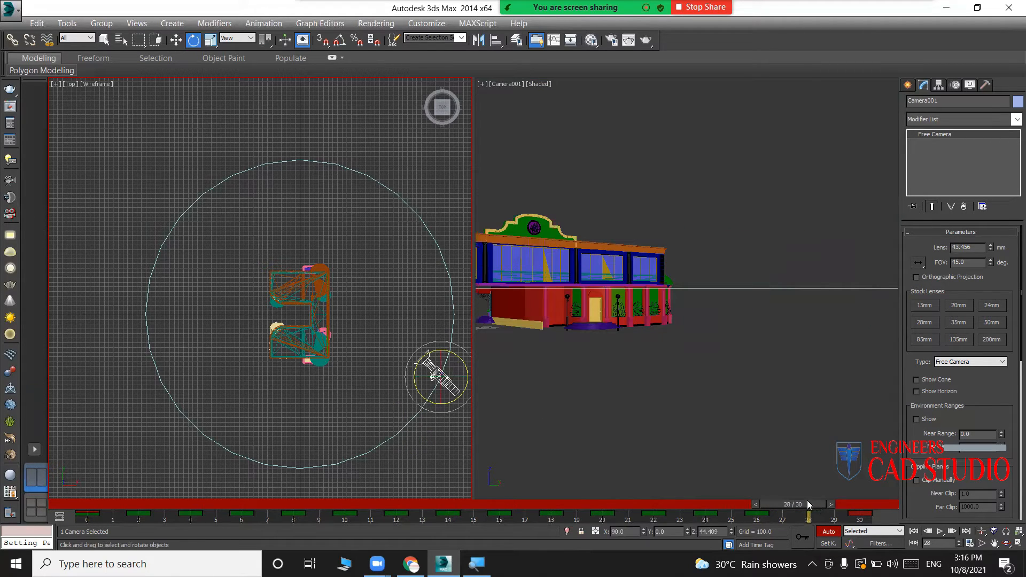
pyautogui.moveTo(449, 400); pyautogui.dragTo(471, 396)
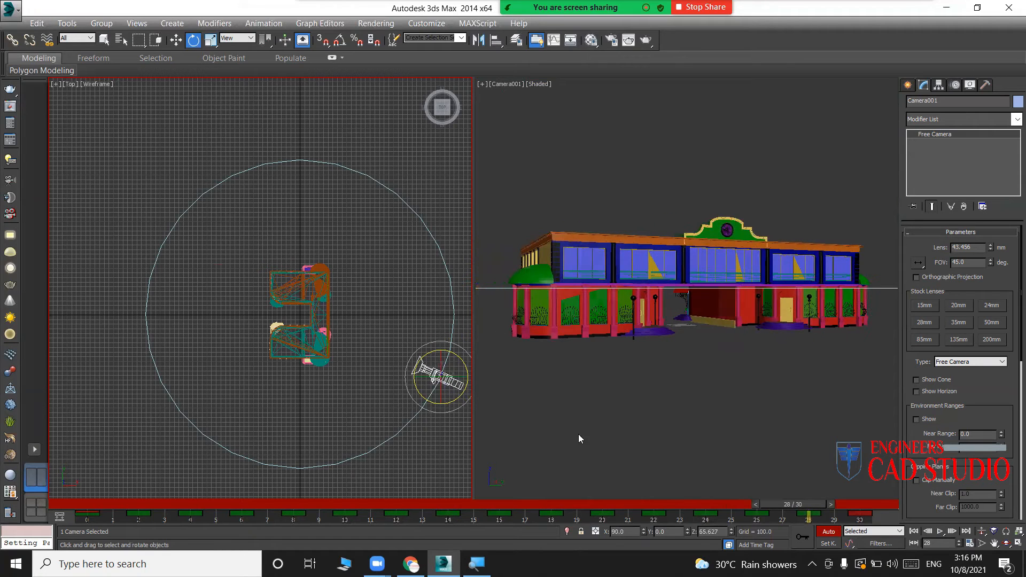
pyautogui.press('q')
pyautogui.moveTo(806, 505); pyautogui.dragTo(856, 505)
pyautogui.press('e')
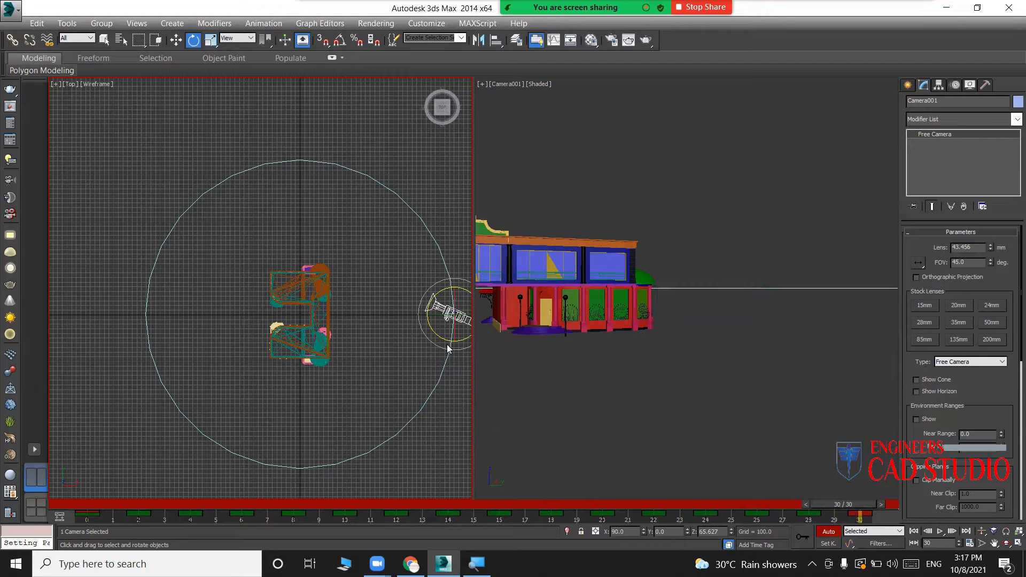
pyautogui.moveTo(449, 339); pyautogui.dragTo(477, 334)
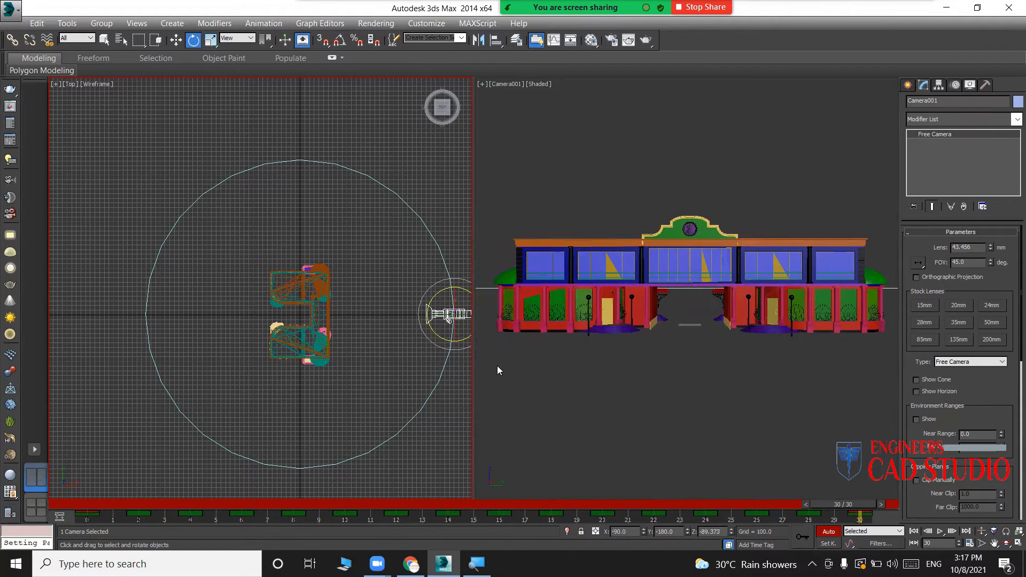
pyautogui.click(828, 532)
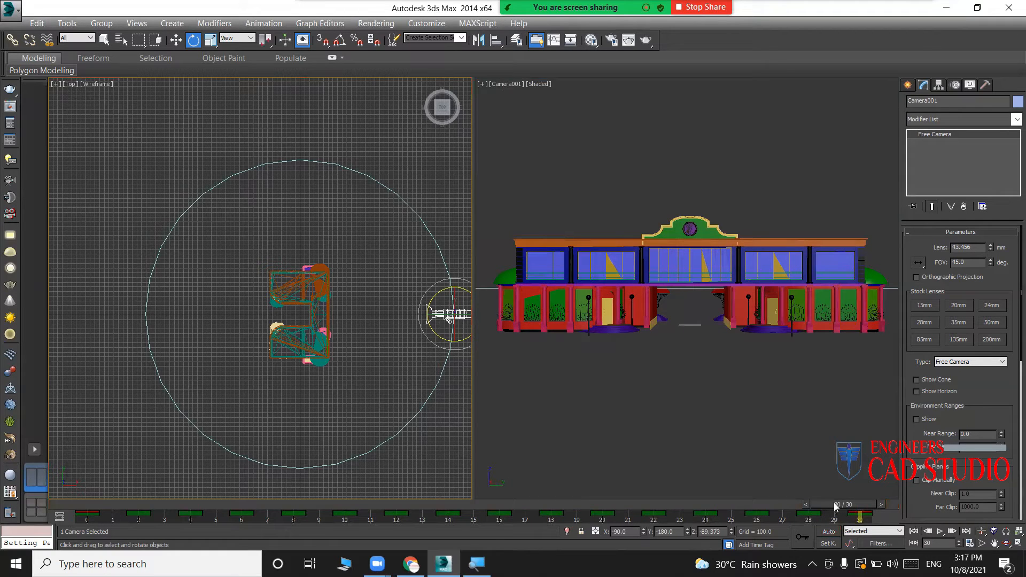
# Scrub the animation back to frame 0, deselect the camera and maximize the camera viewport.
pyautogui.moveTo(834, 503); pyautogui.dragTo(80, 498)
pyautogui.press('e')
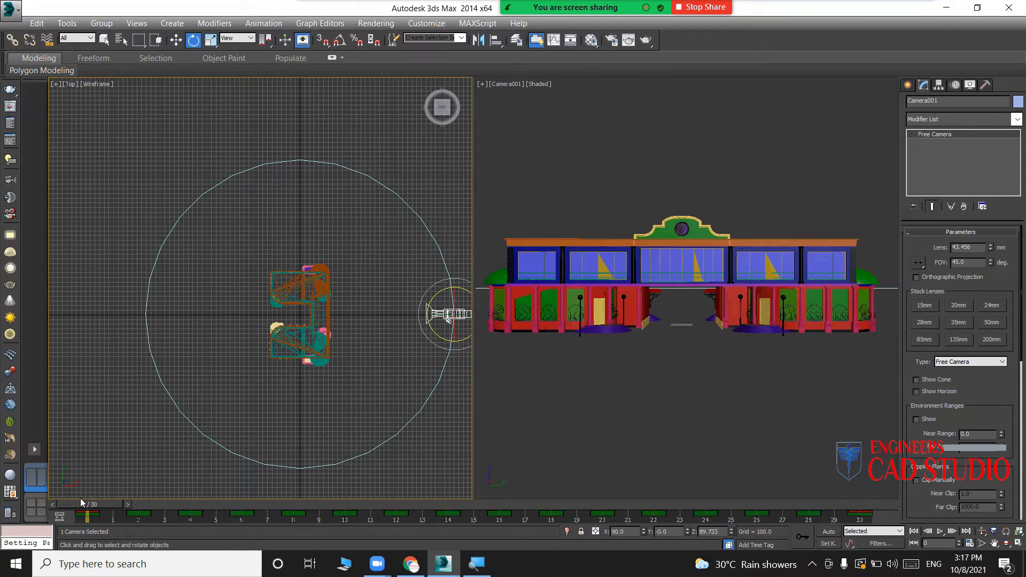
pyautogui.click(603, 436)
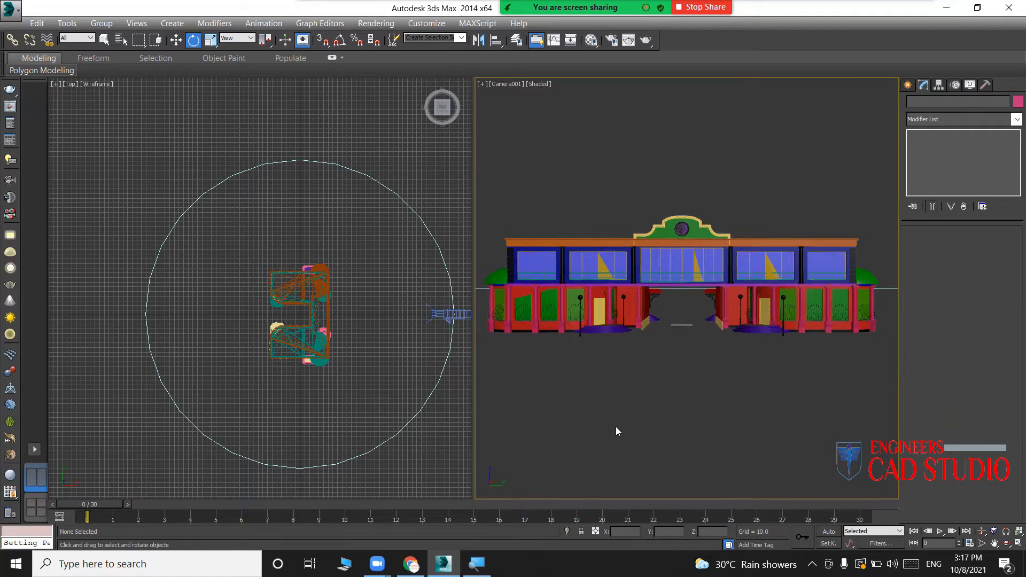
pyautogui.hotkey('alt', 'w')
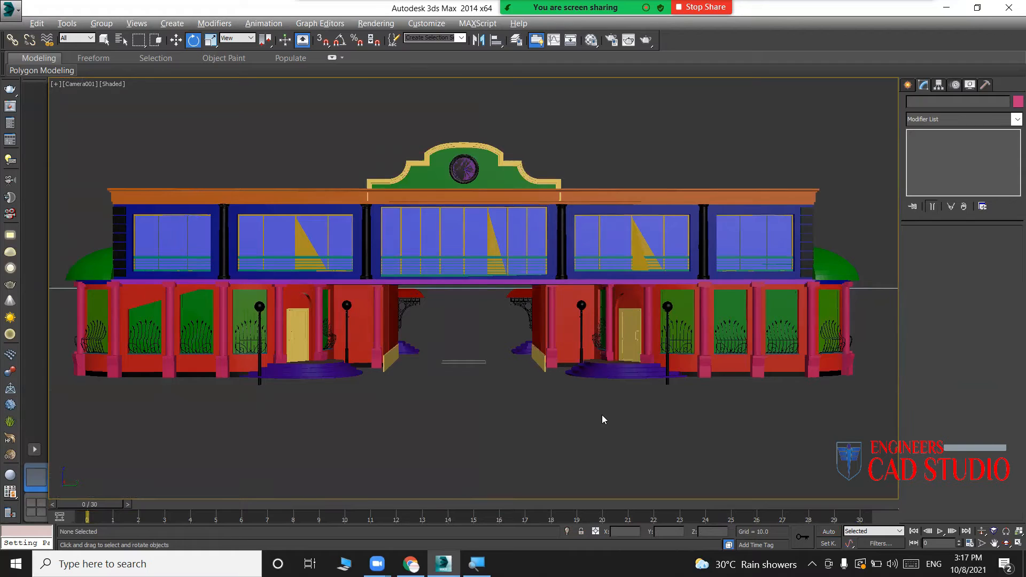
# Draw a ground plane about 4764 long and 4377 wide around the building in the top view.
pyautogui.press('t')
pyautogui.scroll(-8, 533, 339)
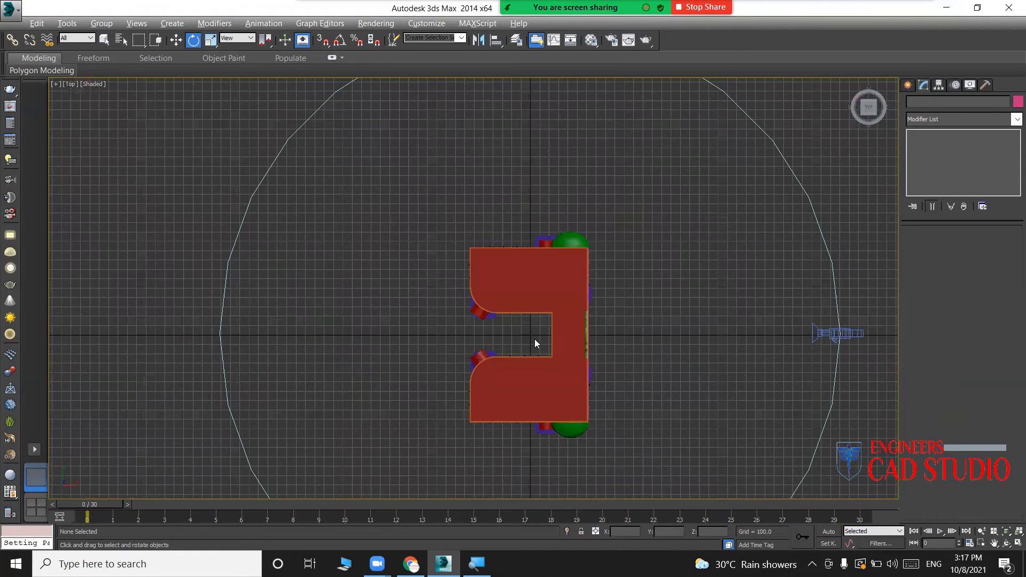
pyautogui.click(908, 86)
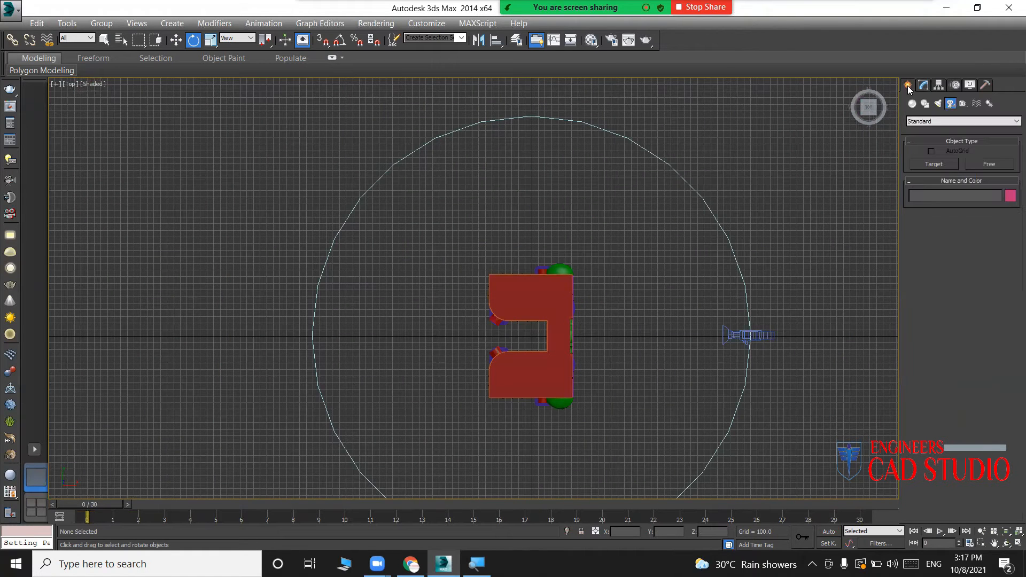
pyautogui.click(912, 105)
pyautogui.click(992, 220)
pyautogui.moveTo(670, 177); pyautogui.dragTo(380, 492)
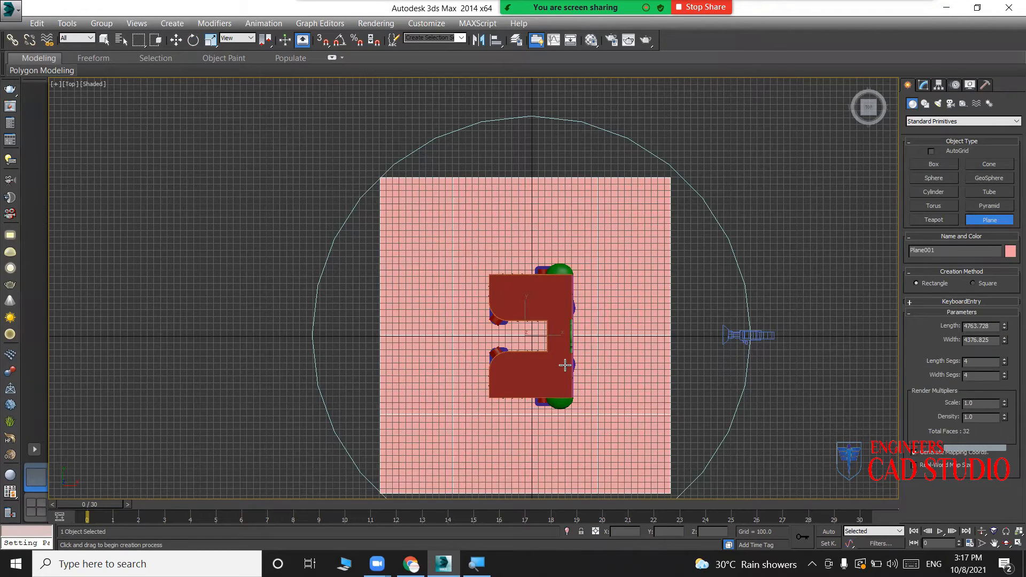
# Check the ground plane against the building's base in the front and perspective views, and deselect it.
pyautogui.press('f')
pyautogui.scroll(6, 429, 295)
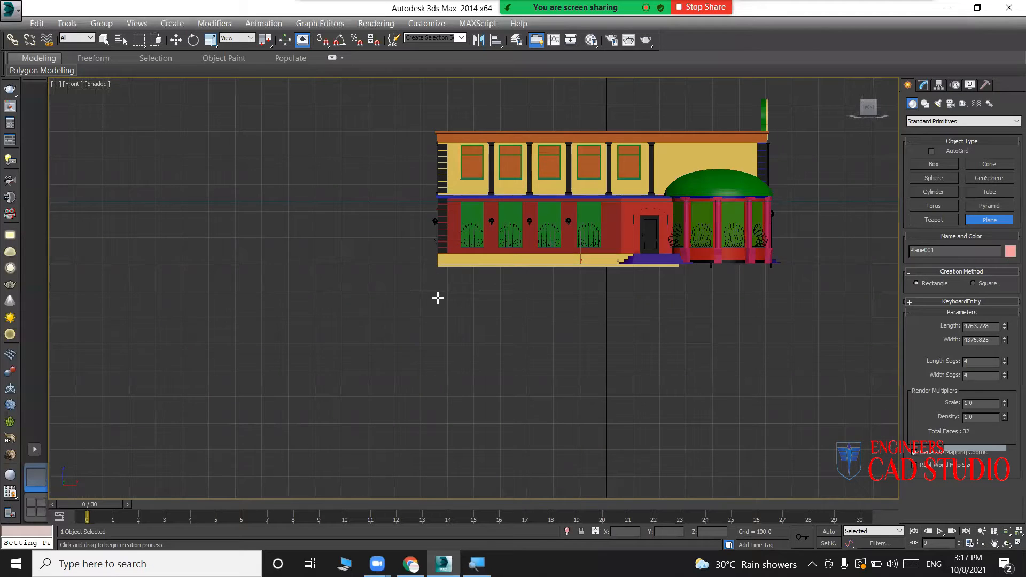
pyautogui.press('p')
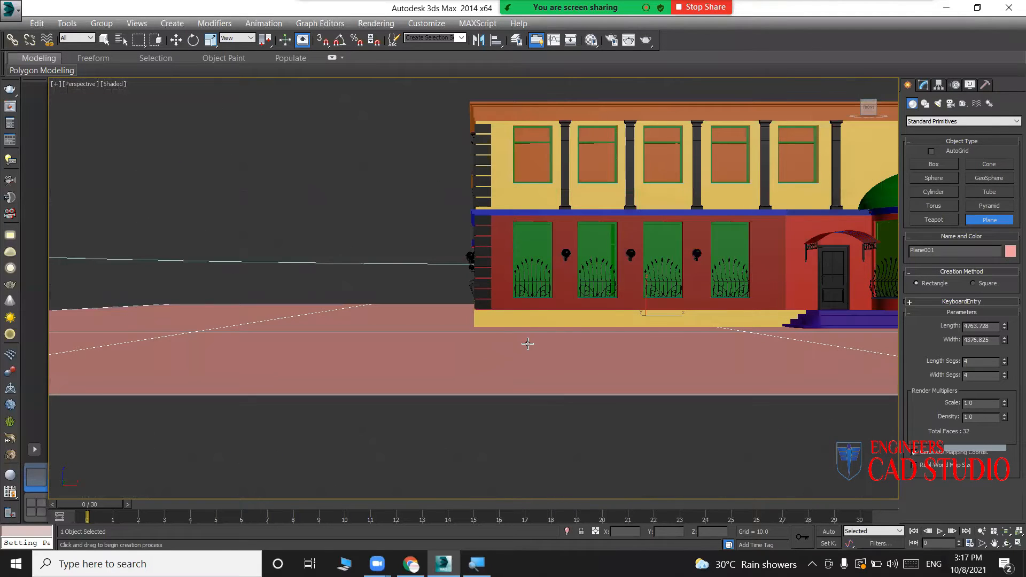
pyautogui.scroll(3, 579, 369)
pyautogui.moveTo(579, 369)
pyautogui.keyDown('alt'); pyautogui.mouseDown(button='middle')
pyautogui.moveTo(602, 365)
pyautogui.moveTo(597, 380)
pyautogui.moveTo(564, 362)
pyautogui.mouseUp(button='middle'); pyautogui.keyUp('alt')
pyautogui.scroll(-3, 617, 387)
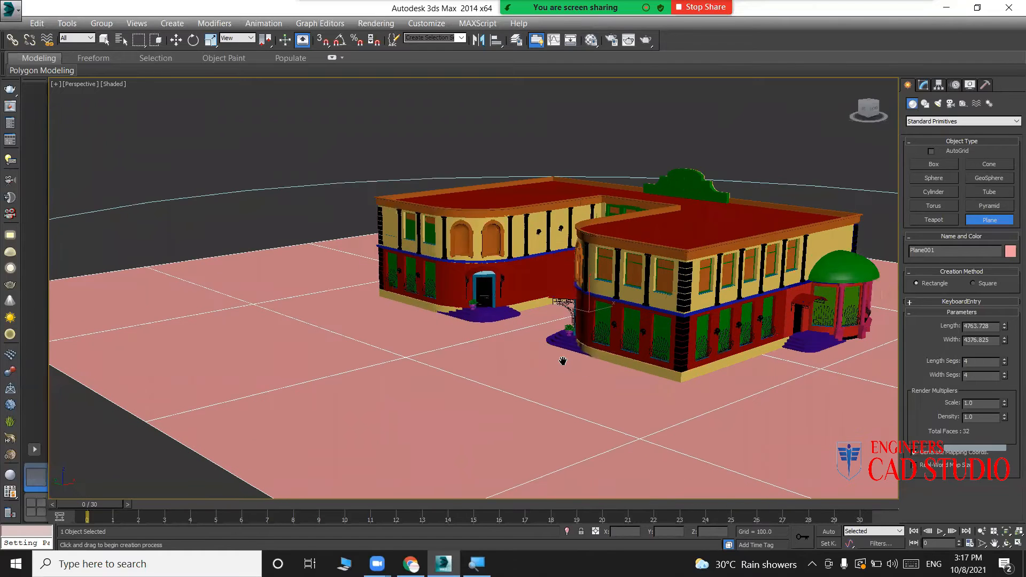
pyautogui.press('e')
pyautogui.click(529, 123)
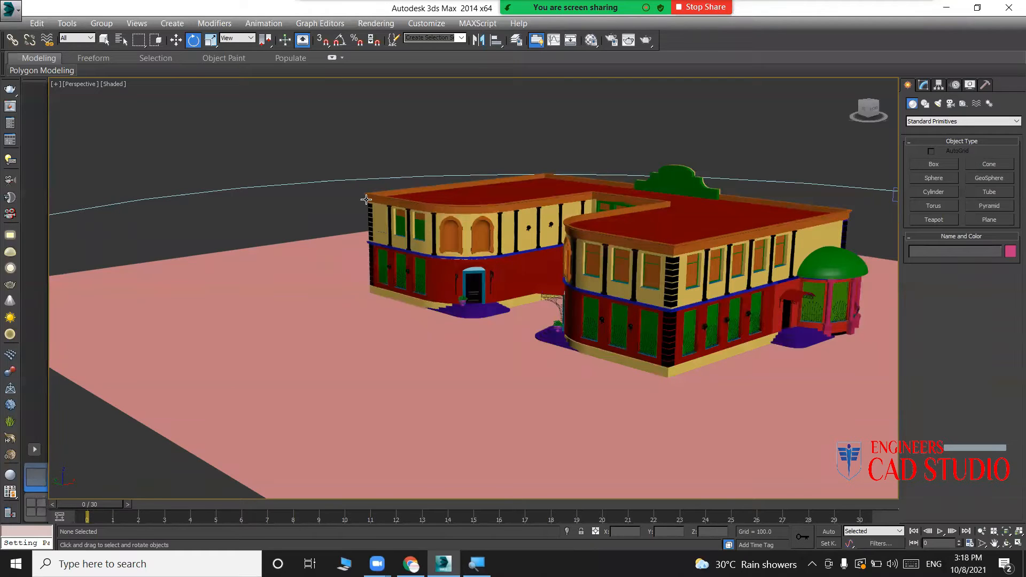
# Play the animation briefly in the perspective view, stop it and switch the viewport to the Camera001 view.
pyautogui.click(940, 531)
pyautogui.click(940, 531)
pyautogui.press('e')
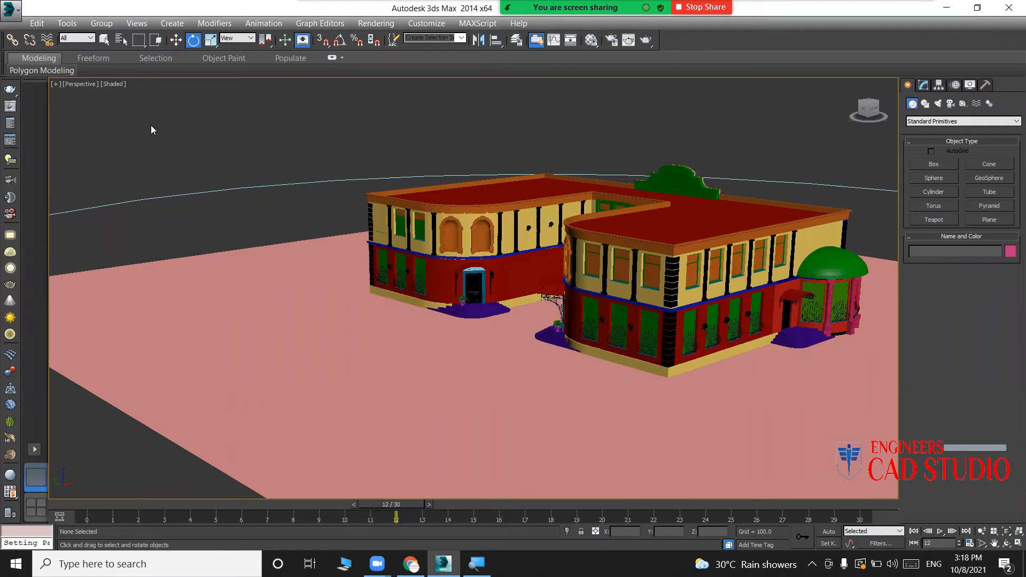
pyautogui.click(85, 84)
pyautogui.moveTo(112, 97)
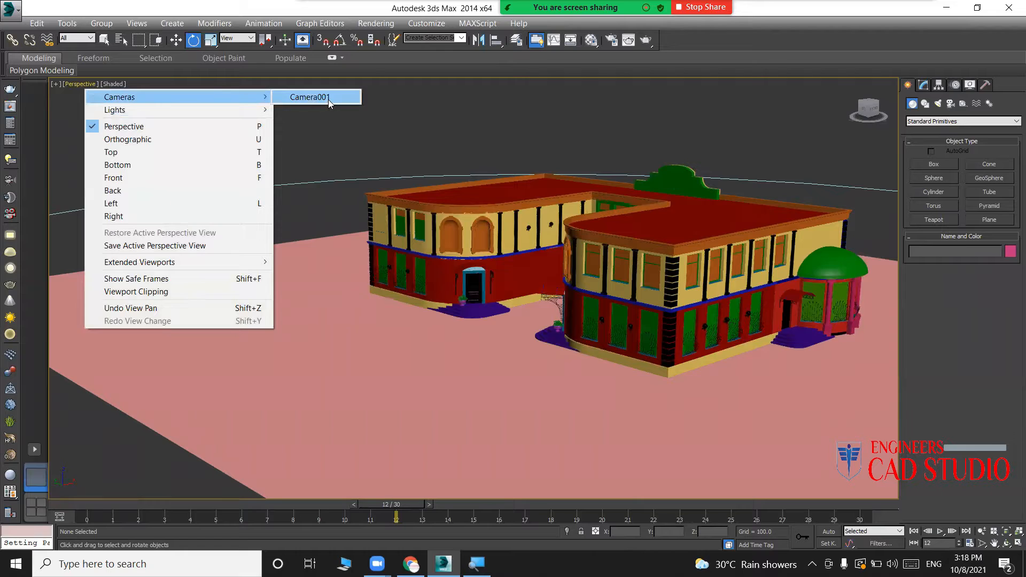
pyautogui.click(328, 99)
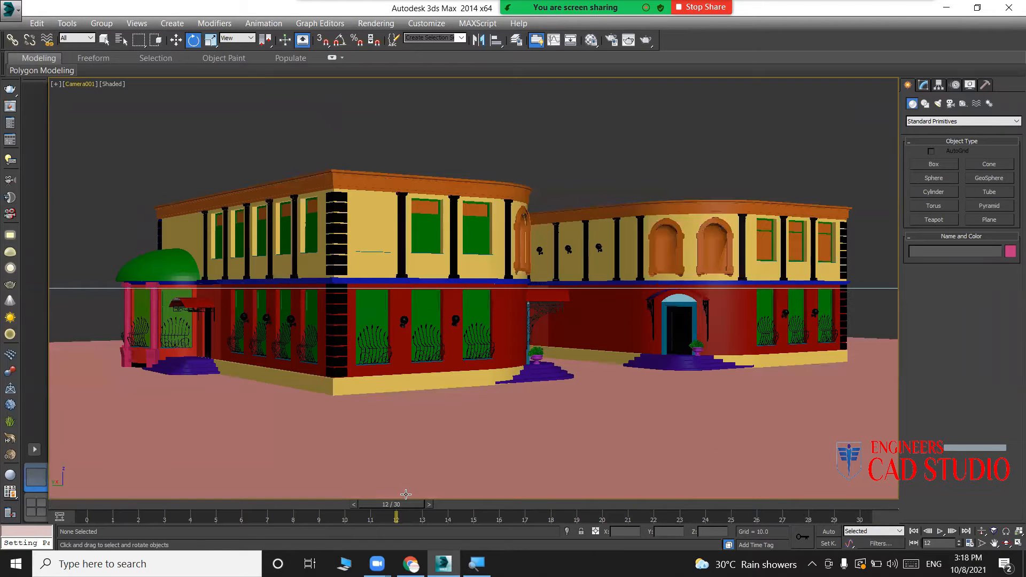
# Play the camera's orbit around the building twice from frame 0 and return the time slider to frame 0.
pyautogui.moveTo(359, 502); pyautogui.dragTo(82, 502)
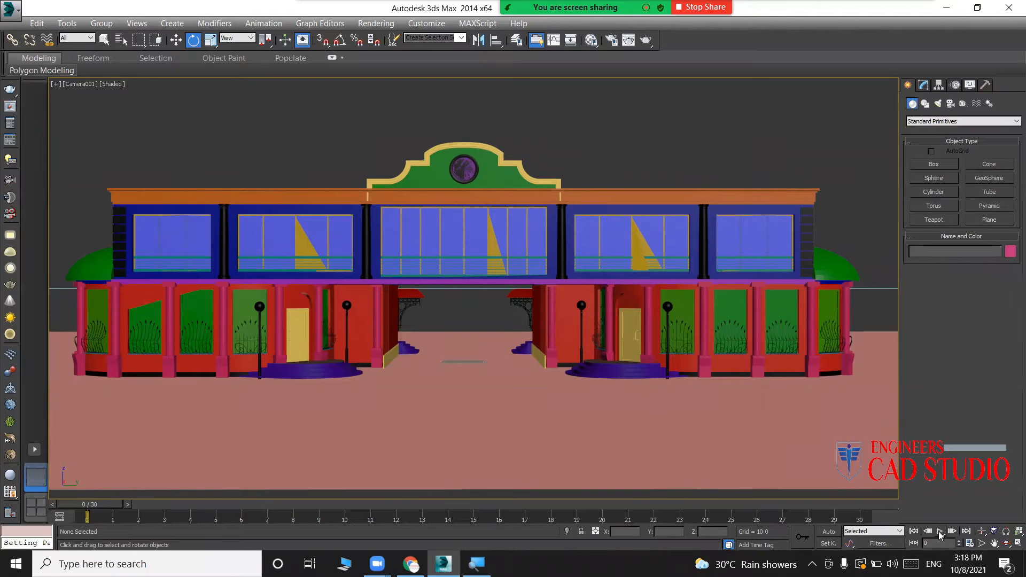
pyautogui.click(940, 532)
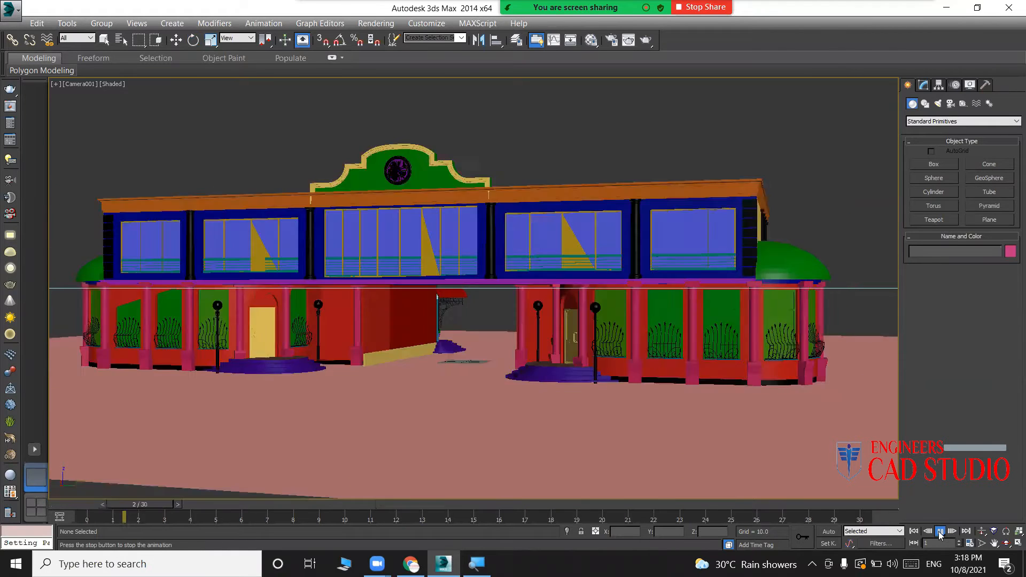
pyautogui.click(940, 532)
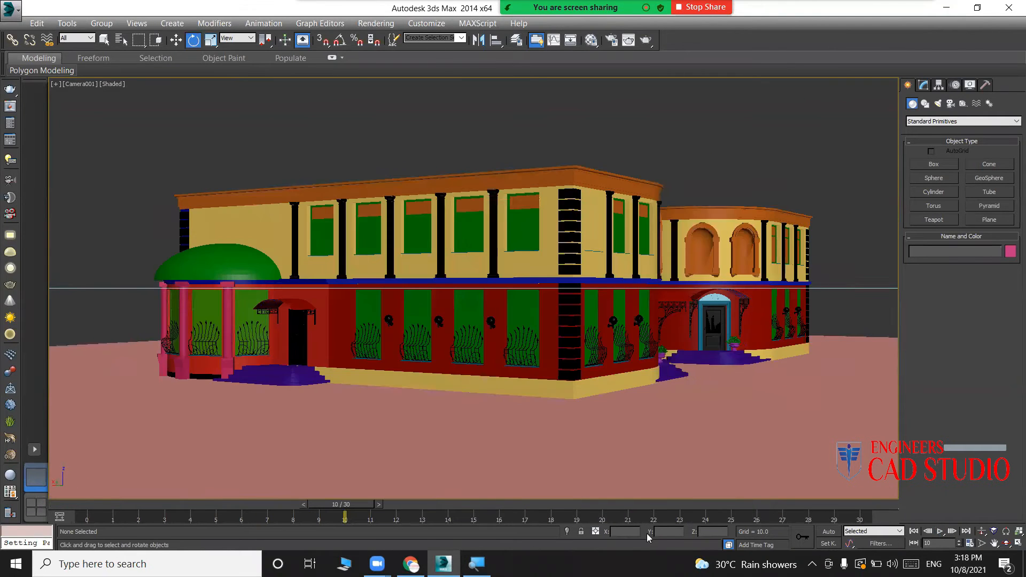
pyautogui.moveTo(339, 504); pyautogui.dragTo(91, 504)
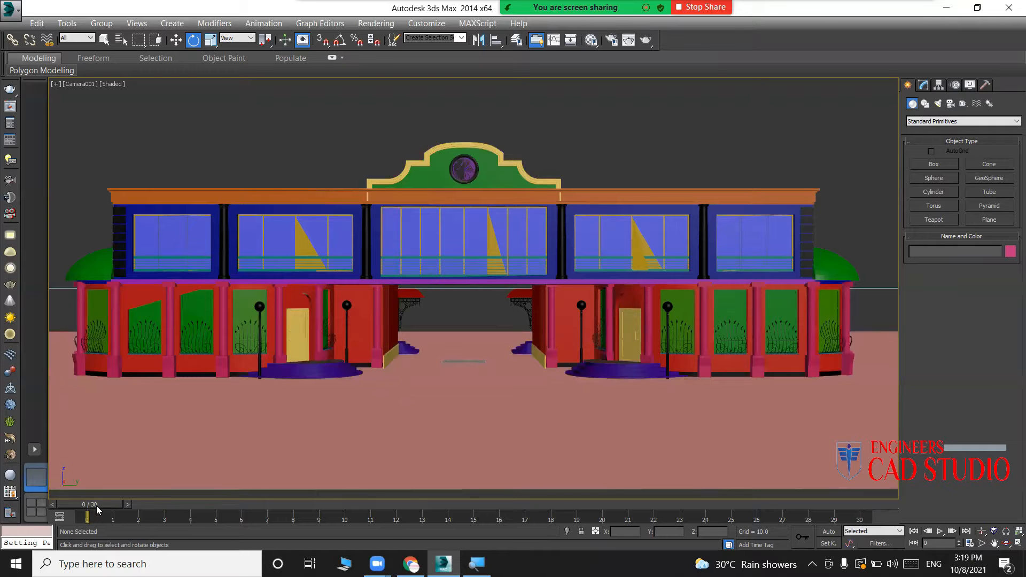
pyautogui.click(940, 532)
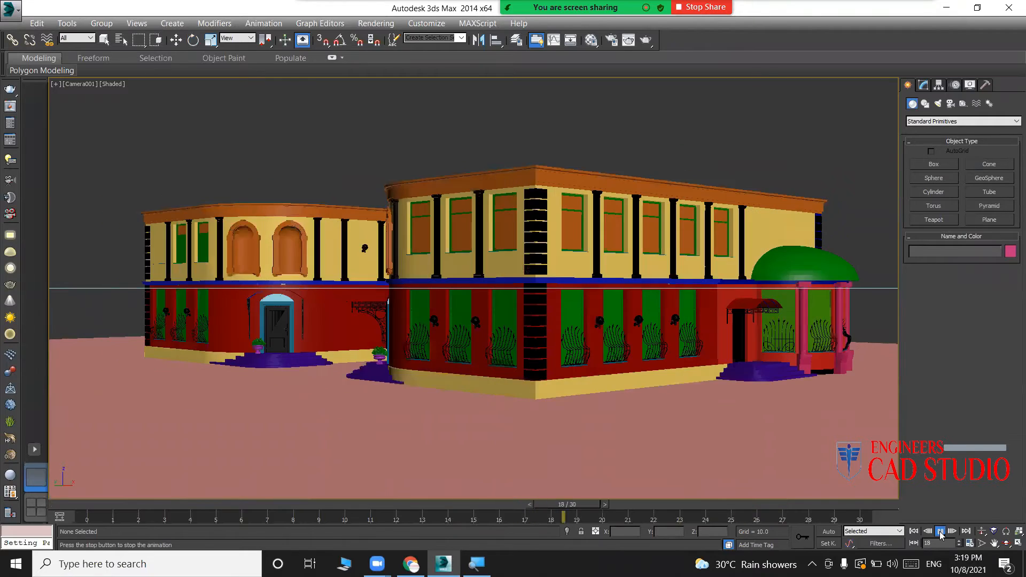
pyautogui.click(939, 532)
pyautogui.press('e')
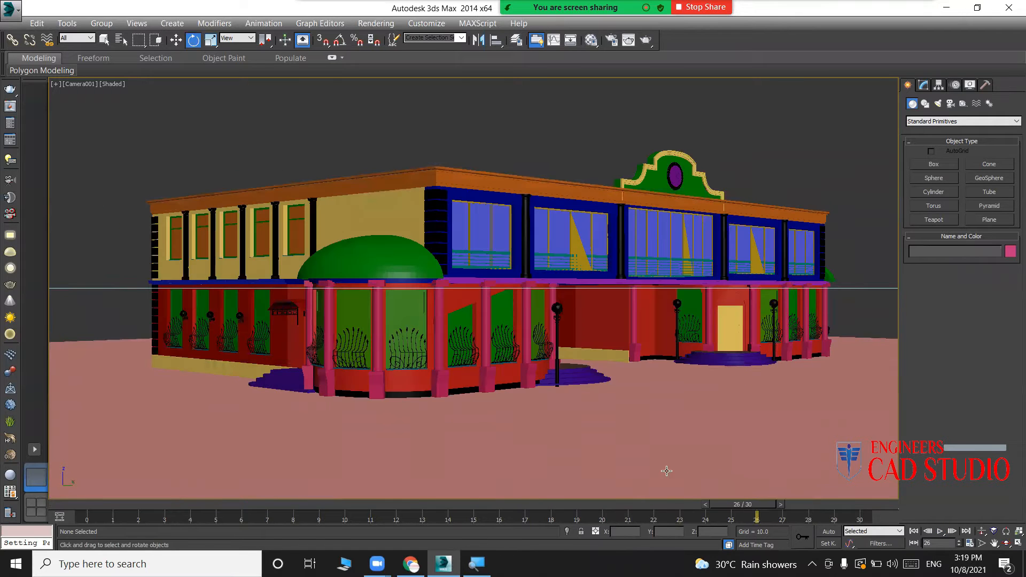
pyautogui.moveTo(757, 511); pyautogui.dragTo(69, 530)
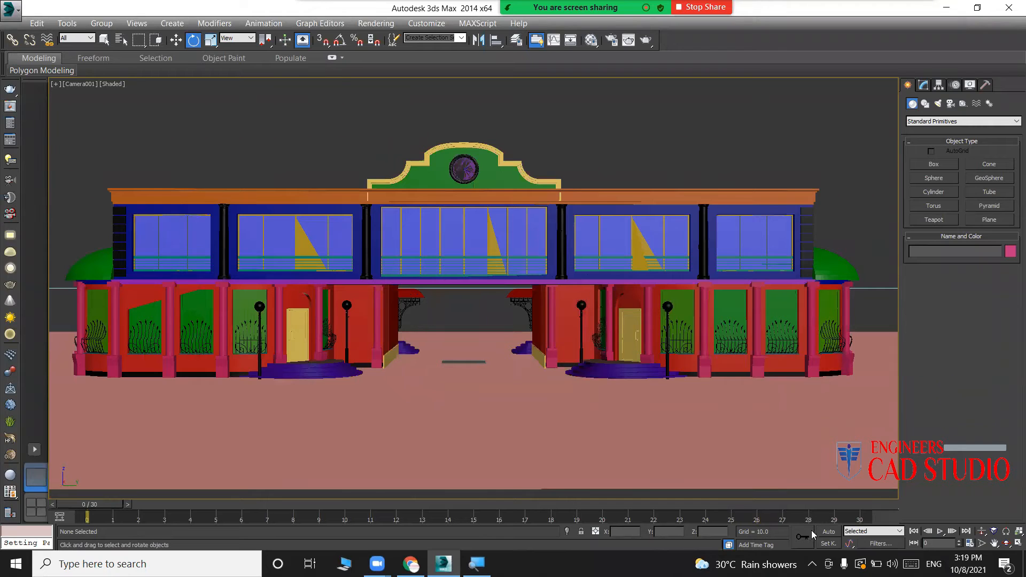
pyautogui.click(829, 531)
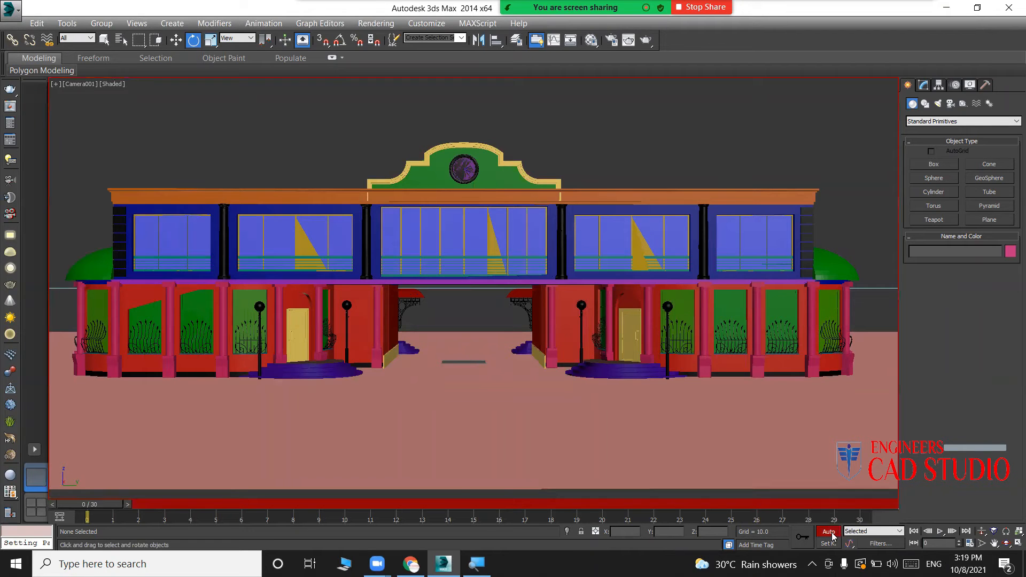
pyautogui.moveTo(102, 503)
pyautogui.mouseDown()
pyautogui.moveTo(167, 503)
pyautogui.moveTo(85, 503)
pyautogui.mouseUp()
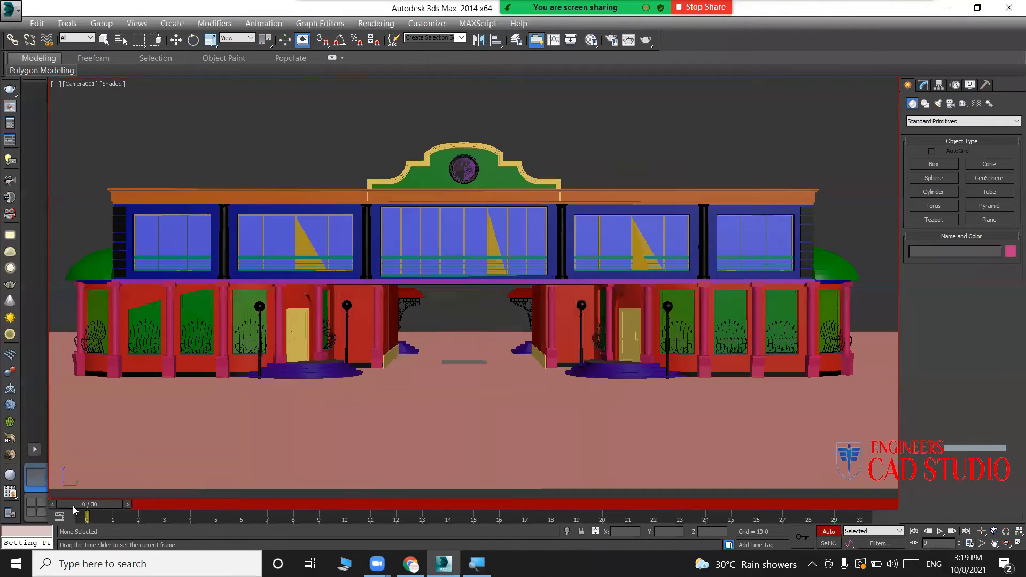
pyautogui.click(829, 532)
# Switch the maximized camera viewport to the top view.
pyautogui.press('t')
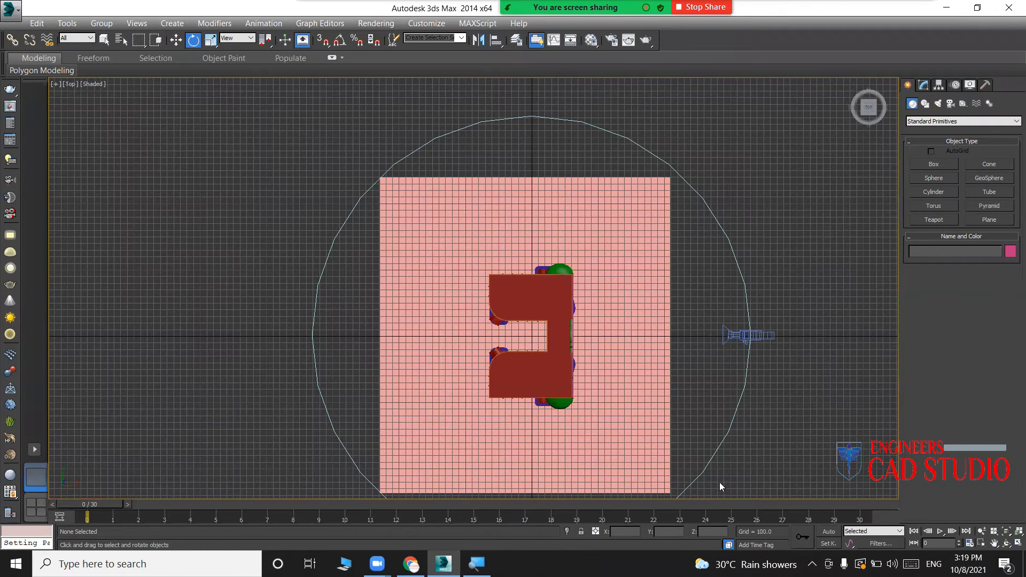
pyautogui.moveTo(748, 564)
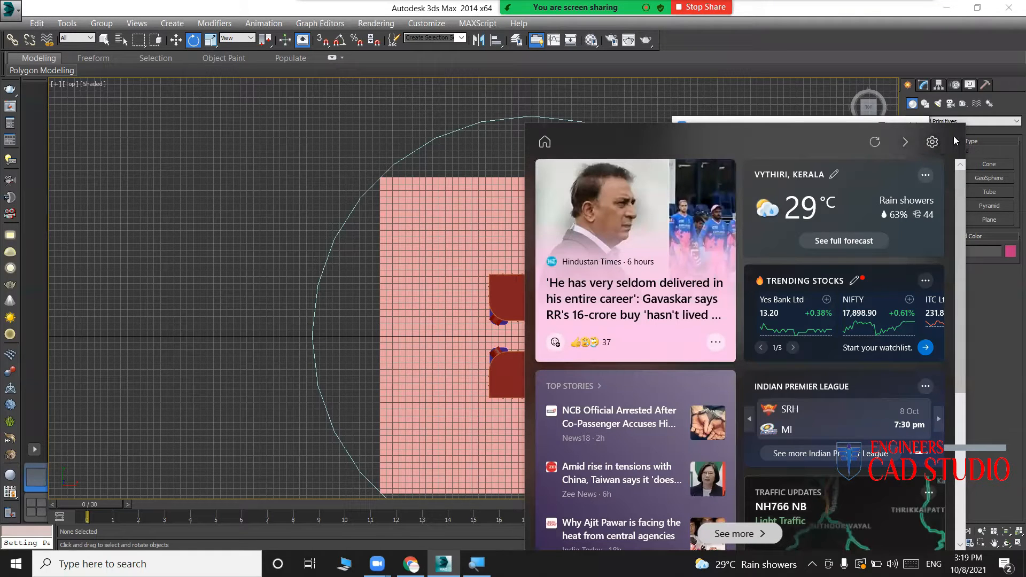
# Dismiss the news and weather overlay and close the meeting's Participants window.
pyautogui.click(595, 107)
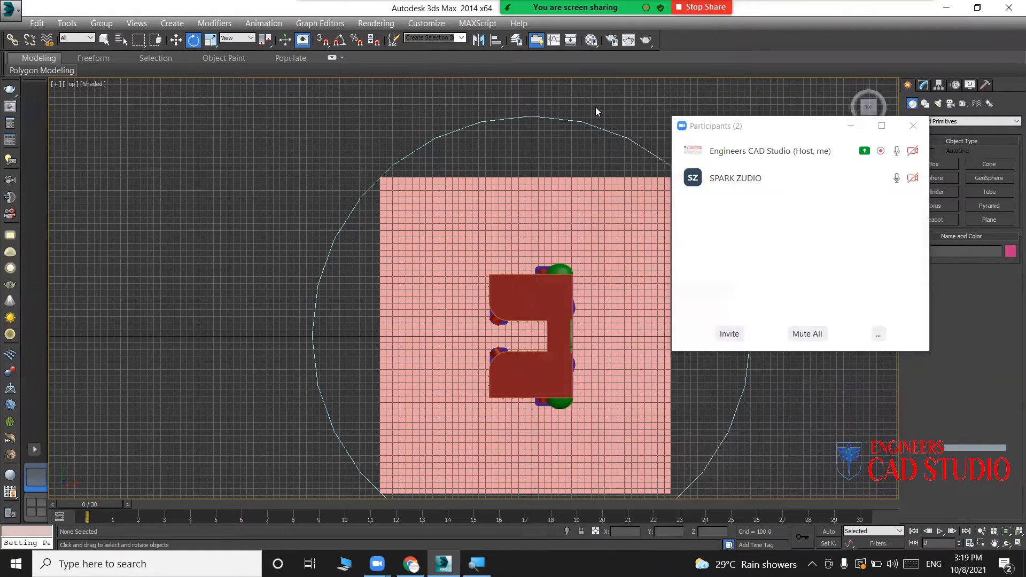
pyautogui.click(667, 122)
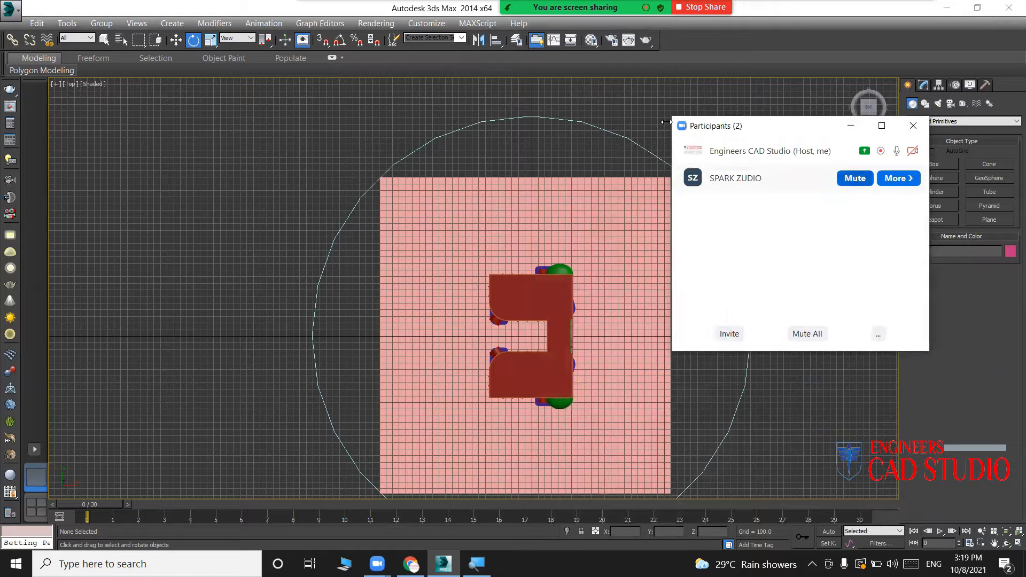
pyautogui.click(913, 126)
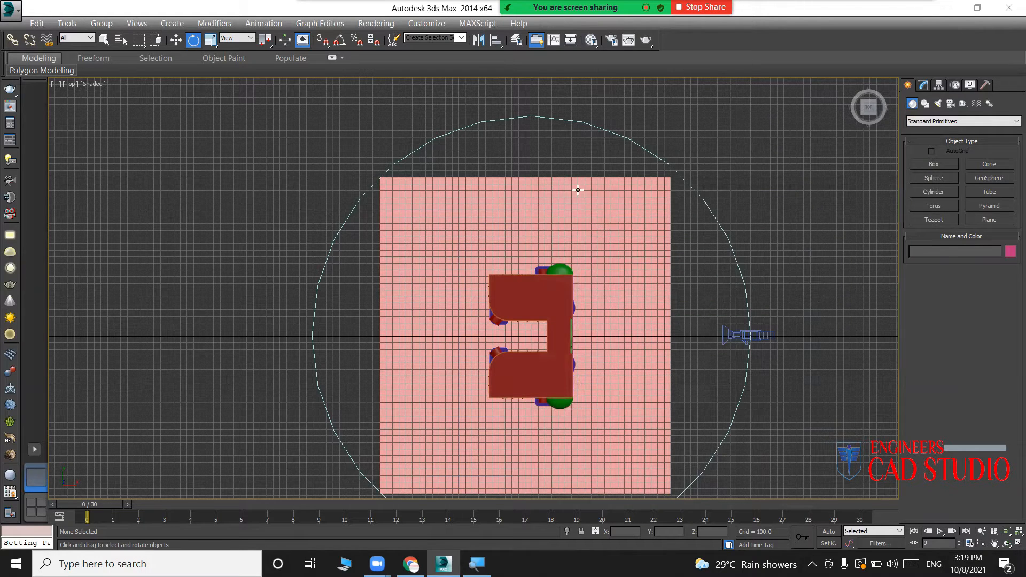
# Delete the camera and its circular path from around the building in the top view.
pyautogui.moveTo(662, 190); pyautogui.dragTo(555, 184, button='middle')
pyautogui.moveTo(684, 342); pyautogui.dragTo(624, 296)
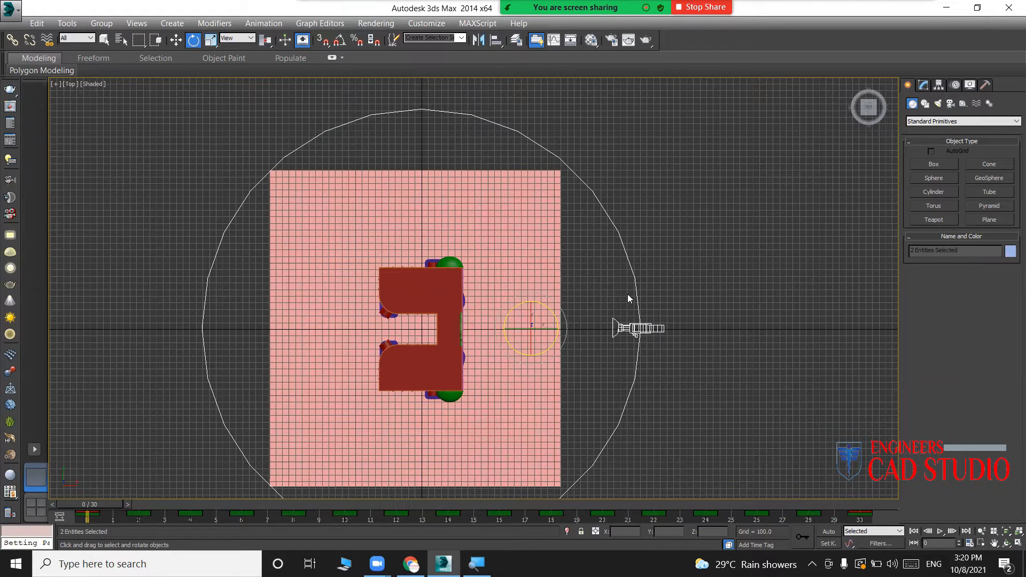
pyautogui.press('Delete')
pyautogui.moveTo(572, 247); pyautogui.dragTo(648, 239, button='middle')
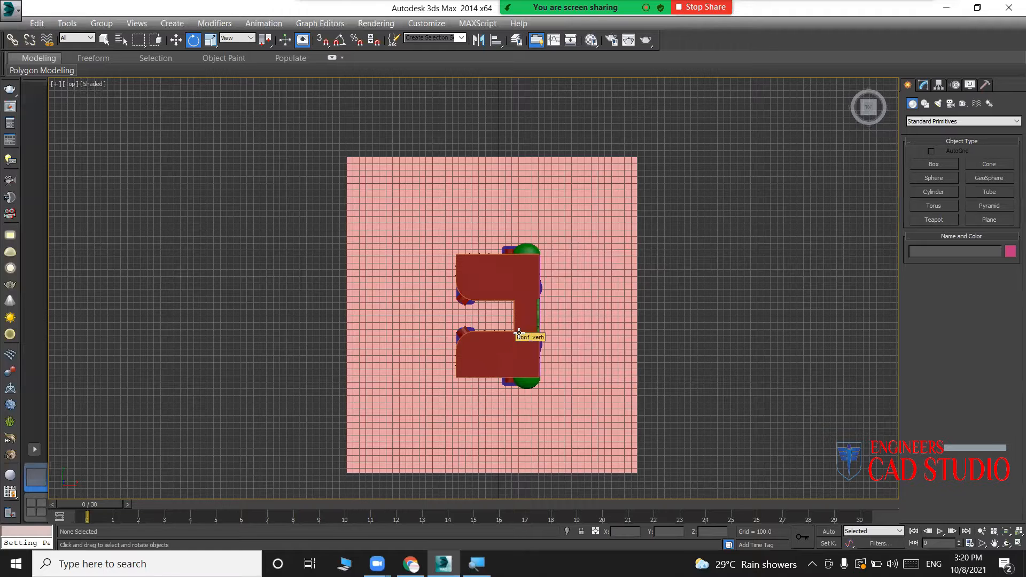
# Examine the building's entrances and the surrounding ground plane in the perspective view.
pyautogui.press('p')
pyautogui.keyDown('alt'); pyautogui.moveTo(520, 328); pyautogui.dragTo(723, 431, button='middle'); pyautogui.keyUp('alt')
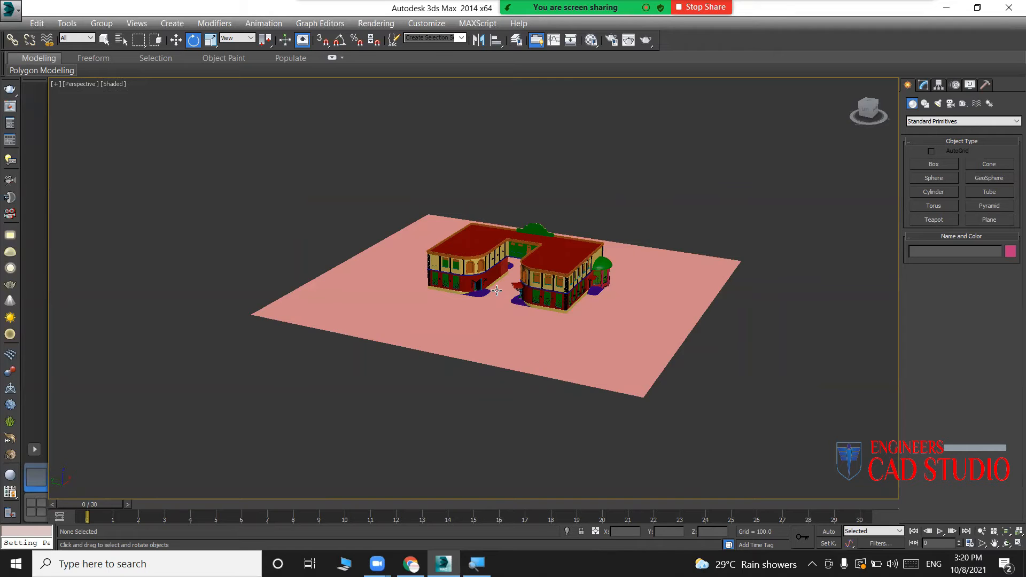
pyautogui.scroll(6, 495, 285)
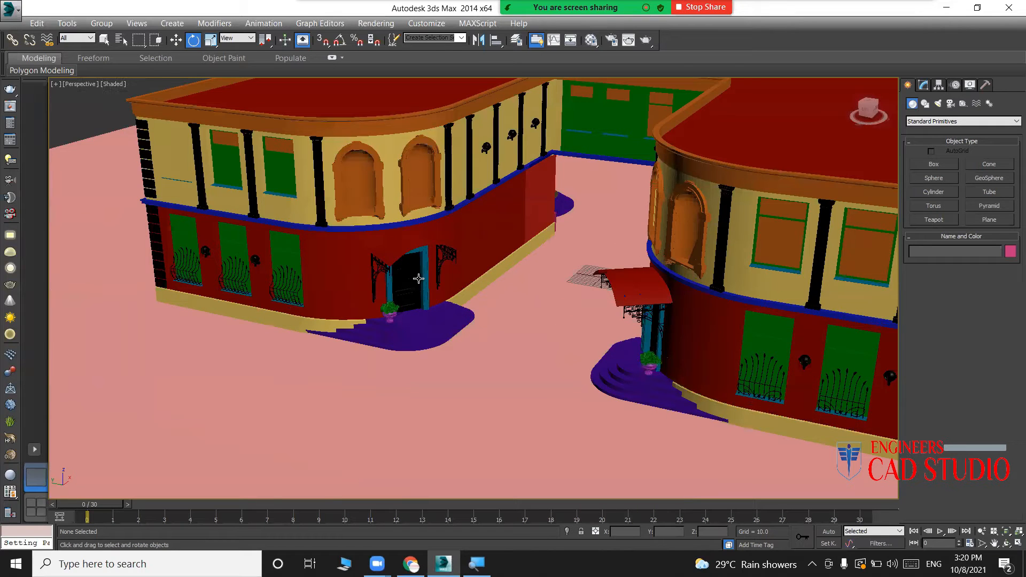
pyautogui.scroll(-6, 501, 288)
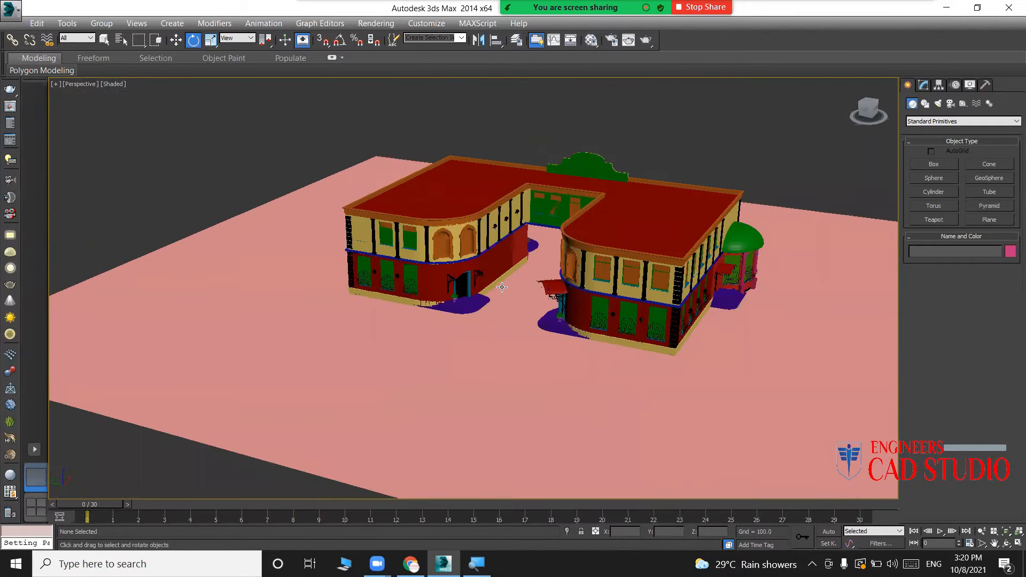
pyautogui.moveTo(529, 295); pyautogui.dragTo(479, 281, button='middle')
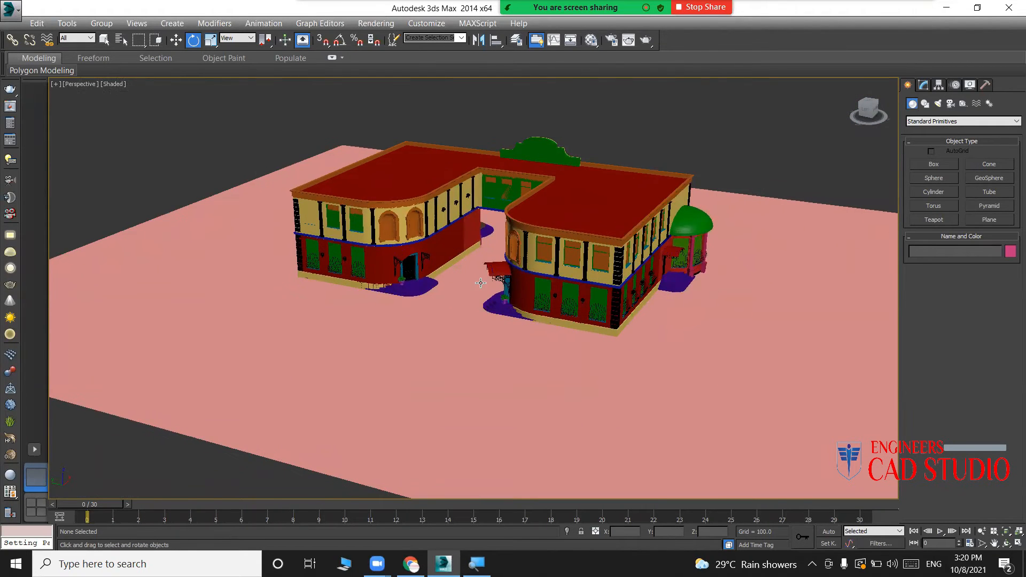
# Move the ground plane slightly in the top view to about X -40.4, Y 12.3.
pyautogui.press('t')
pyautogui.click(579, 312)
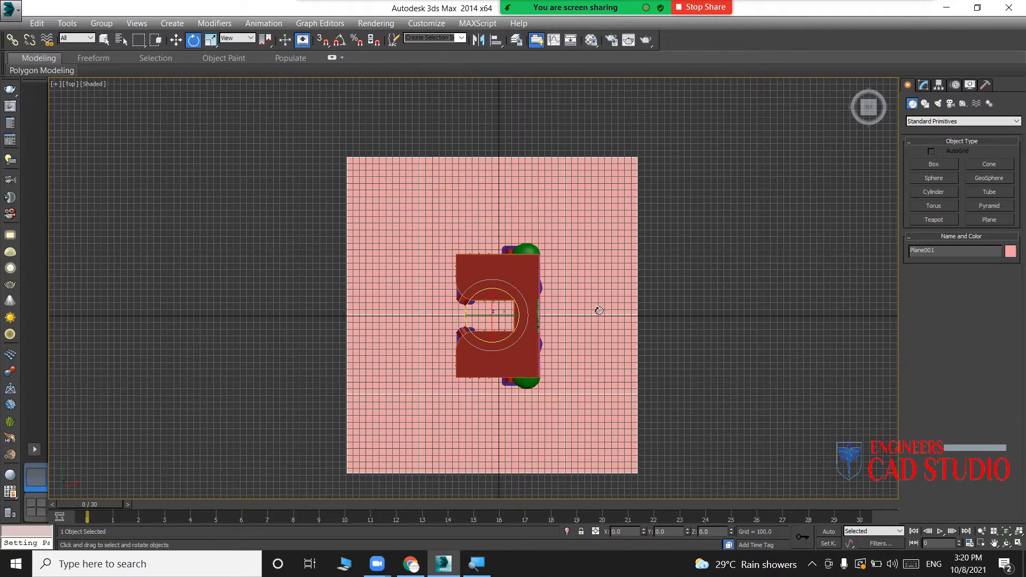
pyautogui.press('w')
pyautogui.moveTo(518, 315)
pyautogui.mouseDown()
pyautogui.moveTo(451, 319)
pyautogui.moveTo(424, 291)
pyautogui.moveTo(556, 319)
pyautogui.moveTo(529, 320)
pyautogui.mouseUp()
# Reduce the ground plane to about 2752 length and 2363 width and move it to about X -322.6, Y -164.3.
pyautogui.click(923, 86)
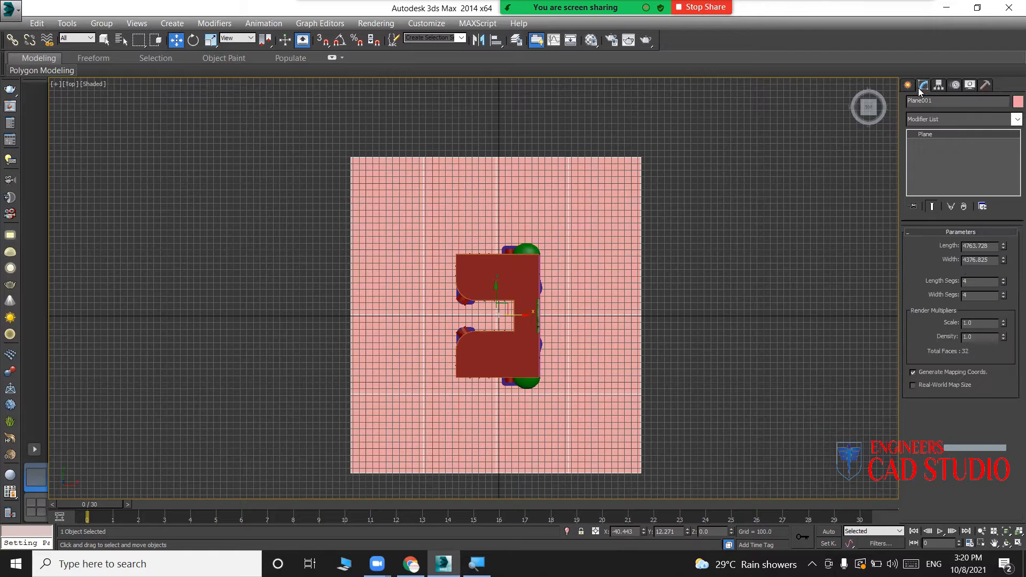
pyautogui.click(1003, 248)
pyautogui.moveTo(1005, 253); pyautogui.dragTo(1003, 272)
pyautogui.click(1004, 245)
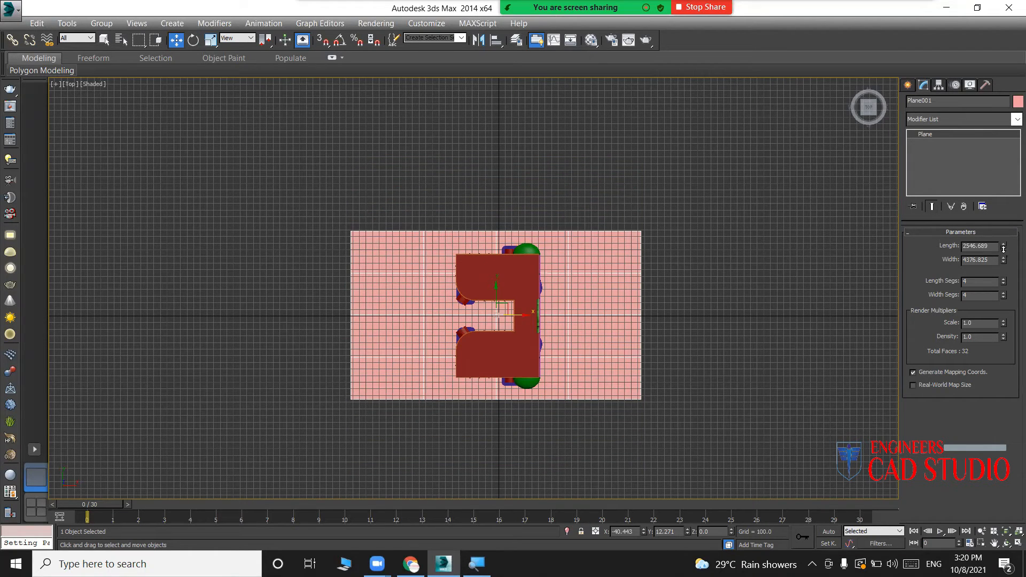
pyautogui.moveTo(1005, 265); pyautogui.dragTo(1004, 285)
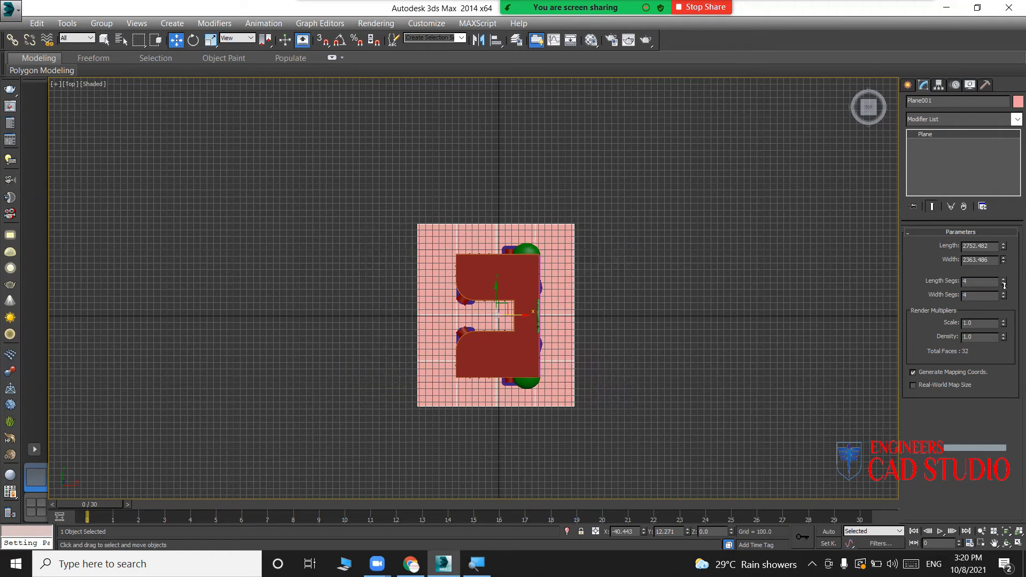
pyautogui.moveTo(514, 316); pyautogui.dragTo(477, 304)
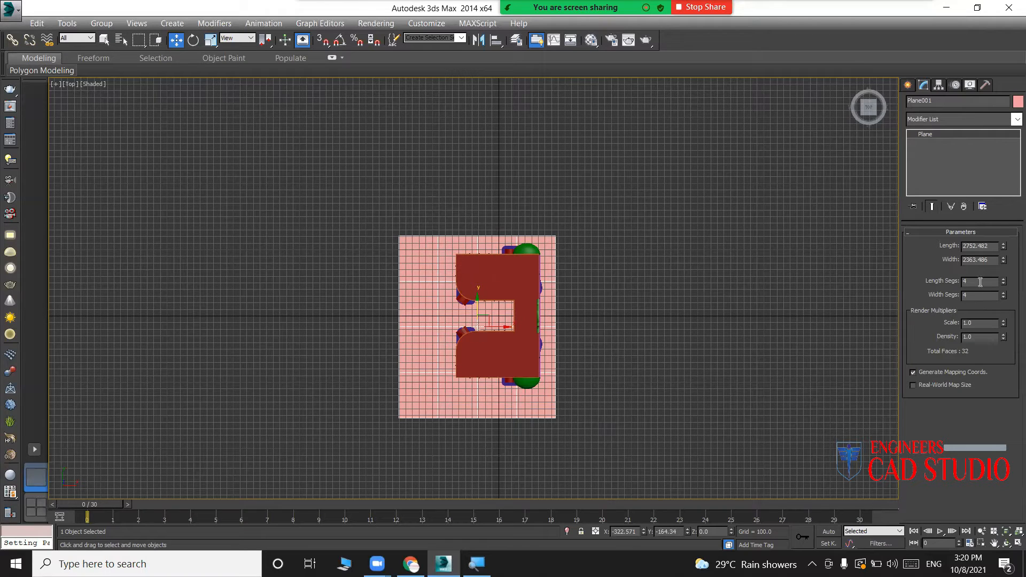
# Set the ground plane's length and width segments to 1 each.
pyautogui.click(1003, 287)
pyautogui.click(1003, 286)
pyautogui.click(1003, 287)
pyautogui.click(1004, 298)
pyautogui.click(1004, 298)
pyautogui.click(1004, 298)
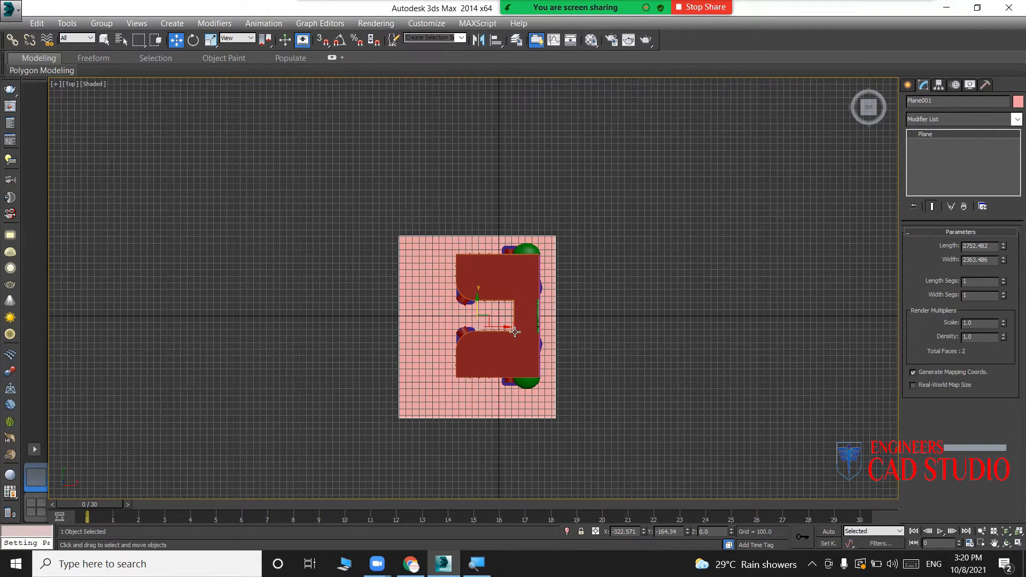
# Draw a narrow plane about 4731 long and 701 wide over the ground plane's edge facing the courtyard opening.
pyautogui.moveTo(514, 333); pyautogui.dragTo(637, 317, button='middle')
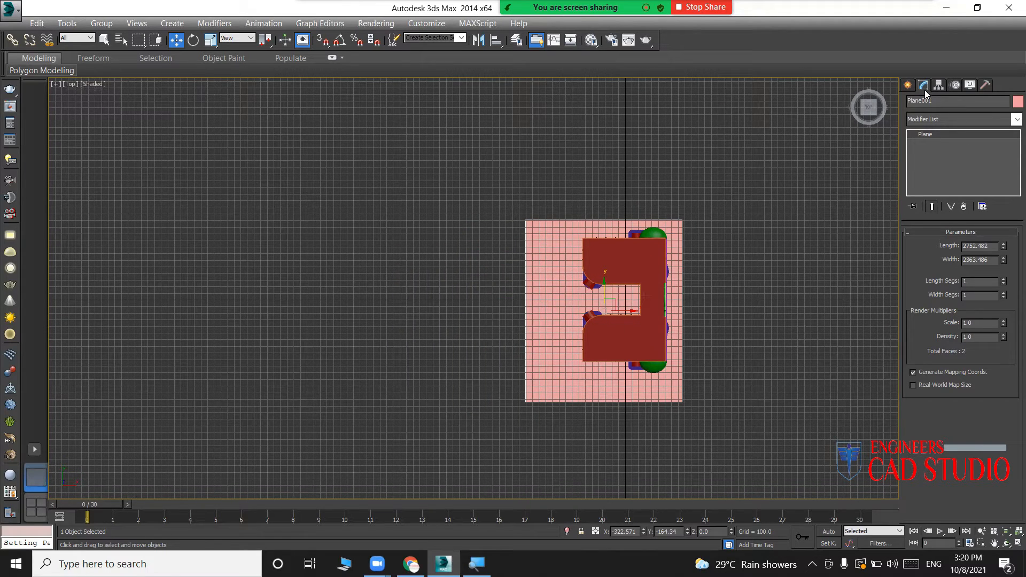
pyautogui.click(907, 85)
pyautogui.click(988, 219)
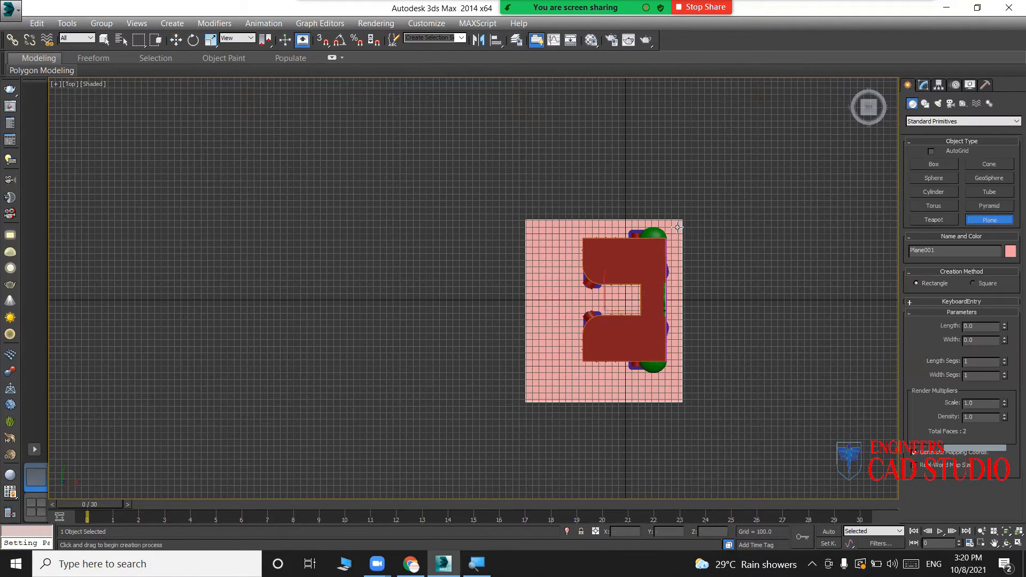
pyautogui.moveTo(506, 199); pyautogui.dragTo(554, 512)
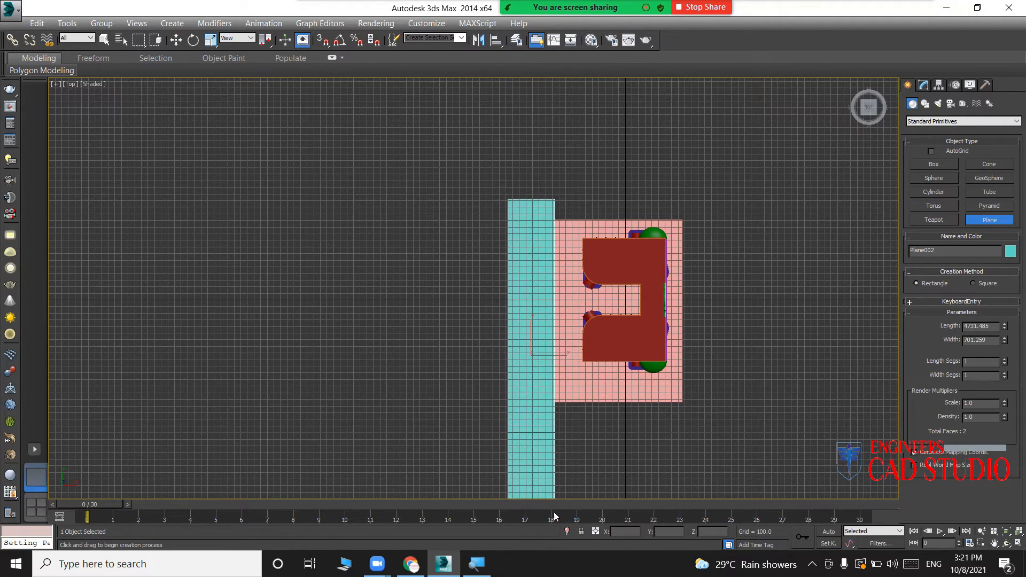
# Increase the narrow plane's length to about 10078 so it extends past both ends of the ground plane.
pyautogui.moveTo(584, 428); pyautogui.dragTo(569, 377, button='middle')
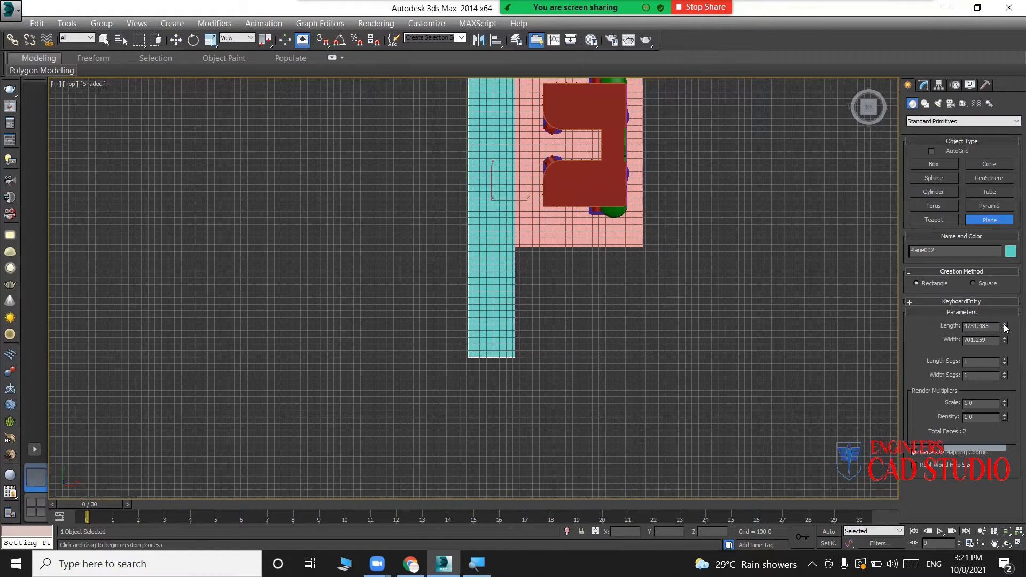
pyautogui.moveTo(1004, 327); pyautogui.dragTo(998, 262)
pyautogui.moveTo(605, 235); pyautogui.dragTo(598, 345, button='middle')
pyautogui.scroll(-2, 625, 367)
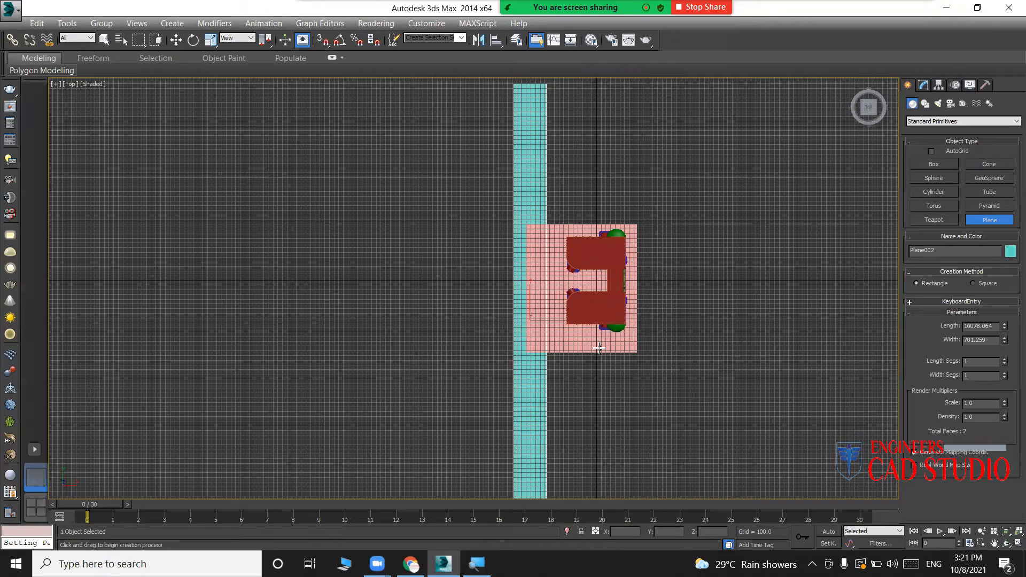
# Move the ground plane in the perspective view to about X 105.7, off the long narrow strip.
pyautogui.press('p')
pyautogui.keyDown('alt'); pyautogui.moveTo(654, 358); pyautogui.dragTo(672, 296, button='middle'); pyautogui.keyUp('alt')
pyautogui.scroll(3, 571, 343)
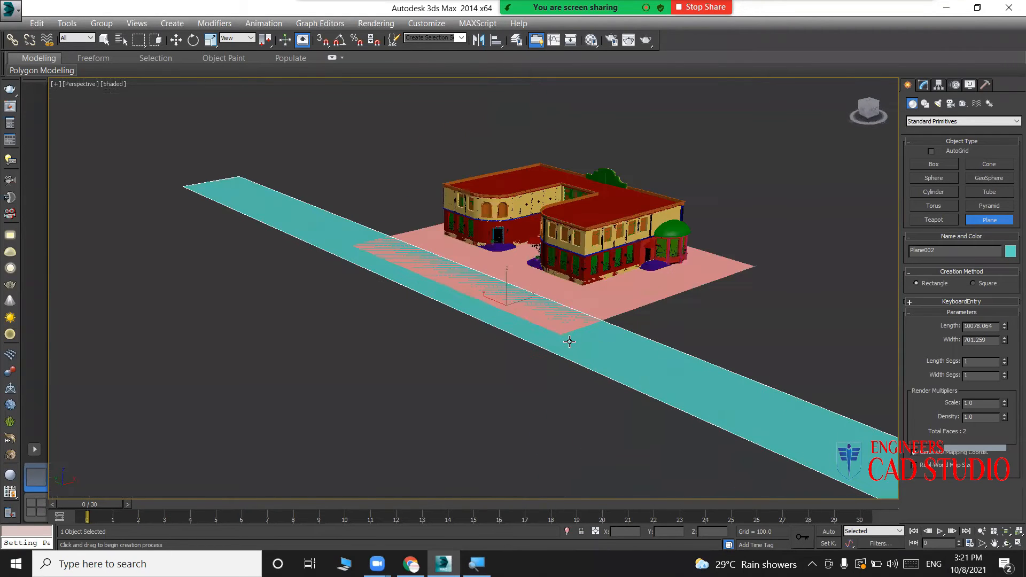
pyautogui.press('w')
pyautogui.click(605, 294)
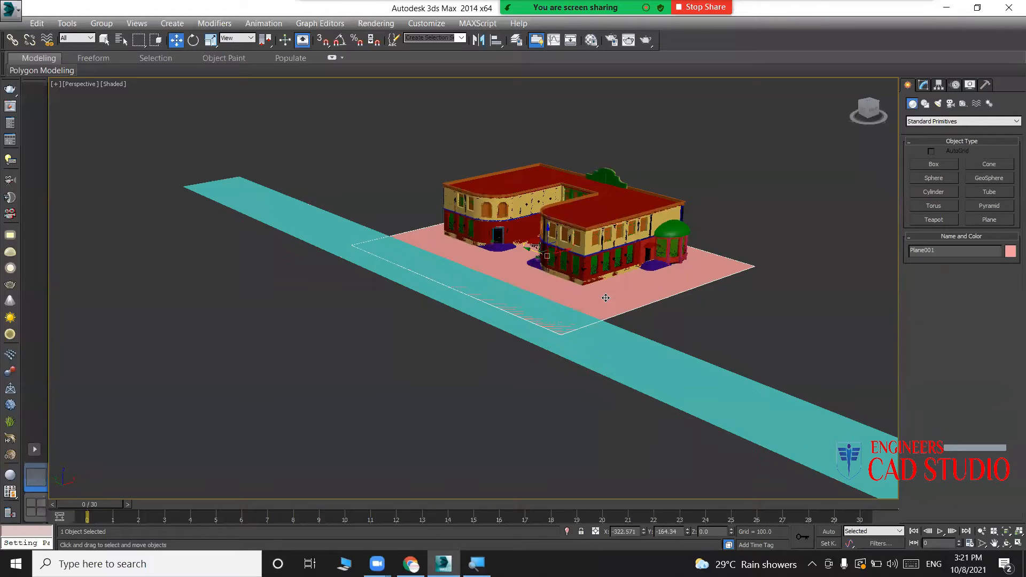
pyautogui.scroll(2, 549, 267)
pyautogui.keyDown('alt'); pyautogui.moveTo(596, 288); pyautogui.dragTo(572, 269, button='middle'); pyautogui.keyUp('alt')
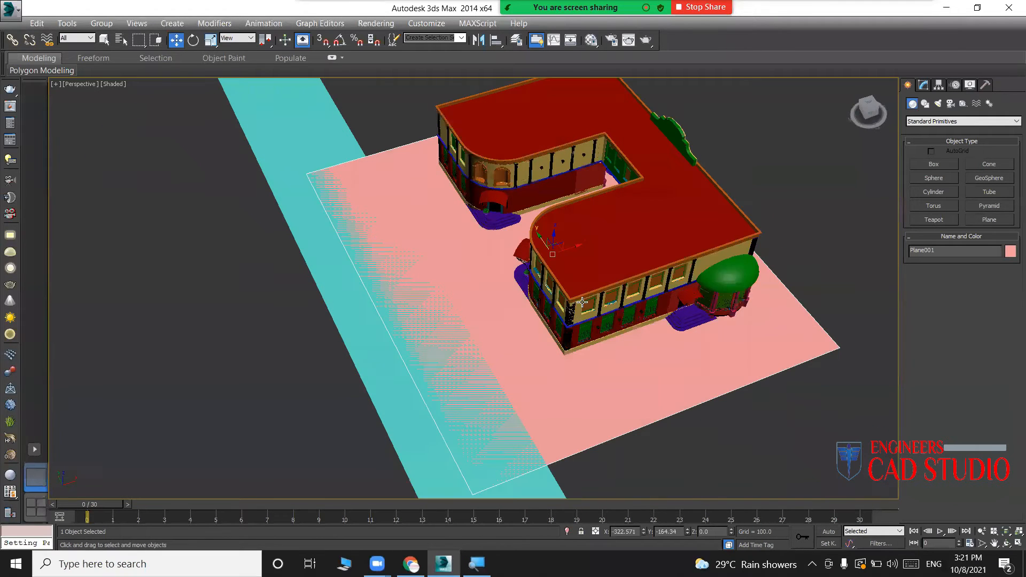
pyautogui.moveTo(573, 249); pyautogui.dragTo(636, 236)
pyautogui.moveTo(623, 320); pyautogui.dragTo(580, 329, button='middle')
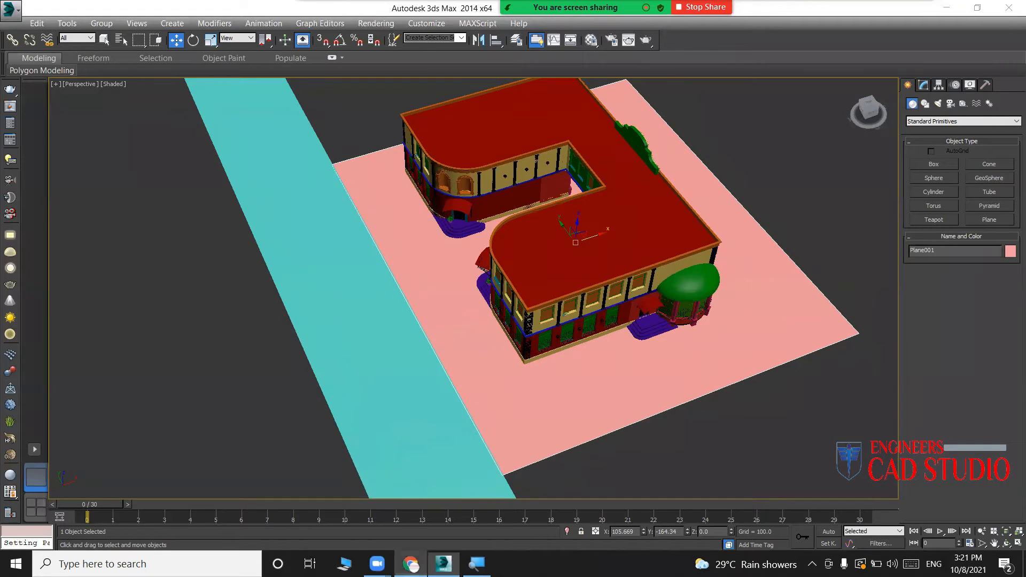
# Switch to Chrome and search Google for "texture for inter lock".
pyautogui.click(411, 563)
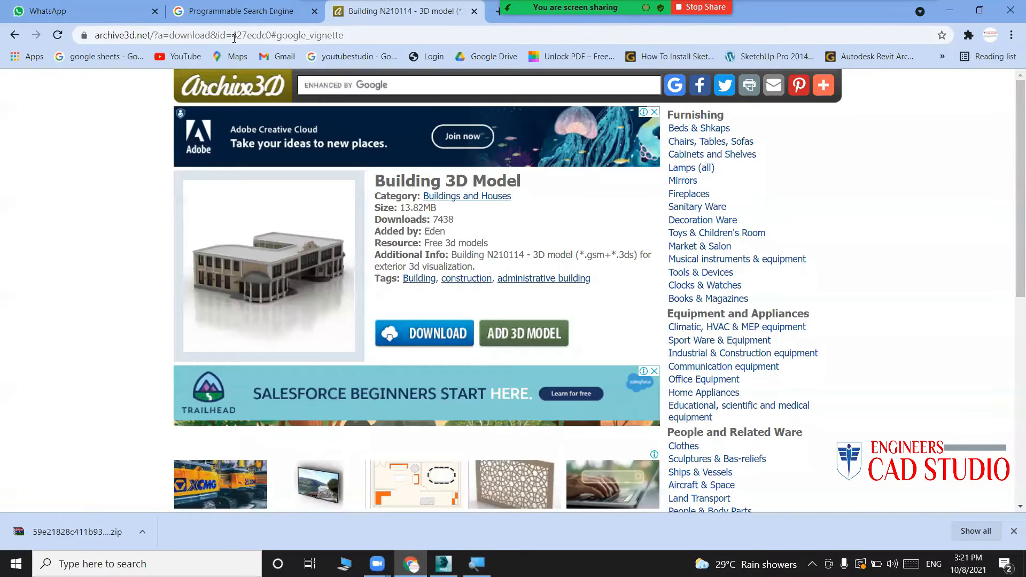
pyautogui.click(335, 35)
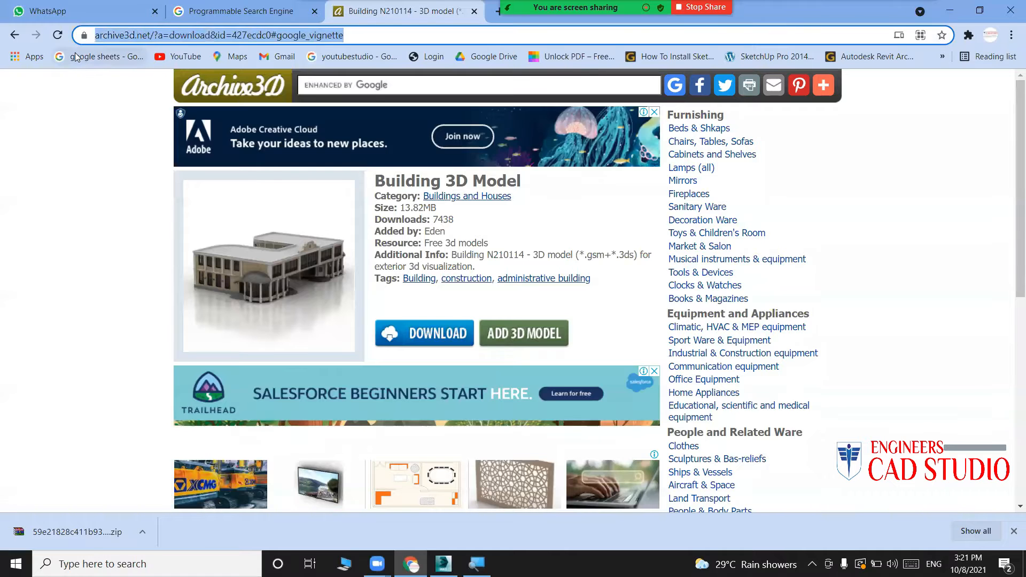
pyautogui.write('text')
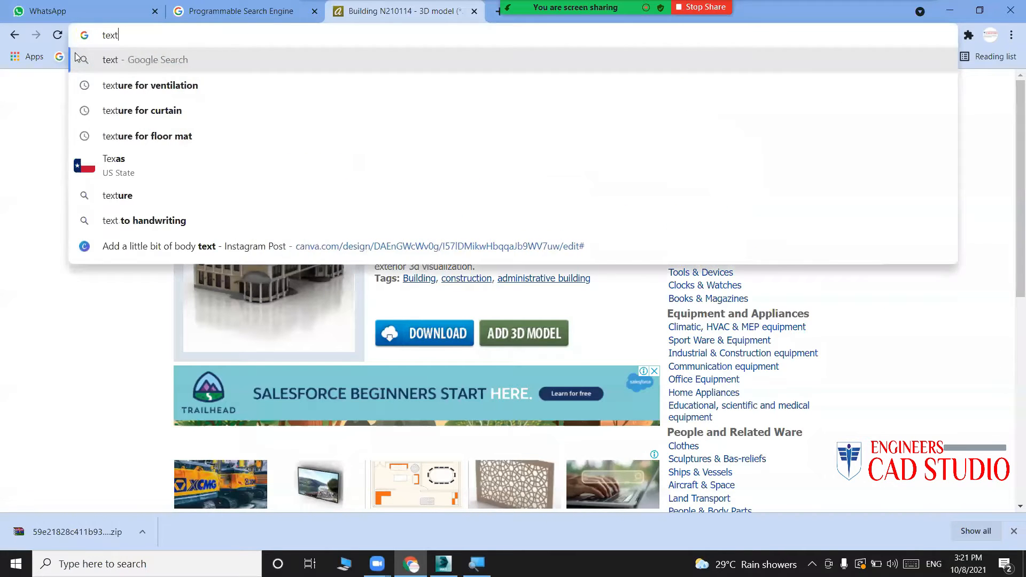
pyautogui.write('ure f')
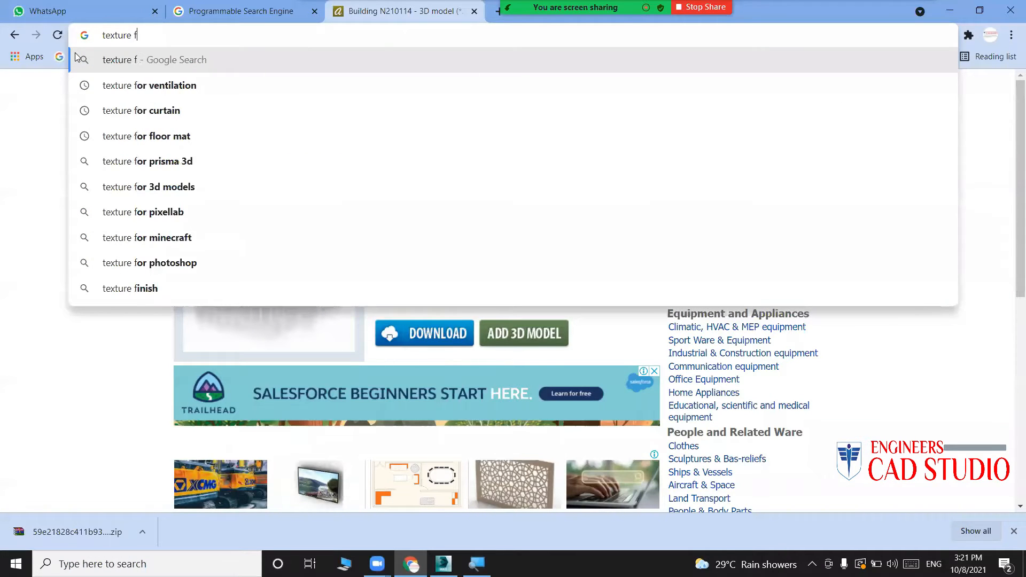
pyautogui.write('or in')
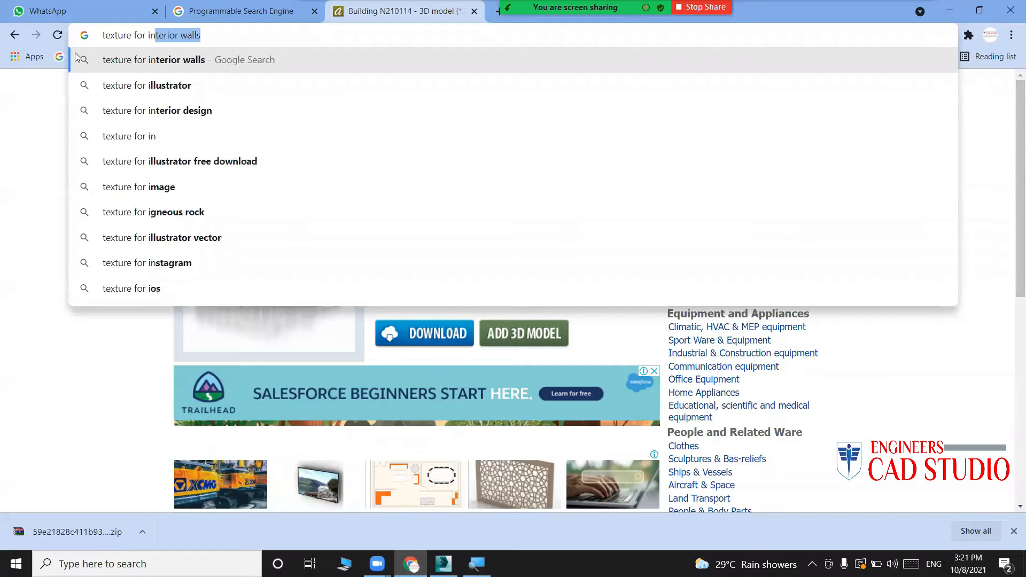
pyautogui.write('ter lock')
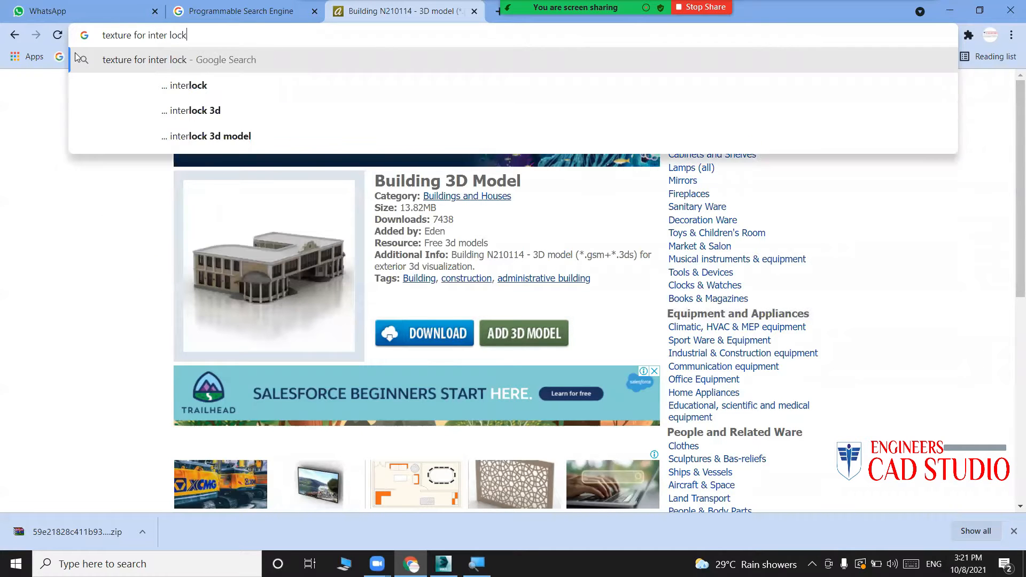
pyautogui.press('Return')
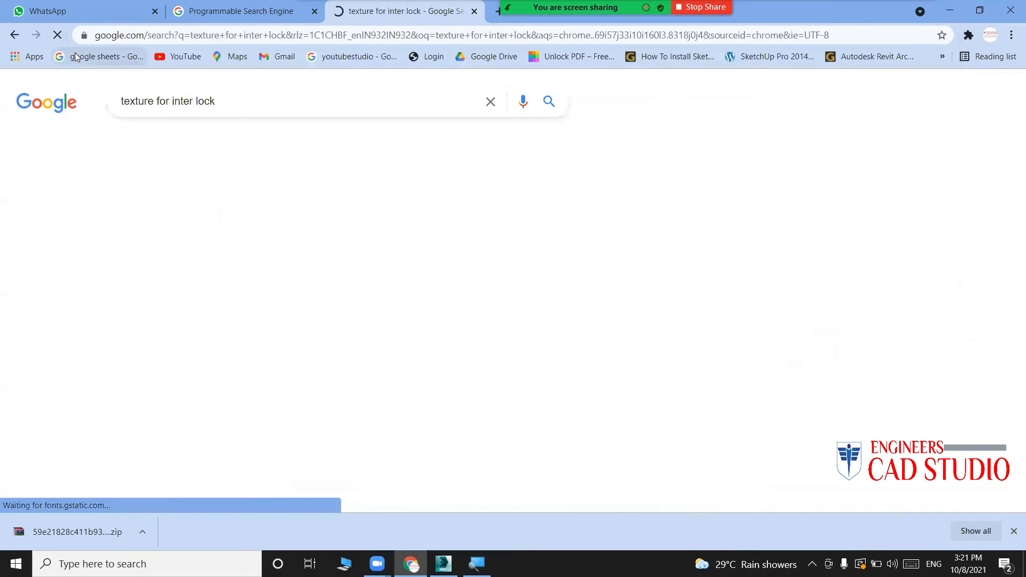
# Open the image results, pick the orange and dark grey interlocking brick texture, and start saving the image.
pyautogui.scroll(-4, 400, 211)
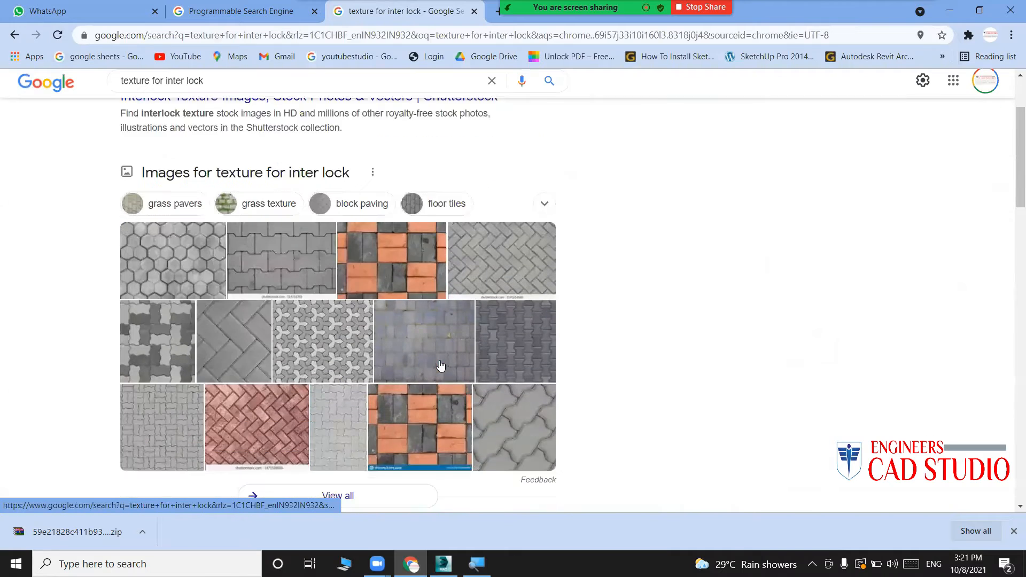
pyautogui.click(401, 198)
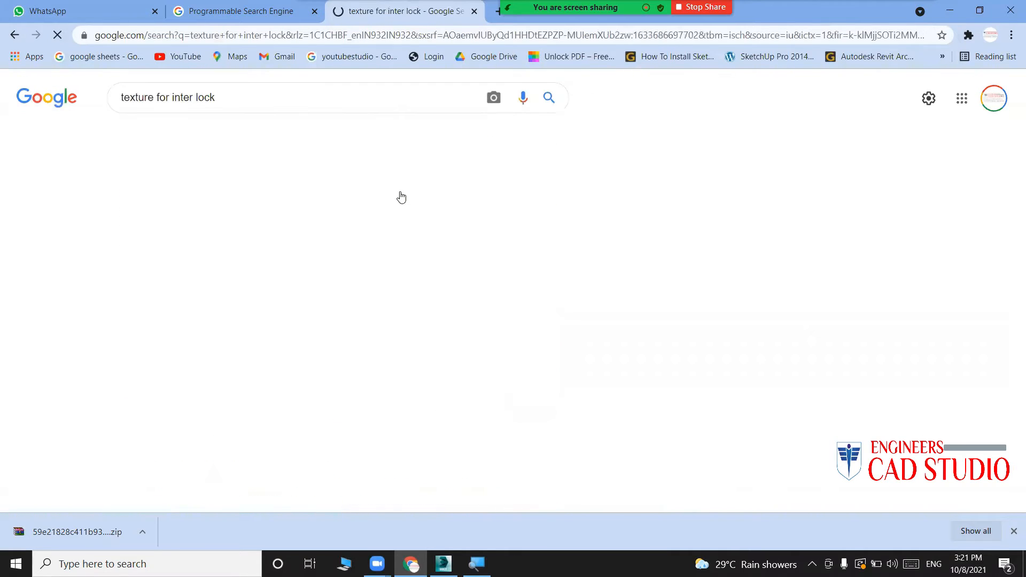
pyautogui.click(513, 273)
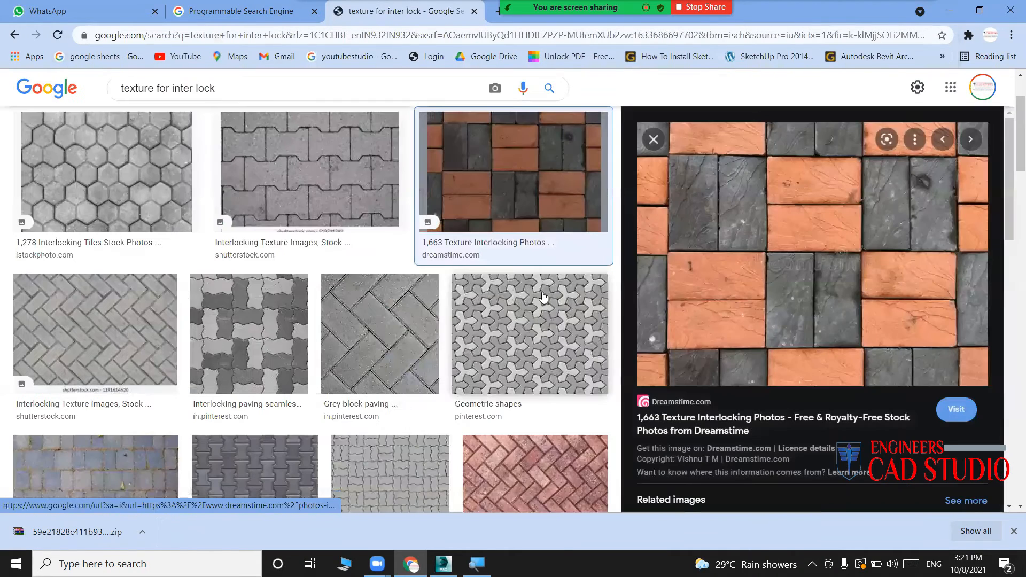
pyautogui.rightClick(803, 244)
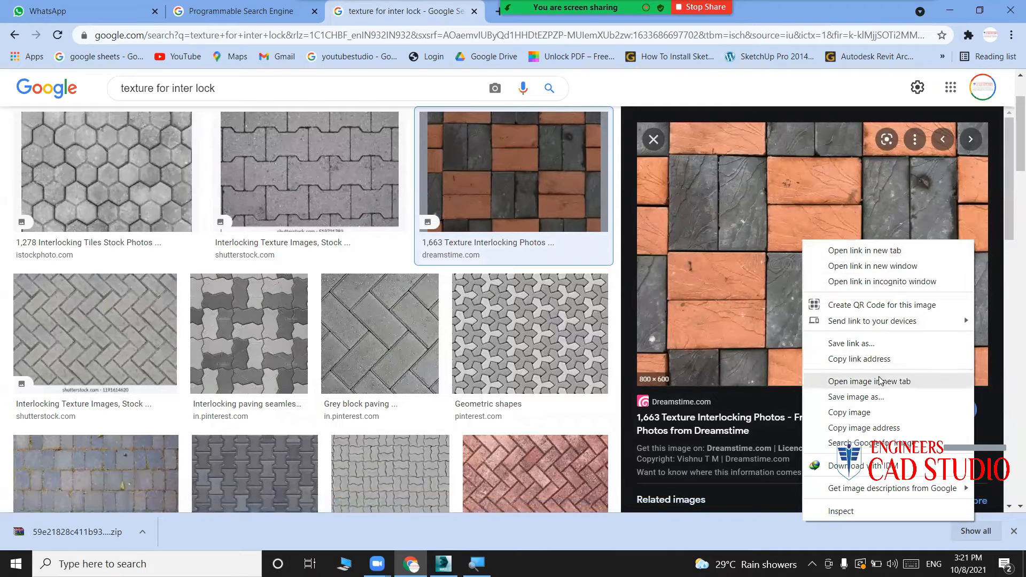
pyautogui.click(878, 397)
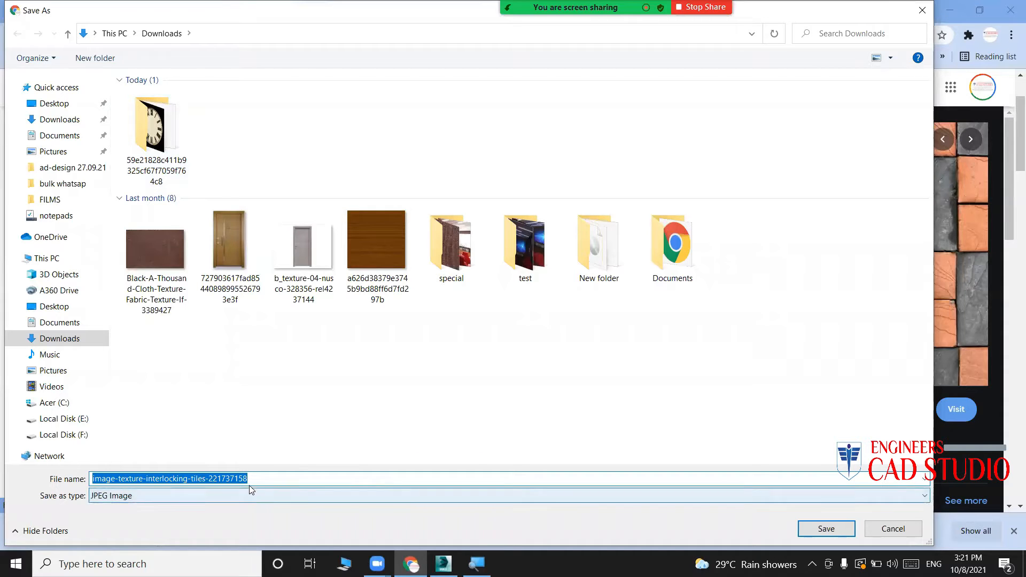
# Create a folder 3pm in Downloads with a subfolder map, and save the interlocking tiles image there as JPEG.
pyautogui.click(102, 59)
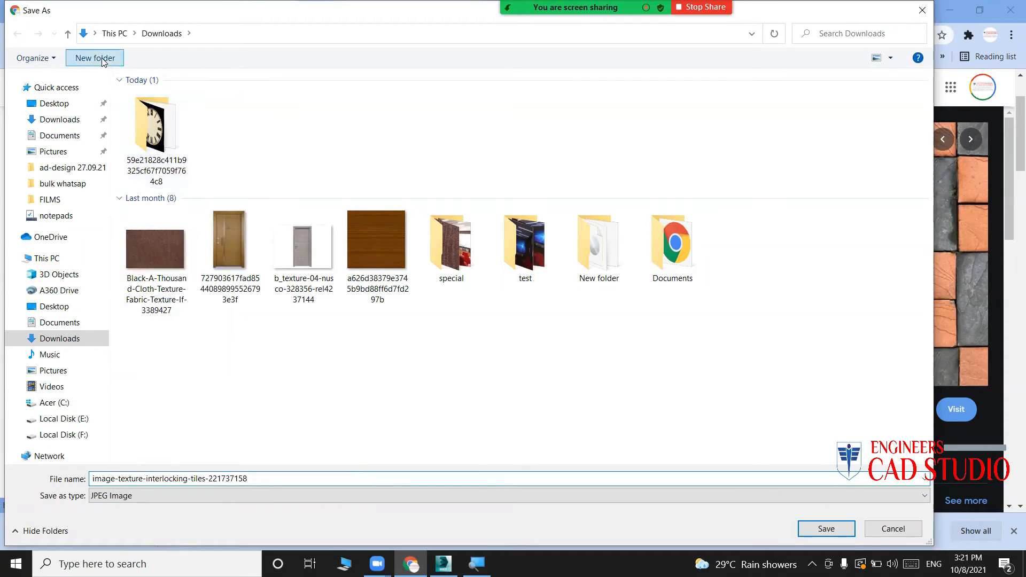
pyautogui.write('3pm')
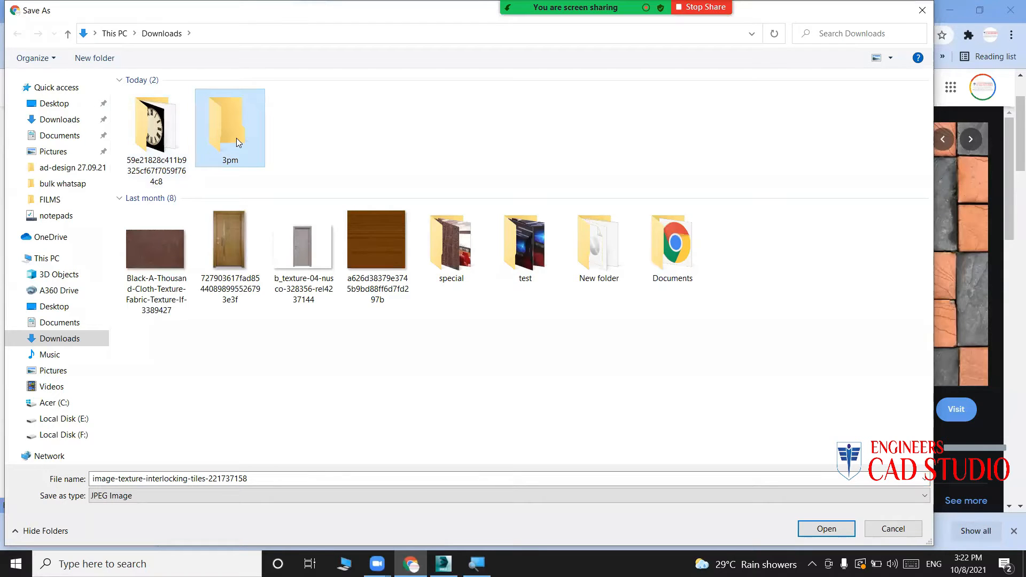
pyautogui.doubleClick(225, 129)
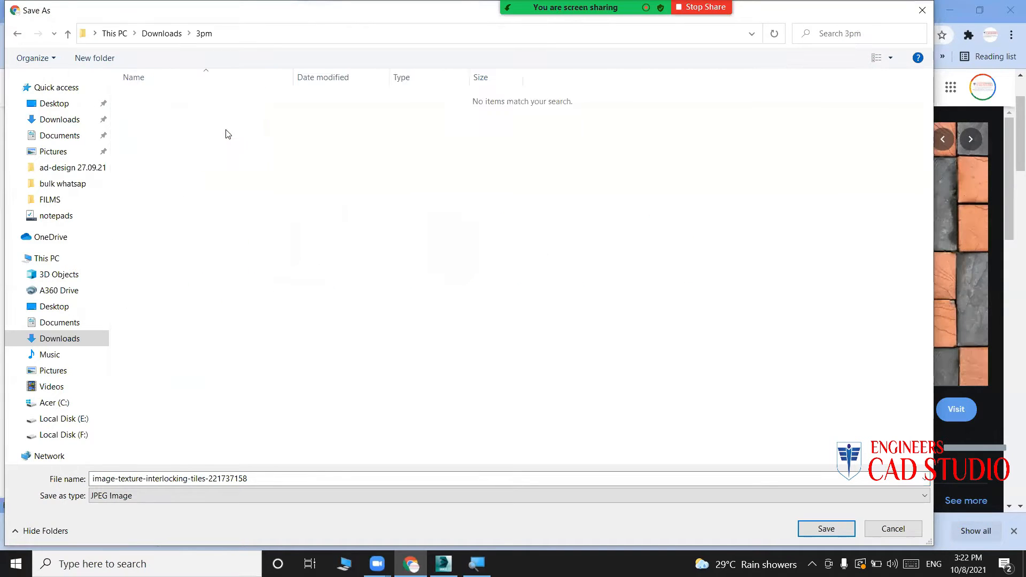
pyautogui.click(98, 59)
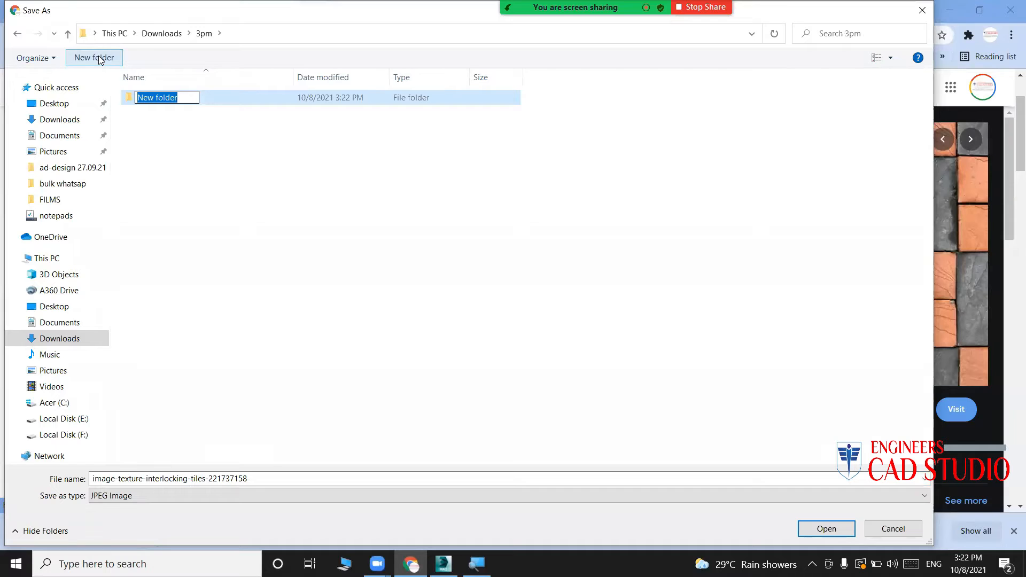
pyautogui.write('map')
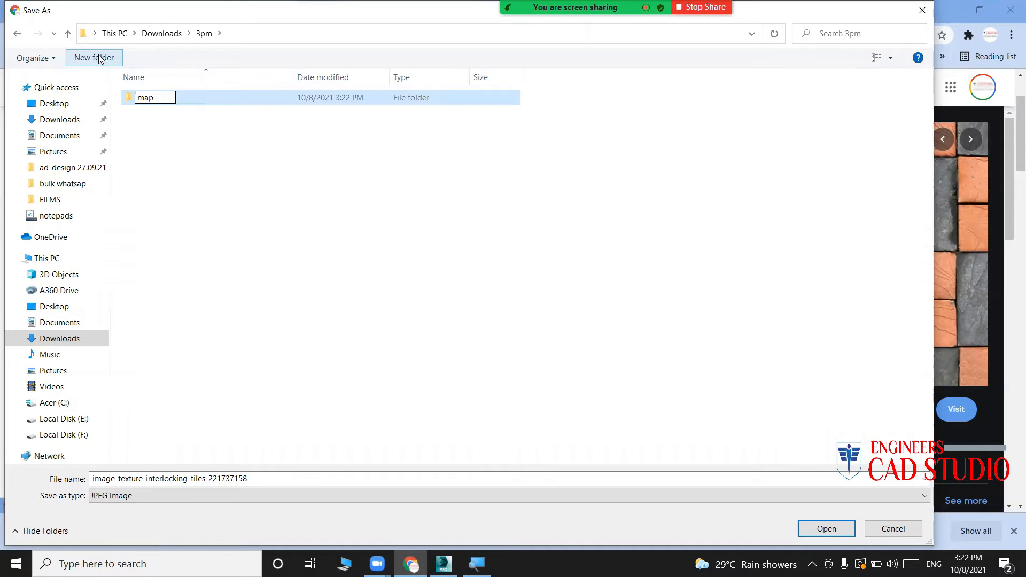
pyautogui.click(270, 130)
pyautogui.doubleClick(264, 103)
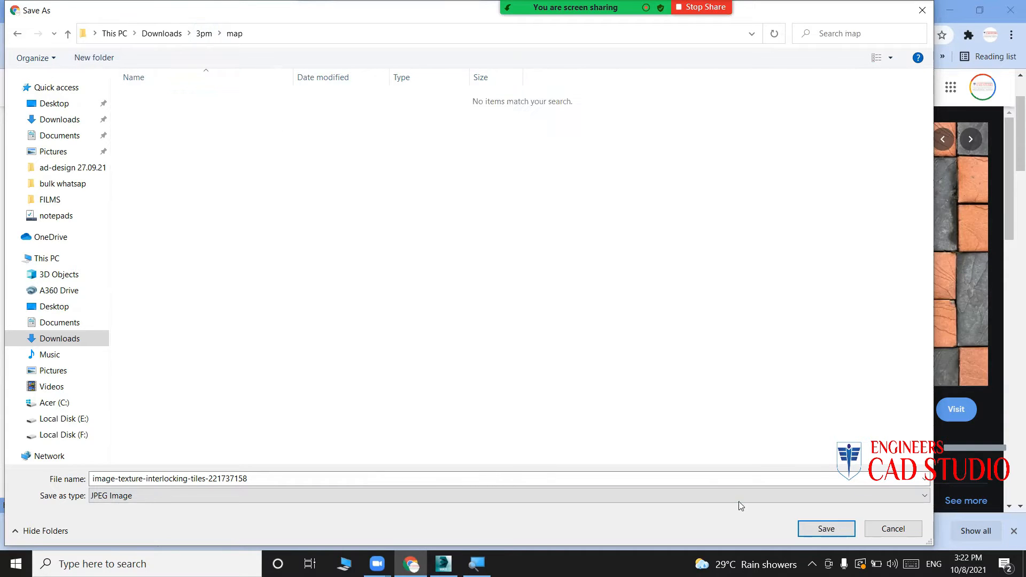
pyautogui.click(836, 529)
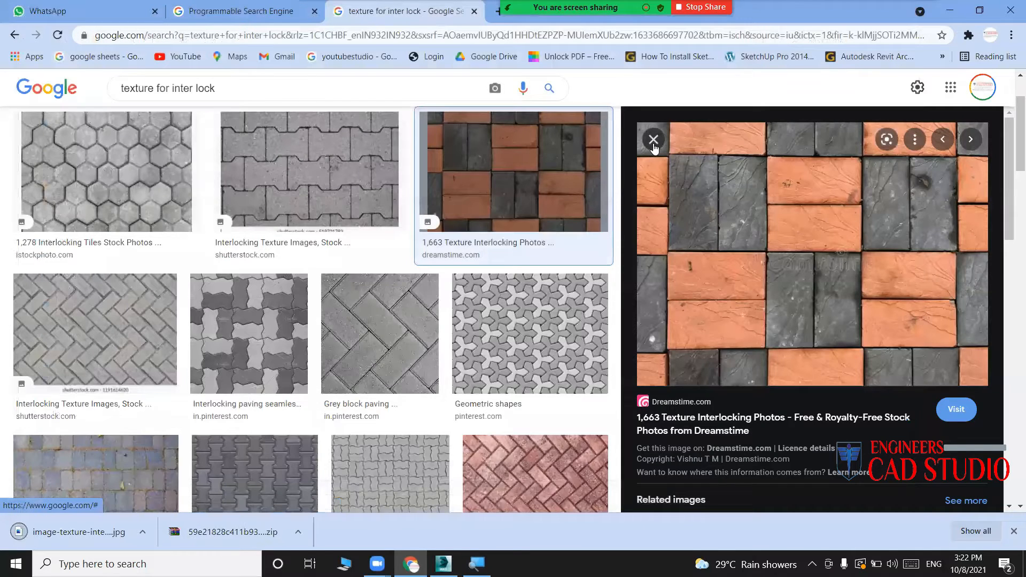
# Search the images for "texture for road" and narrow the results to seamless ones.
pyautogui.moveTo(219, 89); pyautogui.dragTo(172, 87)
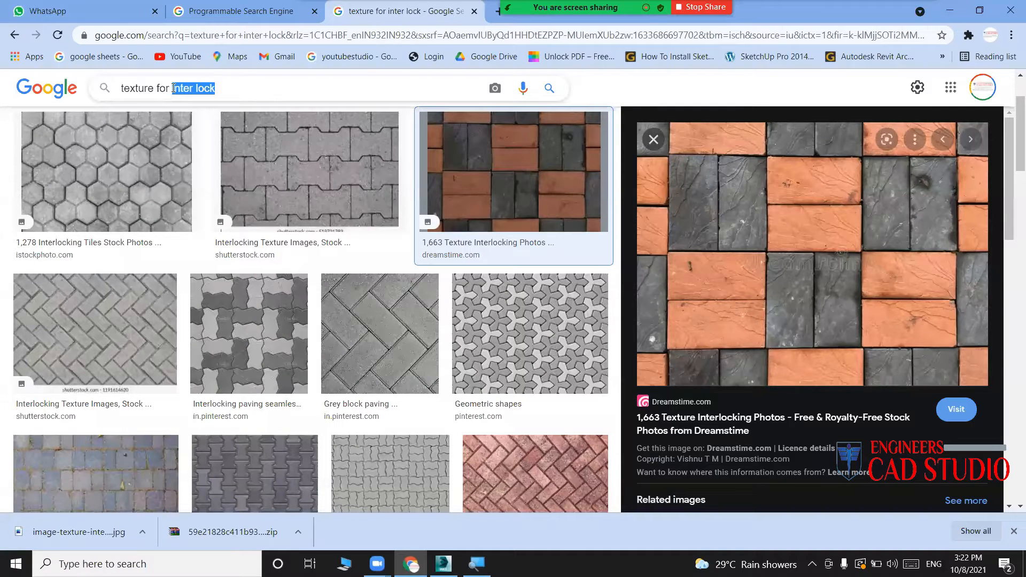
pyautogui.press('BackSpace')
pyautogui.write('road')
pyautogui.press('Return')
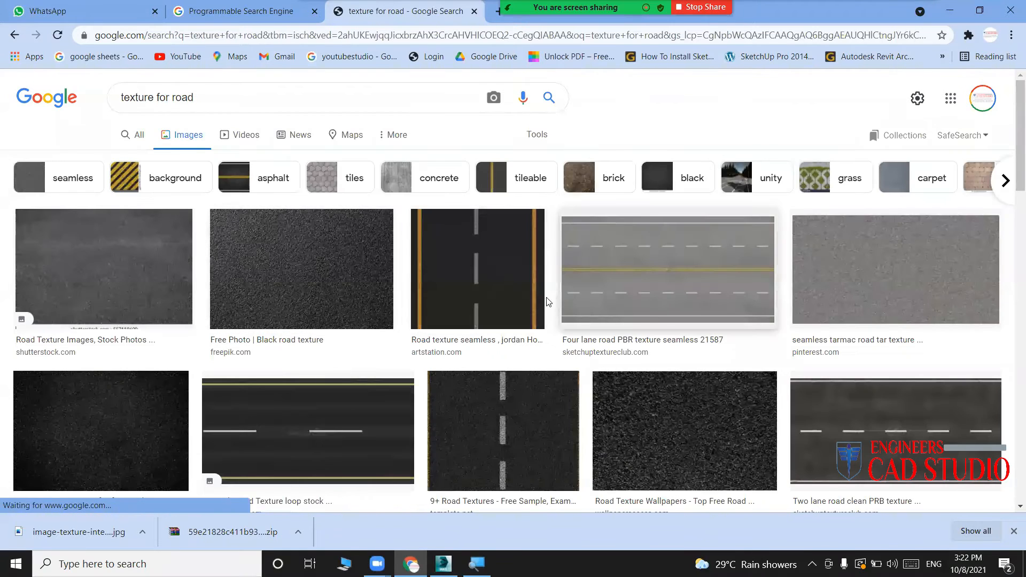
pyautogui.scroll(-1, 507, 302)
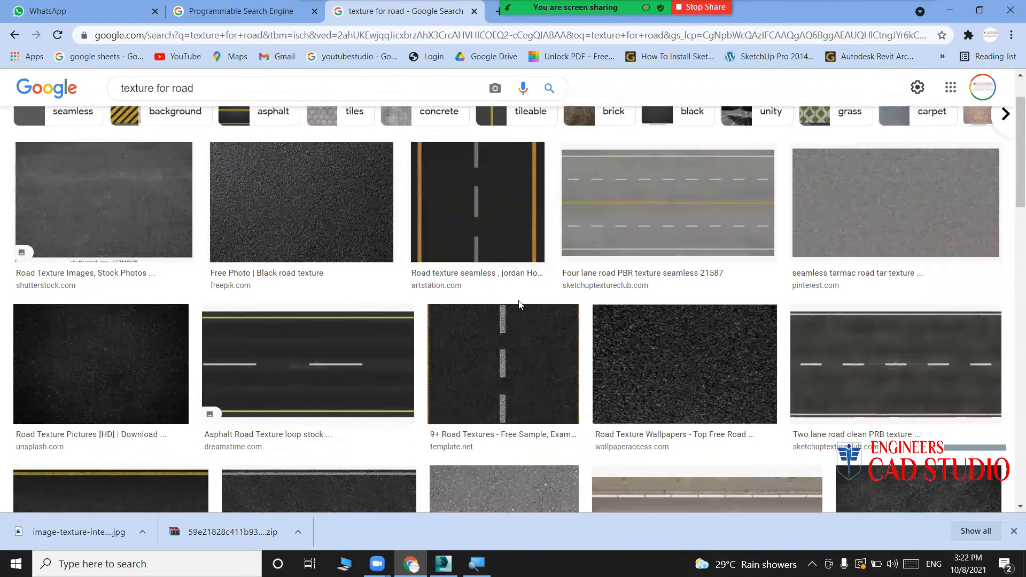
pyautogui.click(78, 114)
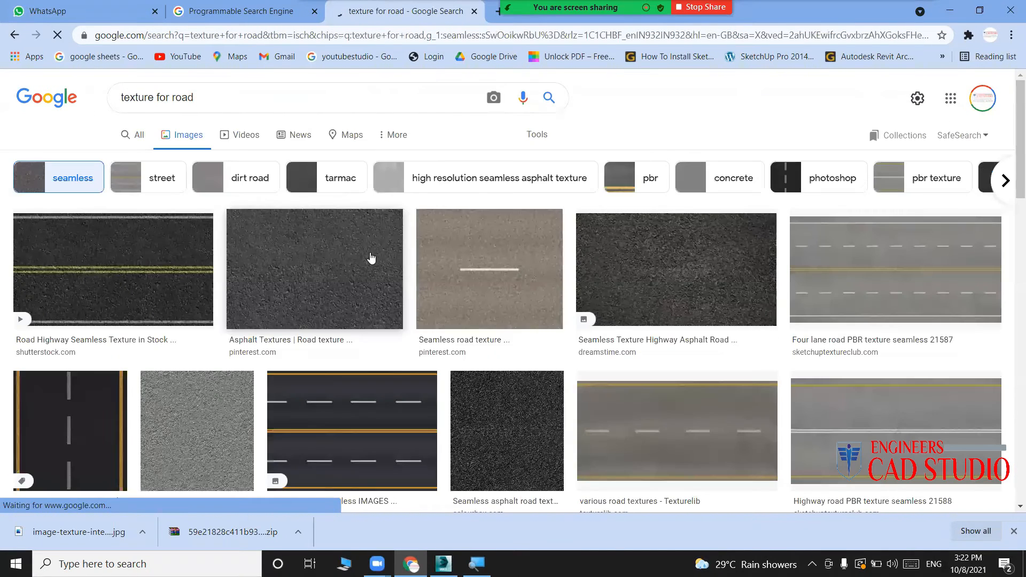
# Save the CGTrader seamless road image with orange edge lines and a dashed centre line to the map folder.
pyautogui.scroll(-1, 421, 303)
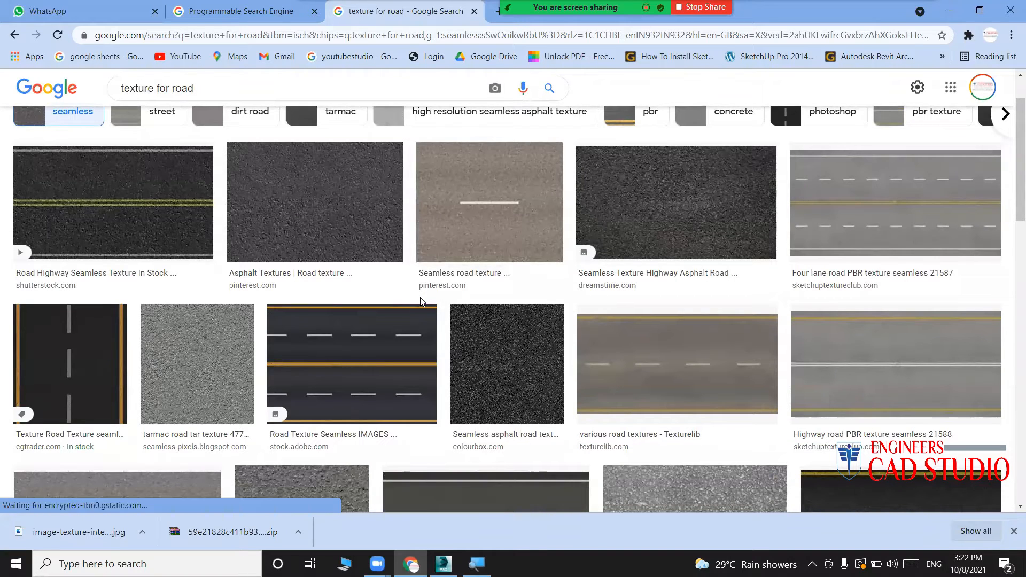
pyautogui.scroll(-1, 140, 318)
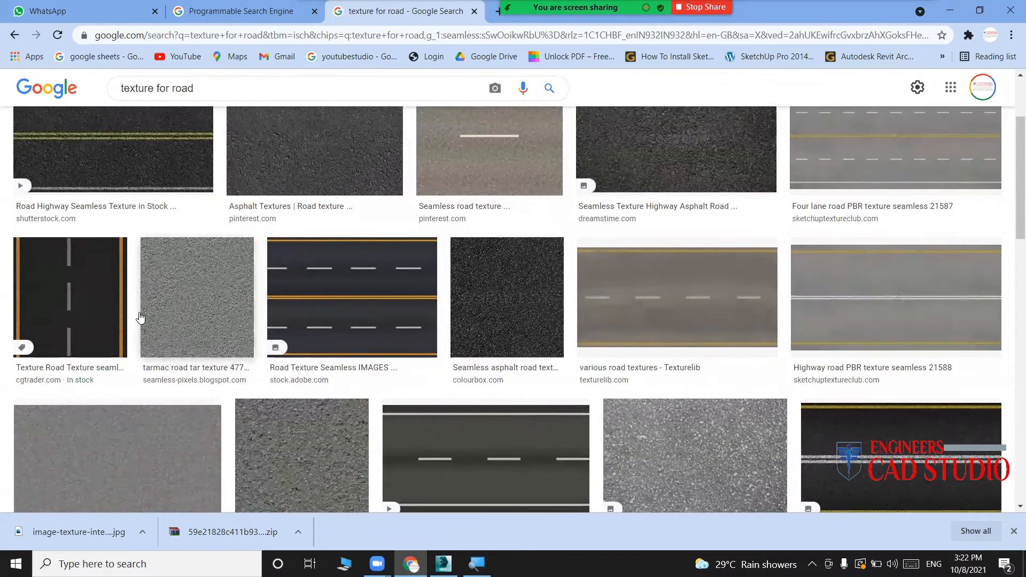
pyautogui.click(75, 300)
pyautogui.rightClick(767, 262)
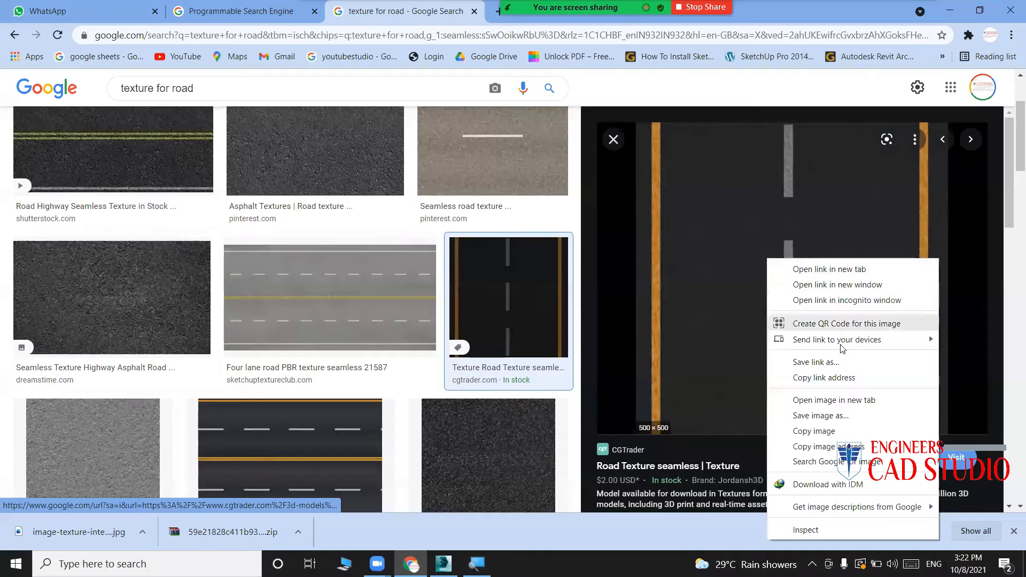
pyautogui.click(840, 416)
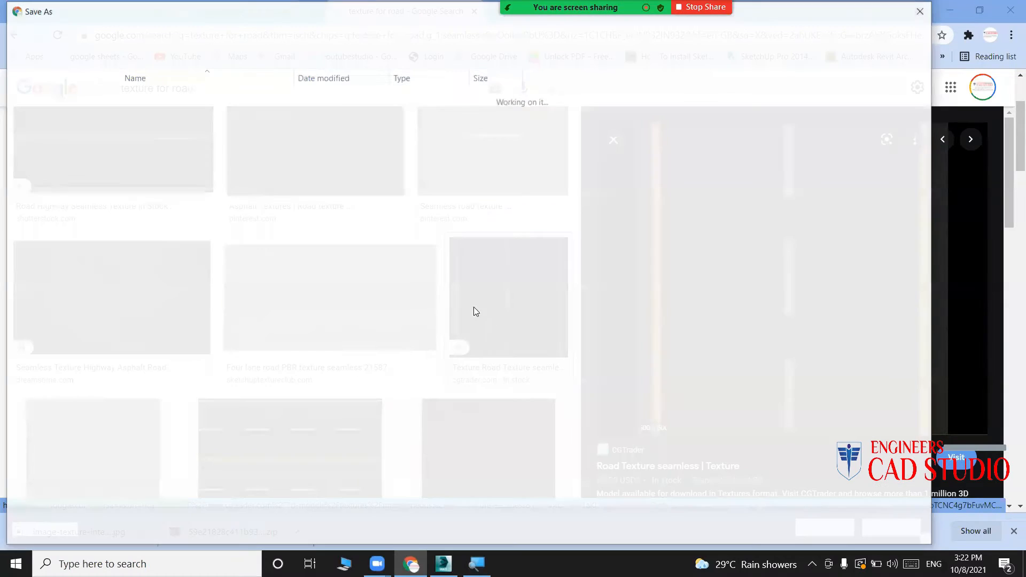
pyautogui.click(826, 529)
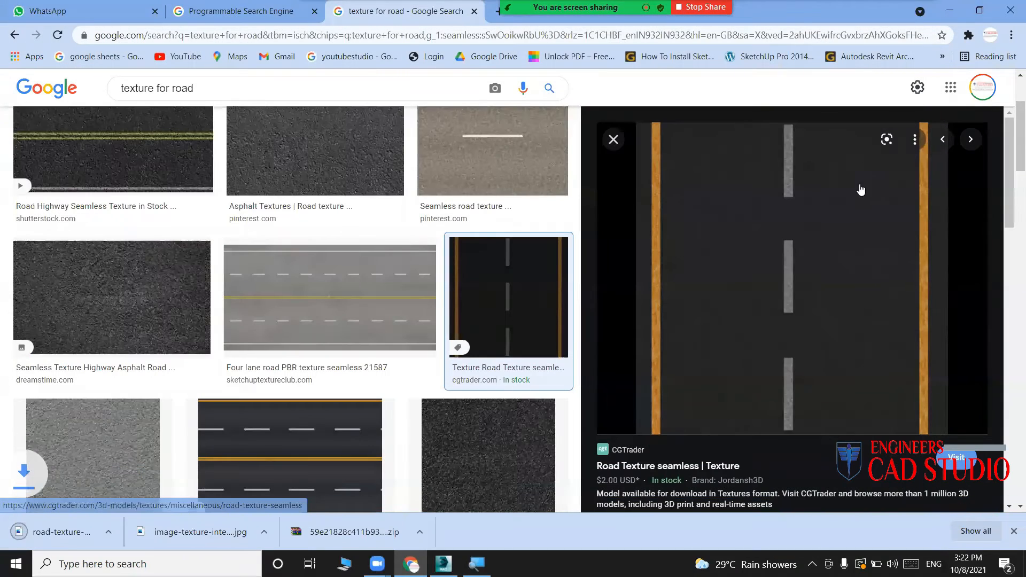
# Switch back to 3ds Max and open the Material Editor, closing Render Setup after a brief check.
pyautogui.click(959, 12)
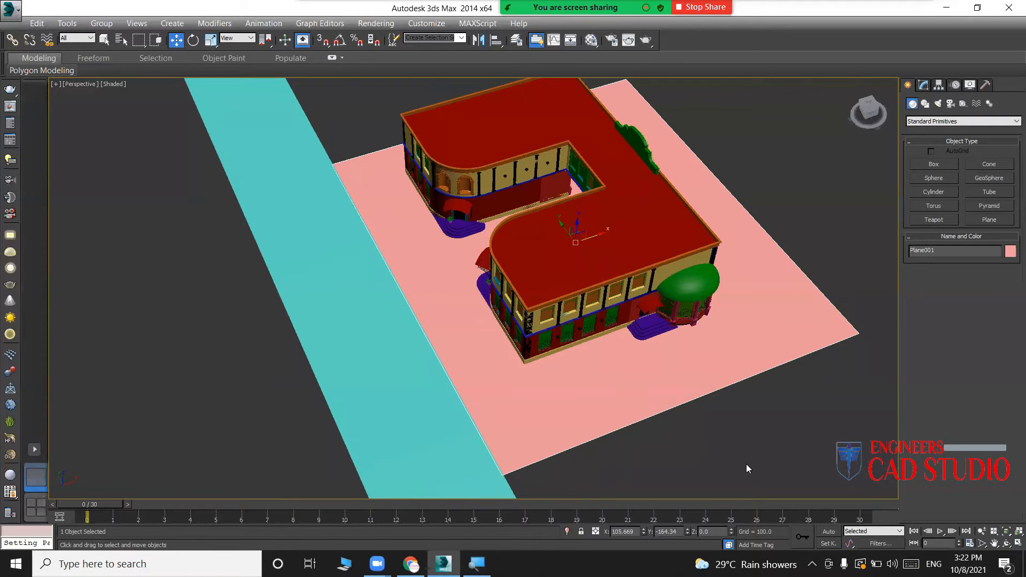
pyautogui.press('m')
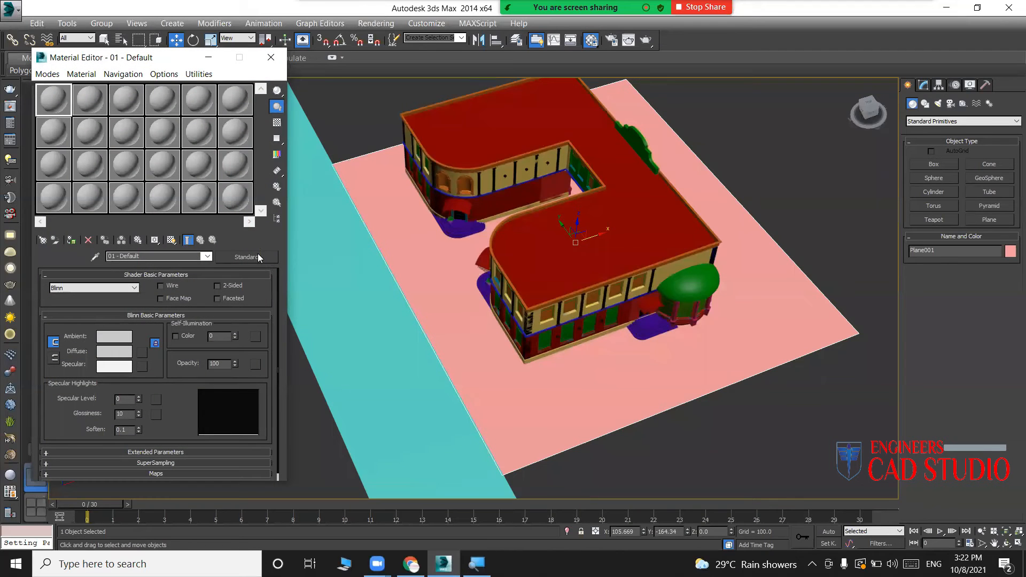
pyautogui.click(612, 40)
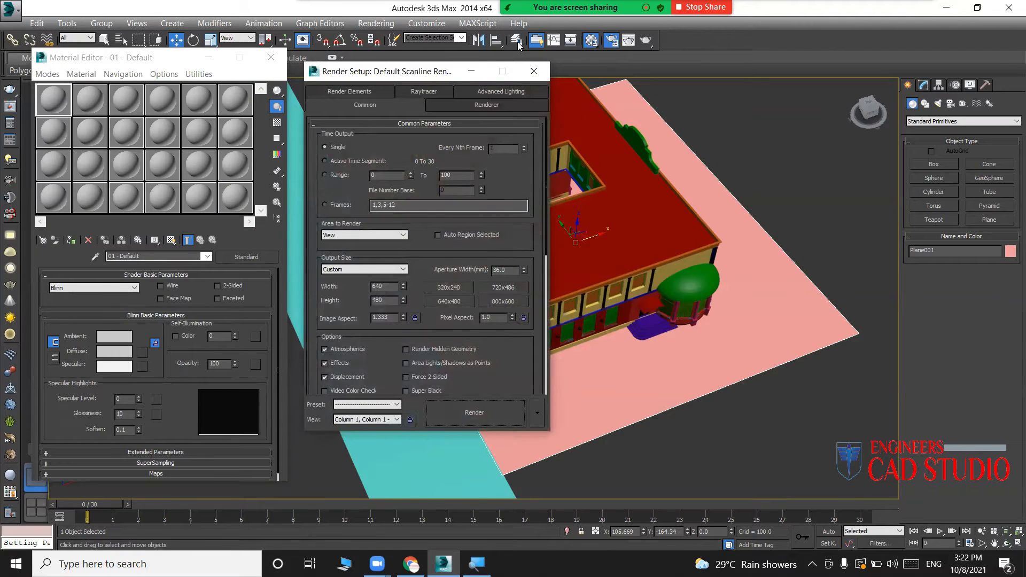
pyautogui.click(534, 72)
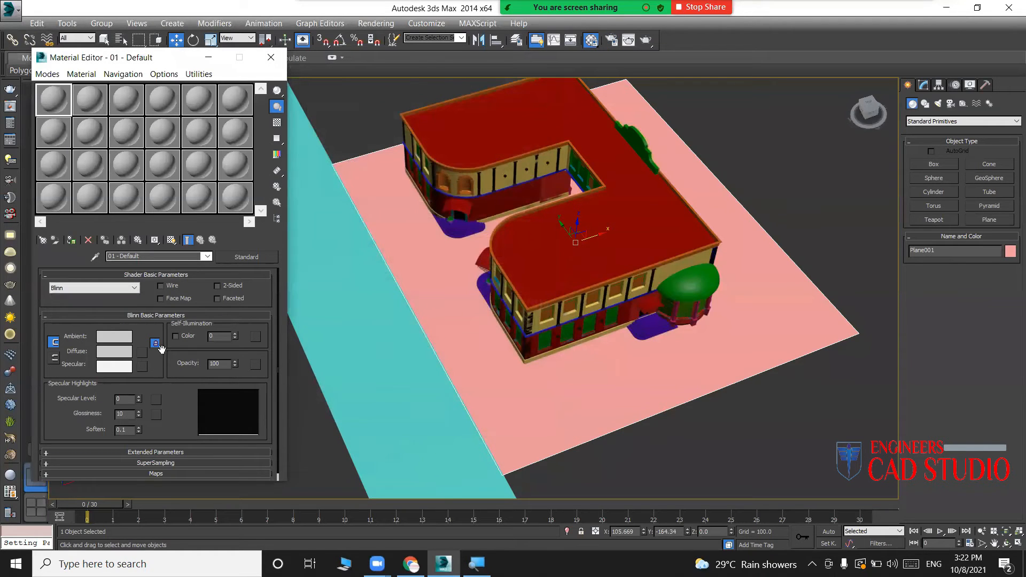
# Load the interlocking tiles image from Downloads\3pm\map as the first material's diffuse bitmap, and assign it to the ground plane with the texture shown.
pyautogui.click(142, 353)
pyautogui.doubleClick(418, 120)
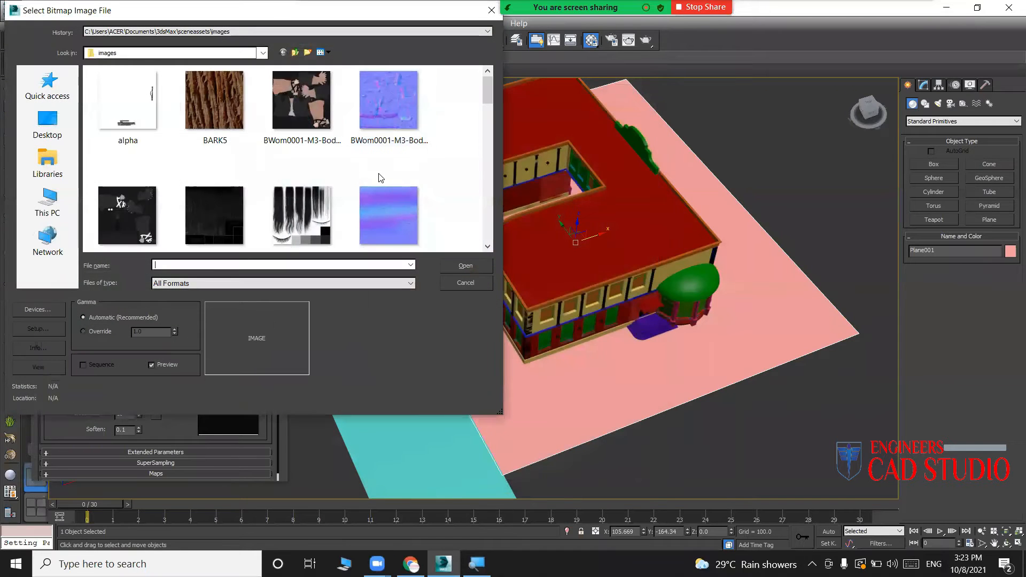
pyautogui.click(47, 202)
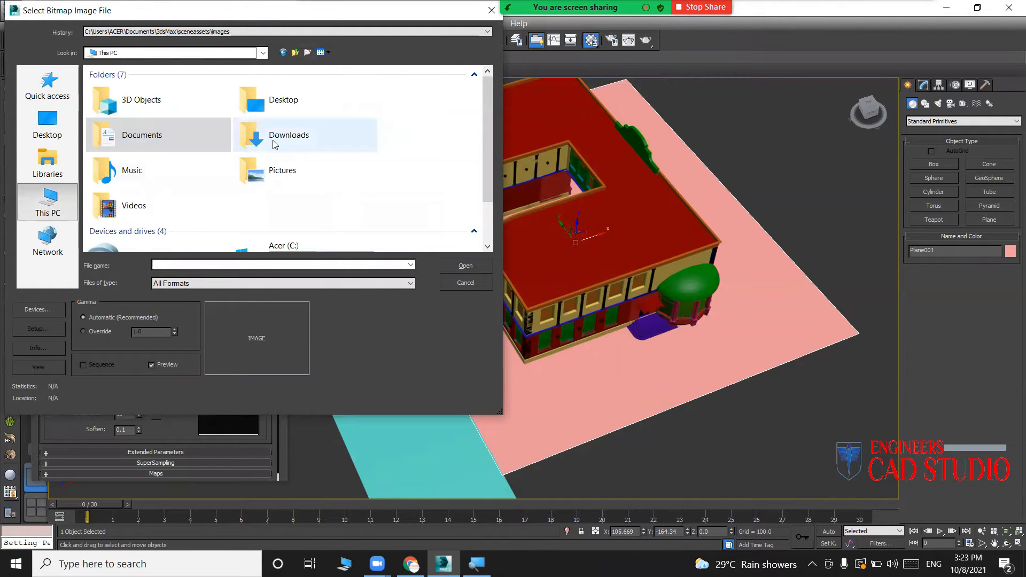
pyautogui.doubleClick(274, 140)
pyautogui.doubleClick(138, 127)
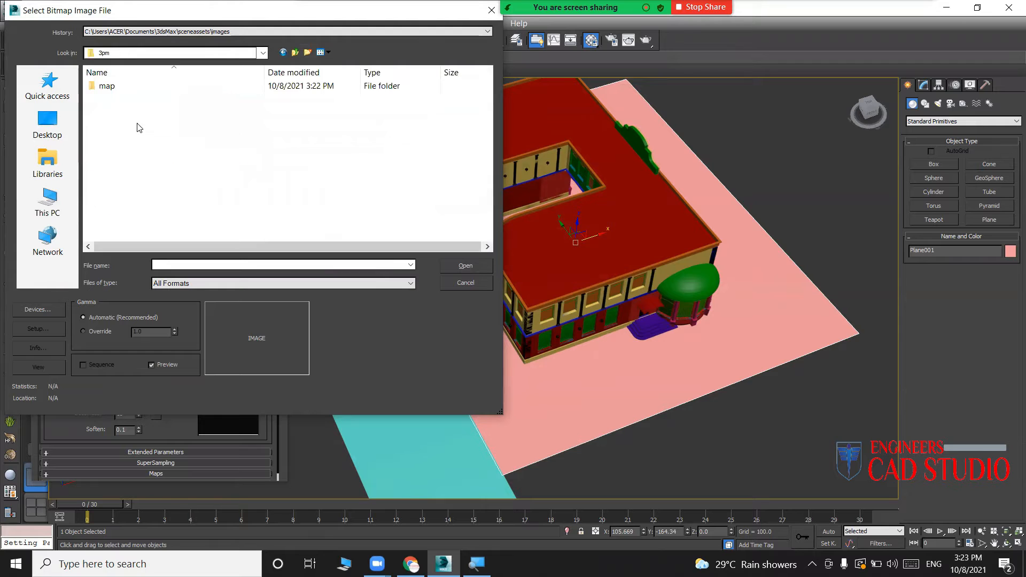
pyautogui.doubleClick(127, 88)
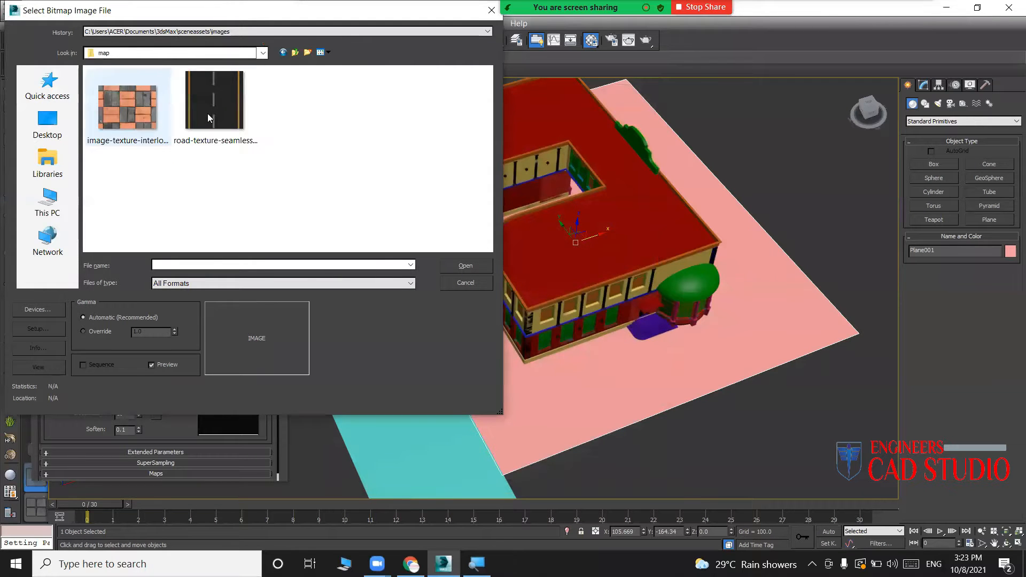
pyautogui.click(124, 113)
pyautogui.click(473, 269)
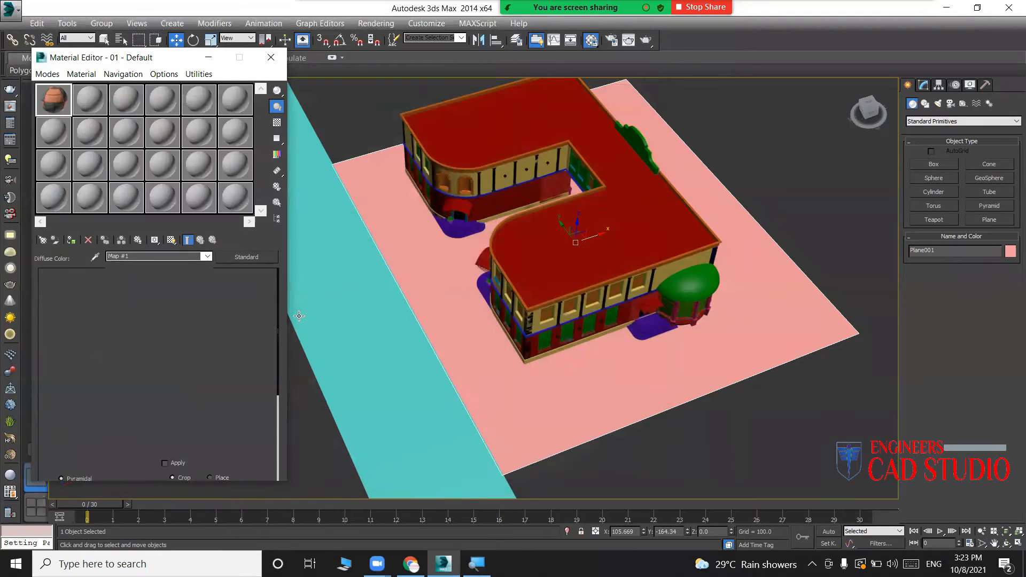
pyautogui.click(73, 241)
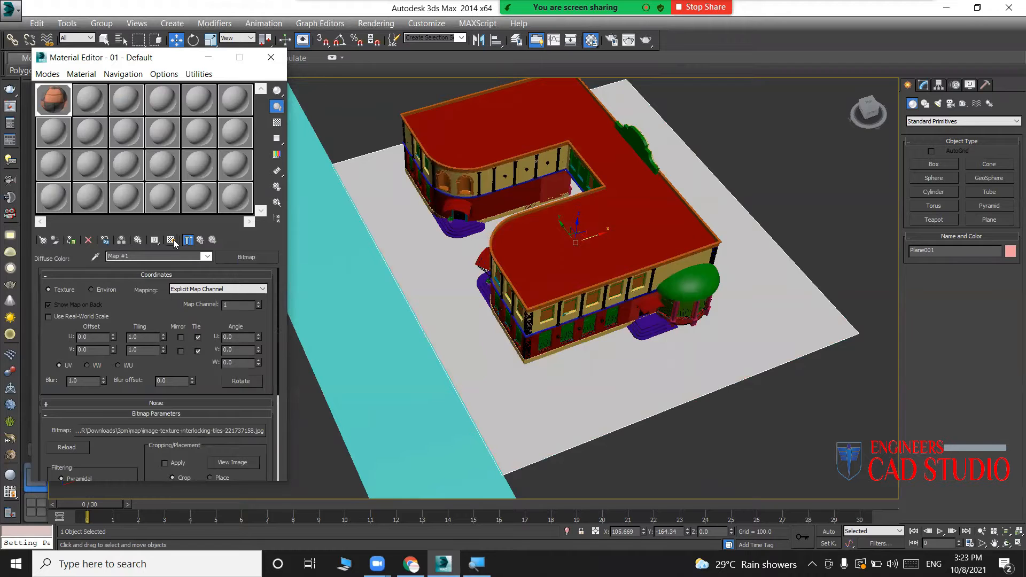
pyautogui.click(172, 241)
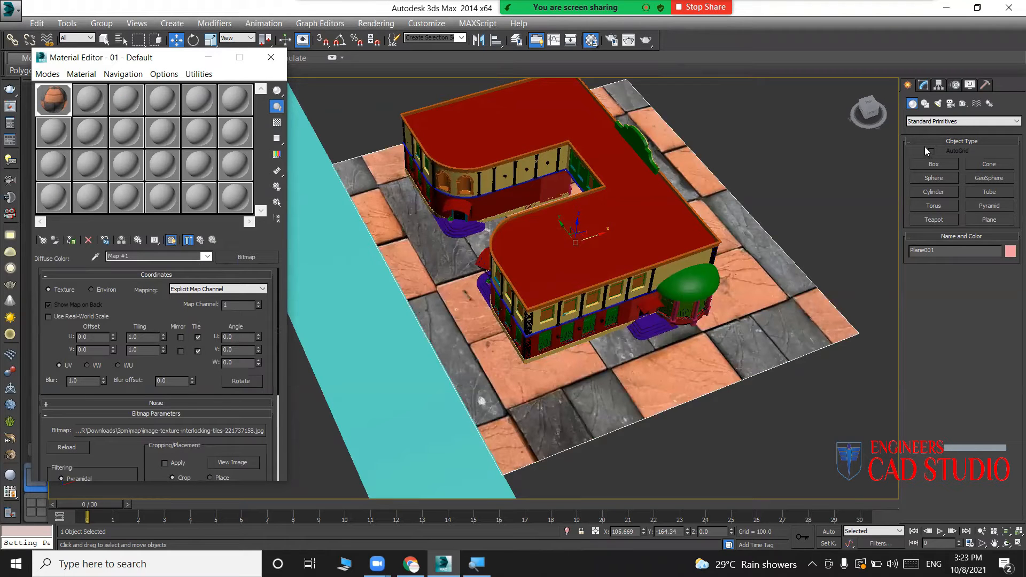
# Add an object-space MapScaler modifier to the selected ground plane so the paving texture repeats at a small scale.
pyautogui.click(924, 86)
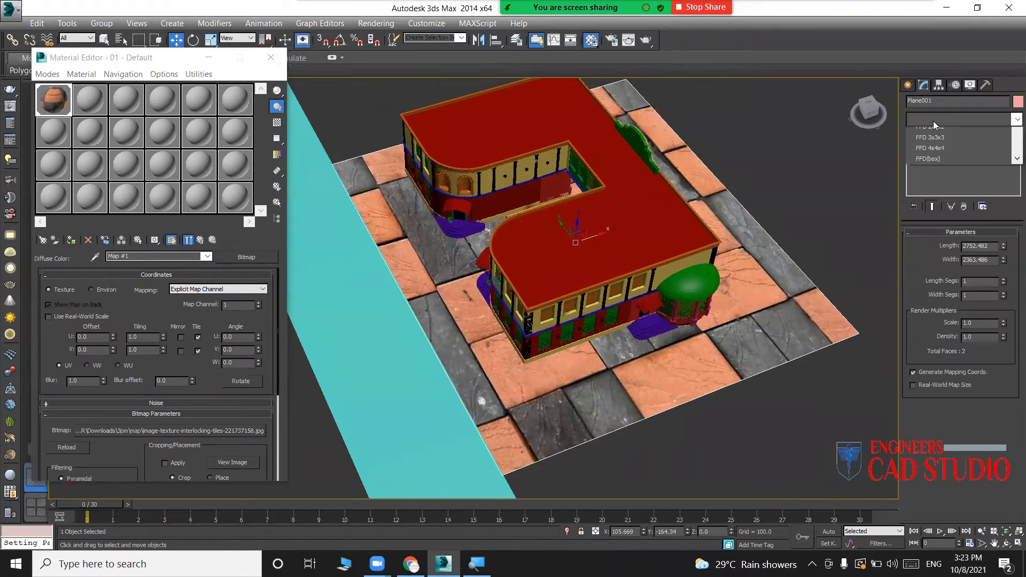
pyautogui.click(933, 120)
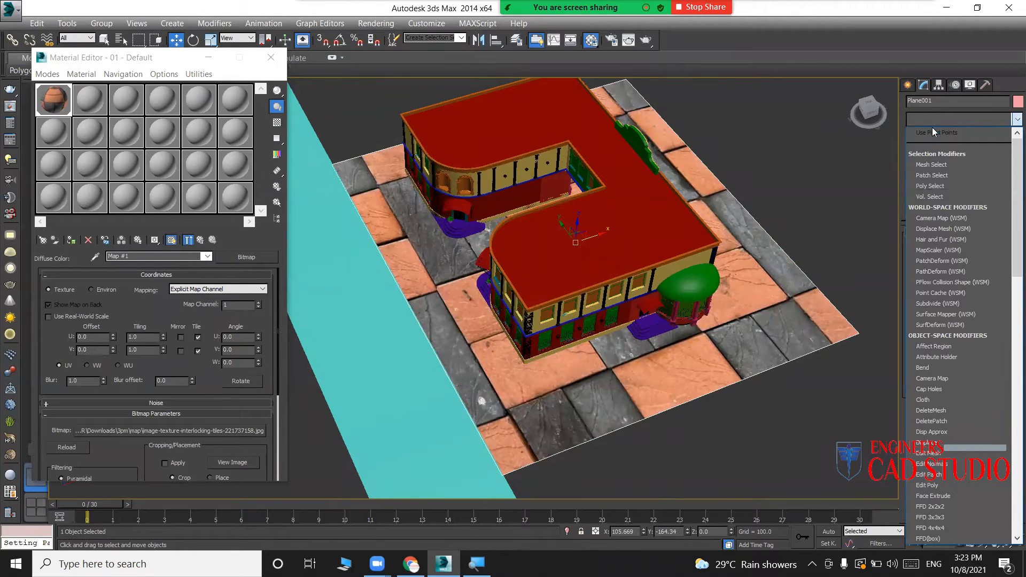
pyautogui.press('m')
pyautogui.press('m')
pyautogui.press('m')
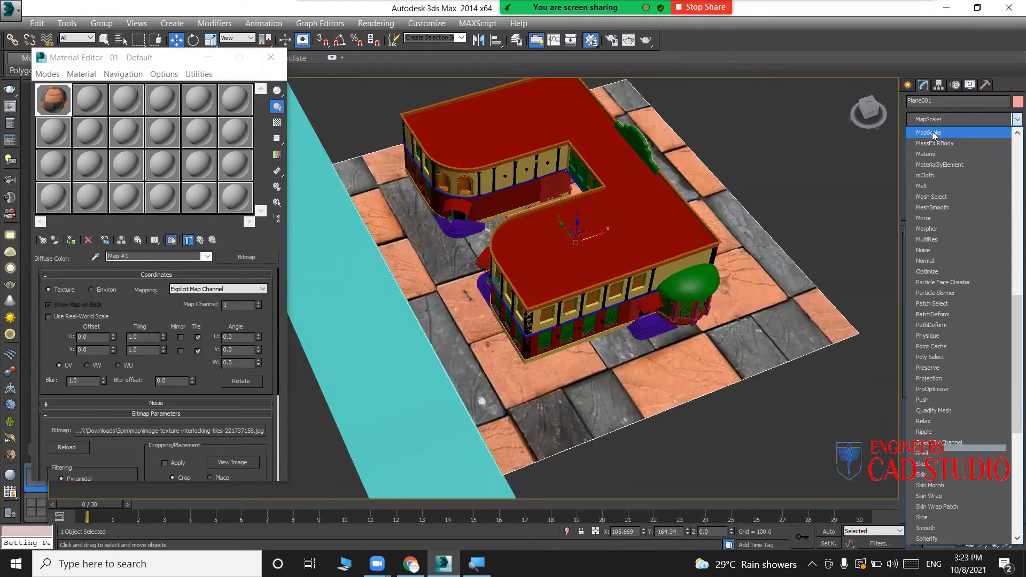
pyautogui.click(928, 136)
pyautogui.scroll(2, 651, 326)
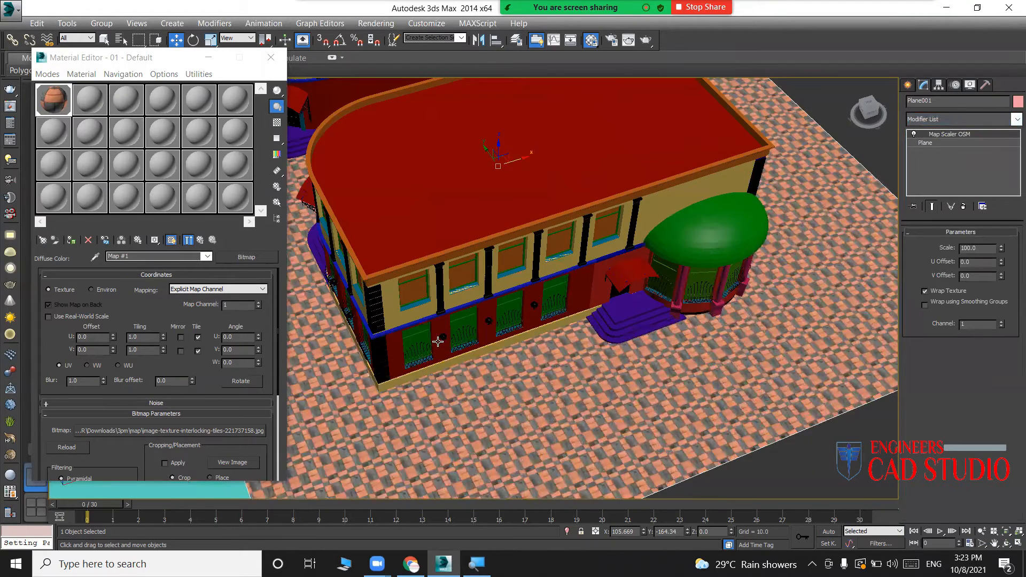
# Set the ground plane's map scale to 142 to enlarge the paving tiles around the building.
pyautogui.scroll(4, 556, 340)
pyautogui.moveTo(552, 374); pyautogui.dragTo(542, 383, button='middle')
pyautogui.scroll(2, 536, 386)
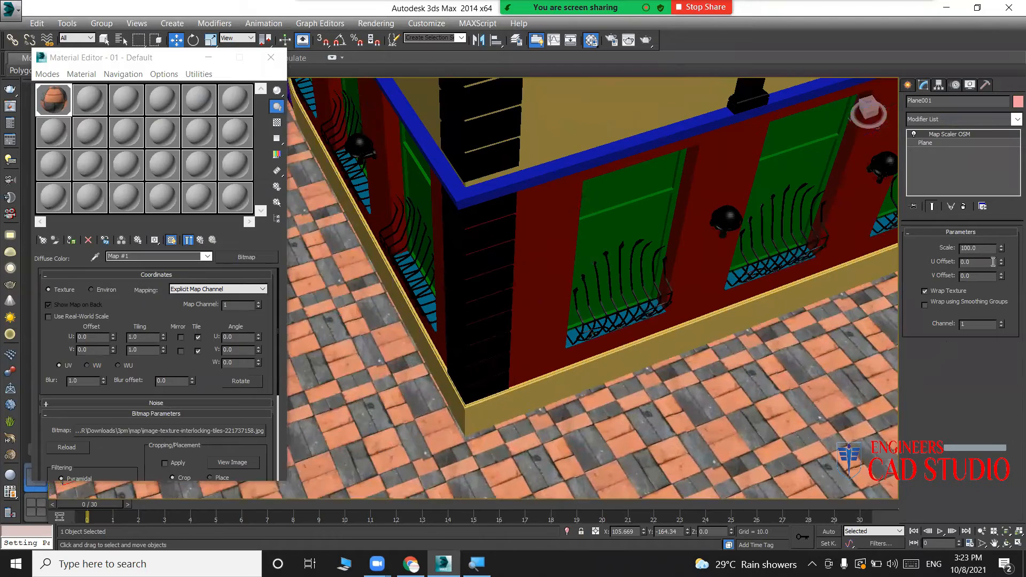
pyautogui.moveTo(1002, 249)
pyautogui.mouseDown()
pyautogui.moveTo(997, 218)
pyautogui.moveTo(998, 232)
pyautogui.mouseUp()
pyautogui.scroll(-3, 460, 354)
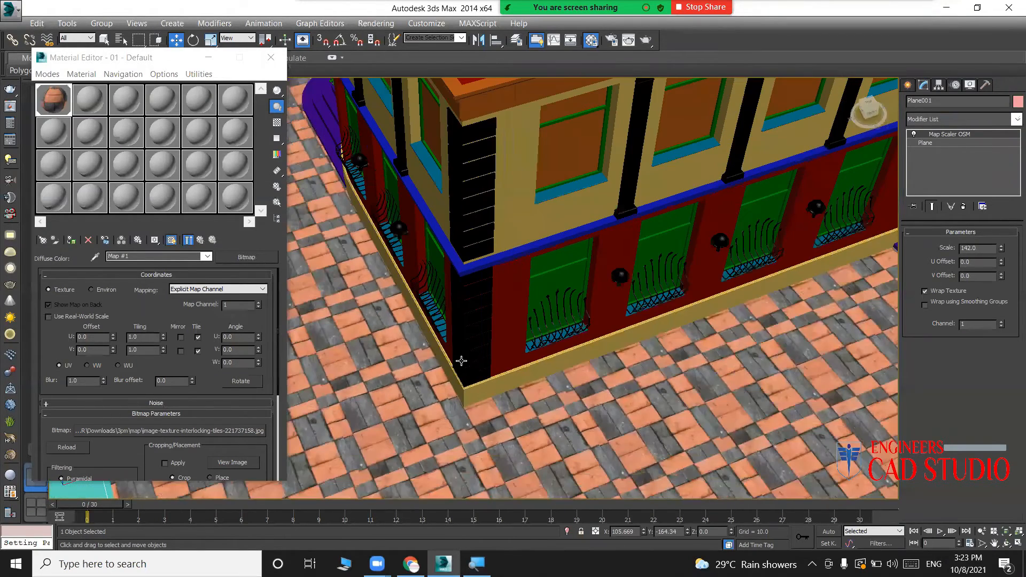
pyautogui.scroll(-3, 393, 342)
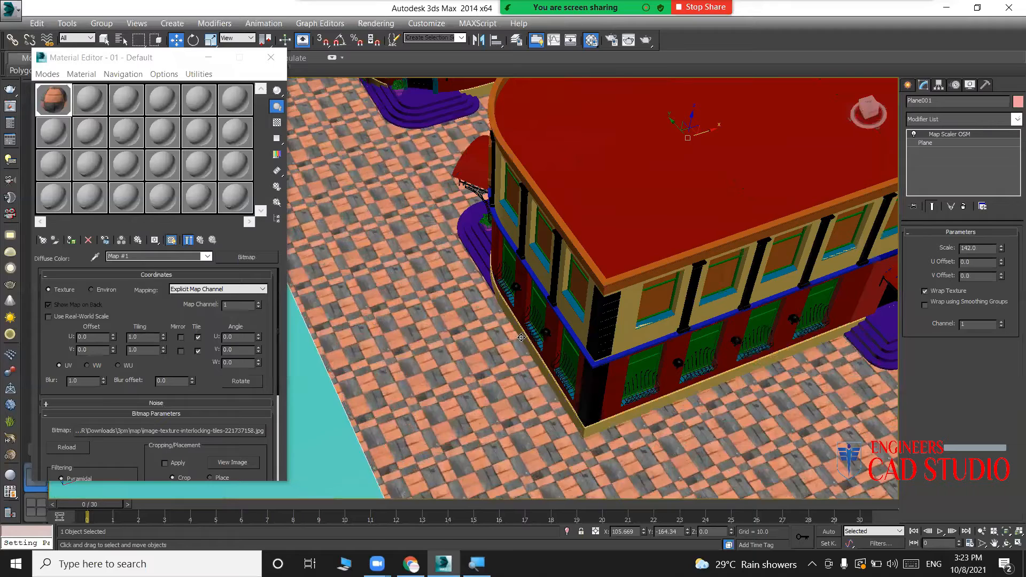
# With the road strip selected, copy the paving material into the second sample slot and rename the copy 01 - Defaulttr.
pyautogui.scroll(3, 495, 339)
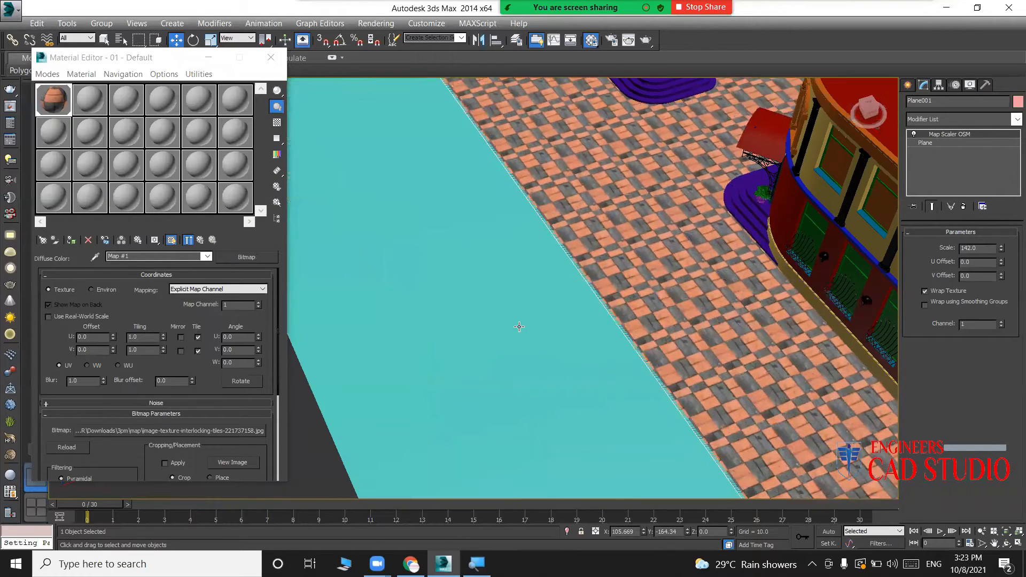
pyautogui.scroll(-3, 519, 326)
pyautogui.moveTo(524, 337); pyautogui.dragTo(551, 484, button='middle')
pyautogui.moveTo(432, 222); pyautogui.dragTo(435, 298, button='middle')
pyautogui.click(433, 299)
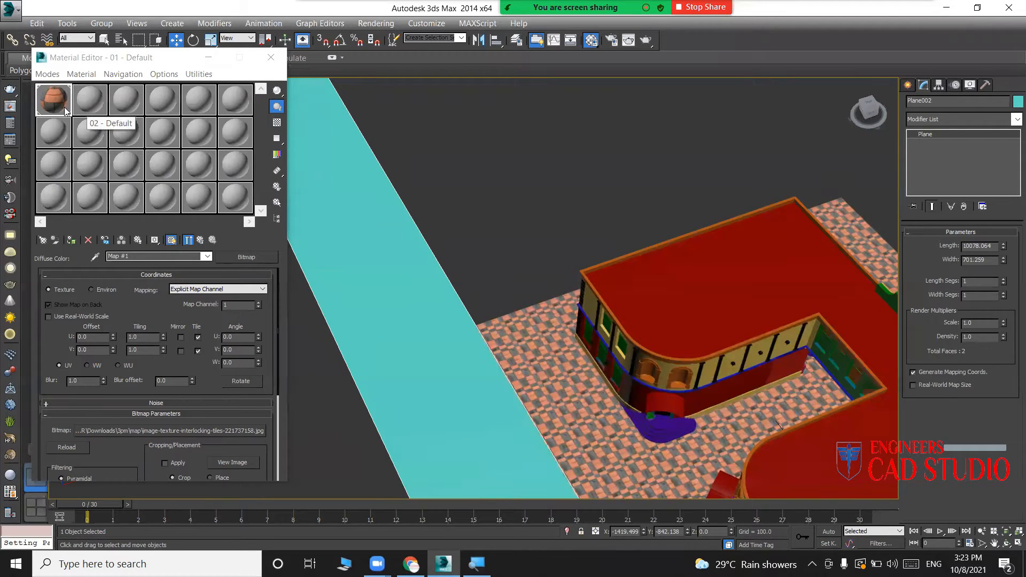
pyautogui.click(91, 101)
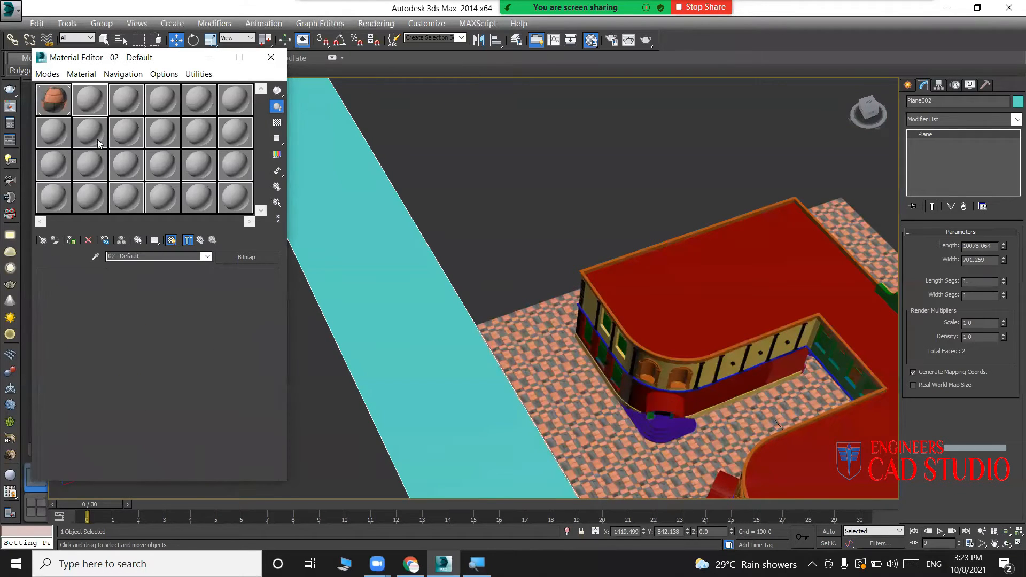
pyautogui.click(171, 257)
pyautogui.write('tr')
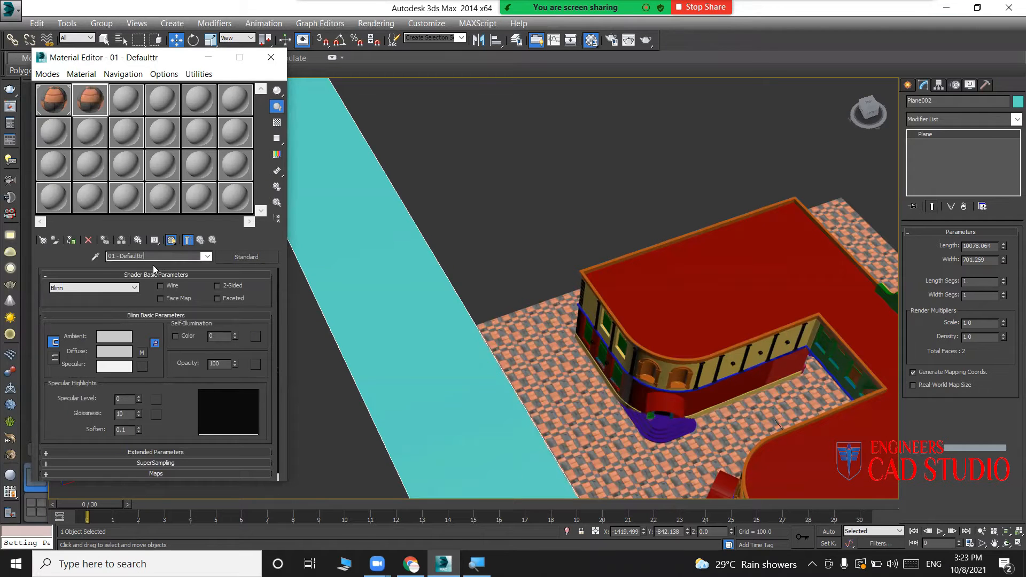
# Replace the copied material's diffuse bitmap with road-texture-seamless-3d-model-low-poly-tga.jpg and assign the material to the road strip.
pyautogui.click(141, 354)
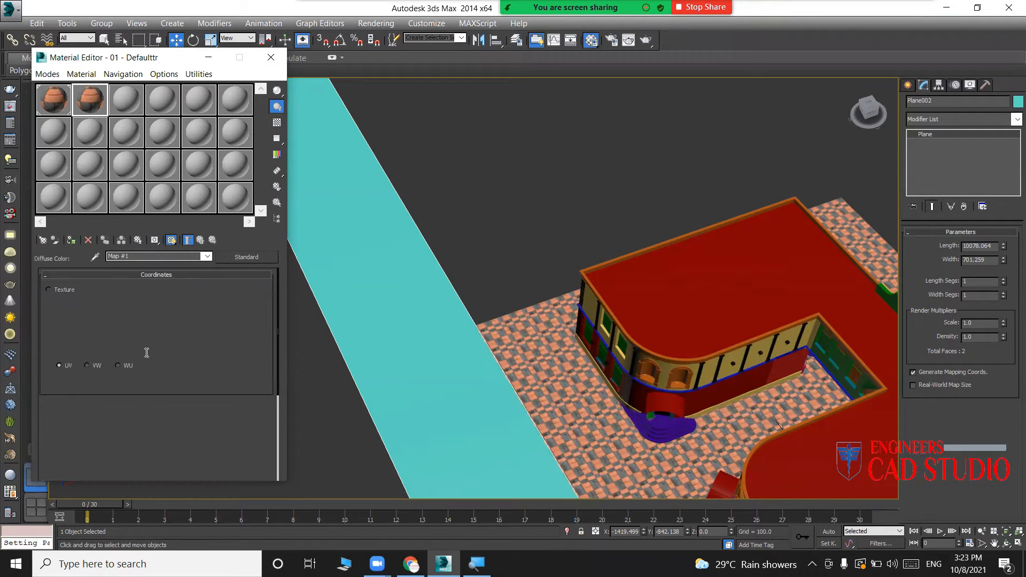
pyautogui.click(230, 432)
pyautogui.doubleClick(243, 188)
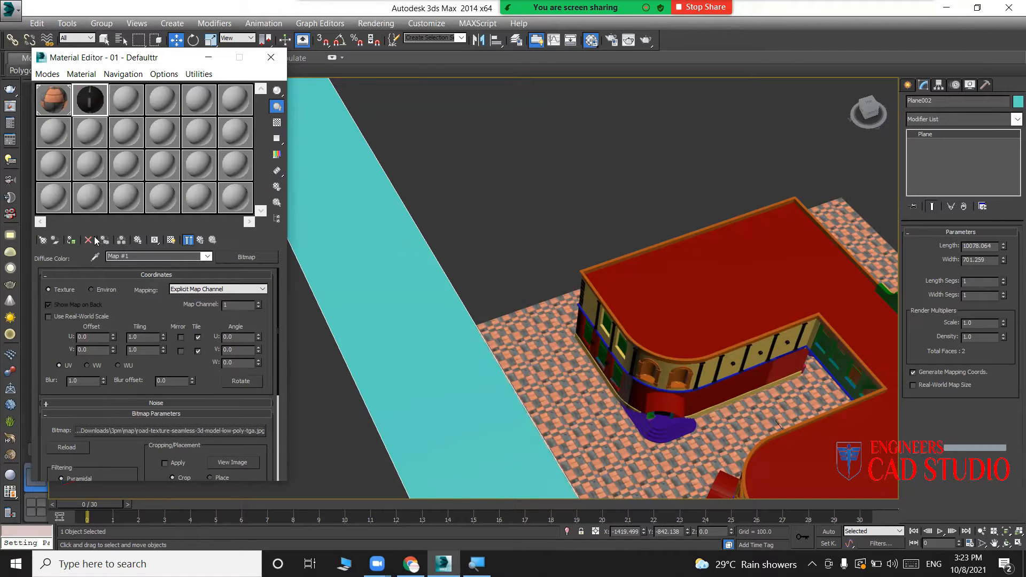
pyautogui.click(72, 240)
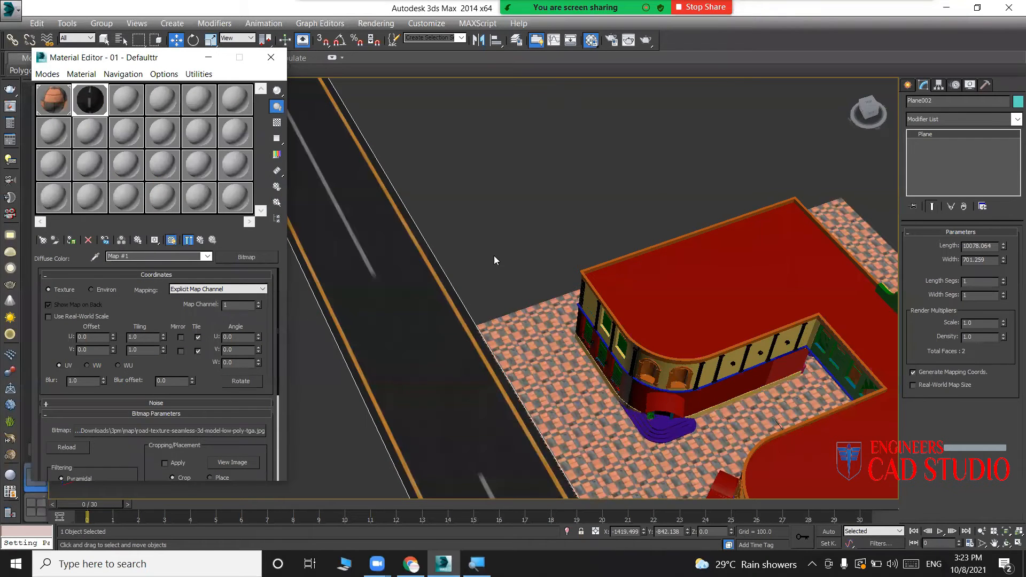
# Add a planar UVW Map to the road strip and reduce the mapping length to about 605 so the lane dashes repeat.
pyautogui.scroll(-3, 495, 261)
pyautogui.click(943, 117)
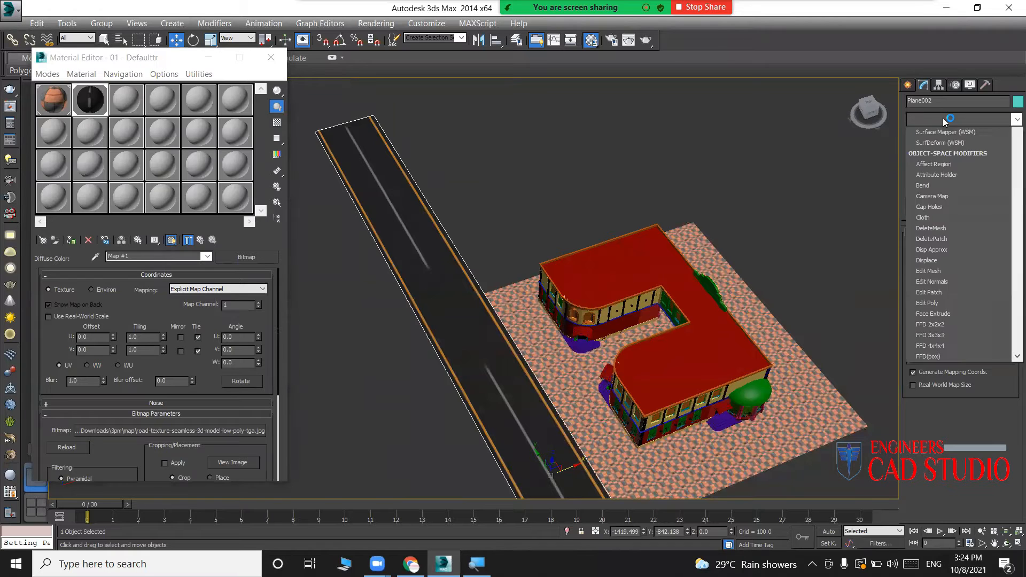
pyautogui.press('u')
pyautogui.press('u')
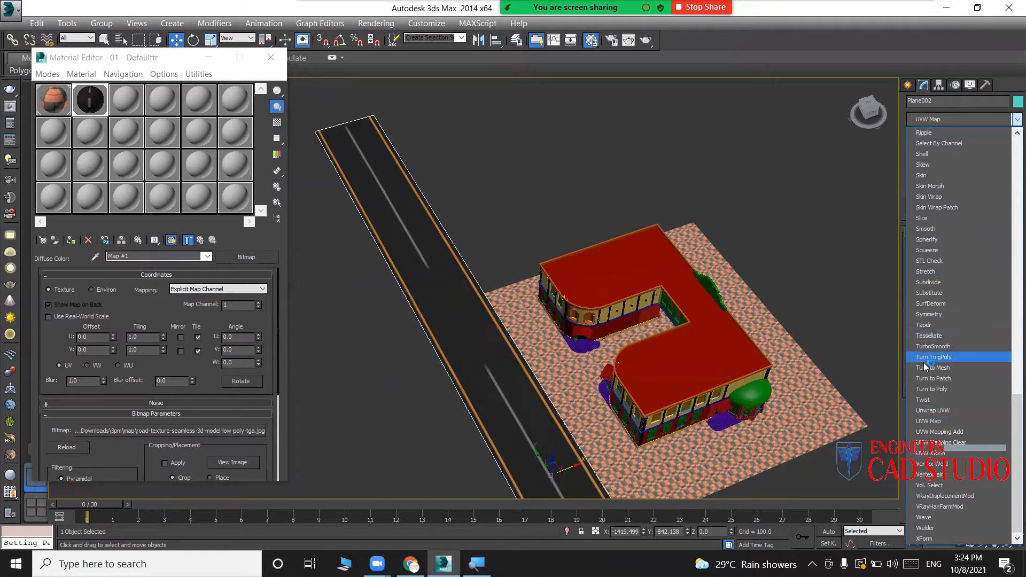
pyautogui.click(930, 422)
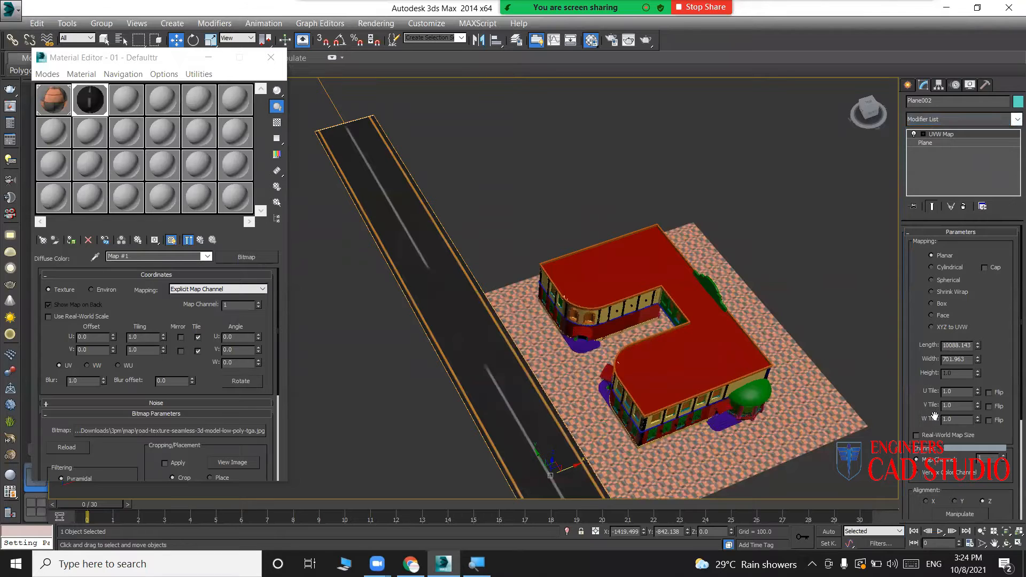
pyautogui.moveTo(980, 346); pyautogui.dragTo(979, 404)
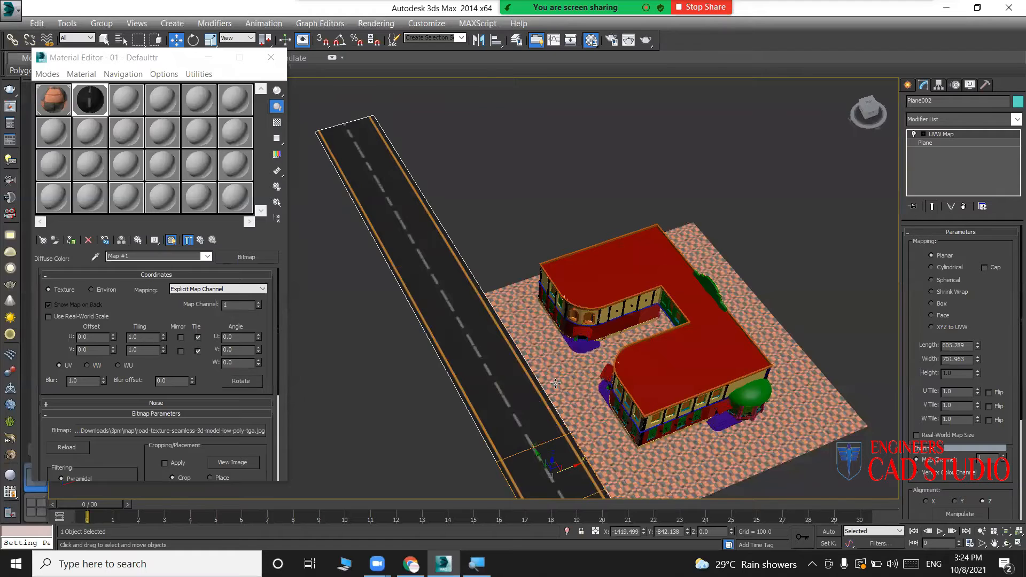
pyautogui.scroll(-8, 556, 383)
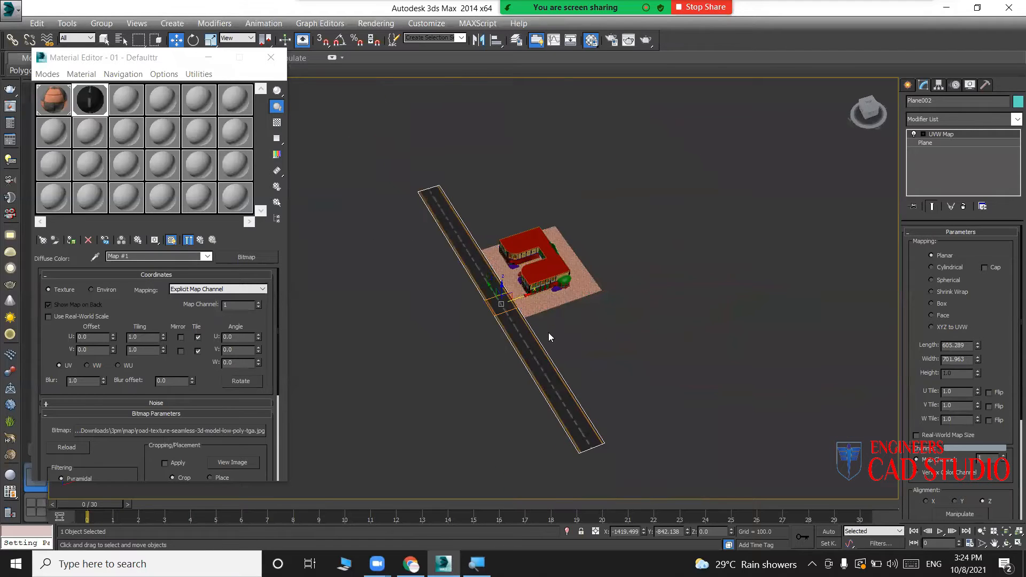
pyautogui.moveTo(550, 327); pyautogui.dragTo(537, 347, button='middle')
pyautogui.click(636, 334)
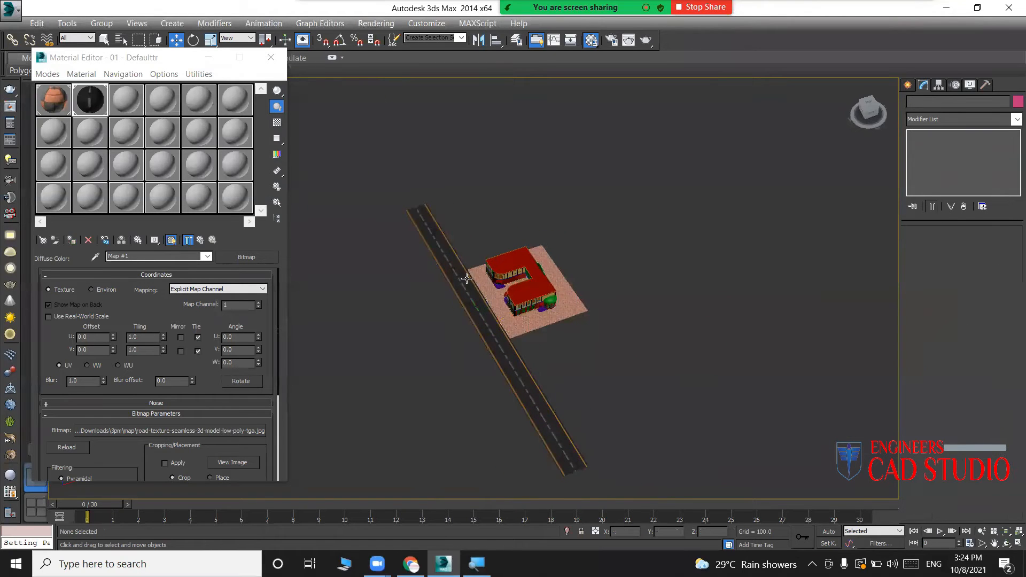
pyautogui.scroll(6, 466, 278)
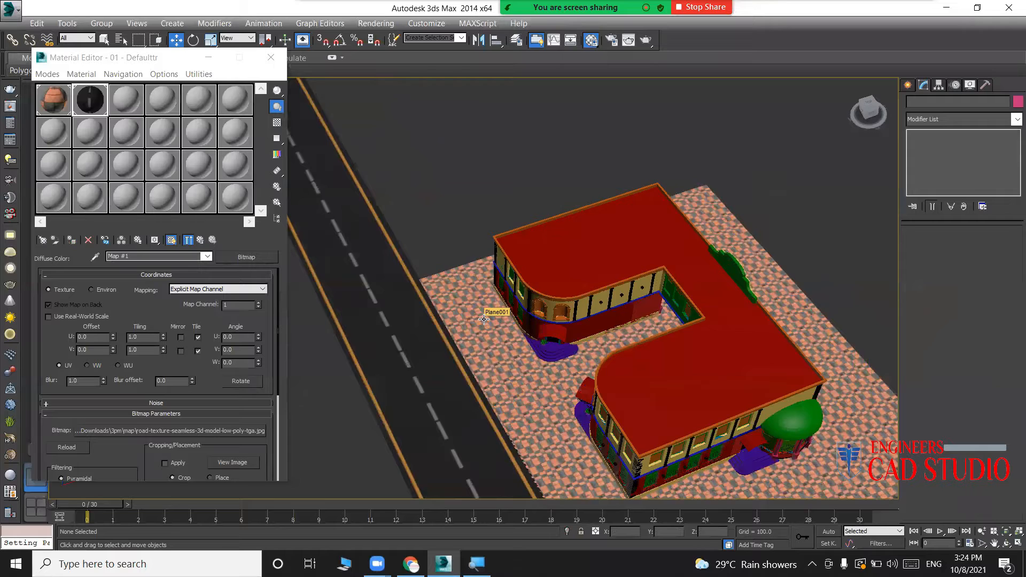
# In the top view, trace an open line about 2297 units wide along the paved plane's three edges away from the road.
pyautogui.scroll(-2, 483, 319)
pyautogui.press('t')
pyautogui.moveTo(551, 281); pyautogui.dragTo(485, 300, button='middle')
pyautogui.moveTo(521, 271); pyautogui.dragTo(509, 277, button='middle')
pyautogui.click(907, 84)
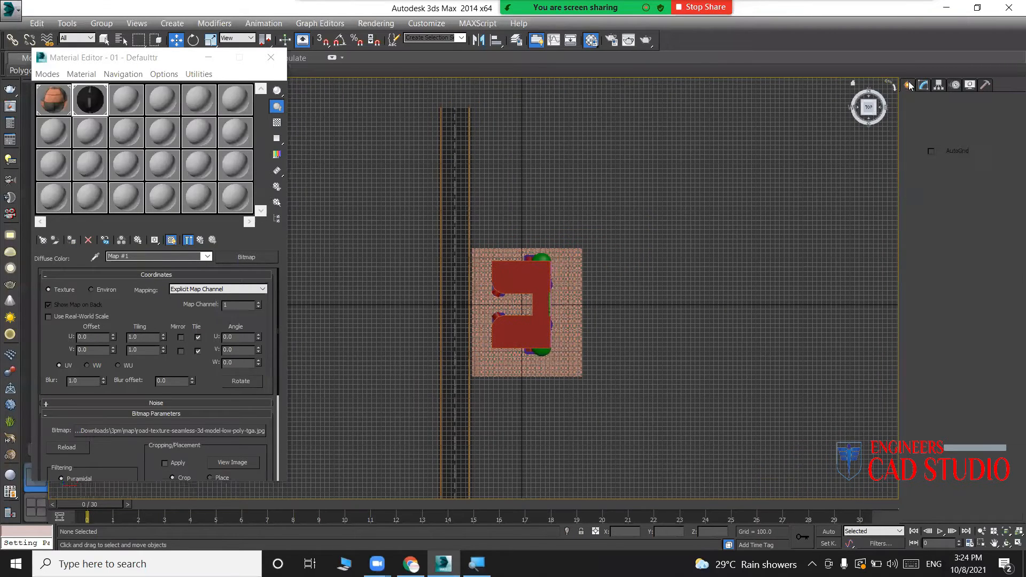
pyautogui.click(925, 104)
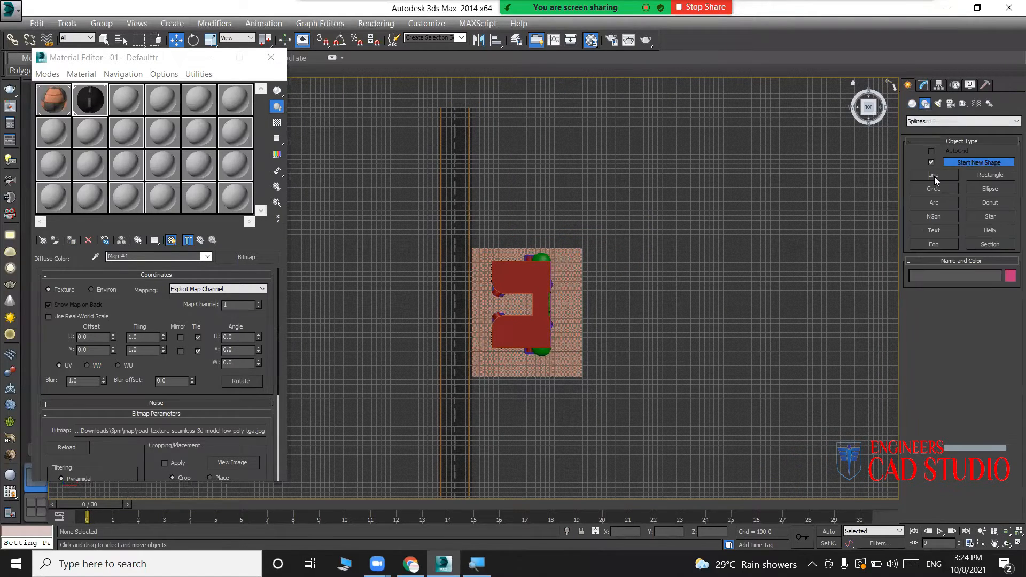
pyautogui.click(934, 176)
pyautogui.scroll(3, 517, 318)
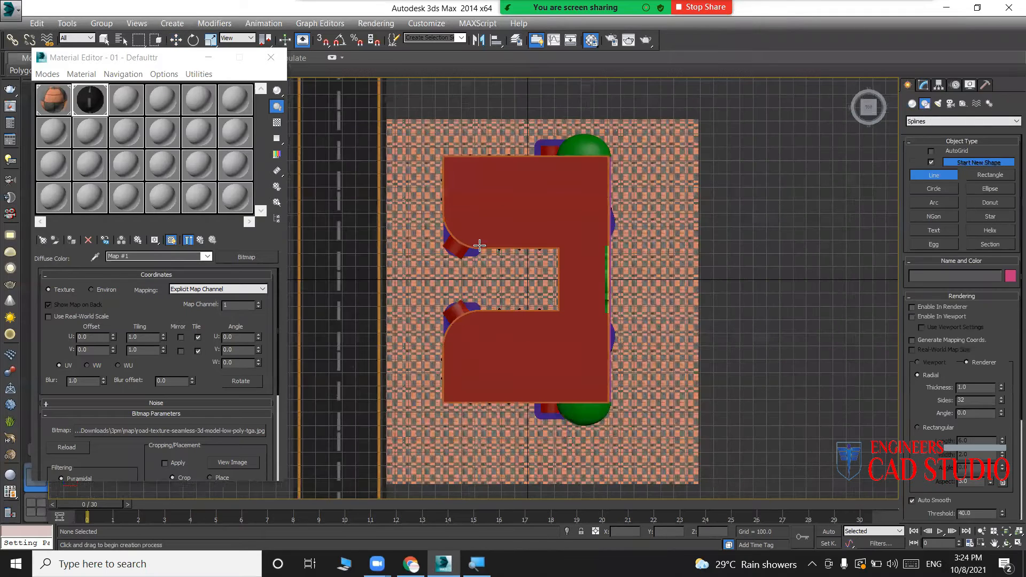
pyautogui.click(388, 123)
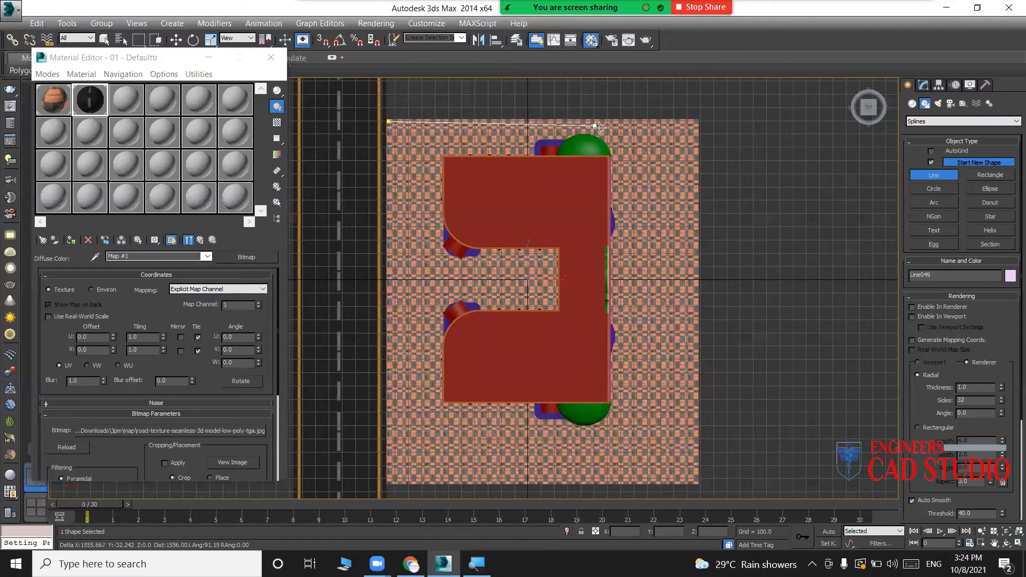
pyautogui.click(695, 121)
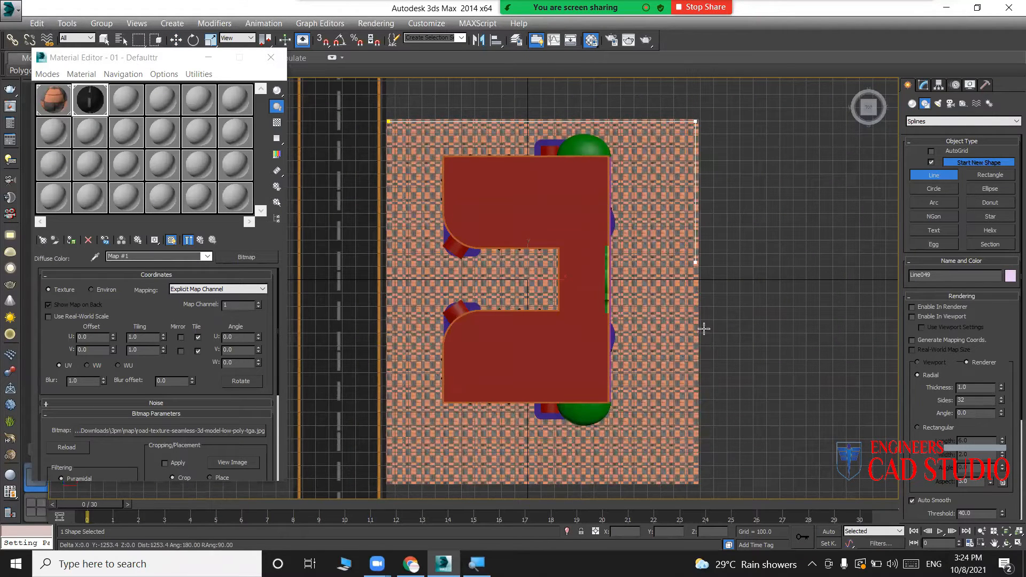
pyautogui.click(696, 481)
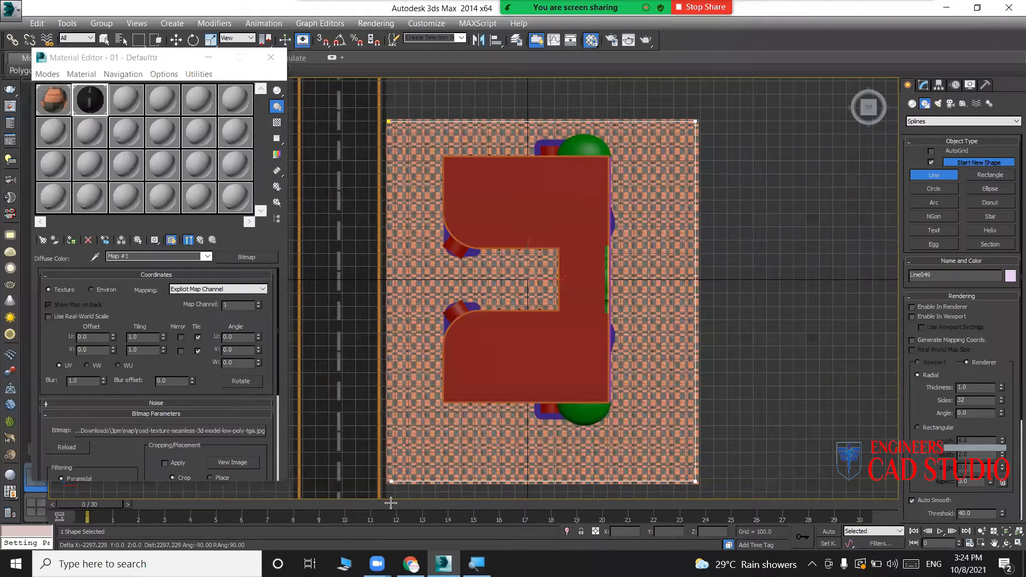
pyautogui.click(388, 500)
pyautogui.rightClick(477, 392)
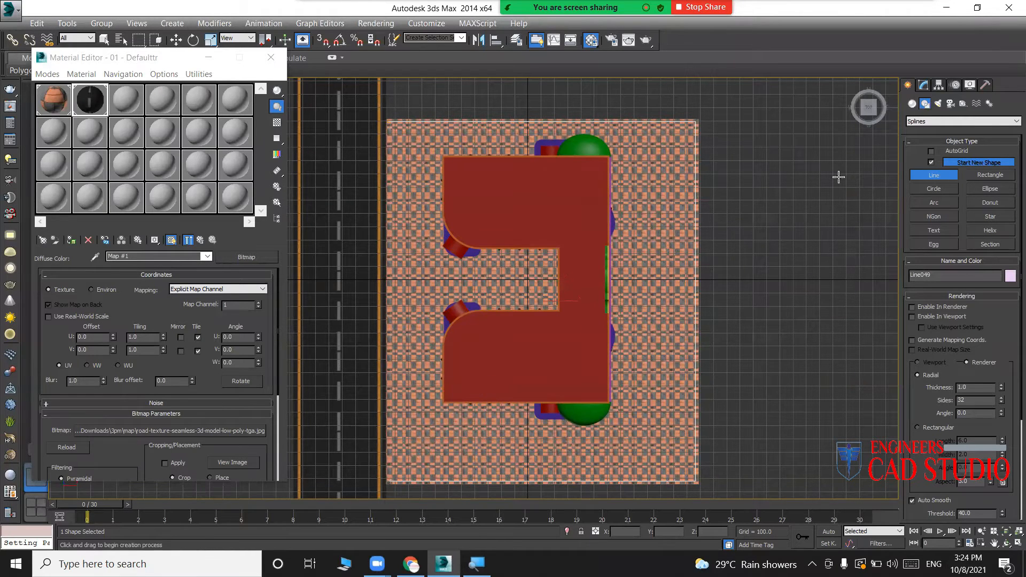
# Select the boundary line at spline level and give it a thin outline as the wall thickness.
pyautogui.click(924, 85)
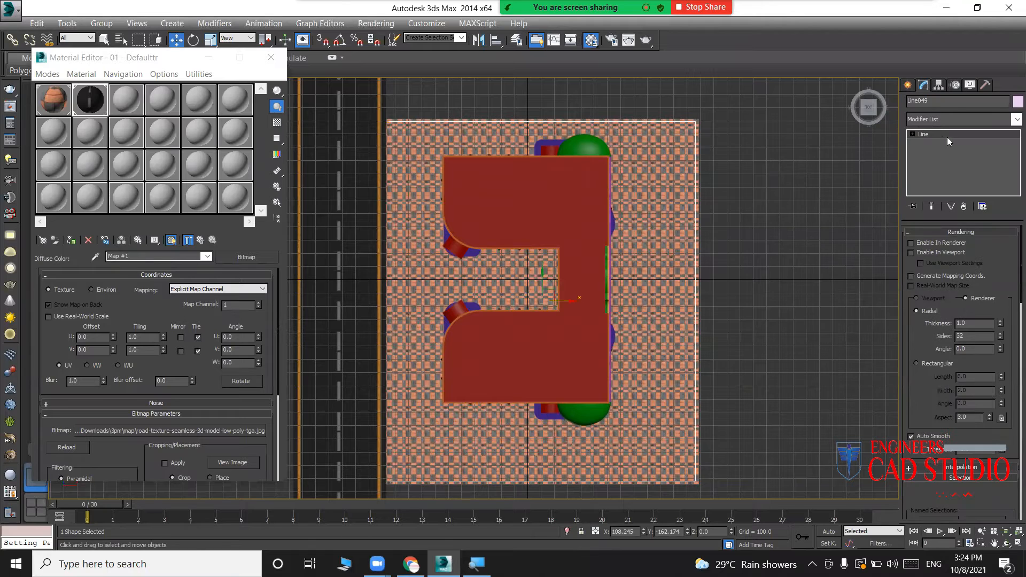
pyautogui.click(914, 134)
pyautogui.click(931, 161)
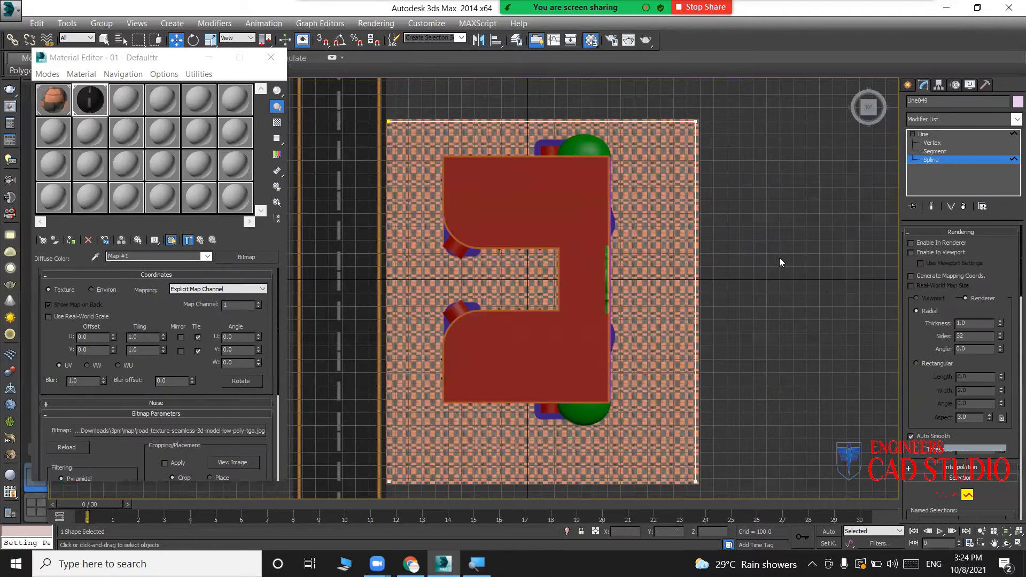
pyautogui.moveTo(687, 213); pyautogui.dragTo(686, 215)
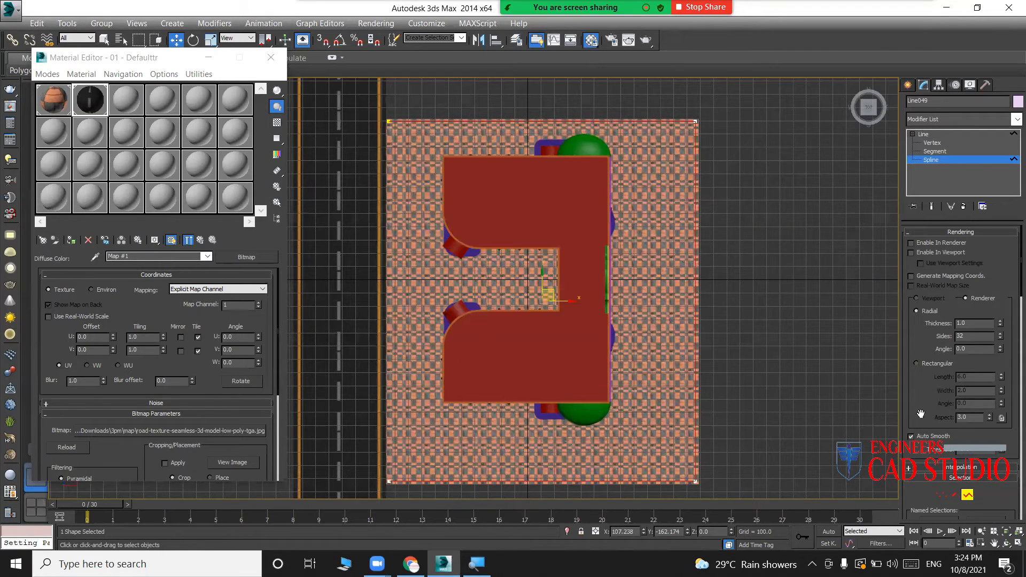
pyautogui.scroll(-5, 944, 291)
pyautogui.scroll(-10, 940, 334)
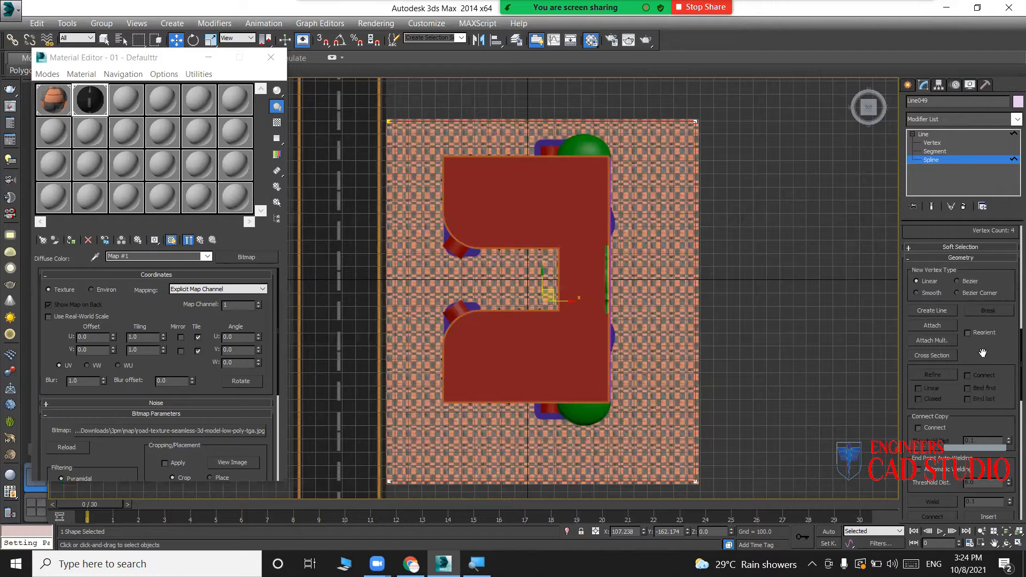
pyautogui.moveTo(1009, 427); pyautogui.dragTo(1010, 412)
pyautogui.moveTo(591, 224); pyautogui.dragTo(663, 257, button='middle')
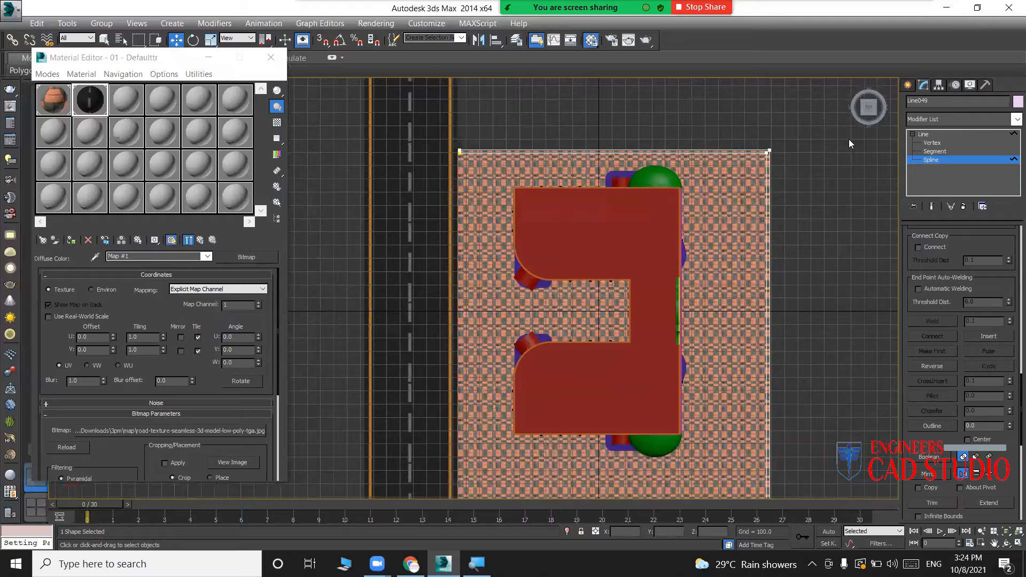
# Extrude the outlined boundary line 150 units to raise the wall around the paved plane.
pyautogui.click(934, 122)
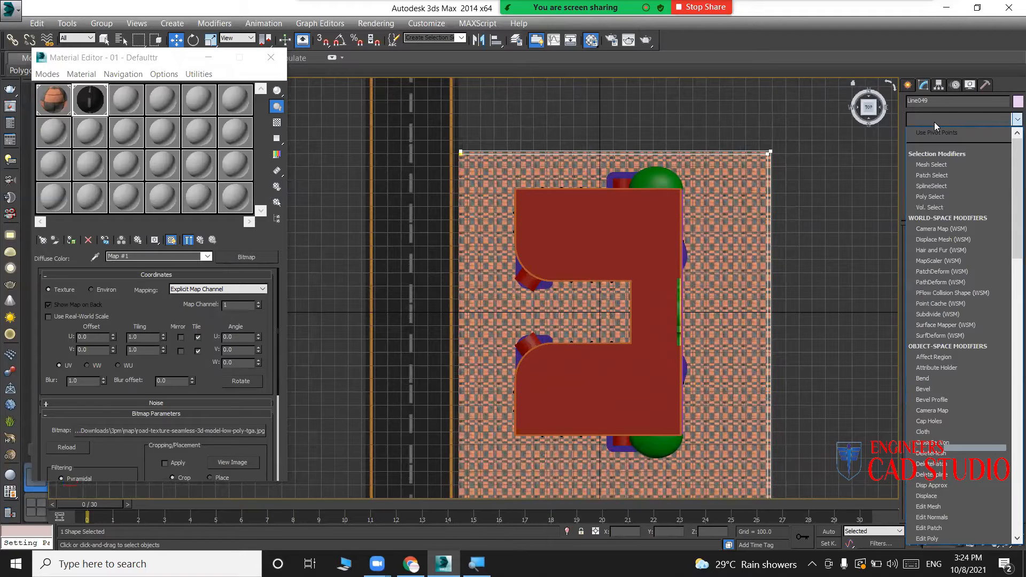
pyautogui.scroll(-10, 933, 121)
pyautogui.click(939, 134)
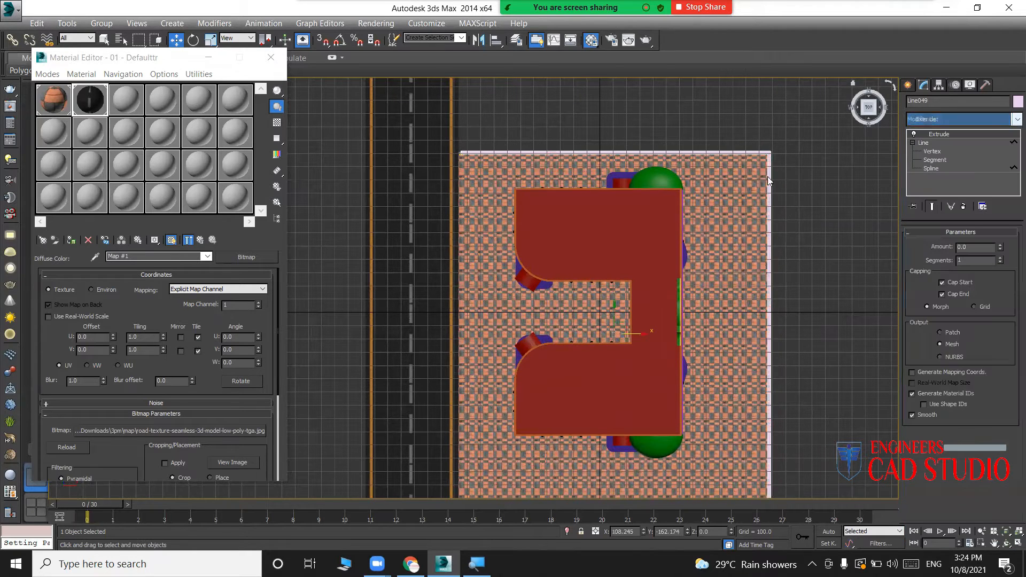
pyautogui.scroll(2, 715, 220)
pyautogui.keyDown('alt'); pyautogui.moveTo(741, 230); pyautogui.dragTo(798, 134, button='middle'); pyautogui.keyUp('alt')
pyautogui.scroll(4, 631, 340)
pyautogui.scroll(-4, 674, 330)
pyautogui.keyDown('alt'); pyautogui.moveTo(633, 356); pyautogui.dragTo(543, 355, button='middle'); pyautogui.keyUp('alt')
pyautogui.scroll(5, 543, 354)
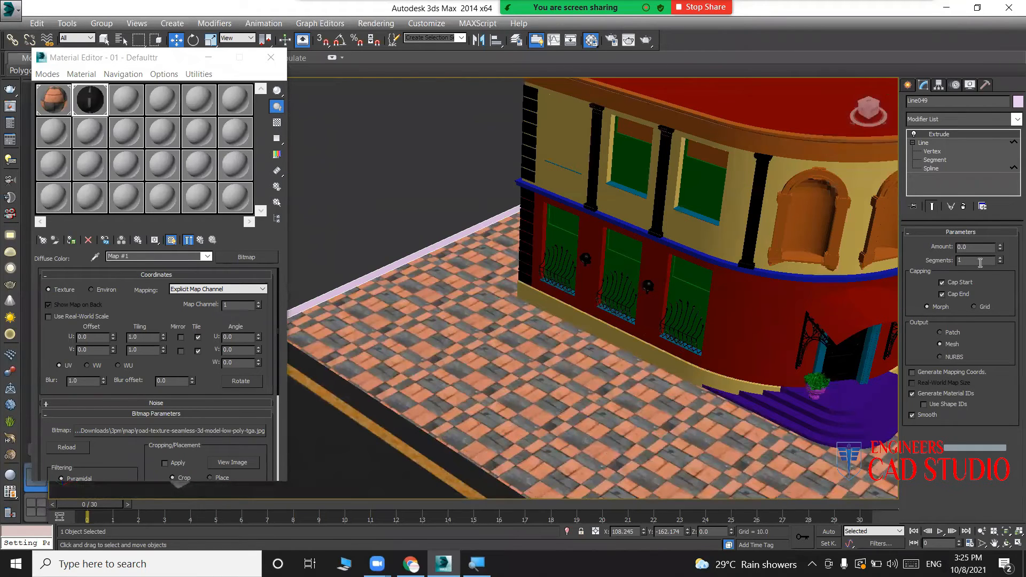
pyautogui.moveTo(1000, 249); pyautogui.dragTo(981, 151)
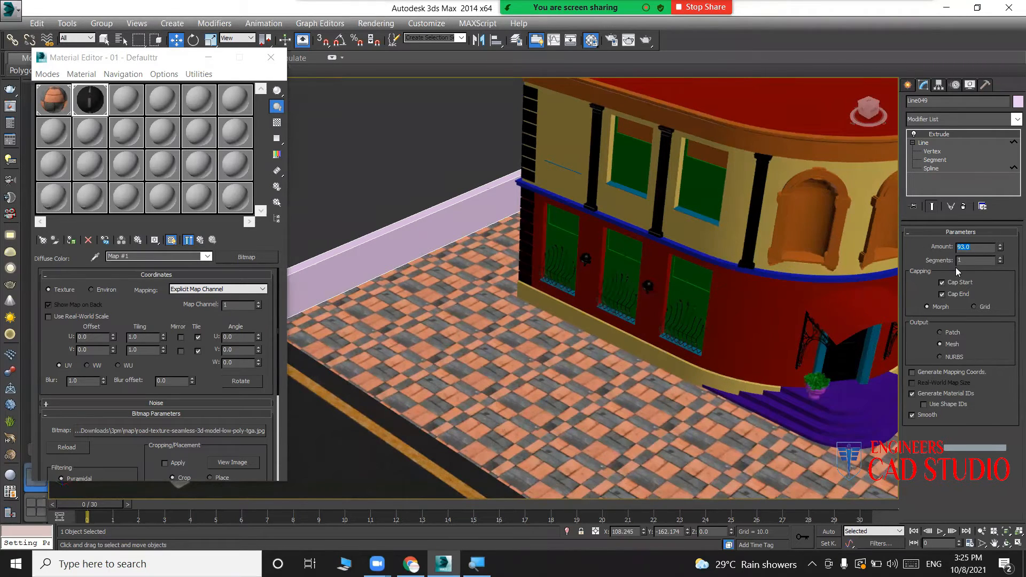
pyautogui.press('Return')
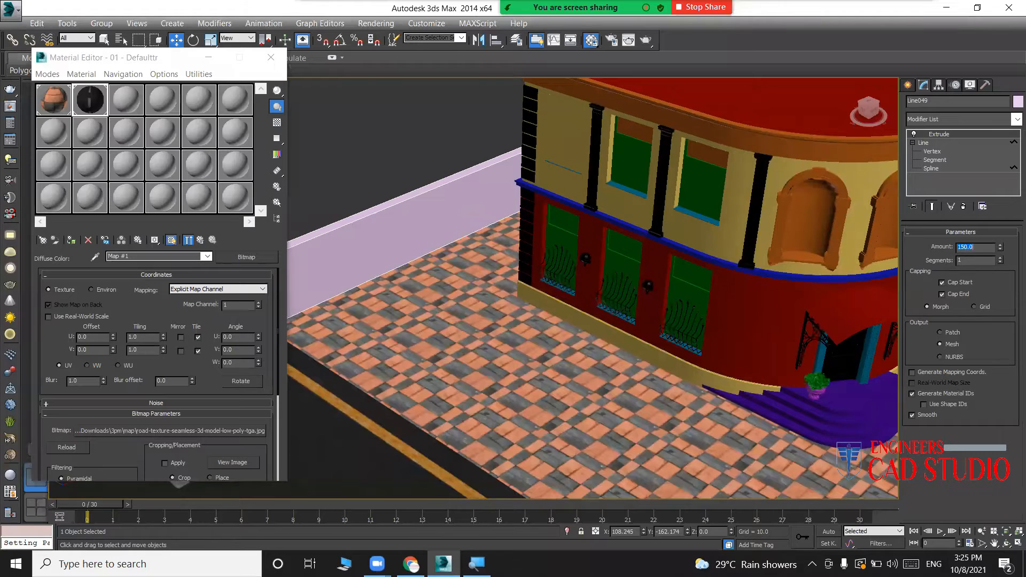
# Select the third material slot, switch to Chrome and search Google Images for "texture paint for concrete".
pyautogui.click(133, 102)
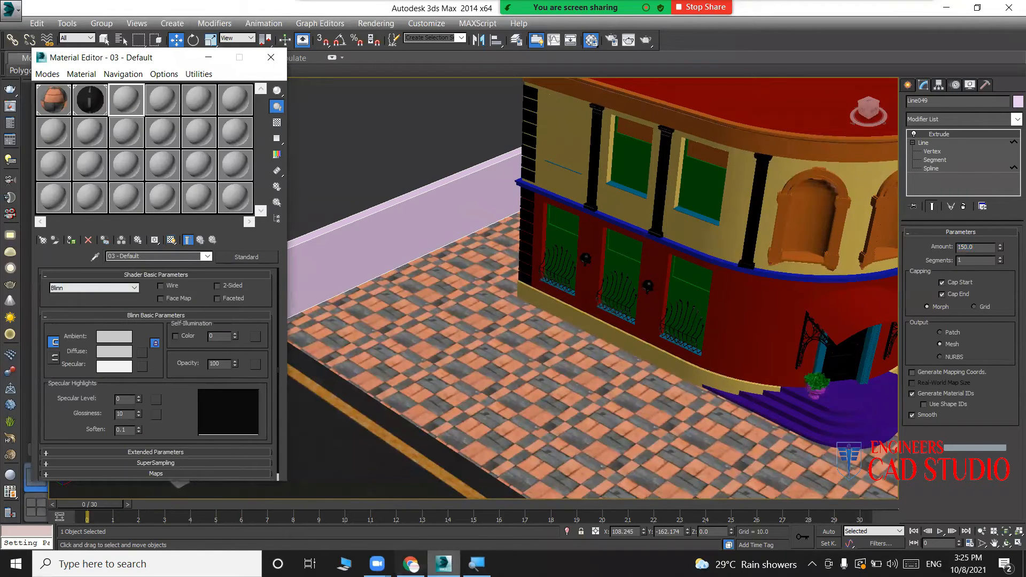
pyautogui.click(411, 563)
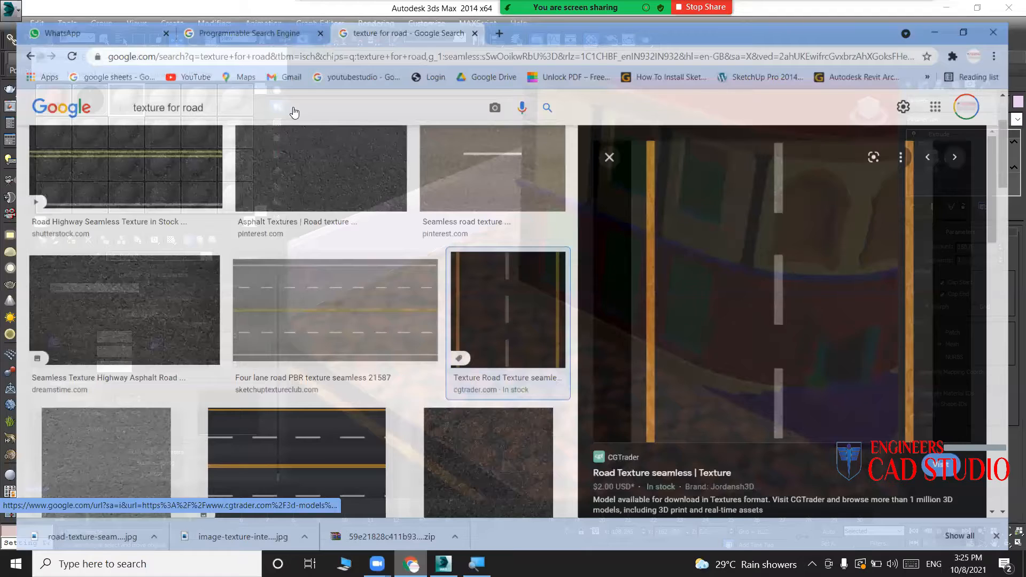
pyautogui.doubleClick(177, 89)
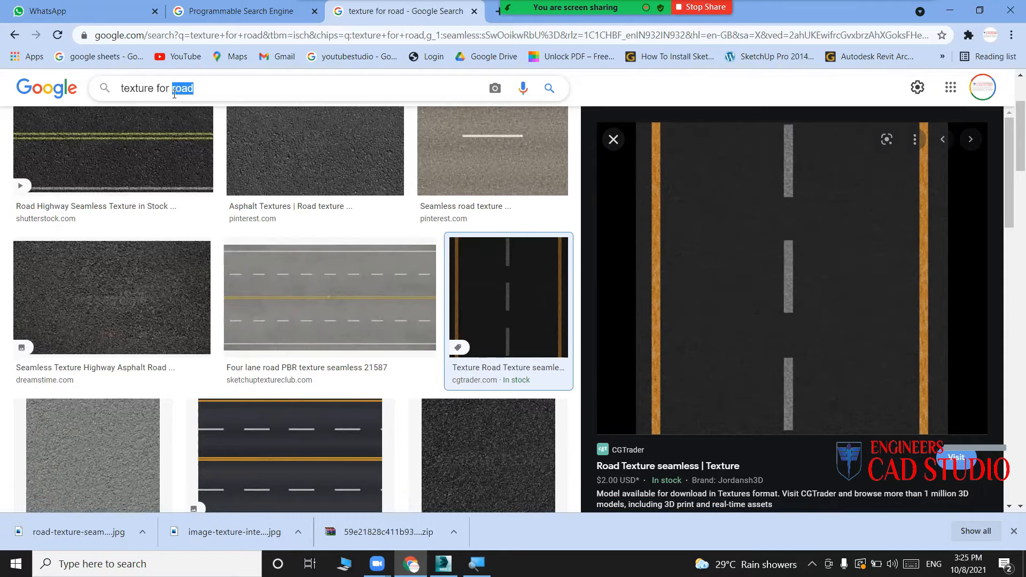
pyautogui.write('conc')
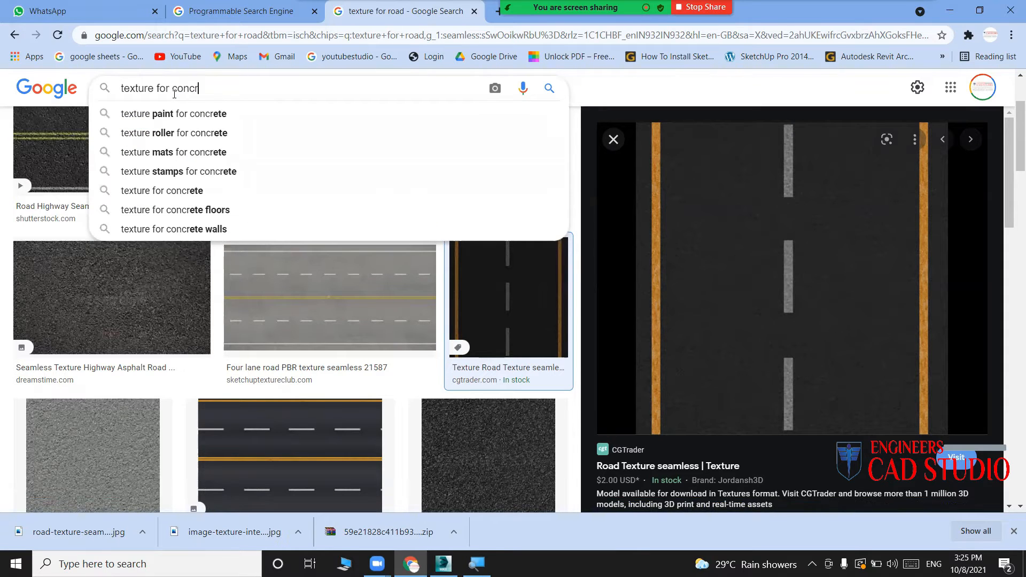
pyautogui.click(184, 114)
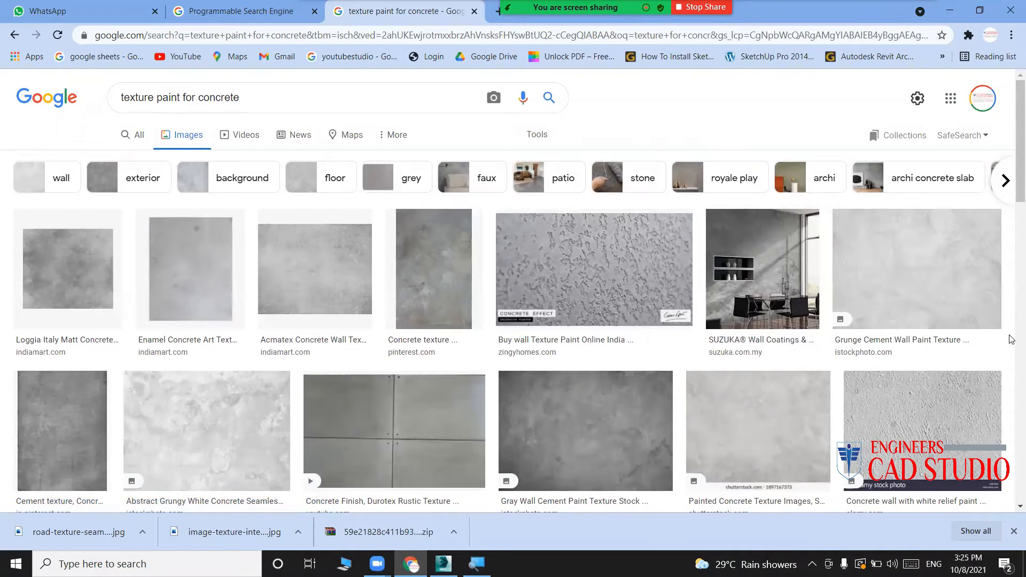
pyautogui.scroll(-3, 914, 295)
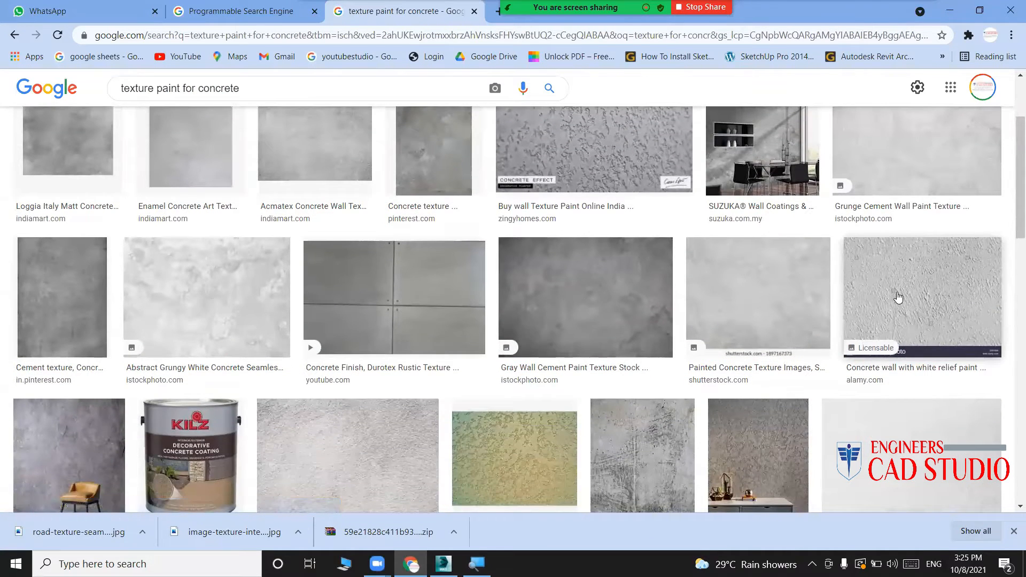
pyautogui.scroll(-1, 655, 328)
pyautogui.scroll(-2, 893, 353)
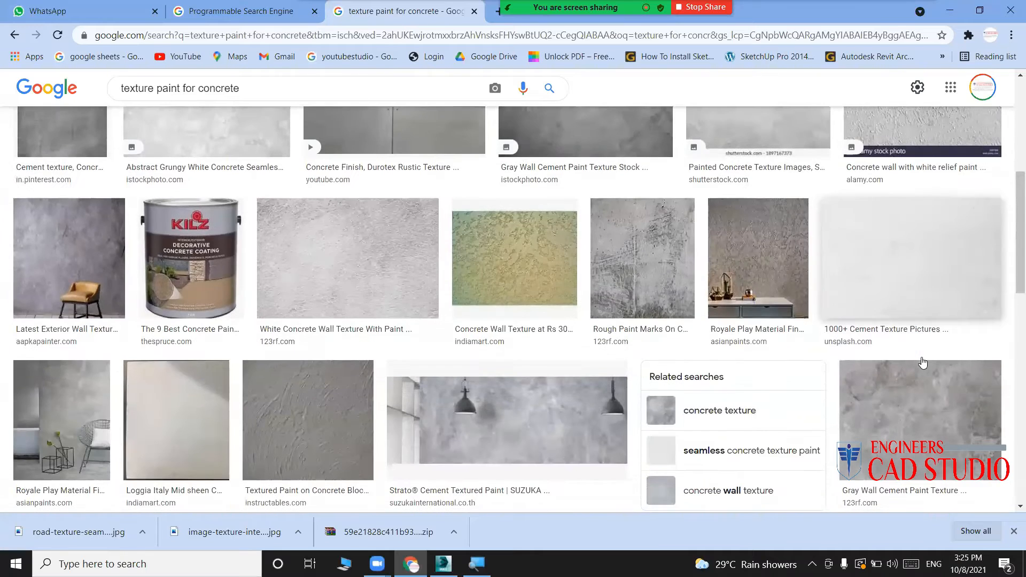
pyautogui.click(878, 287)
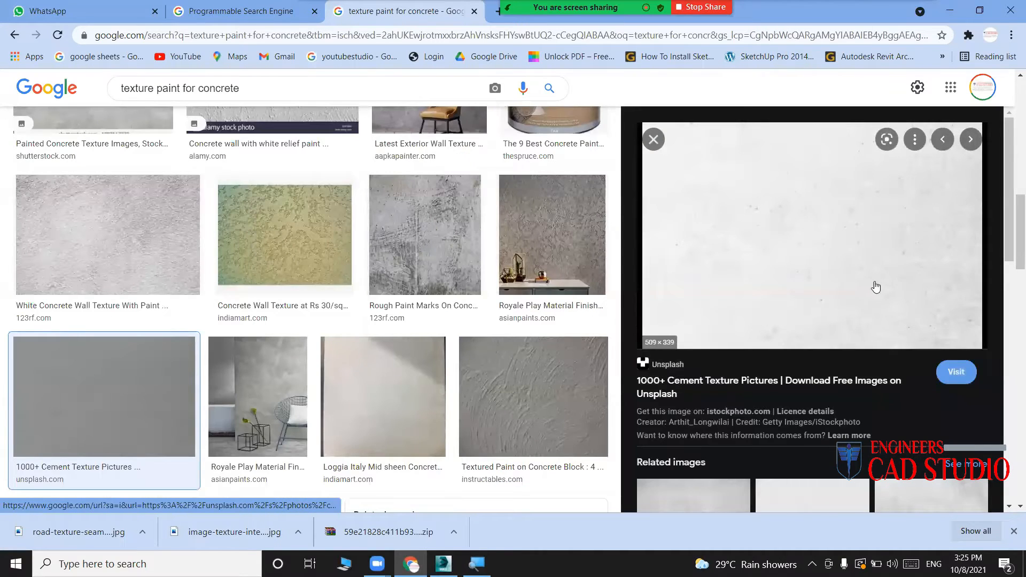
pyautogui.rightClick(809, 236)
pyautogui.click(877, 392)
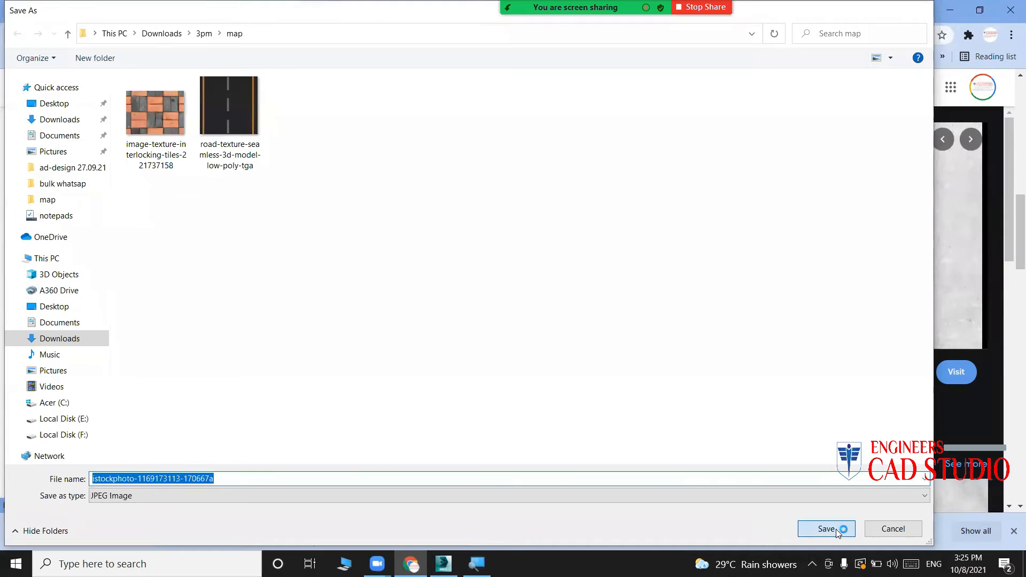
pyautogui.click(835, 529)
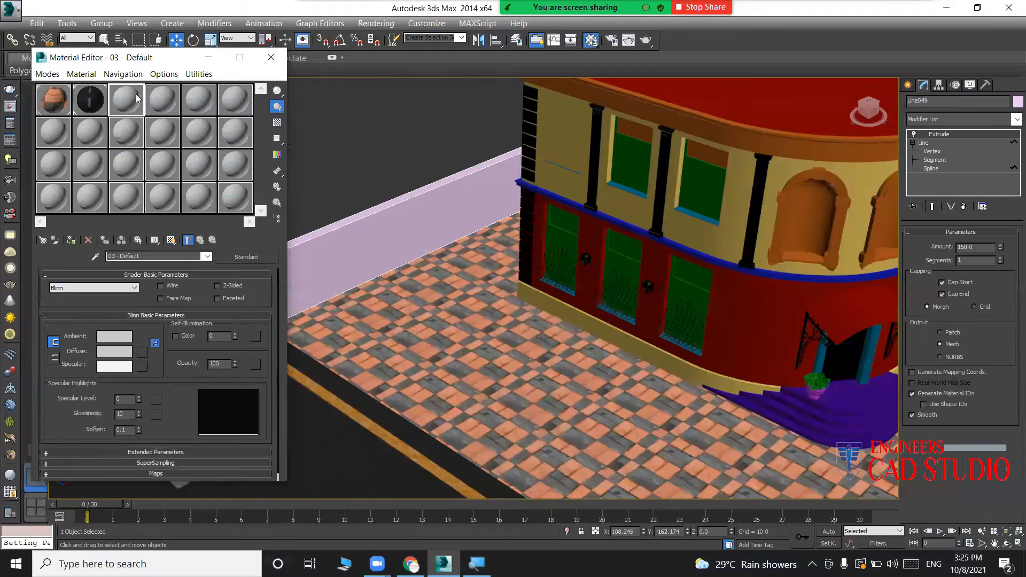
# In 3ds Max, copy the road material onto the third slot and rename the copy 01 - Defaulttrwe.
pyautogui.moveTo(99, 101); pyautogui.dragTo(119, 98)
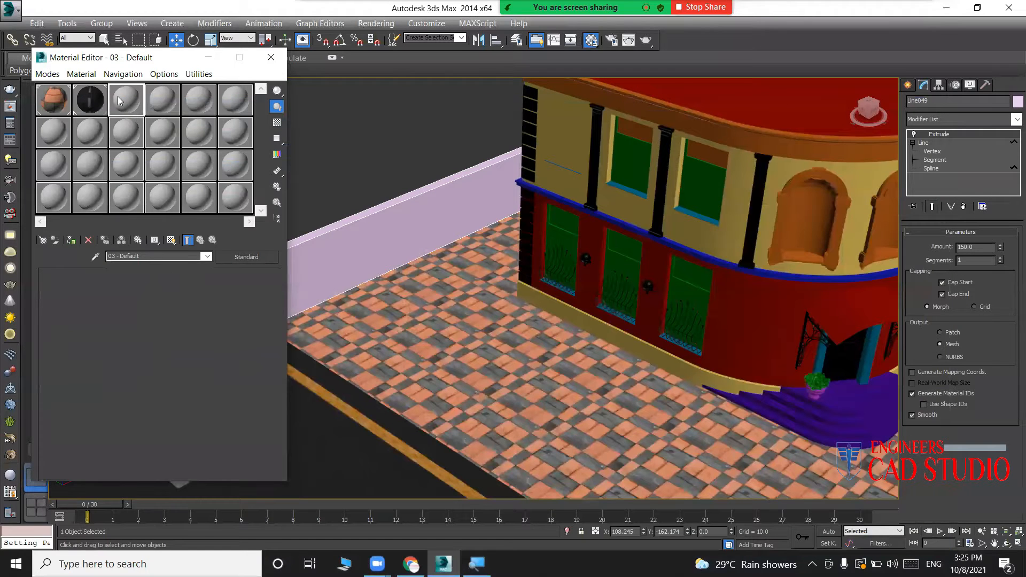
pyautogui.click(159, 259)
pyautogui.write('we')
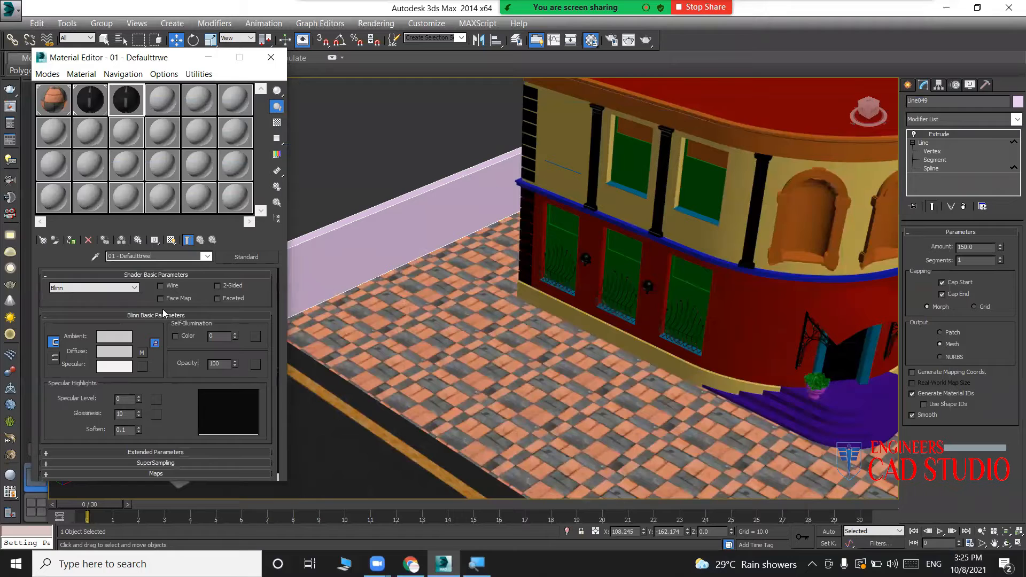
pyautogui.click(141, 352)
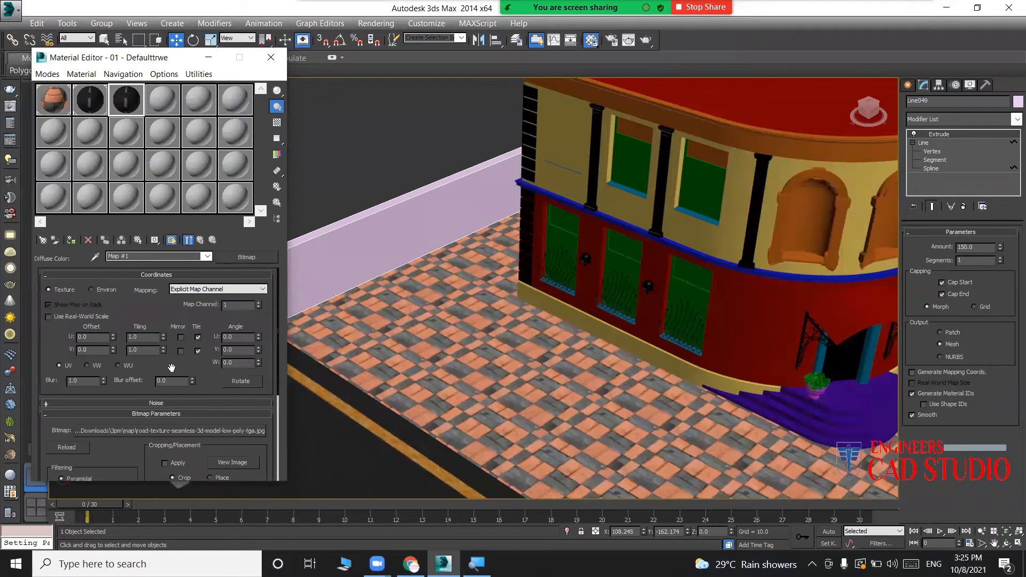
pyautogui.click(244, 430)
pyautogui.click(247, 192)
pyautogui.doubleClick(246, 191)
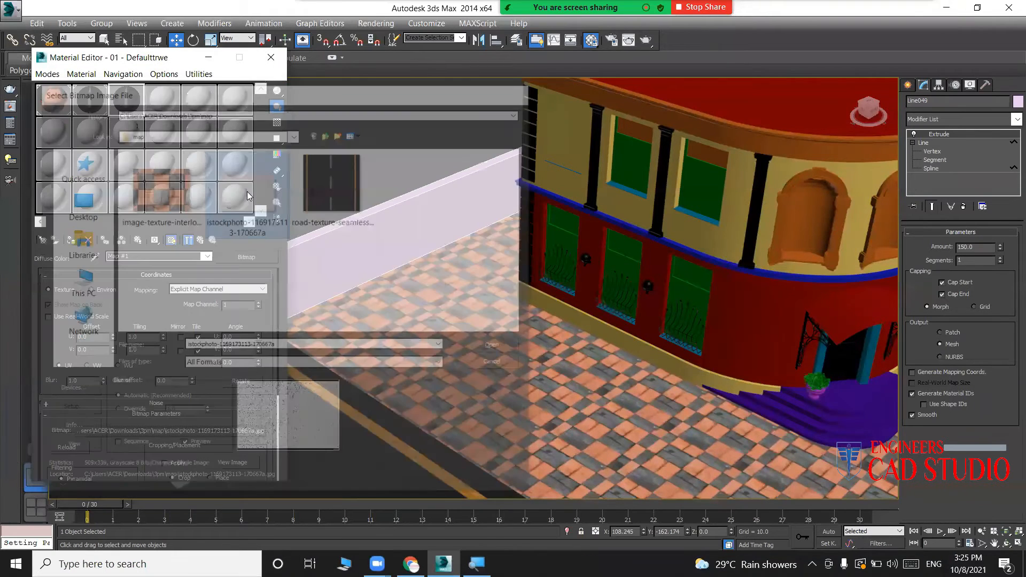
pyautogui.click(73, 241)
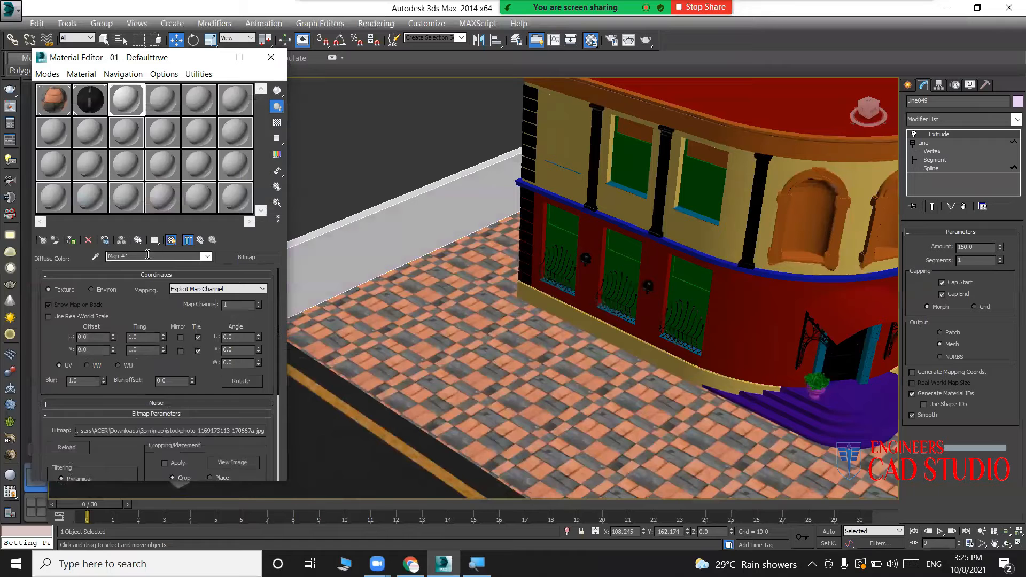
# Try a MapScaler modifier on the boundary wall and delete it from the modifier stack.
pyautogui.click(967, 119)
pyautogui.press('m')
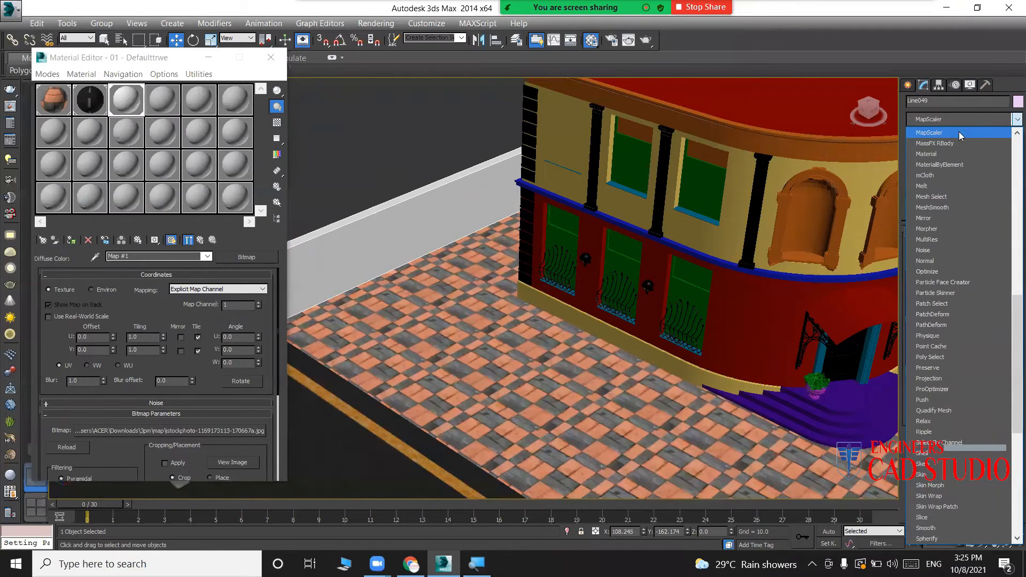
pyautogui.click(959, 131)
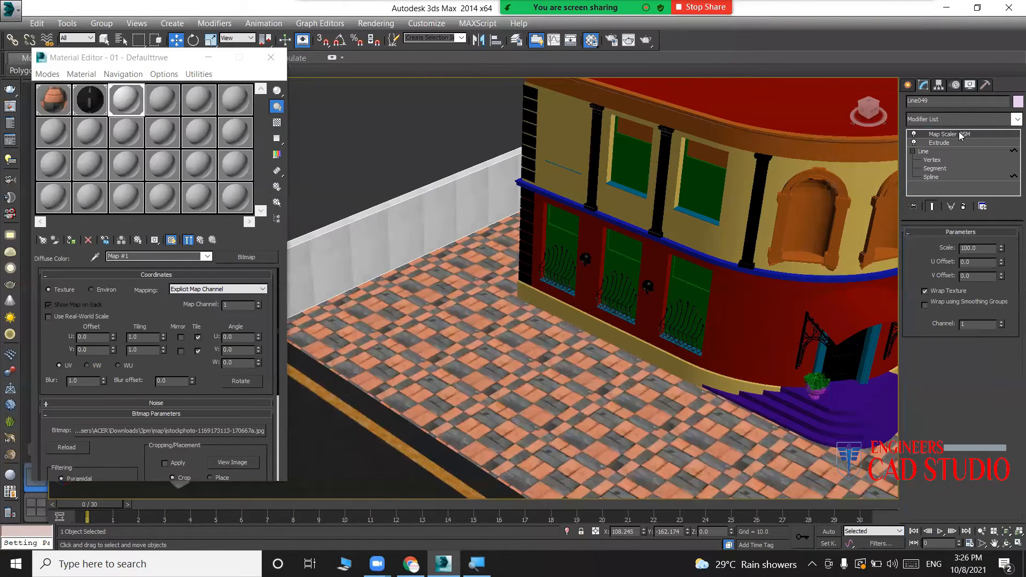
pyautogui.rightClick(959, 132)
pyautogui.click(949, 142)
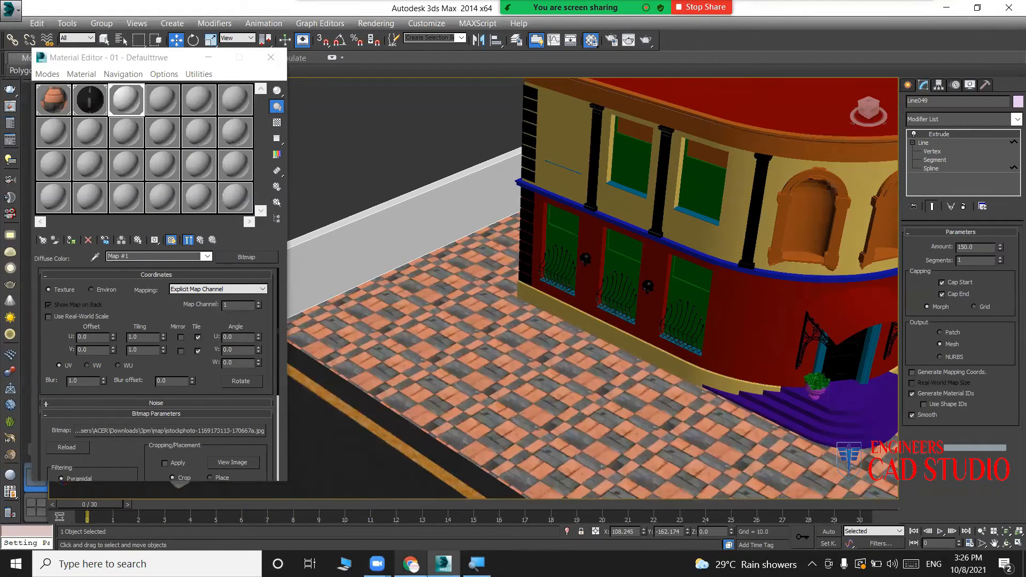
# Switch to Chrome and refine the image search to "texture paint for concrete seamless".
pyautogui.click(410, 564)
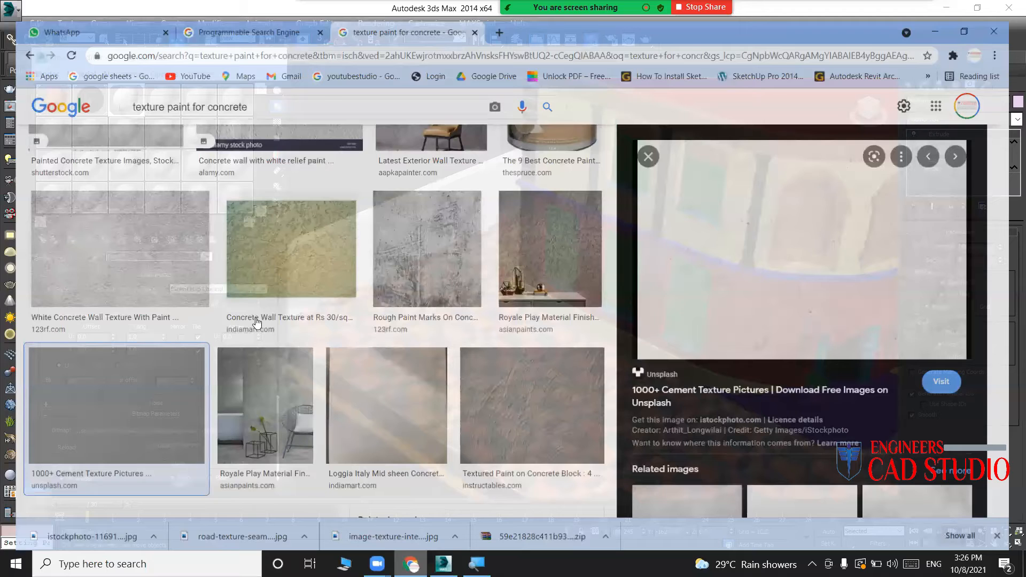
pyautogui.scroll(-4, 281, 298)
pyautogui.scroll(8, 281, 299)
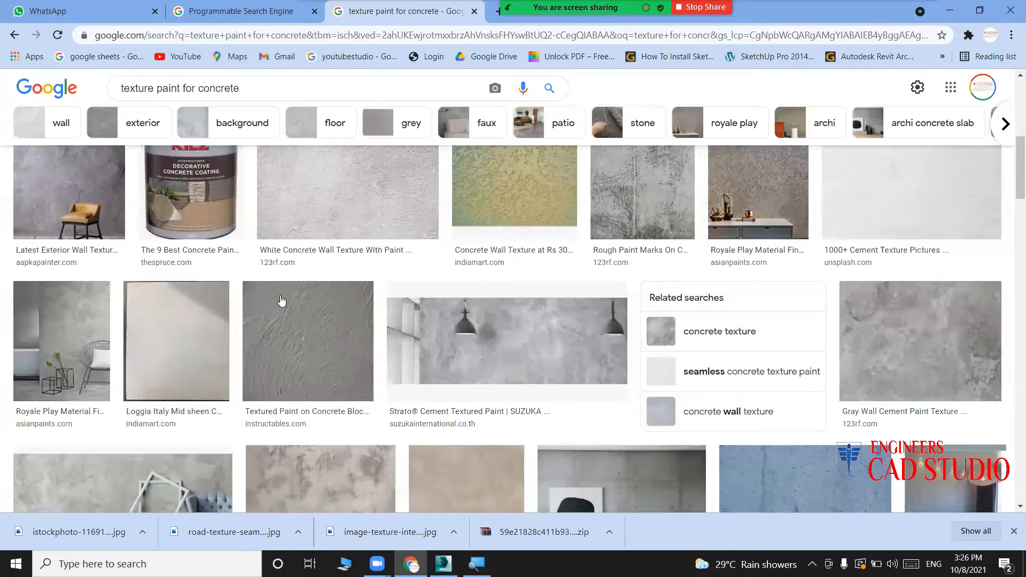
pyautogui.scroll(10, 281, 300)
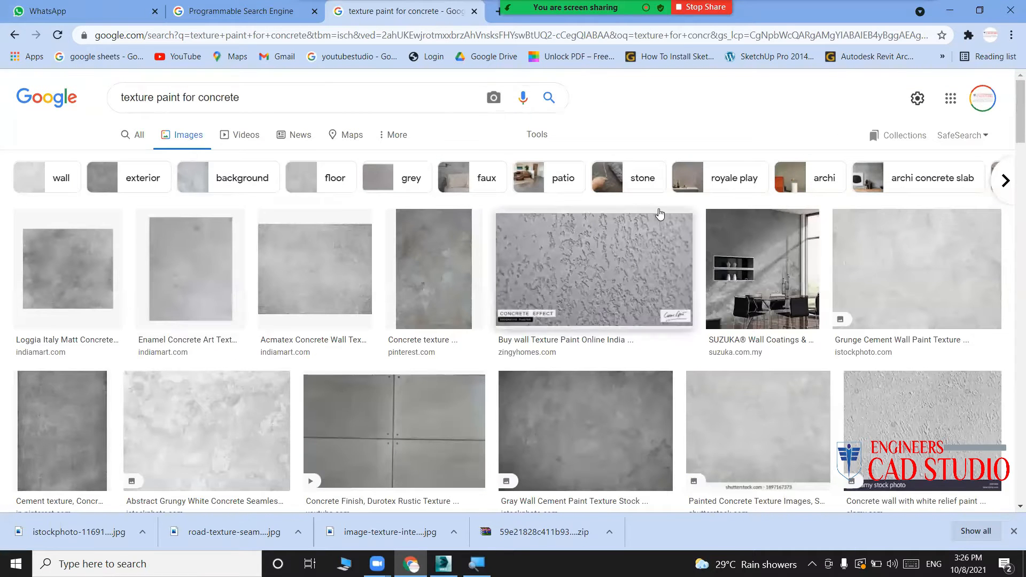
pyautogui.click(243, 97)
pyautogui.write('s')
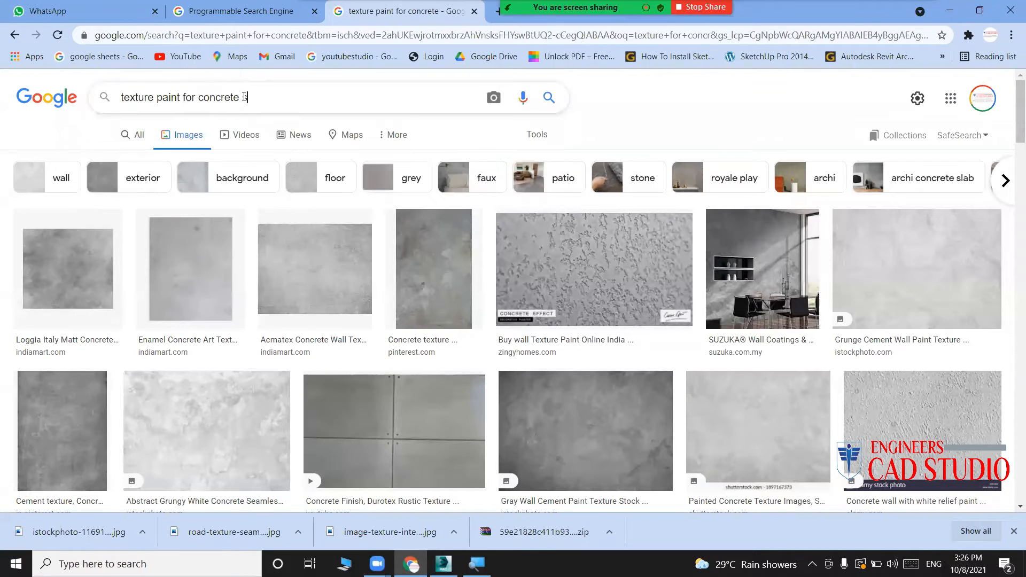
pyautogui.write('eemles')
pyautogui.press('Return')
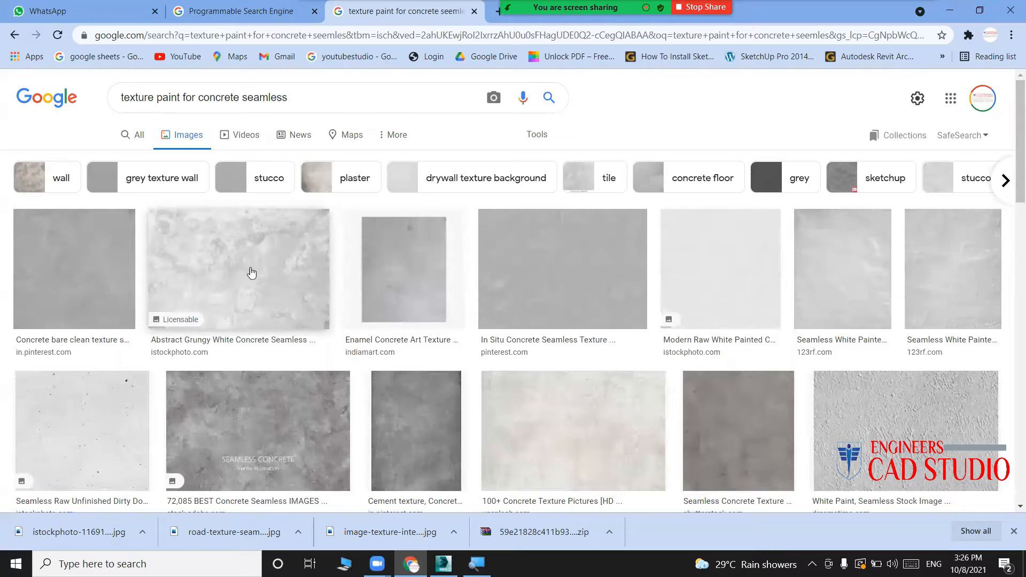
pyautogui.click(580, 294)
pyautogui.rightClick(769, 274)
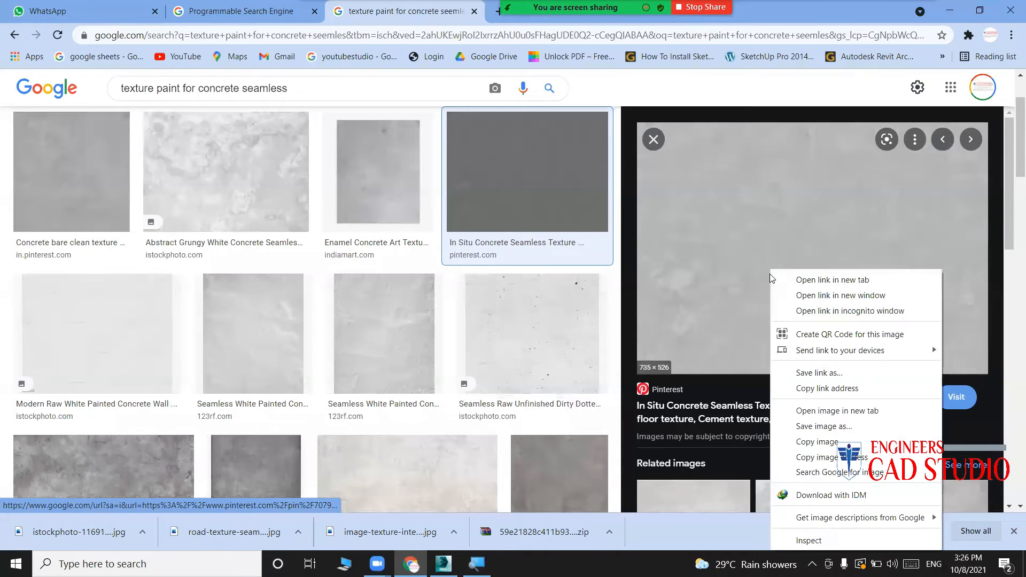
pyautogui.click(817, 426)
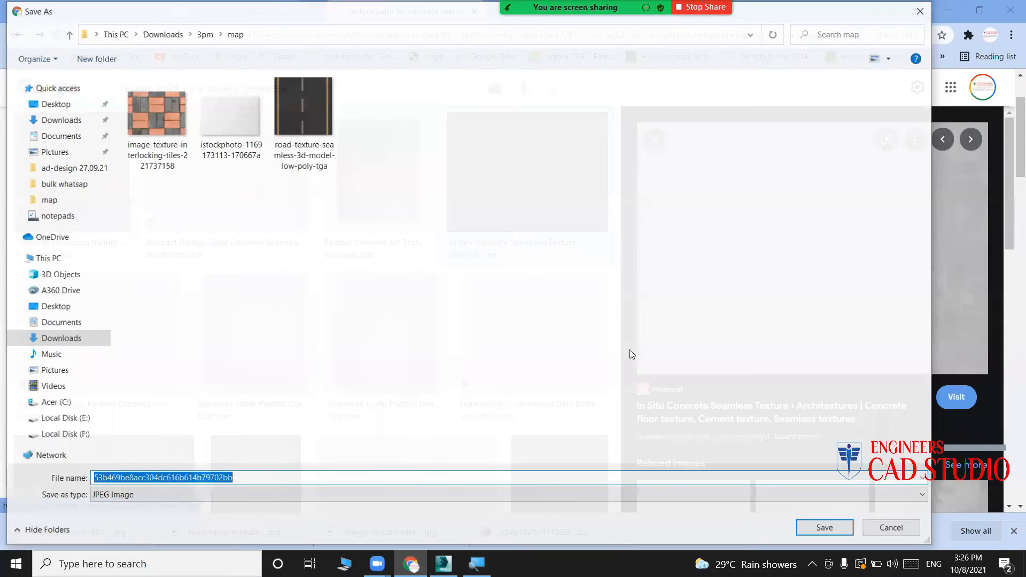
pyautogui.click(230, 115)
pyautogui.click(834, 529)
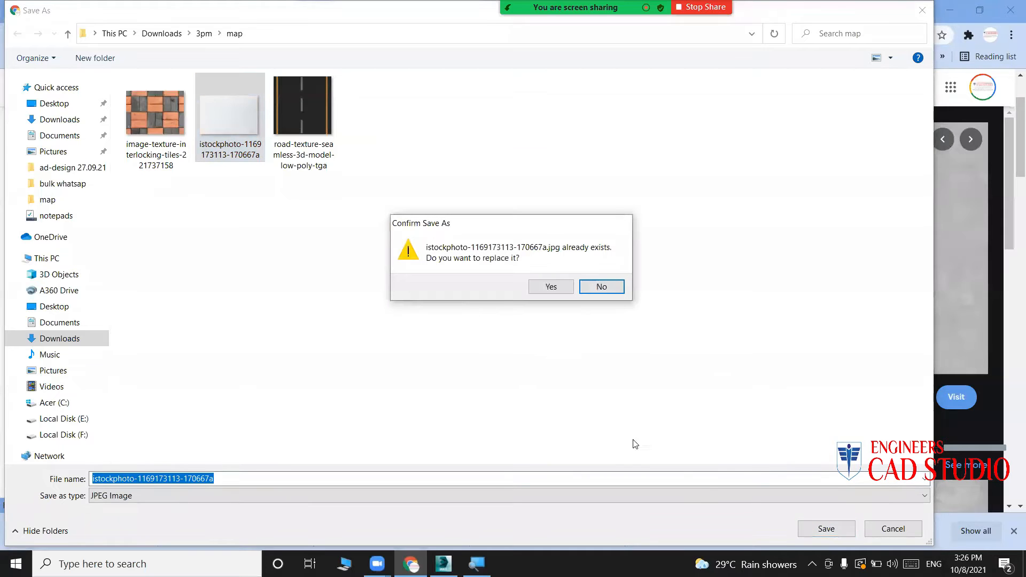
pyautogui.click(549, 287)
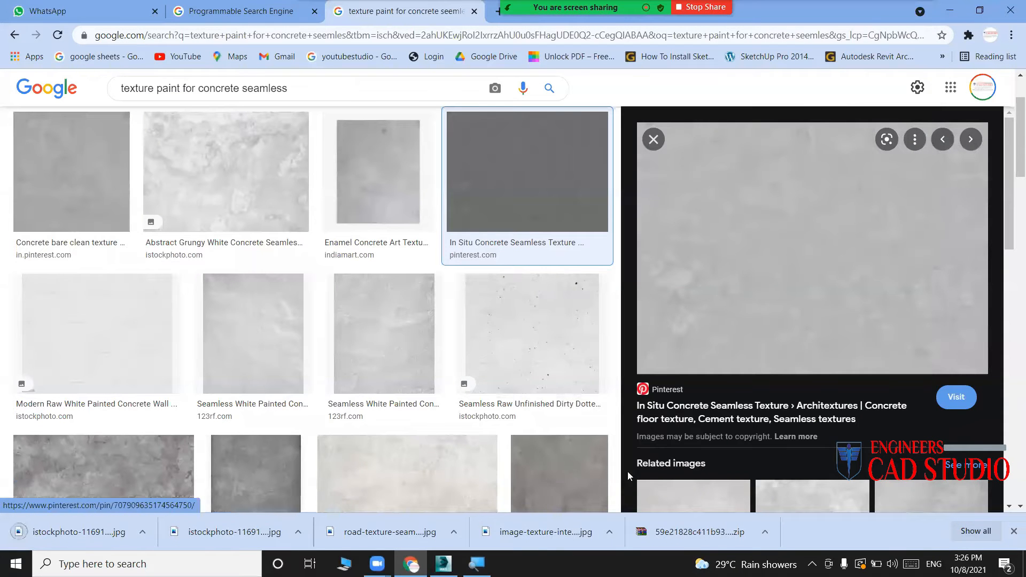
pyautogui.click(443, 563)
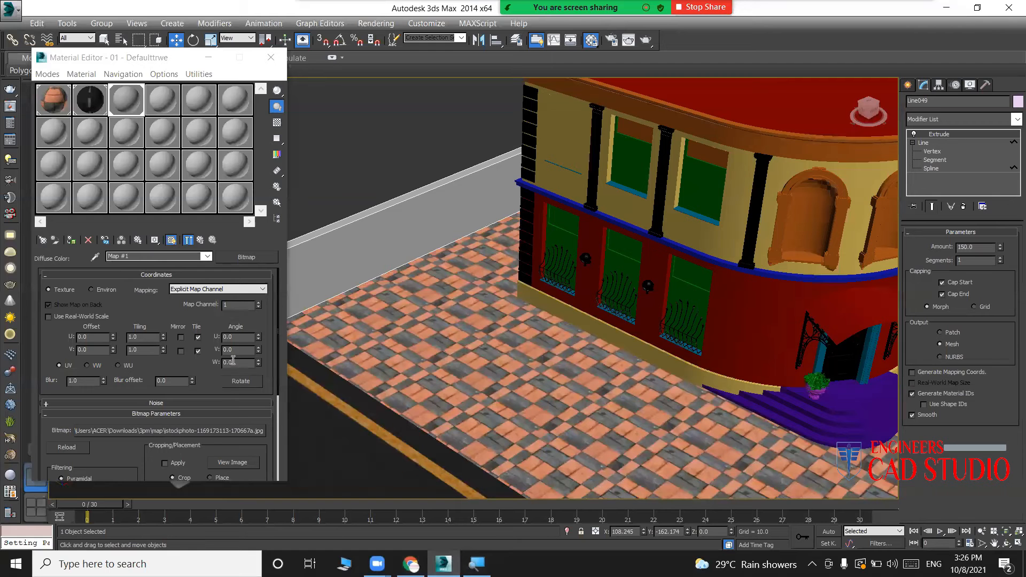
pyautogui.click(211, 431)
pyautogui.click(262, 184)
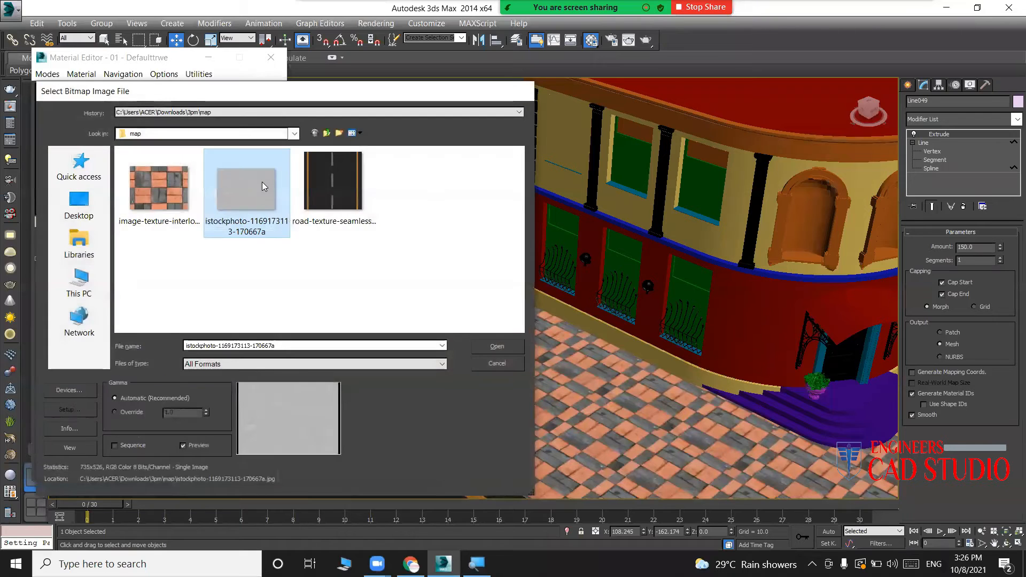
pyautogui.doubleClick(261, 185)
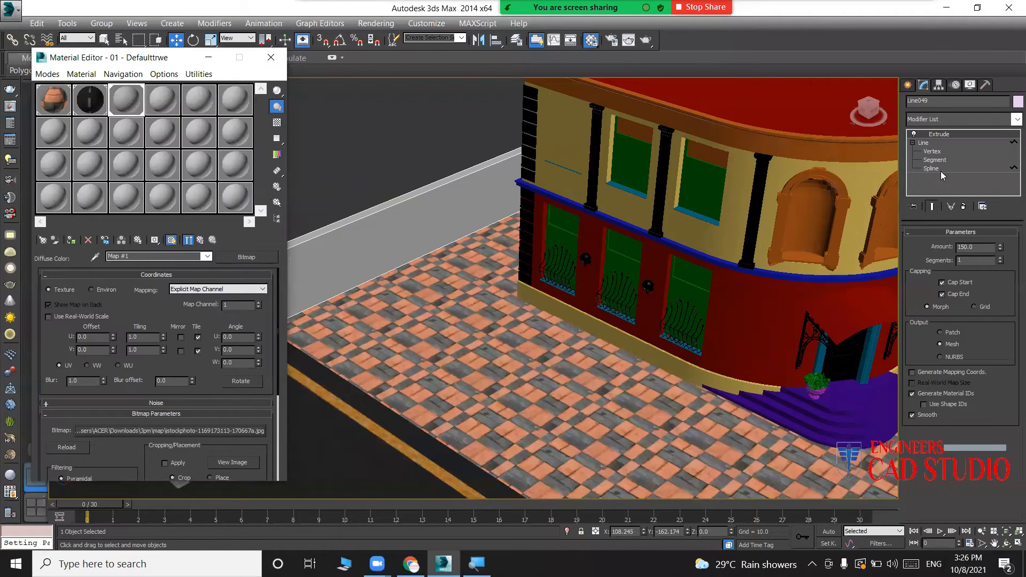
# Add the object-space MapScaler modifier above the Extrude on the boundary wall and inspect the concrete texture on it.
pyautogui.click(961, 119)
pyautogui.press('m')
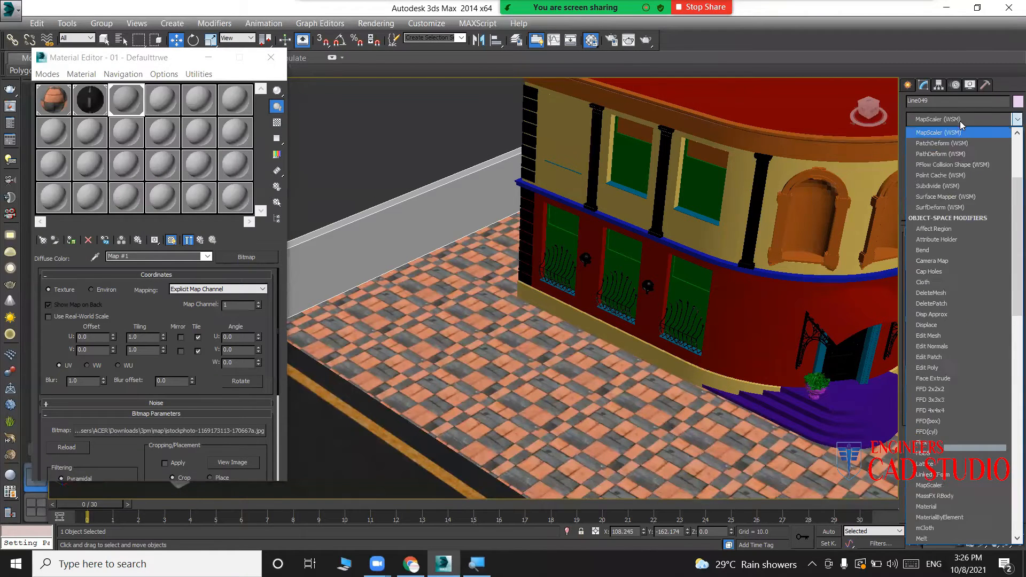
pyautogui.click(955, 132)
pyautogui.scroll(5, 409, 225)
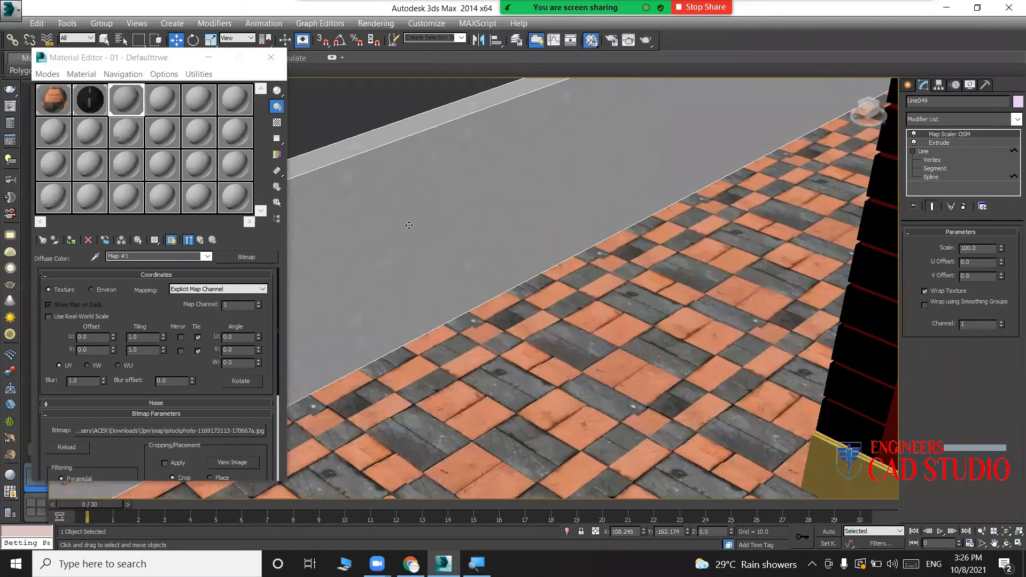
pyautogui.scroll(2, 602, 253)
pyautogui.scroll(4, 461, 337)
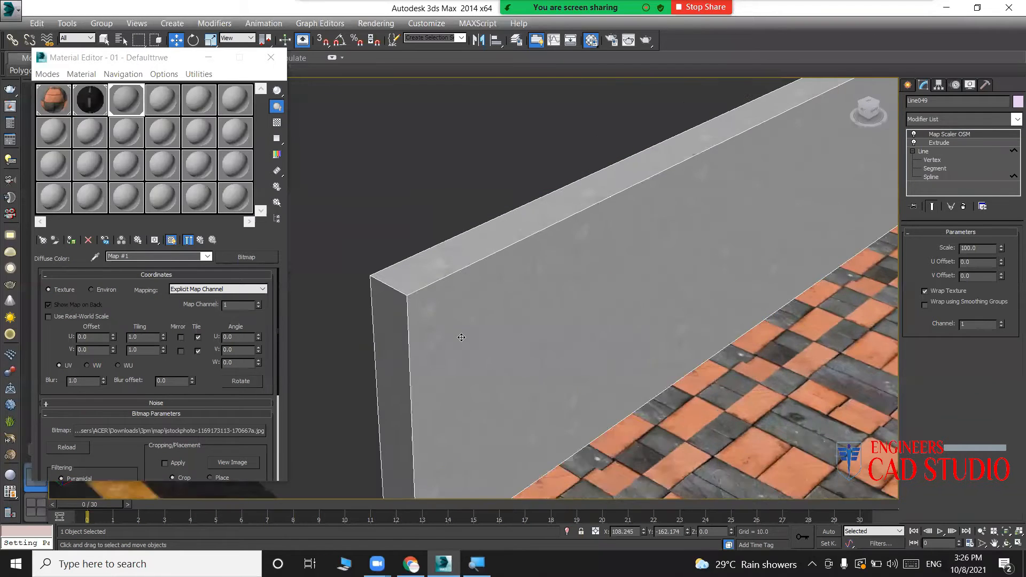
pyautogui.scroll(-8, 653, 326)
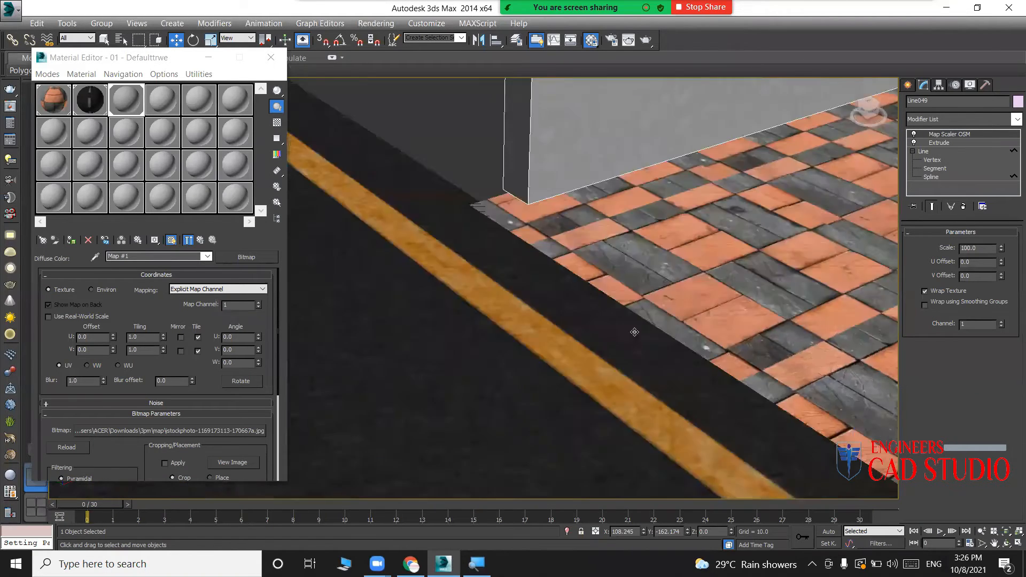
pyautogui.scroll(4, 707, 247)
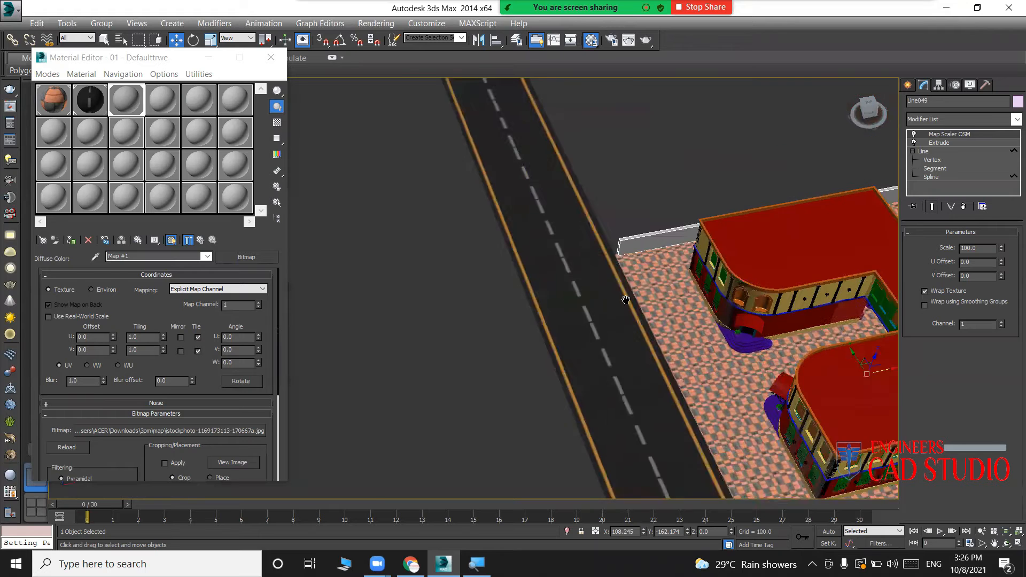
pyautogui.scroll(-2, 649, 265)
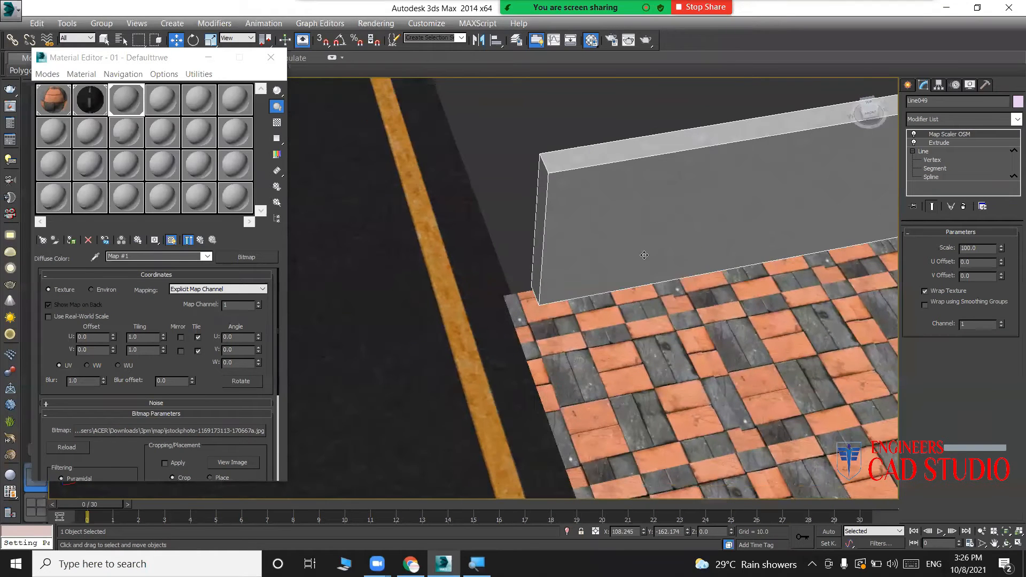
# Adjust the map scale of the boundary wall's MapScaler modifier while checking the concrete up close, and deselect the wall.
pyautogui.scroll(5, 644, 254)
pyautogui.scroll(5, 658, 370)
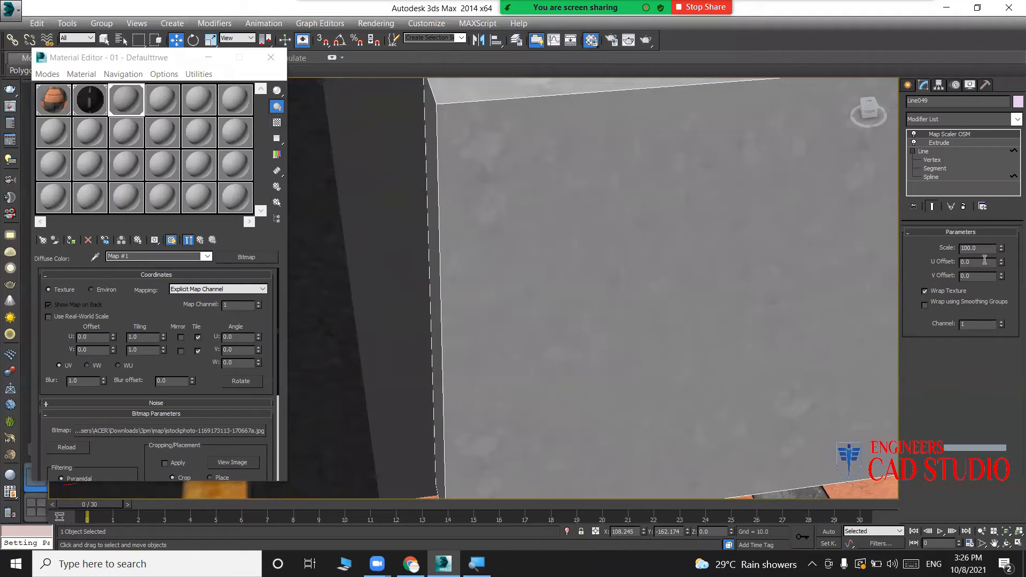
pyautogui.moveTo(1001, 251); pyautogui.dragTo(997, 278)
pyautogui.scroll(-8, 490, 258)
pyautogui.scroll(-5, 535, 326)
pyautogui.click(535, 336)
pyautogui.scroll(-4, 498, 338)
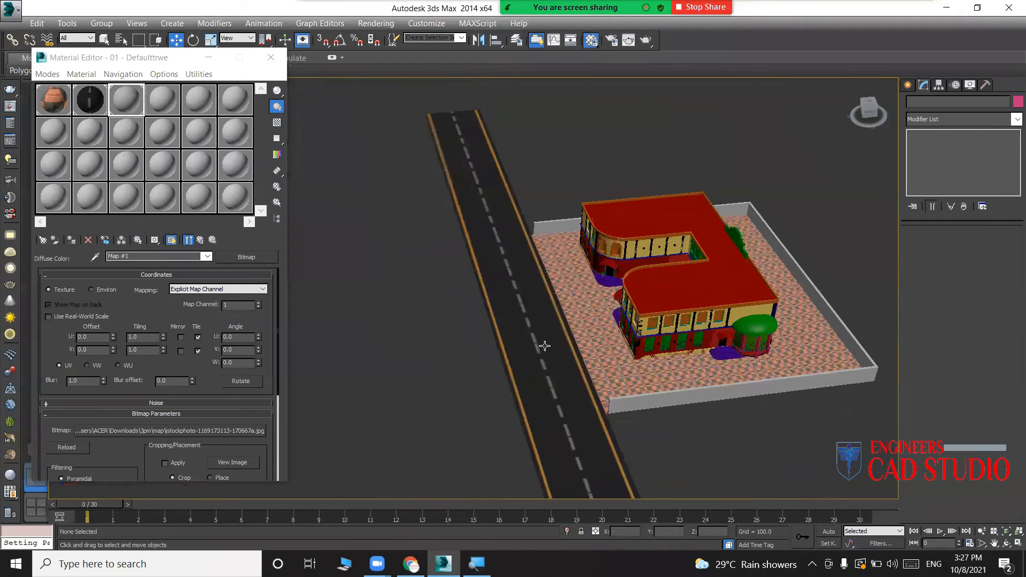
# Close the Material Editor and show the whole site in the Top view with the grid hidden.
pyautogui.click(271, 58)
pyautogui.moveTo(436, 242); pyautogui.dragTo(350, 216, button='middle')
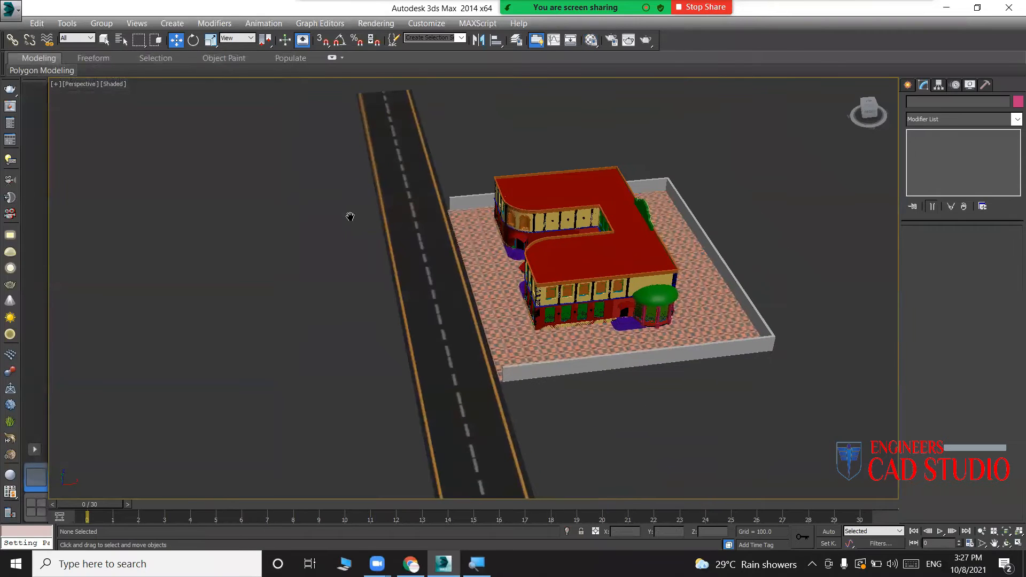
pyautogui.press('t')
pyautogui.scroll(-3, 615, 288)
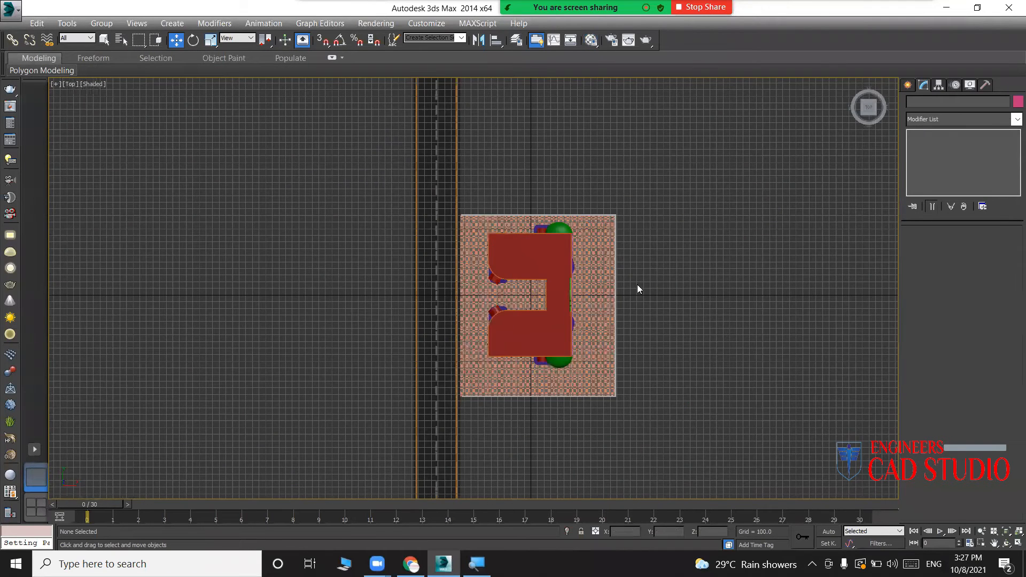
pyautogui.press('g')
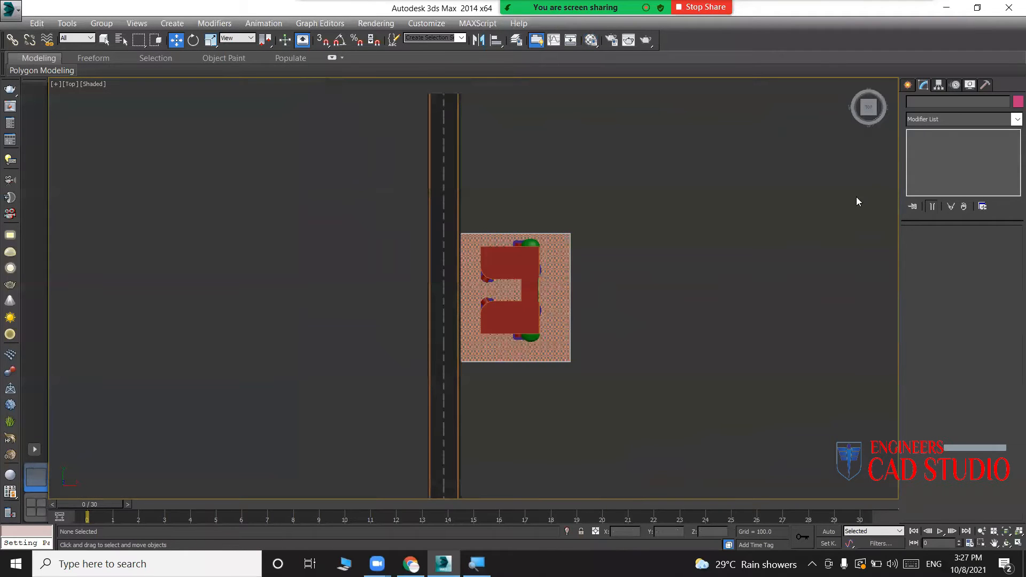
# Draw a Line spline from the road's lower end up along the road, bending across the paving into the building's courtyard opening.
pyautogui.click(907, 86)
pyautogui.click(925, 105)
pyautogui.click(932, 175)
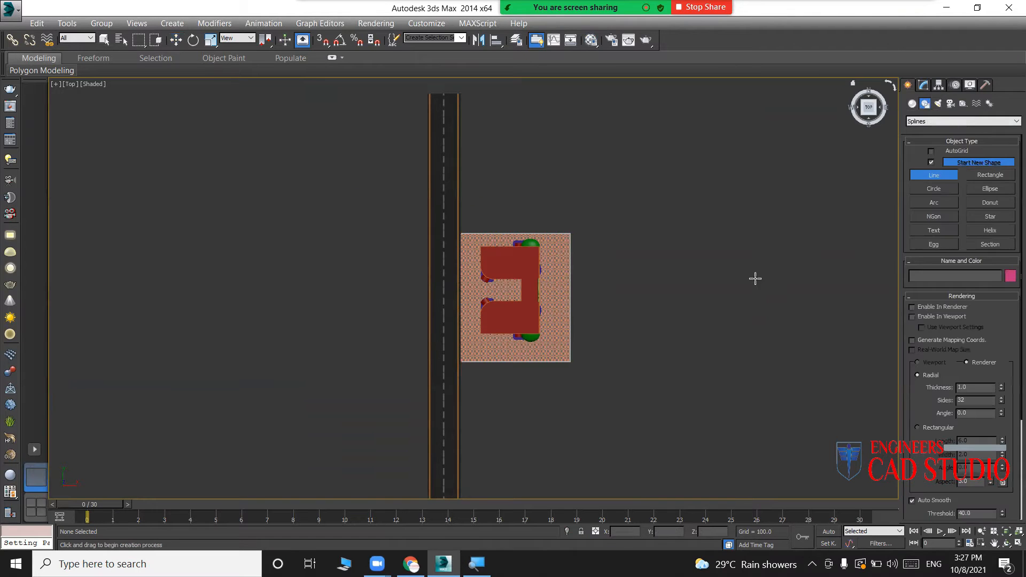
pyautogui.moveTo(596, 378); pyautogui.dragTo(581, 253, button='middle')
pyautogui.moveTo(450, 332); pyautogui.dragTo(471, 369, button='middle')
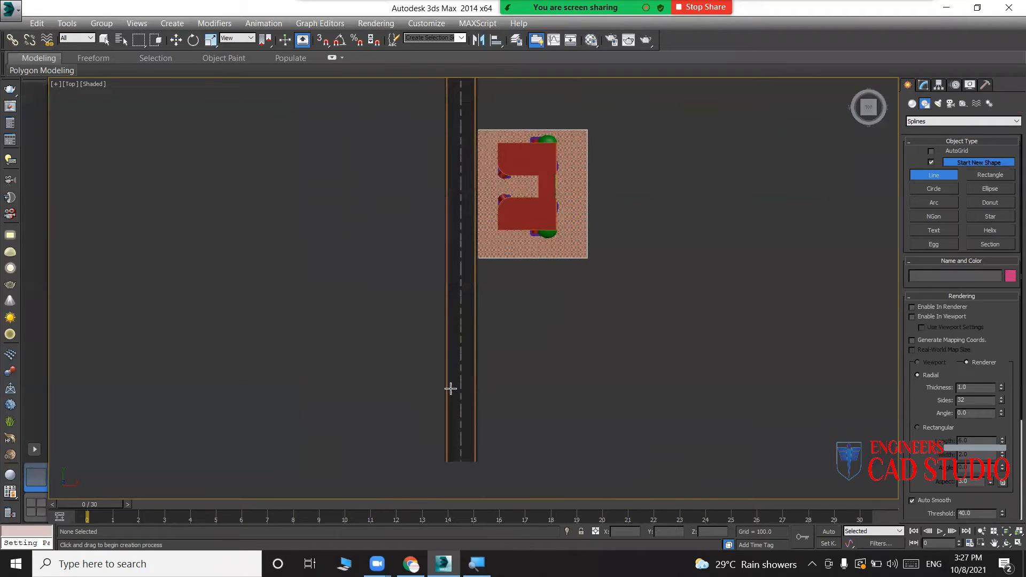
pyautogui.click(461, 449)
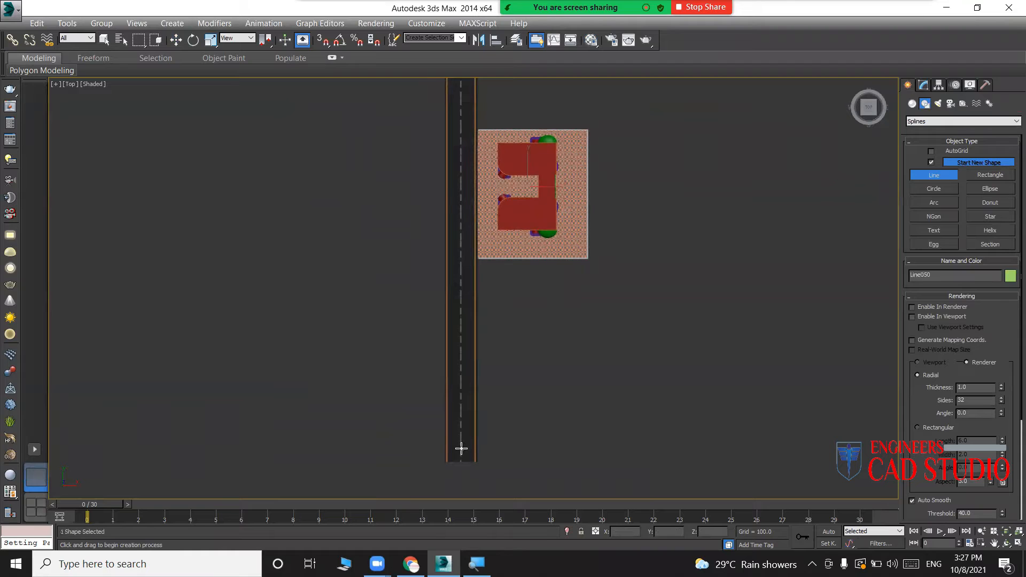
pyautogui.click(463, 270)
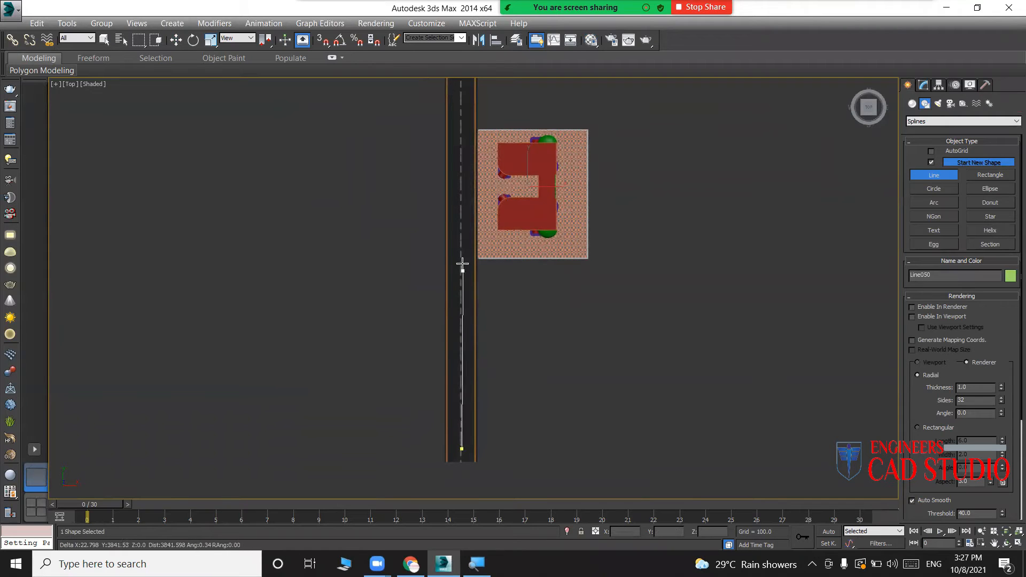
pyautogui.click(453, 235)
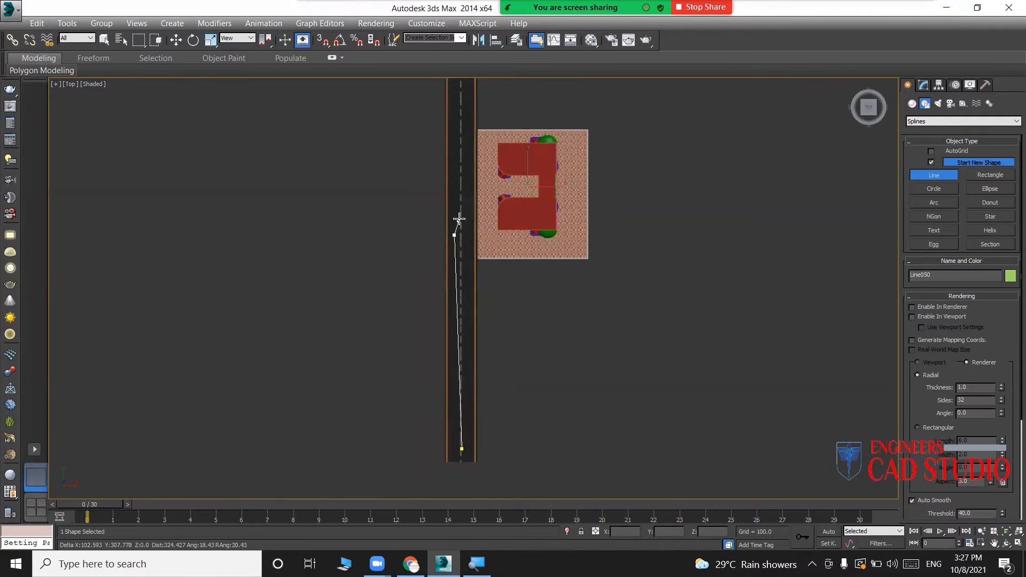
pyautogui.click(473, 192)
pyautogui.scroll(5, 506, 180)
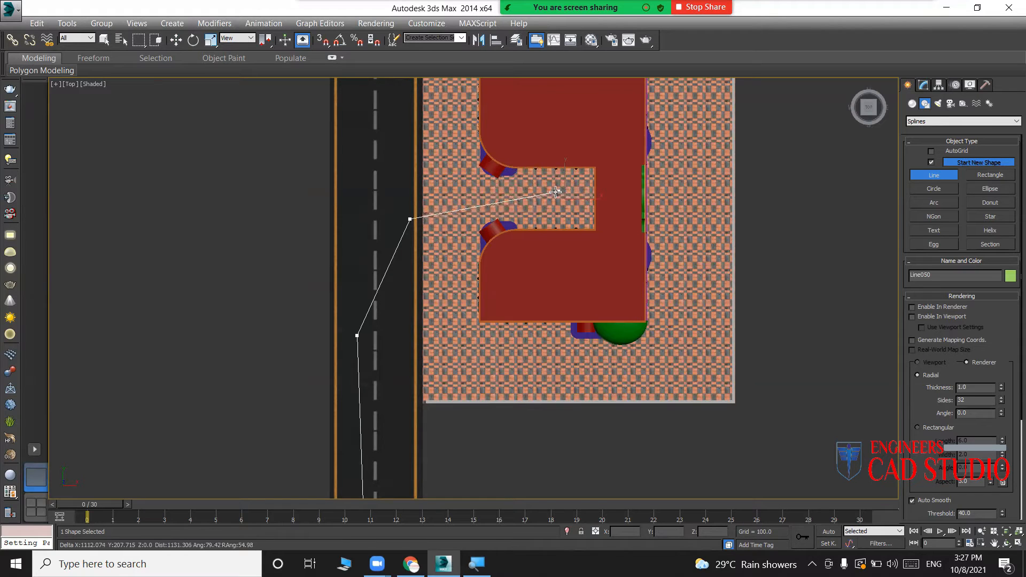
pyautogui.click(490, 194)
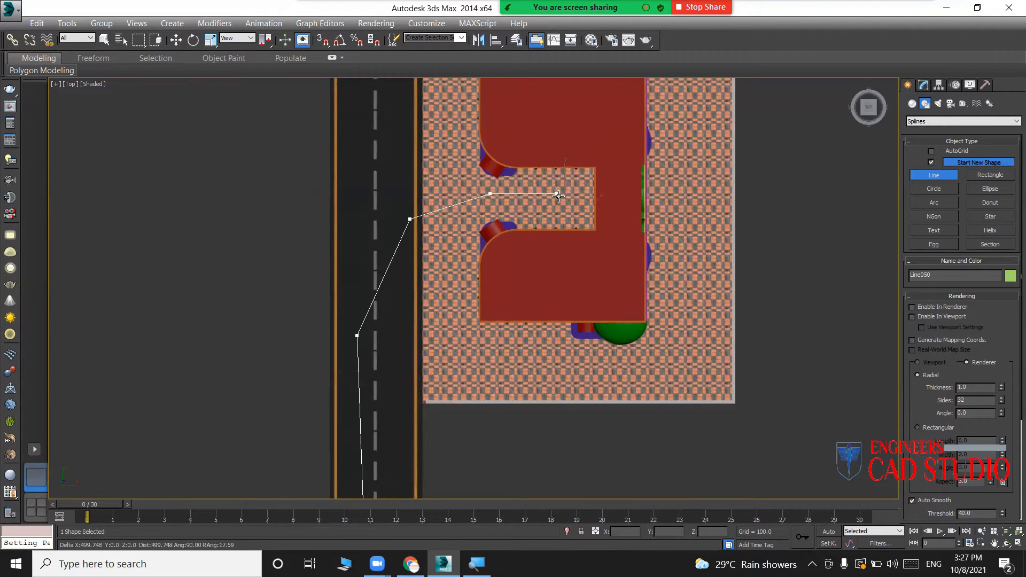
# Finish the path line from the road with a last vertex inside the courtyard between the building's two wings.
pyautogui.click(570, 193)
pyautogui.rightClick(542, 242)
pyautogui.moveTo(455, 250); pyautogui.dragTo(503, 240, button='middle')
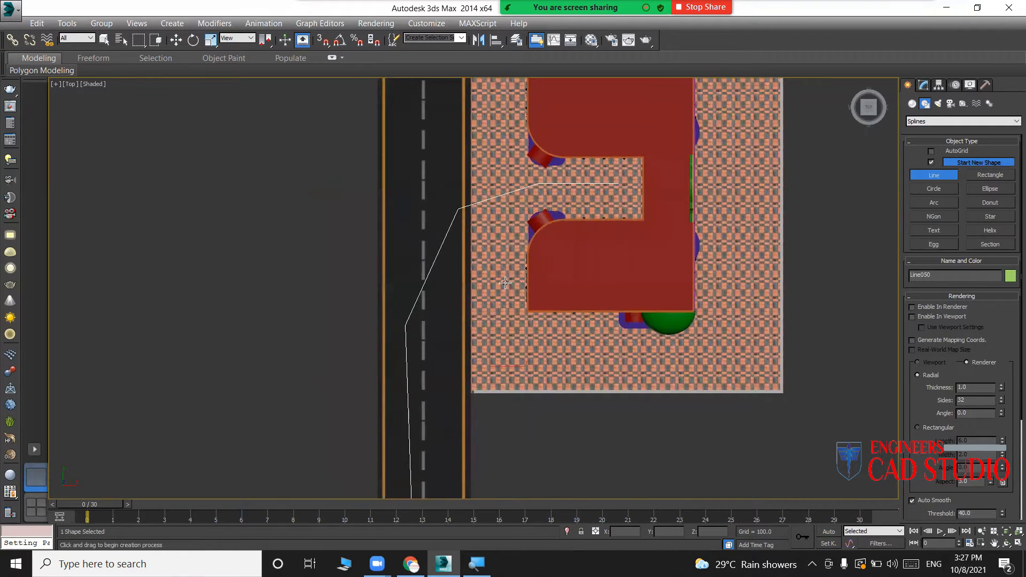
pyautogui.scroll(-2, 494, 309)
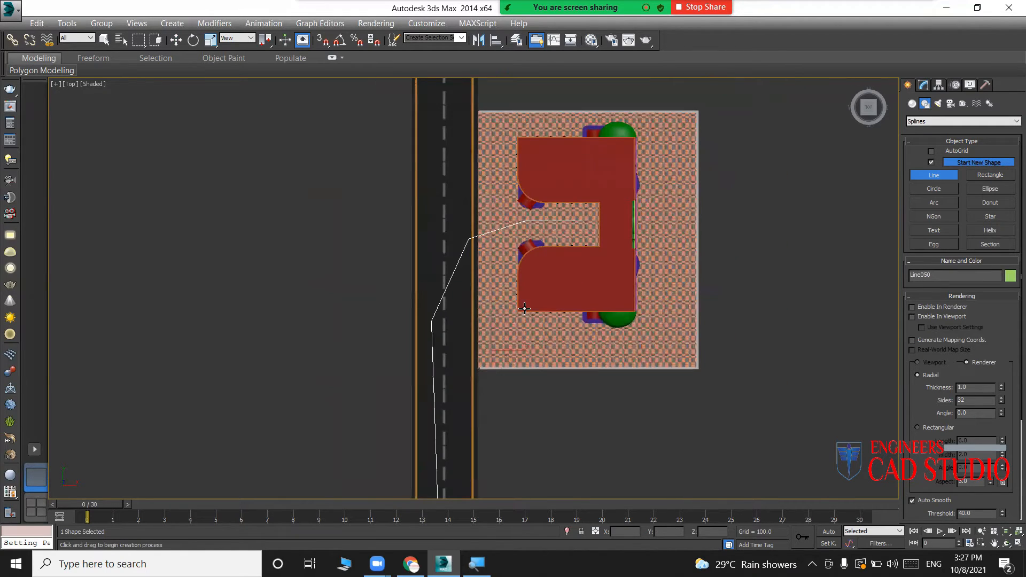
# In the perspective view, select the pane of the black entrance door at the rounded corner of the wing and undo its accidental move.
pyautogui.press('p')
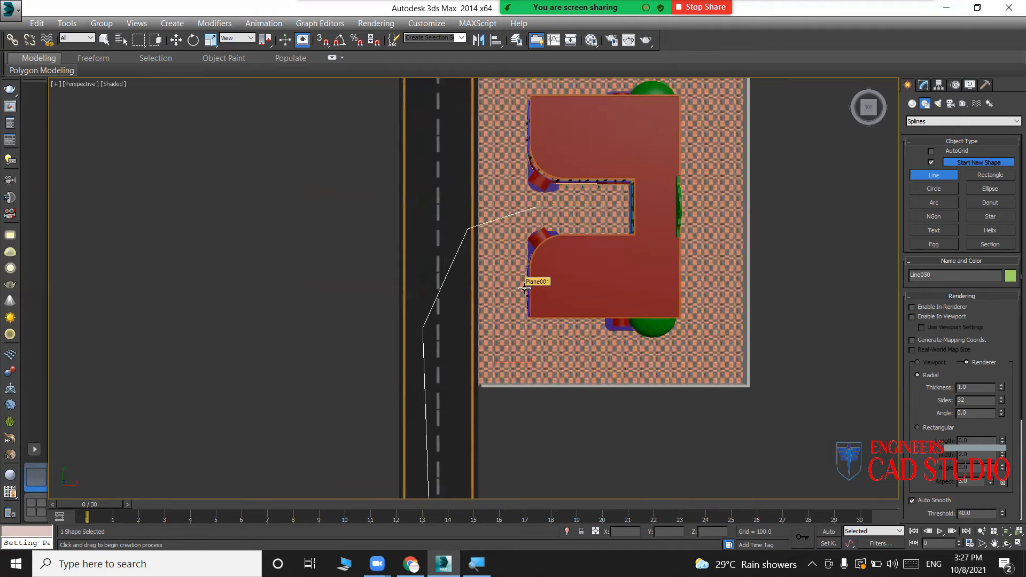
pyautogui.keyDown('alt'); pyautogui.moveTo(532, 279); pyautogui.dragTo(345, 389, button='middle'); pyautogui.keyUp('alt')
pyautogui.scroll(6, 331, 384)
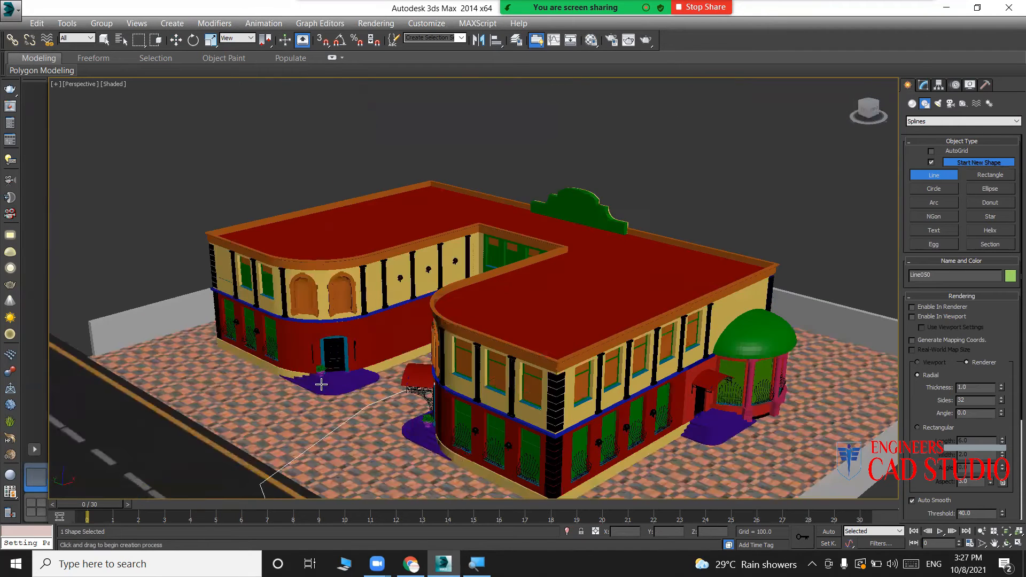
pyautogui.scroll(2, 343, 367)
pyautogui.click(343, 340)
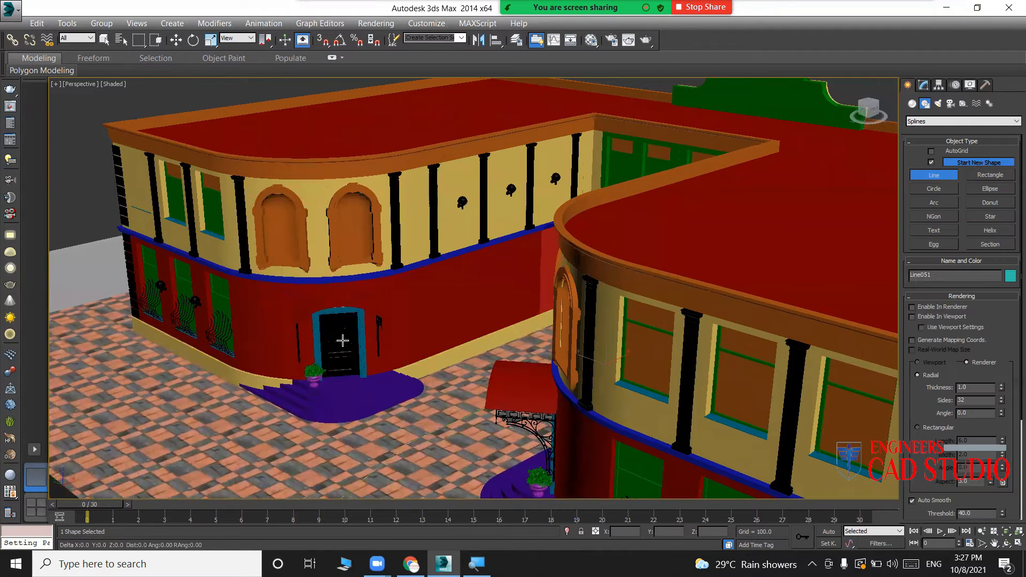
pyautogui.rightClick(323, 373)
pyautogui.click(347, 347)
pyautogui.press('w')
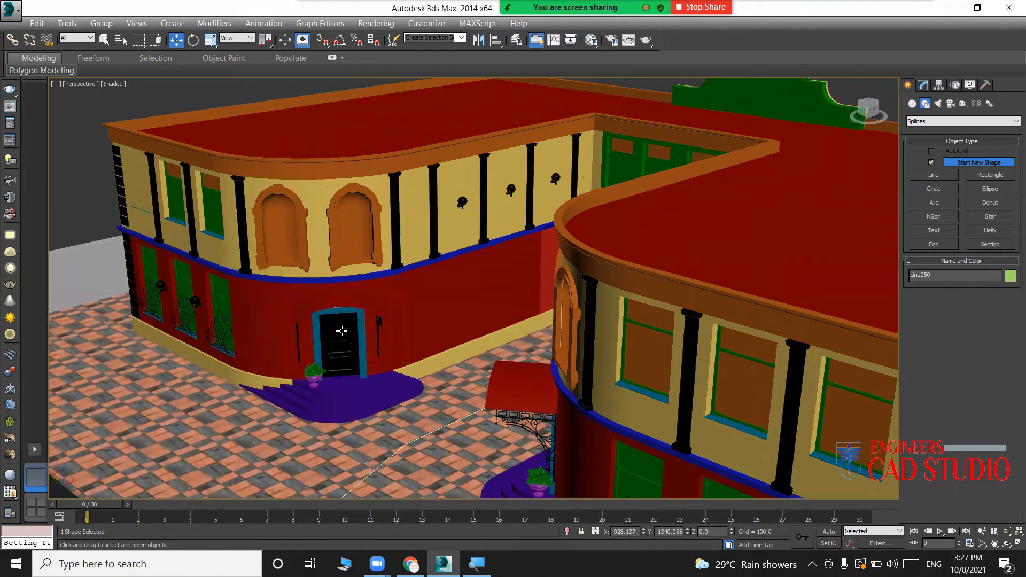
pyautogui.click(341, 331)
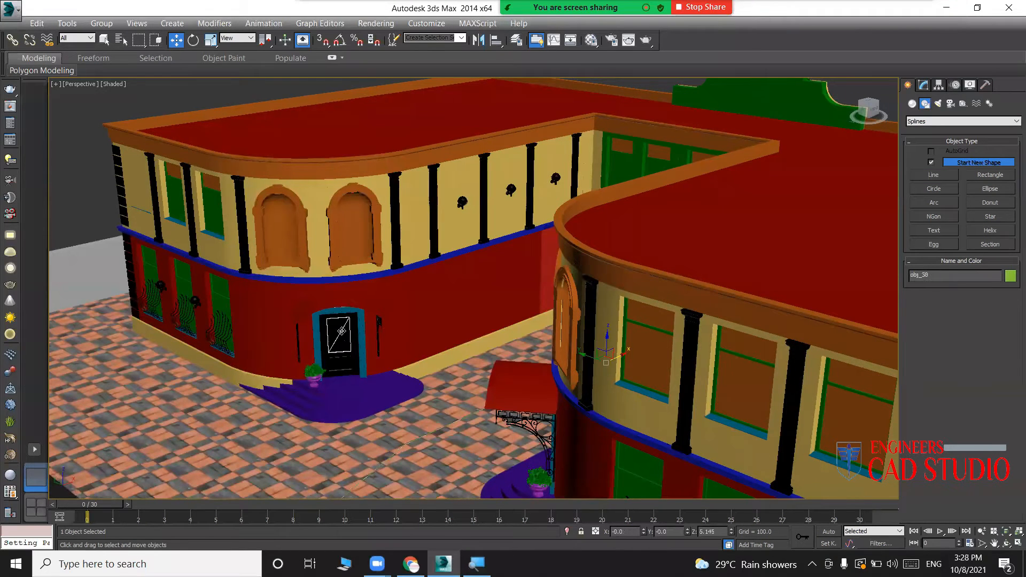
pyautogui.scroll(2, 337, 334)
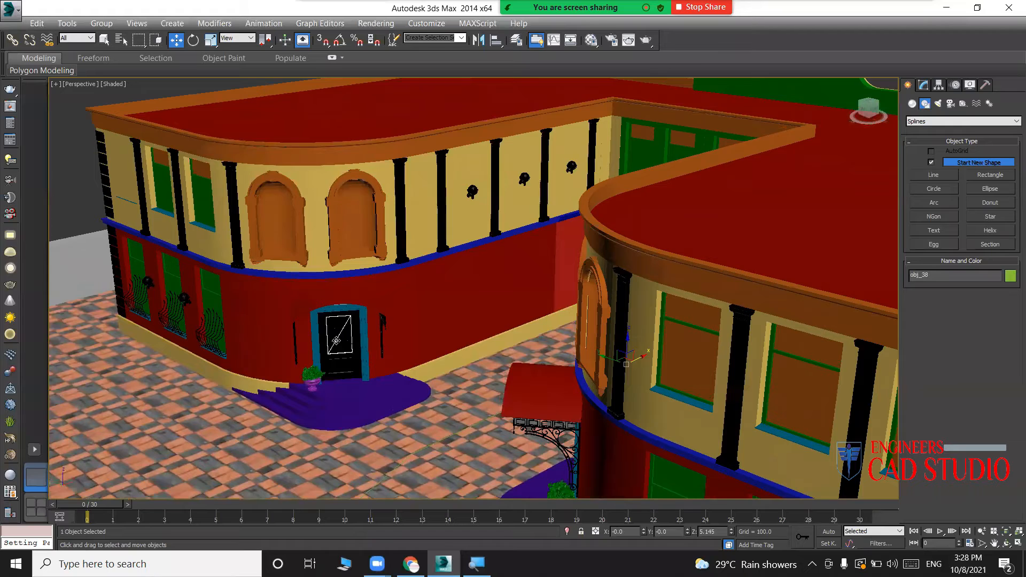
pyautogui.scroll(5, 337, 340)
pyautogui.scroll(-3, 363, 328)
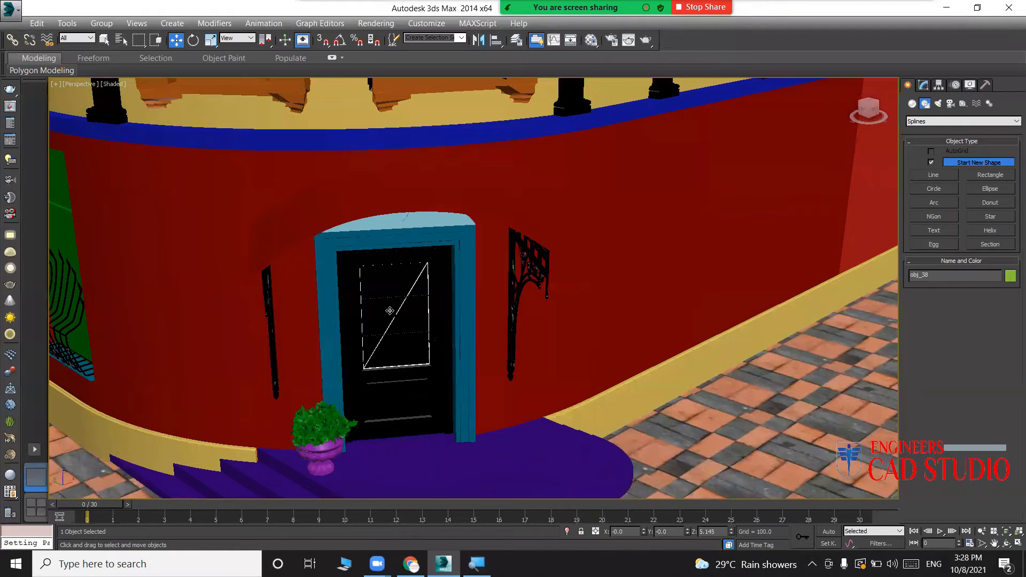
pyautogui.moveTo(391, 320); pyautogui.dragTo(409, 359)
pyautogui.hotkey('ctrl', 'z')
# Add the door leaf and its inner frame to the selection and group the three objects as Group001.
pyautogui.keyDown('ctrl'); pyautogui.click(349, 299); pyautogui.keyUp('ctrl')
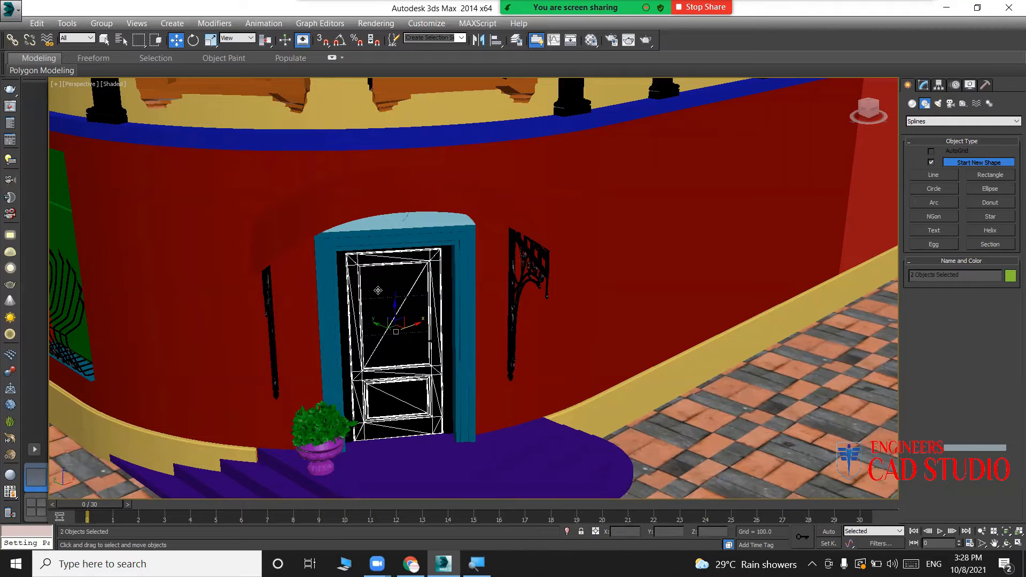
pyautogui.keyDown('ctrl'); pyautogui.click(340, 266); pyautogui.keyUp('ctrl')
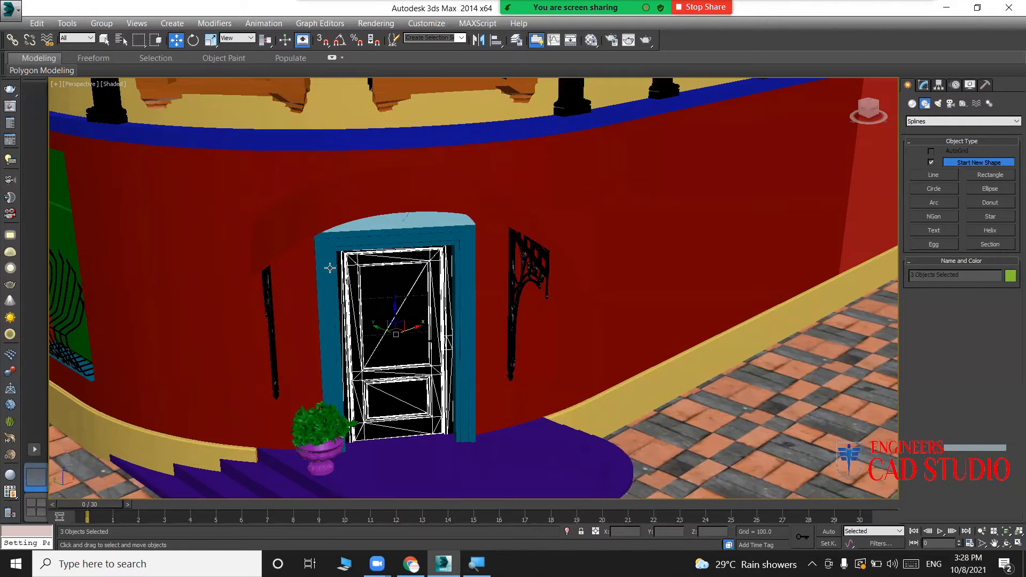
pyautogui.click(99, 23)
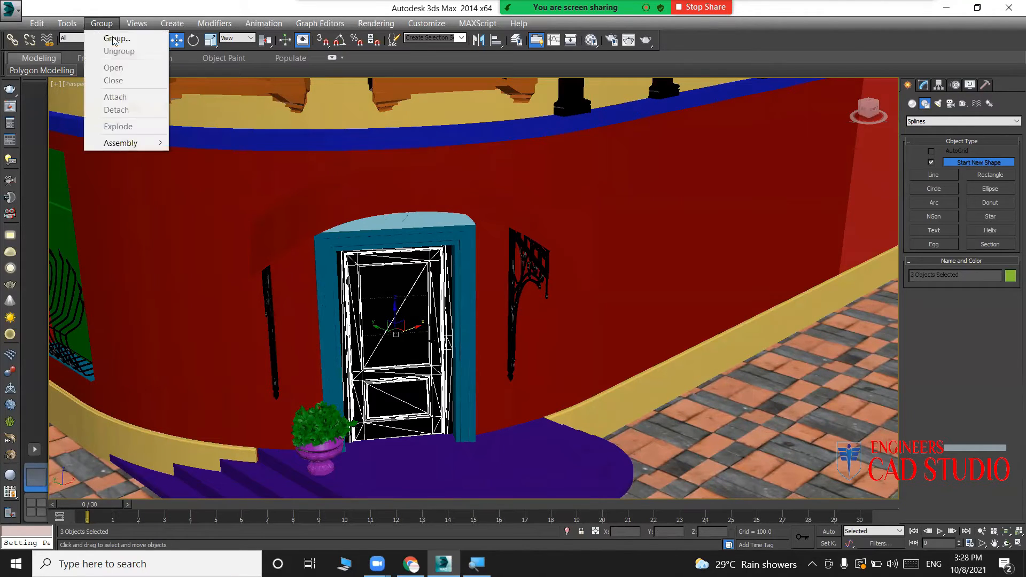
pyautogui.click(116, 38)
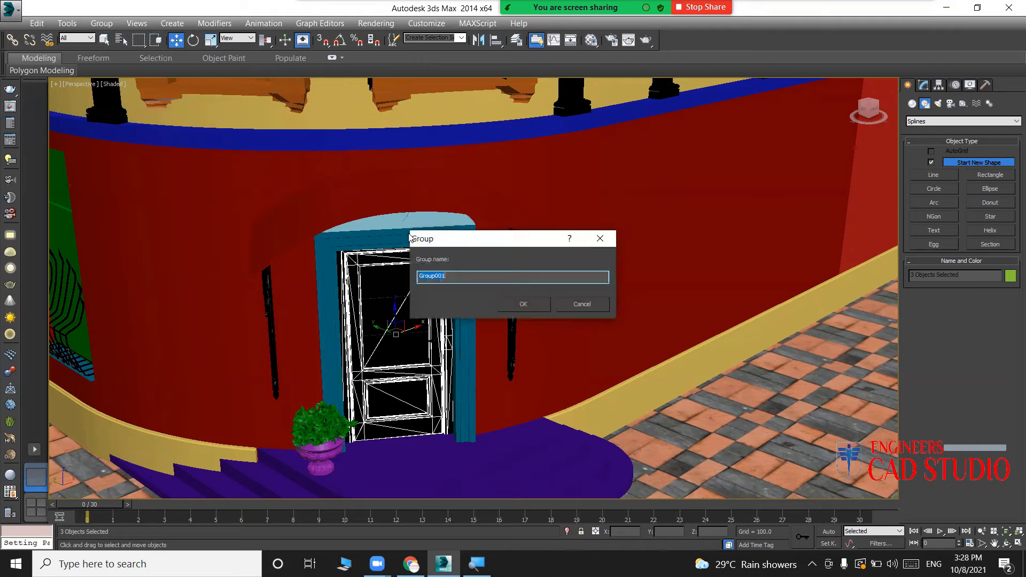
pyautogui.click(524, 305)
# Try moving the door group out of its doorway, and undo the move.
pyautogui.moveTo(388, 332); pyautogui.dragTo(627, 332)
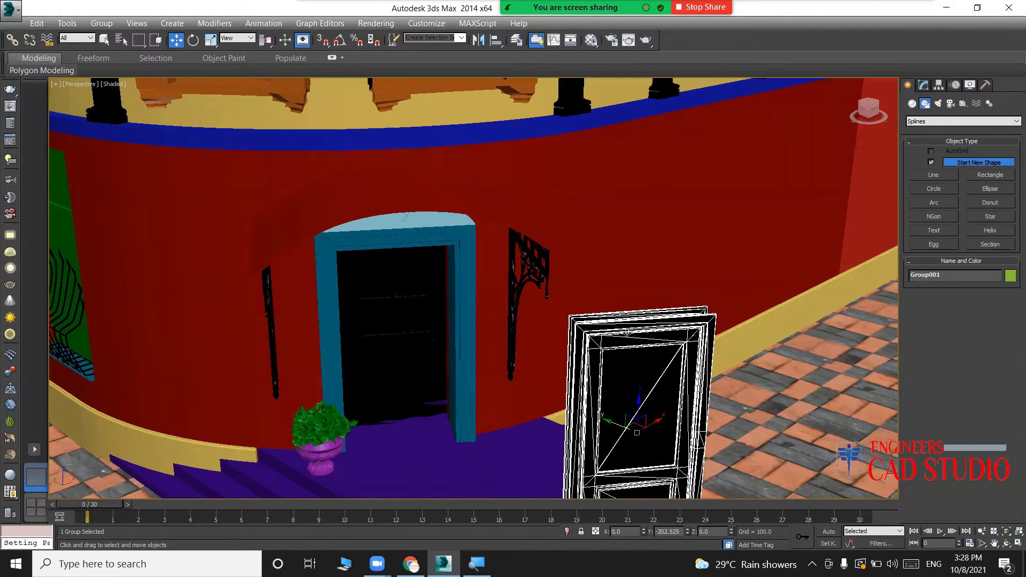
pyautogui.click(410, 305)
pyautogui.hotkey('ctrl', 'z')
pyautogui.hotkey('ctrl', 'z')
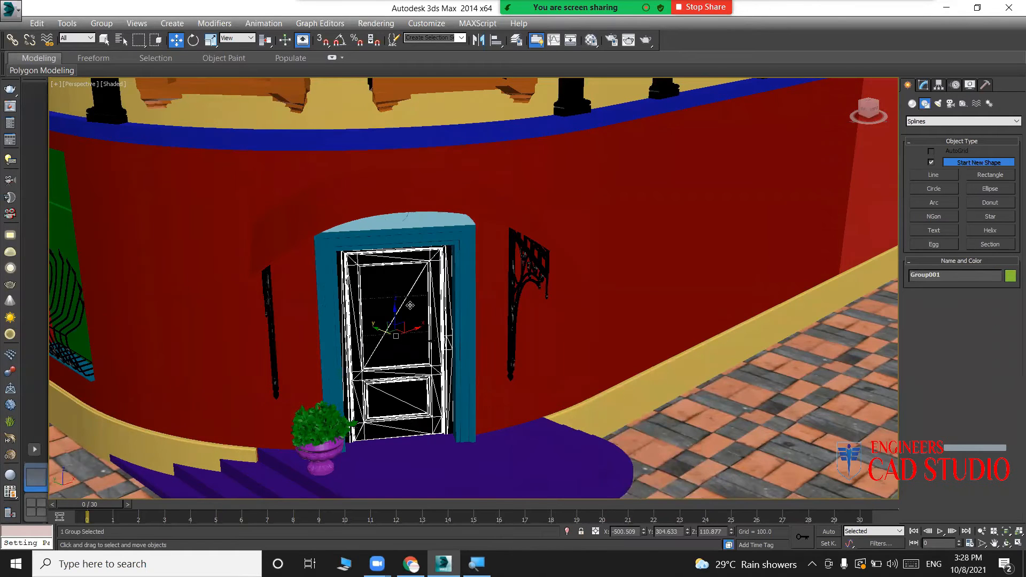
# In wireframe display, add the door's glazing bars to the door group's selection, group them as Group002, and return to shaded display.
pyautogui.press('F3')
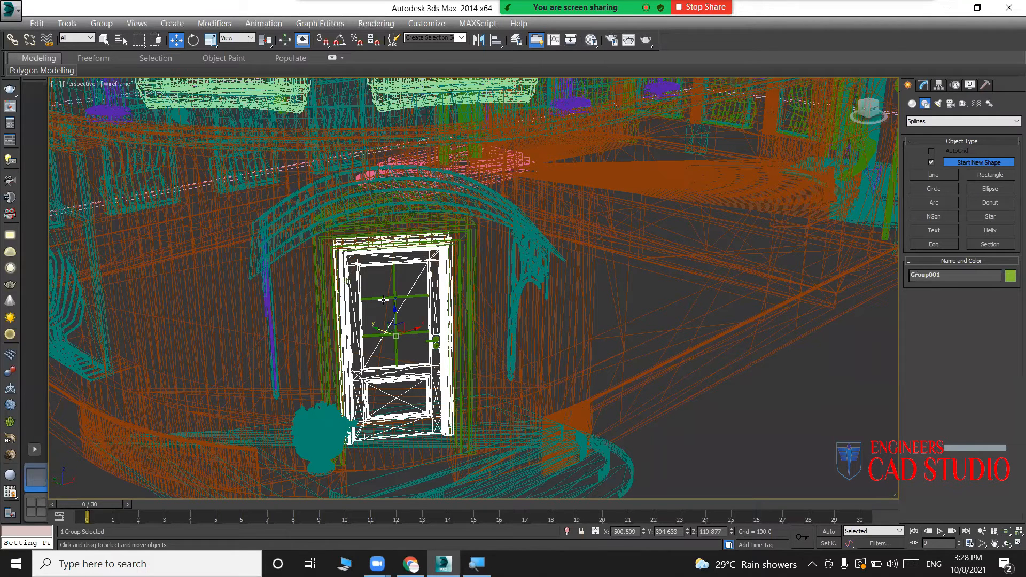
pyautogui.keyDown('ctrl'); pyautogui.click(382, 299); pyautogui.keyUp('ctrl')
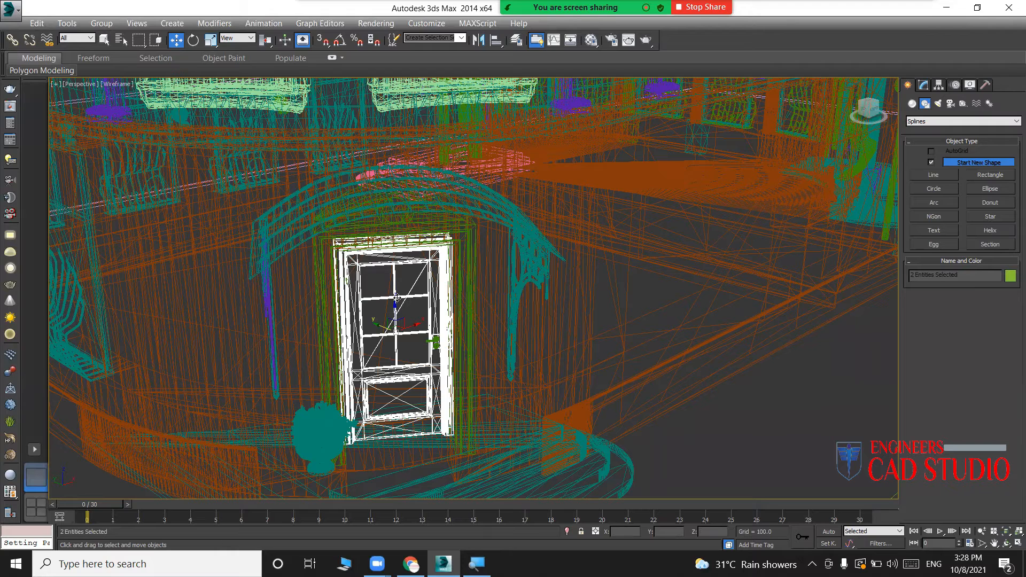
pyautogui.click(101, 23)
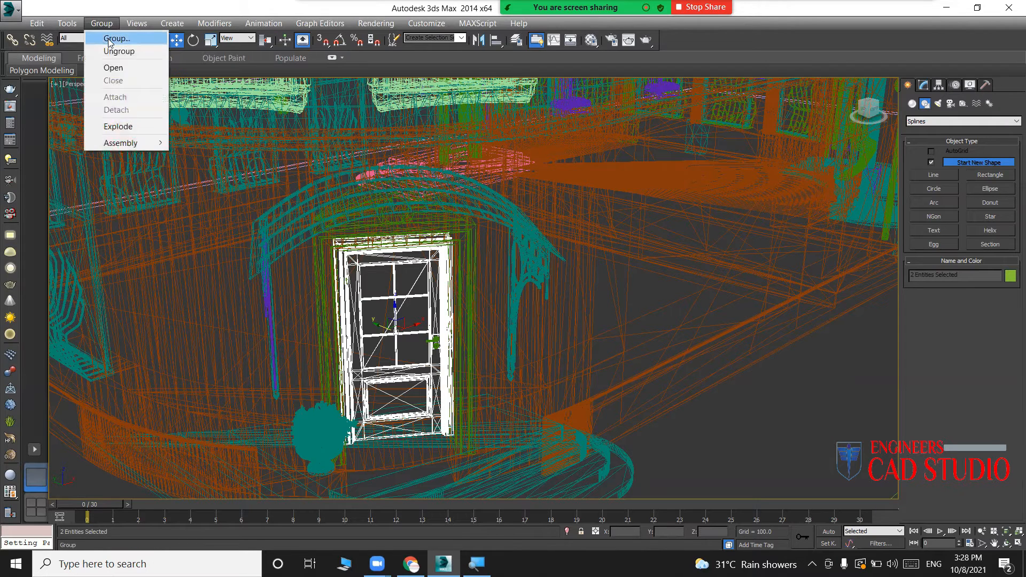
pyautogui.click(109, 36)
pyautogui.click(518, 302)
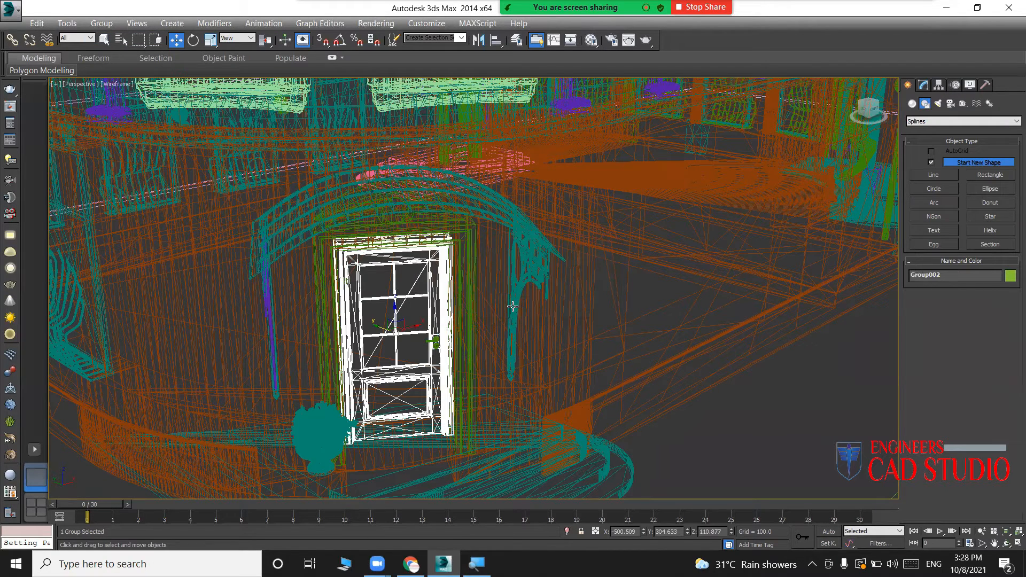
pyautogui.press('F3')
# Try moving the regrouped door along the X axis, and return it to the doorway.
pyautogui.click(543, 281)
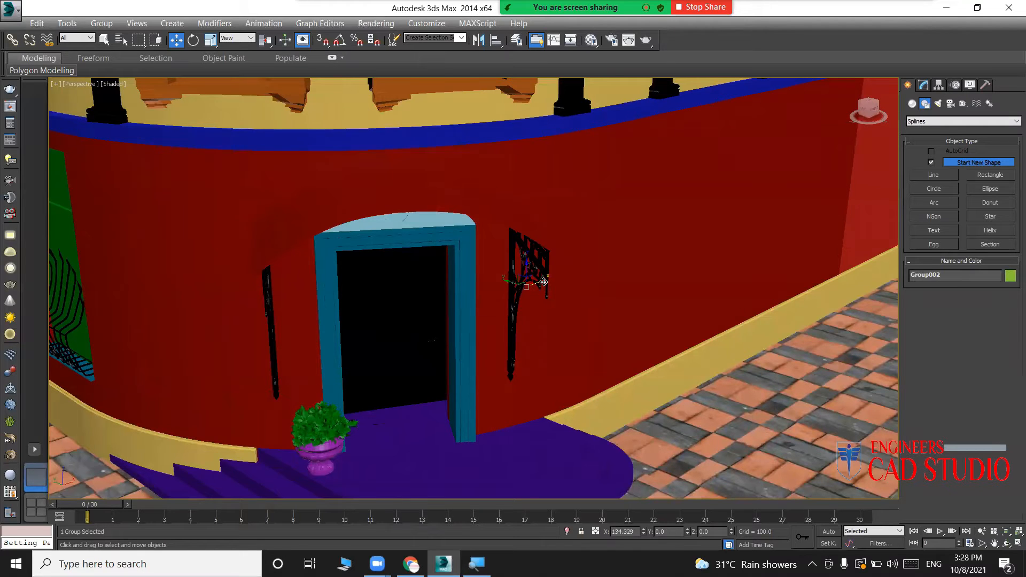
pyautogui.click(395, 314)
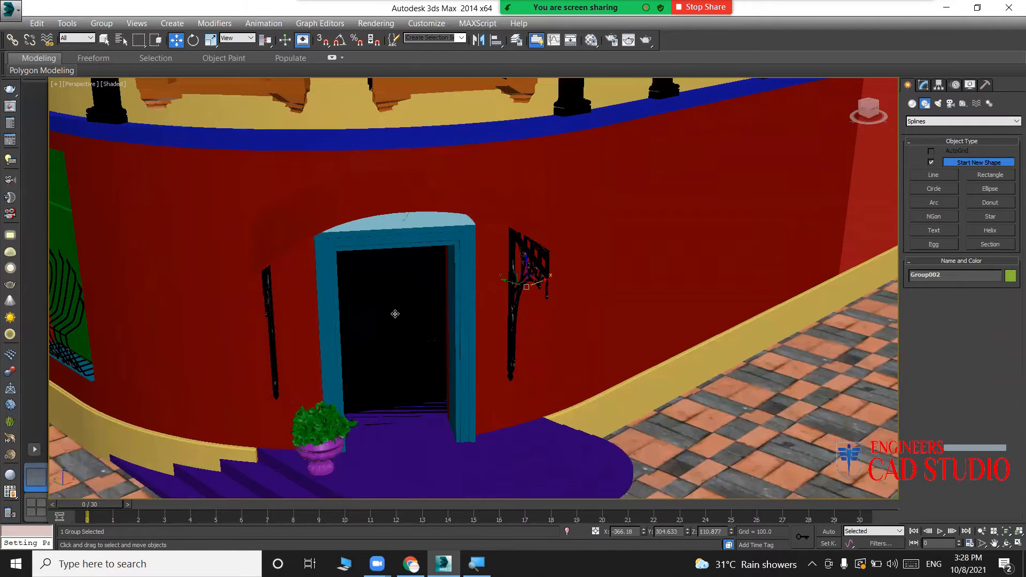
pyautogui.click(395, 314)
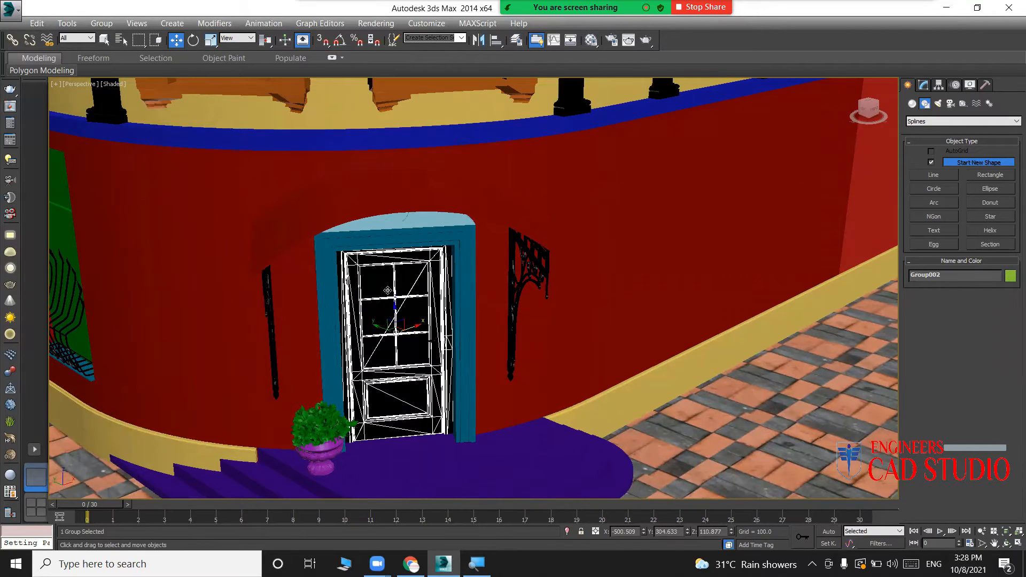
# Hide the curved red ground-floor wall and the red canopy cover around the entrance door.
pyautogui.click(308, 179)
pyautogui.rightClick(303, 175)
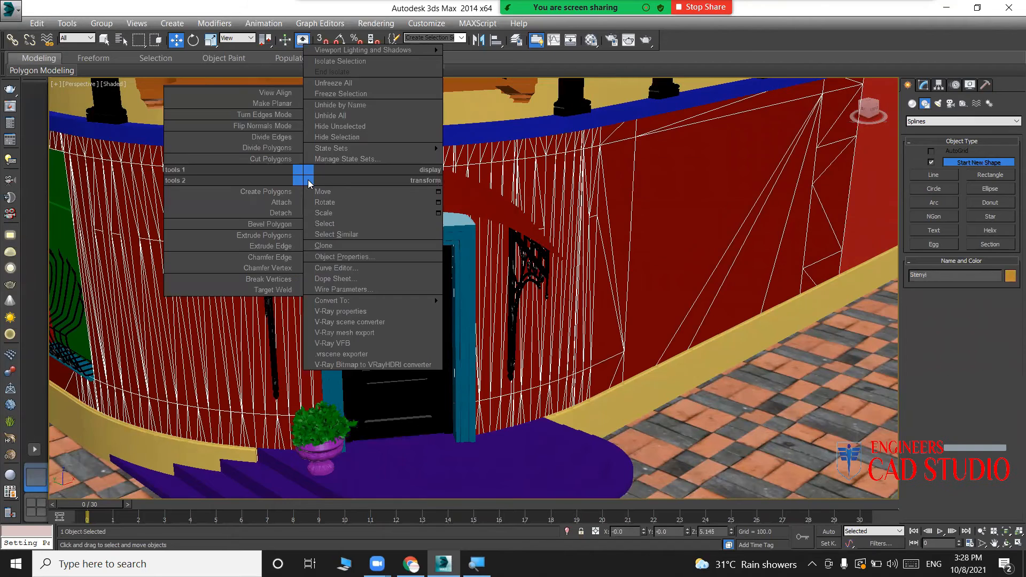
pyautogui.click(337, 136)
pyautogui.click(355, 184)
pyautogui.rightClick(354, 190)
pyautogui.click(394, 153)
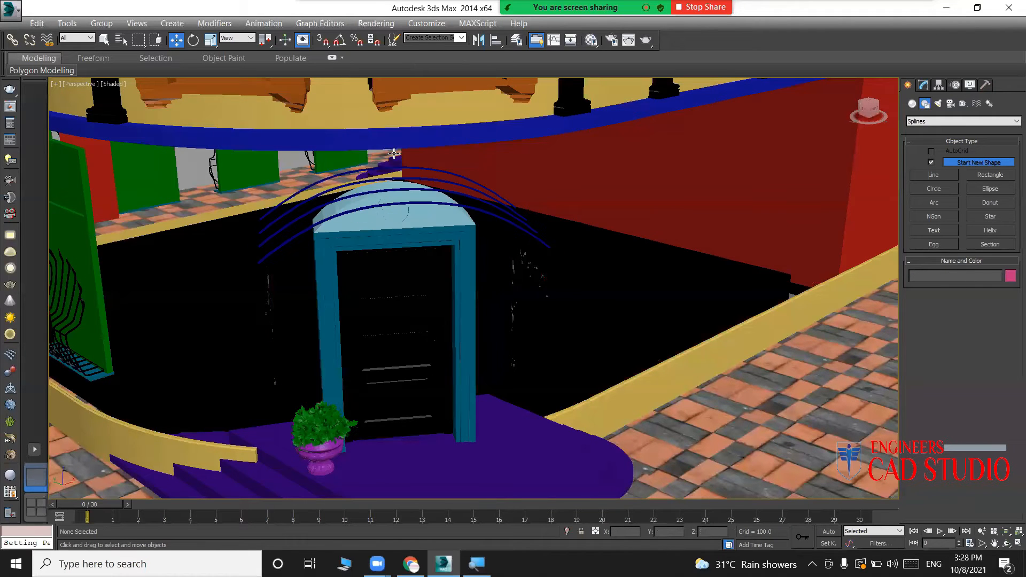
# Test-move the door group along the Y axis out of its frame with the wall hidden, and undo the move.
pyautogui.keyDown('alt'); pyautogui.moveTo(356, 228); pyautogui.dragTo(187, 206, button='middle'); pyautogui.keyUp('alt')
pyautogui.hotkey('shift', 'z')
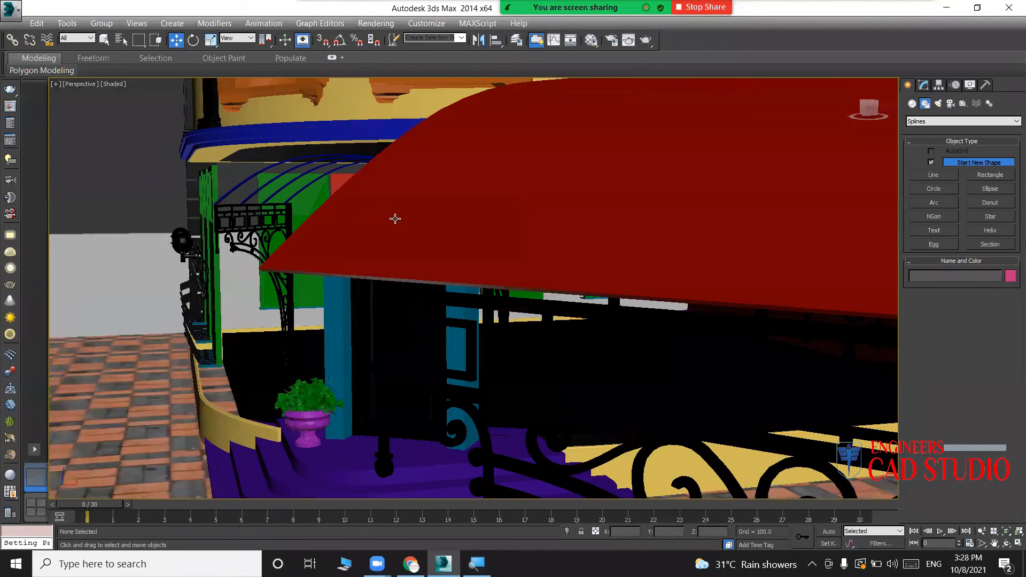
pyautogui.hotkey('shift', 'z')
pyautogui.click(407, 321)
pyautogui.keyDown('alt'); pyautogui.moveTo(429, 350); pyautogui.dragTo(385, 347, button='middle'); pyautogui.keyUp('alt')
pyautogui.moveTo(384, 347); pyautogui.dragTo(530, 340)
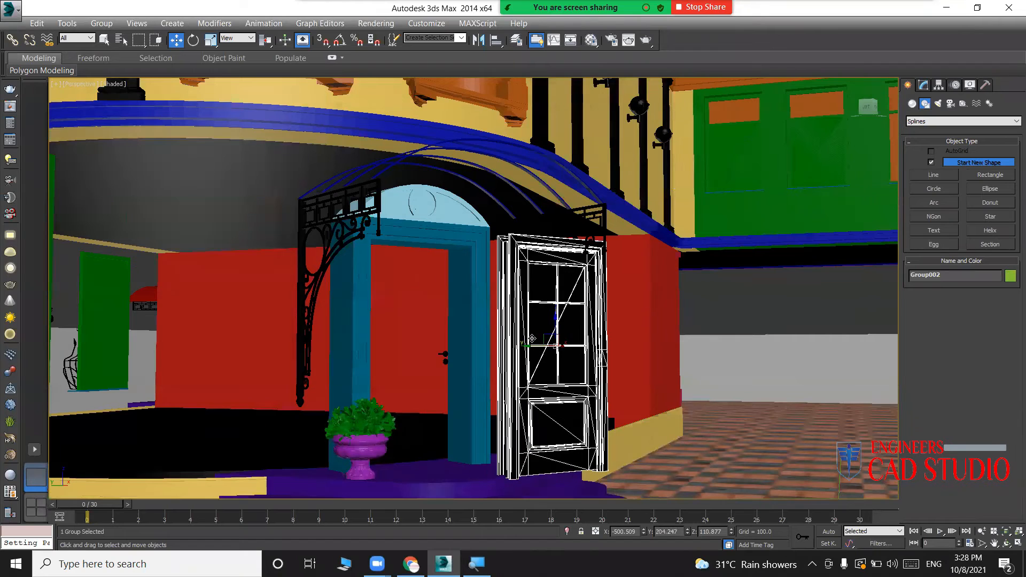
pyautogui.hotkey('ctrl', 'z')
# Unhide all hidden objects of the building.
pyautogui.moveTo(404, 346); pyautogui.dragTo(397, 364, button='middle')
pyautogui.press('super')
pyautogui.press('super')
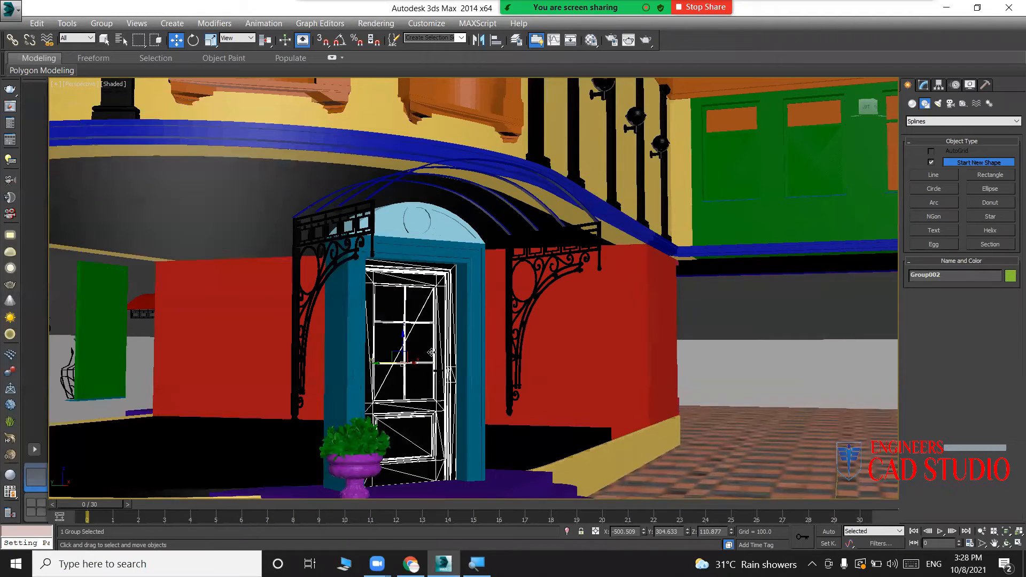
pyautogui.scroll(-5, 436, 353)
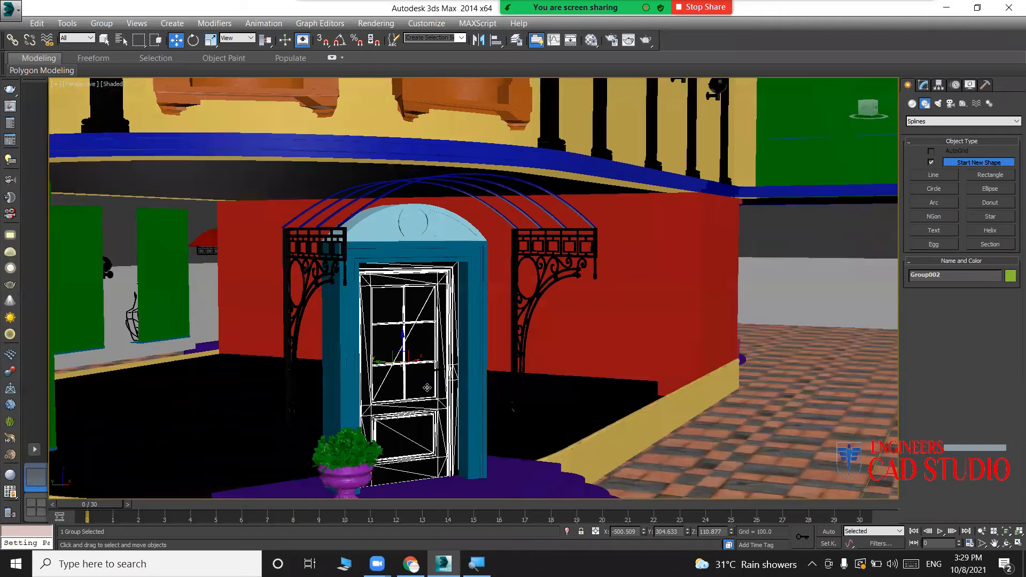
pyautogui.moveTo(436, 375); pyautogui.dragTo(421, 307, button='middle')
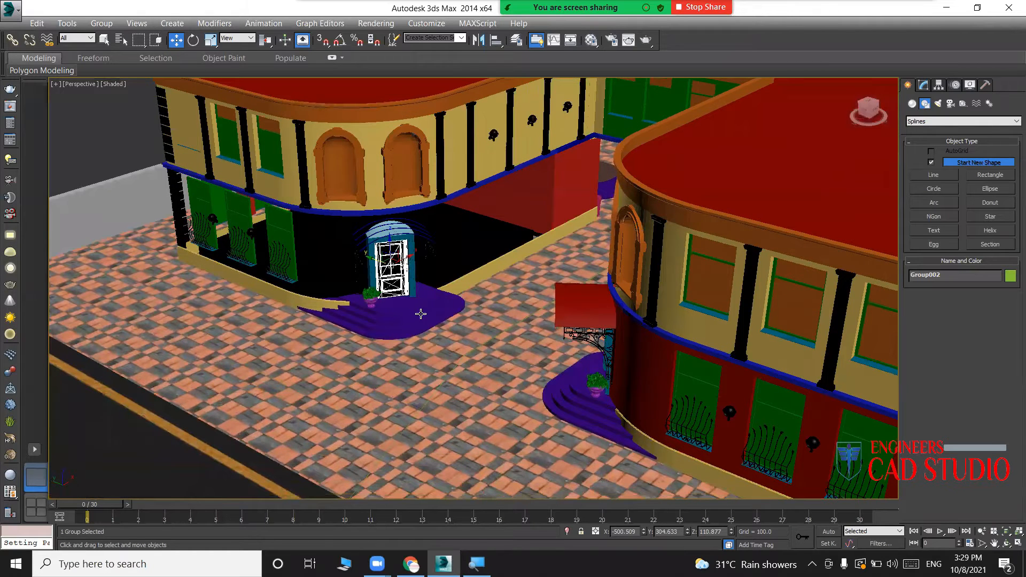
pyautogui.scroll(-5, 421, 315)
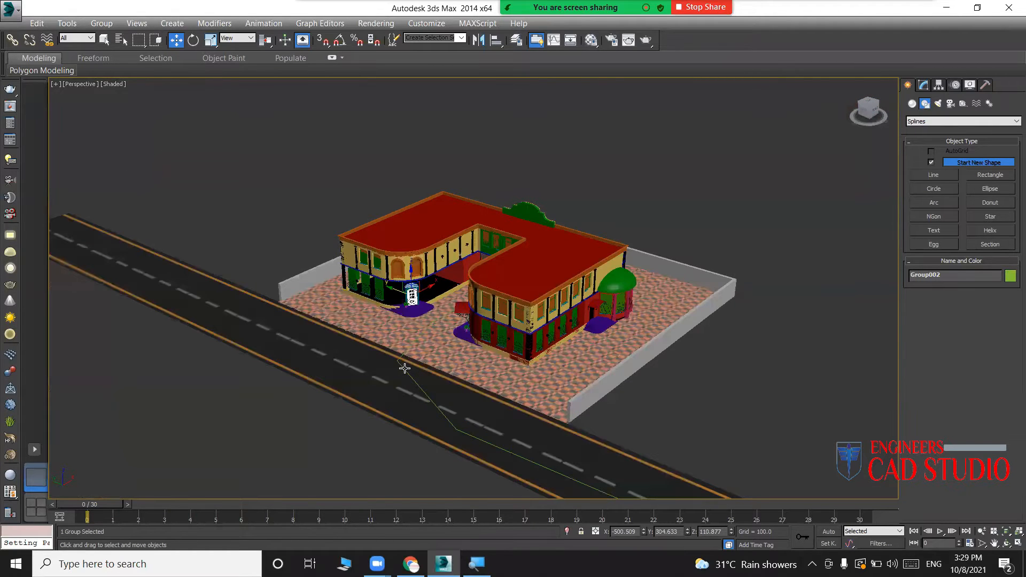
pyautogui.rightClick(404, 361)
pyautogui.click(435, 298)
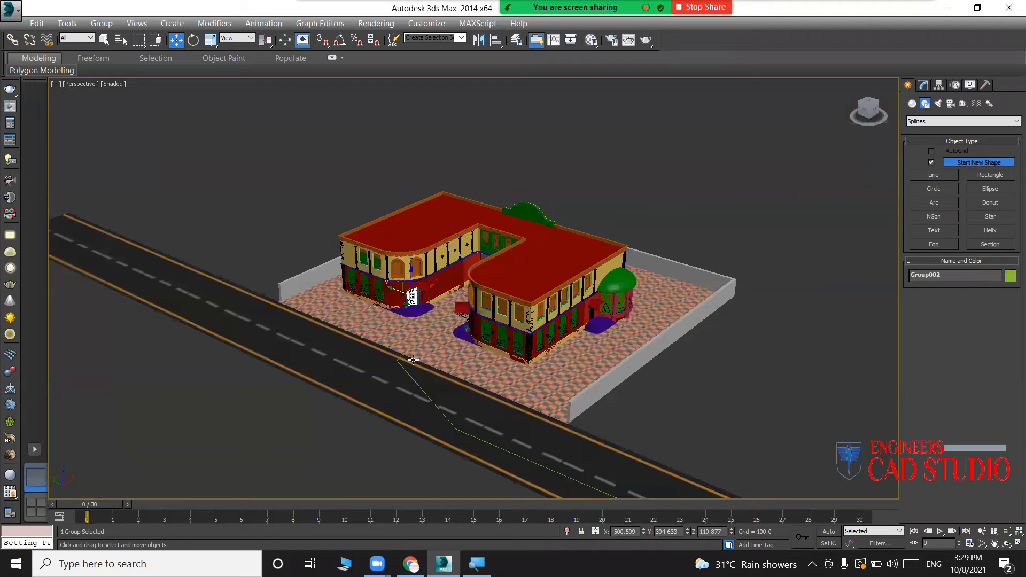
# Delete the path line that runs from the road to the building's courtyard.
pyautogui.scroll(4, 411, 350)
pyautogui.scroll(3, 410, 350)
pyautogui.click(412, 346)
pyautogui.click(411, 343)
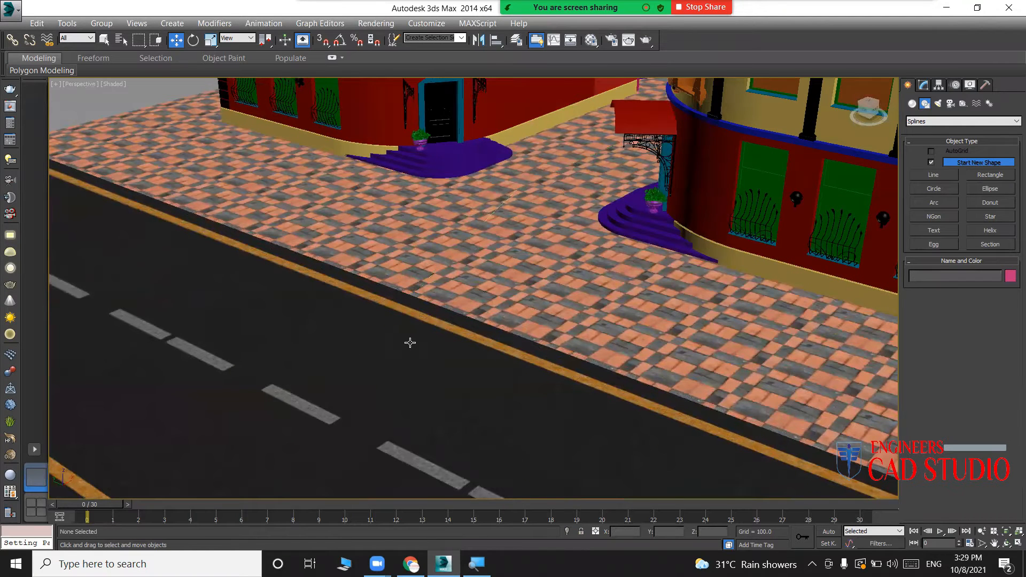
# Draw a line in the top view from far down the road, bending across the paving to the building's upper curved corner entrance.
pyautogui.press('t')
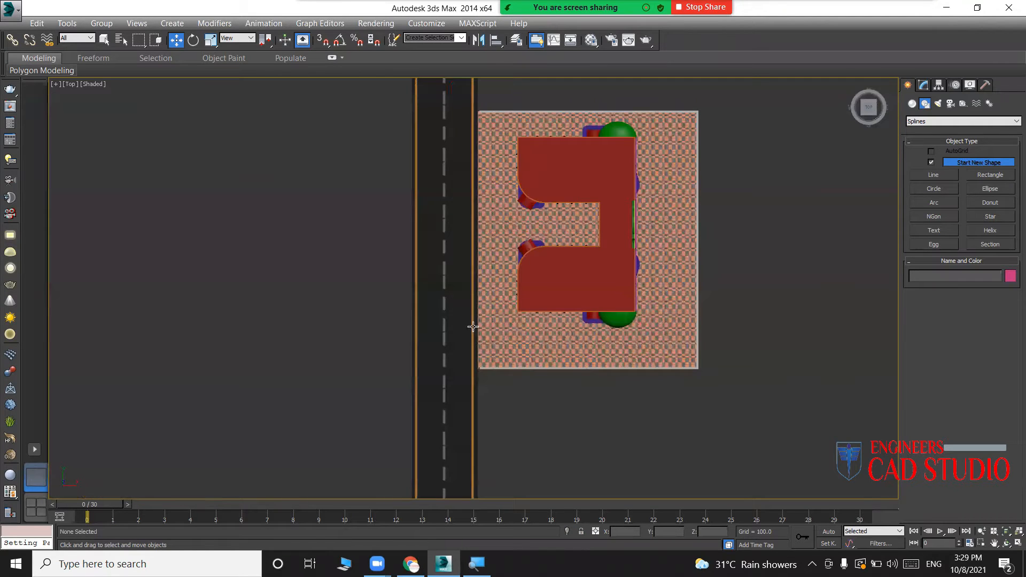
pyautogui.click(938, 175)
pyautogui.moveTo(561, 324); pyautogui.dragTo(578, 146, button='middle')
pyautogui.moveTo(504, 419); pyautogui.dragTo(491, 329, button='middle')
pyautogui.scroll(-3, 491, 329)
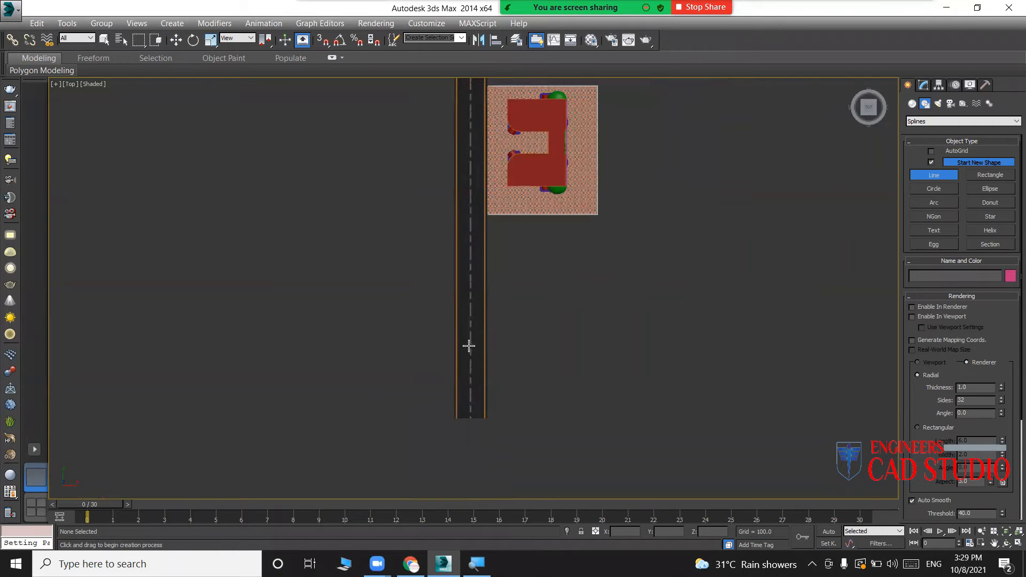
pyautogui.click(471, 346)
pyautogui.moveTo(470, 209); pyautogui.dragTo(460, 364, button='middle')
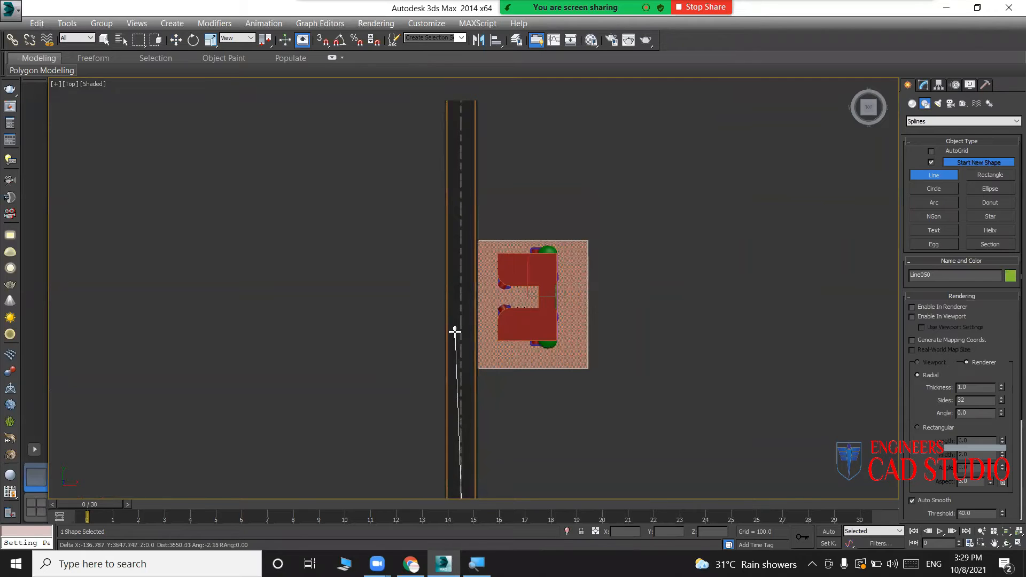
pyautogui.click(454, 344)
pyautogui.scroll(3, 483, 320)
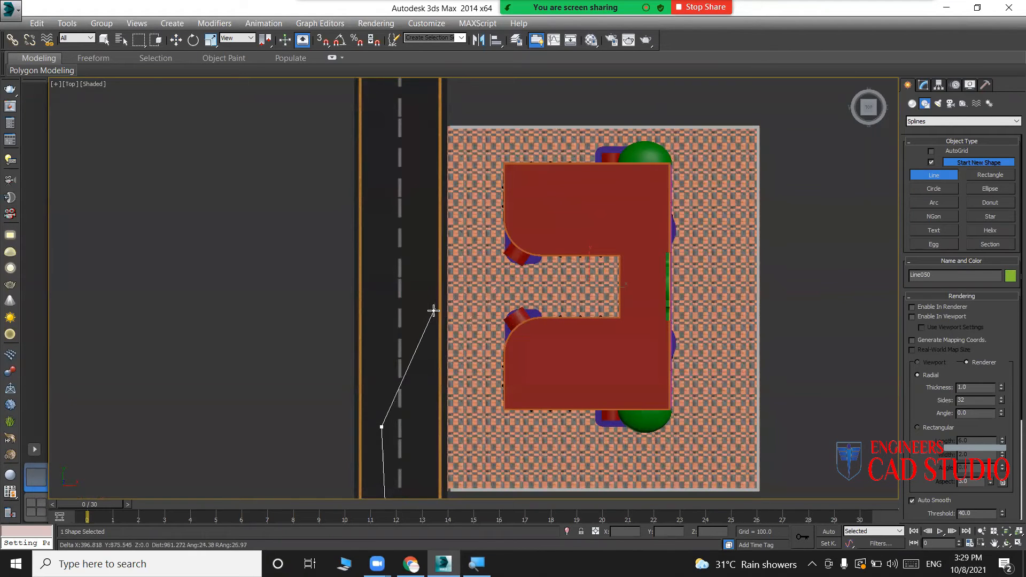
pyautogui.click(433, 316)
pyautogui.click(500, 277)
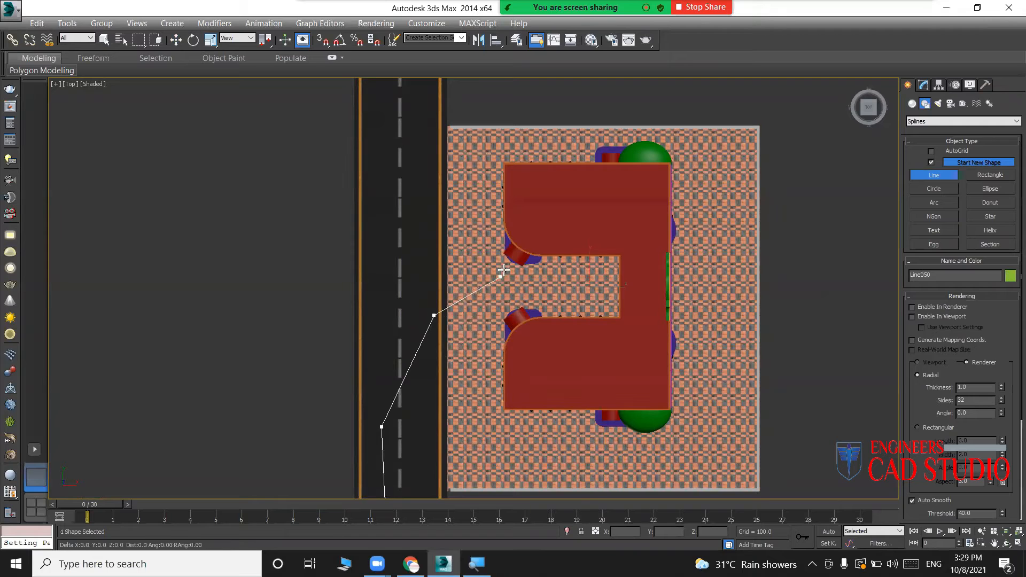
pyautogui.click(532, 230)
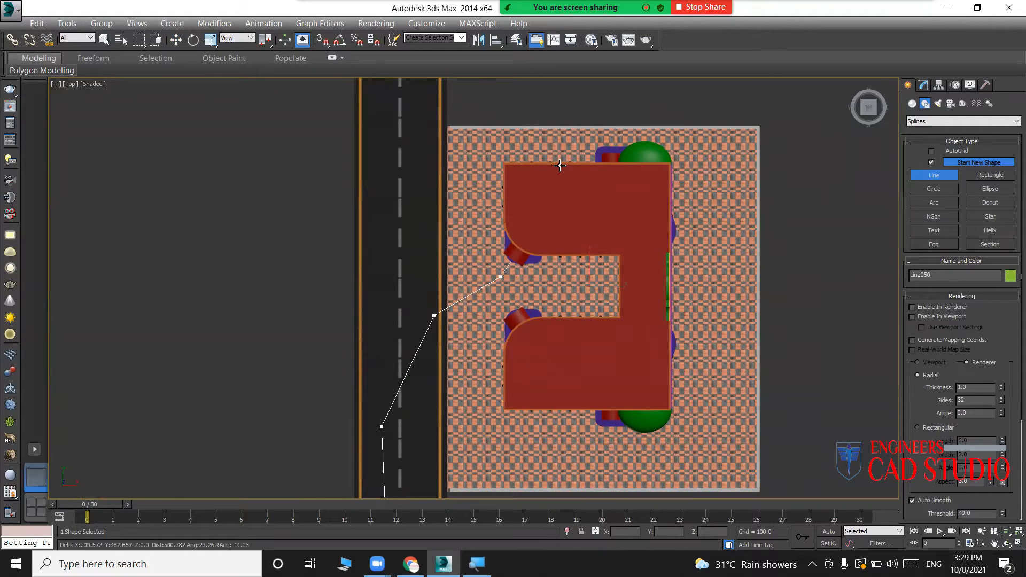
pyautogui.moveTo(559, 165); pyautogui.dragTo(517, 273, button='middle')
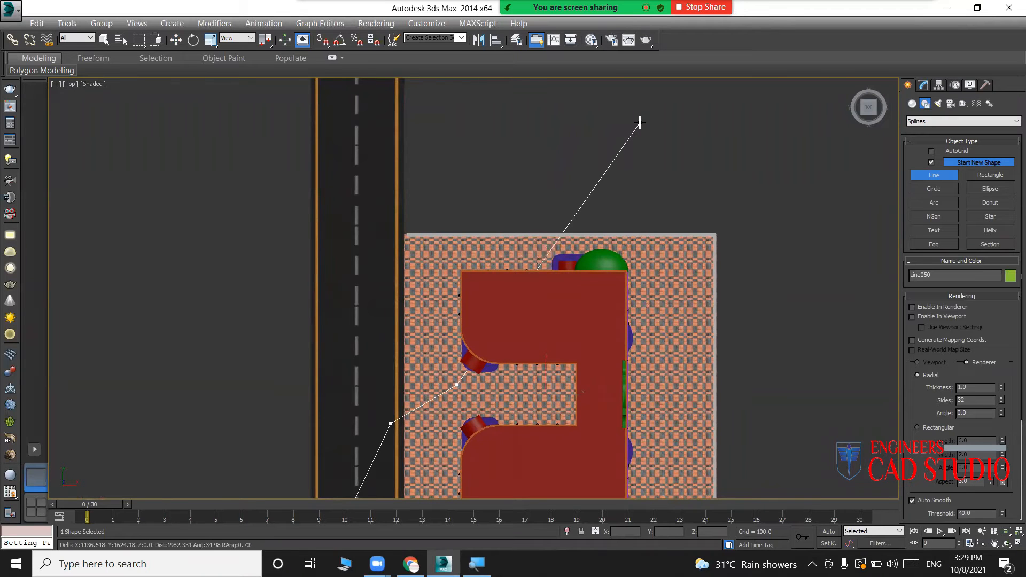
pyautogui.rightClick(295, 276)
pyautogui.moveTo(405, 359); pyautogui.dragTo(440, 209, button='middle')
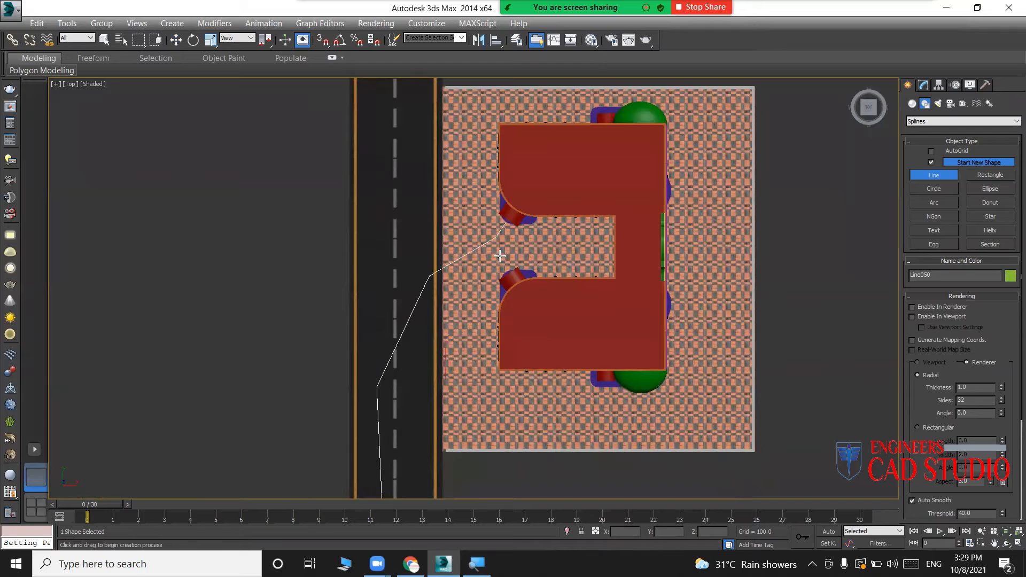
# Open the new path line for vertex-level editing around its bend on the road.
pyautogui.moveTo(452, 272); pyautogui.dragTo(523, 254, button='middle')
pyautogui.scroll(5, 465, 346)
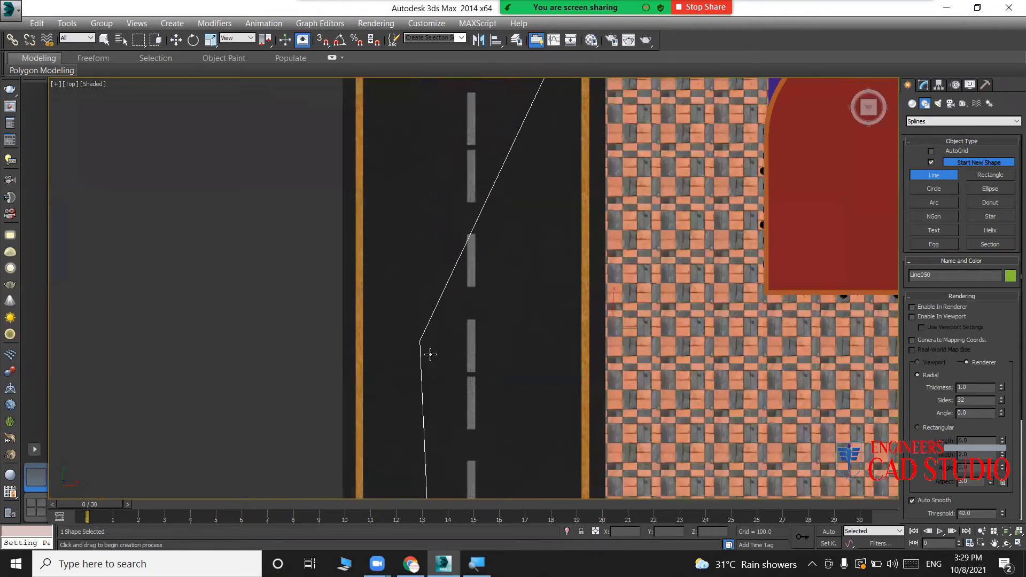
pyautogui.click(924, 86)
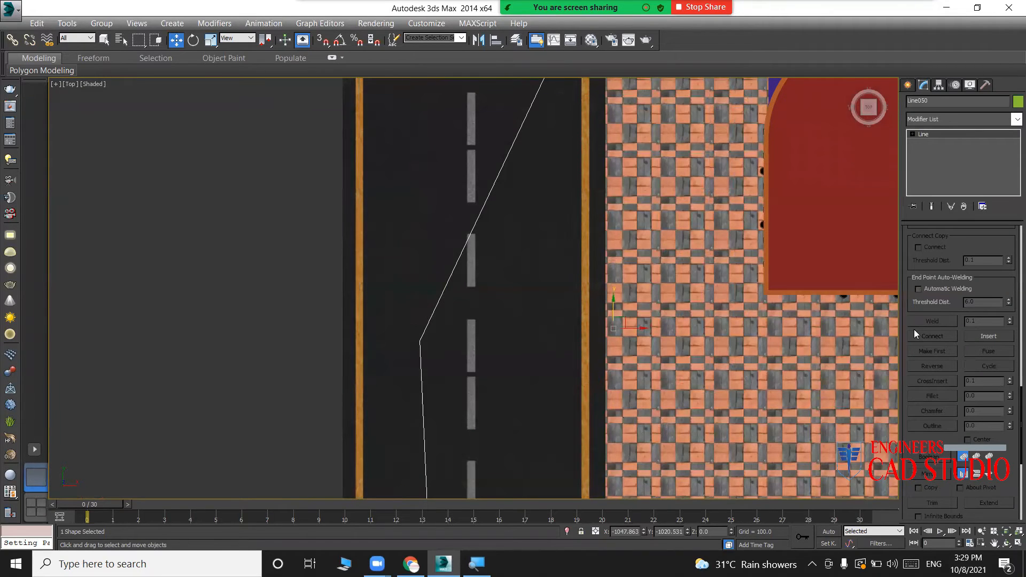
pyautogui.click(913, 135)
pyautogui.click(924, 143)
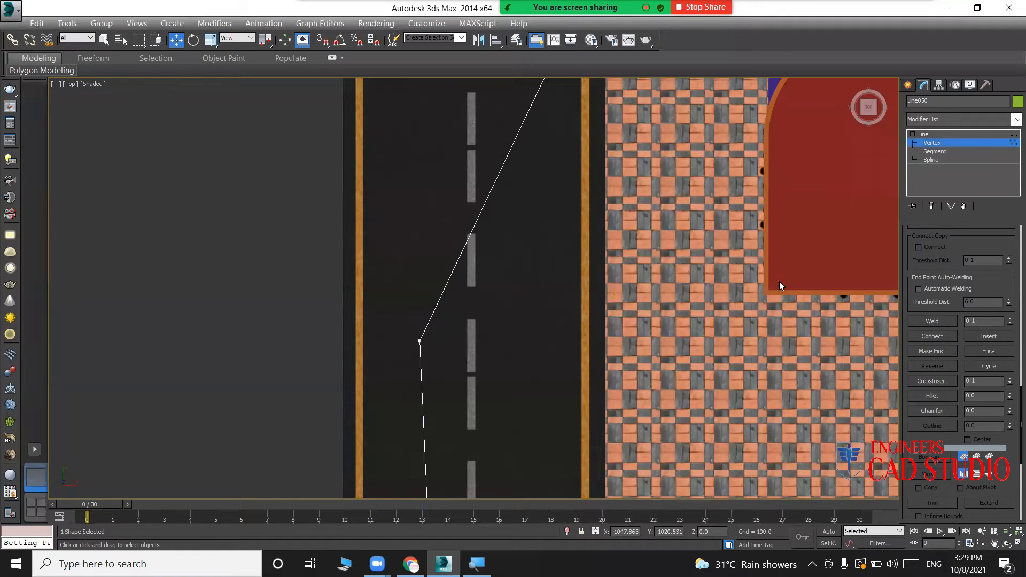
# Try converting the path line's bend vertex on the road to Smooth, and undo the change.
pyautogui.rightClick(439, 337)
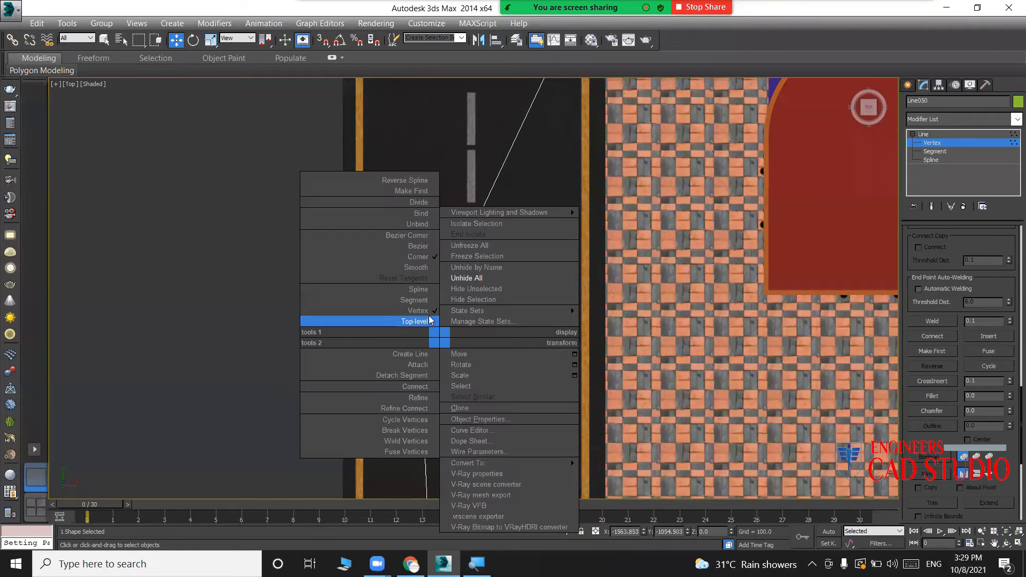
pyautogui.click(426, 268)
pyautogui.scroll(-5, 446, 342)
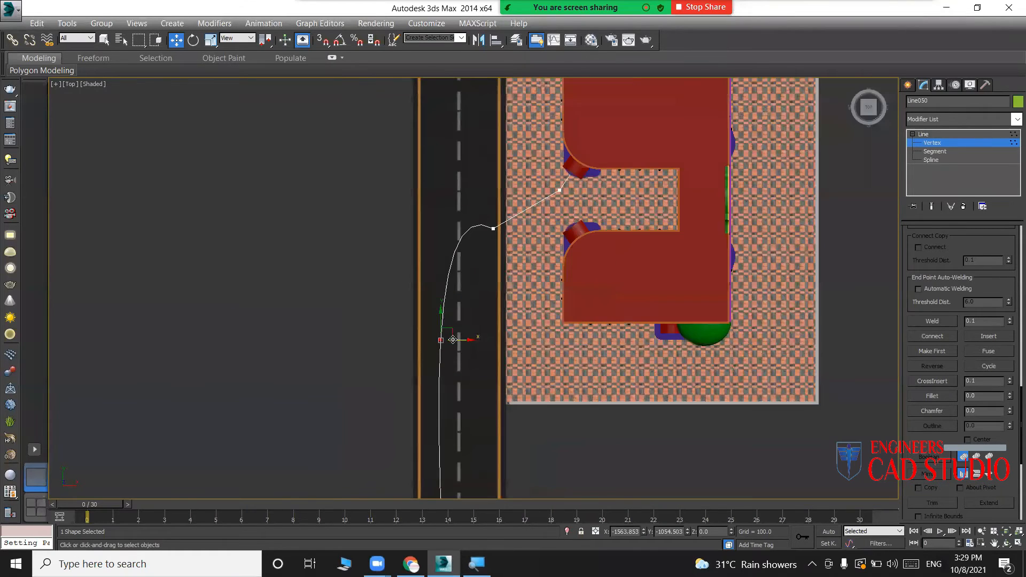
pyautogui.moveTo(481, 338); pyautogui.dragTo(464, 321, button='middle')
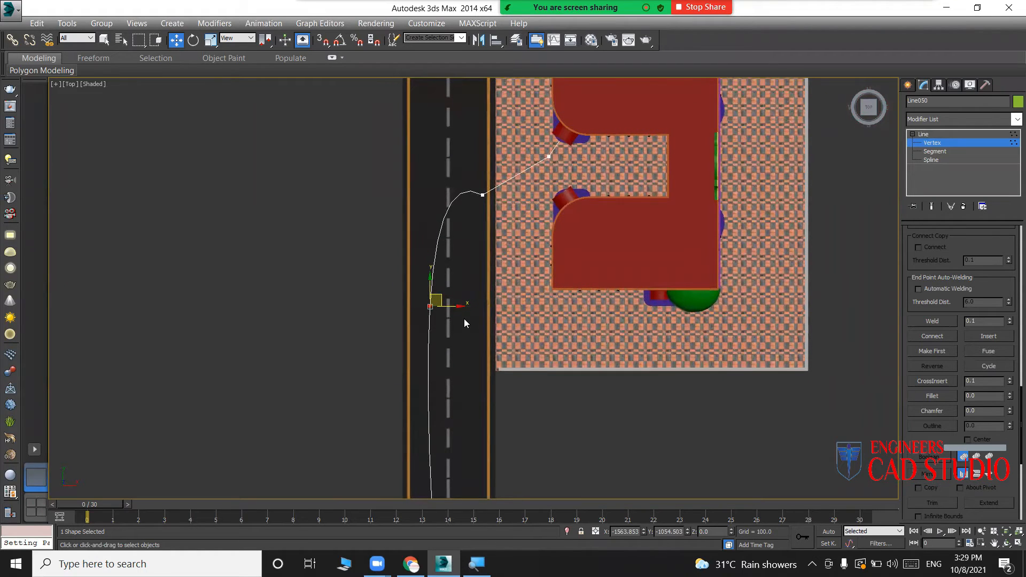
pyautogui.hotkey('ctrl', 'z')
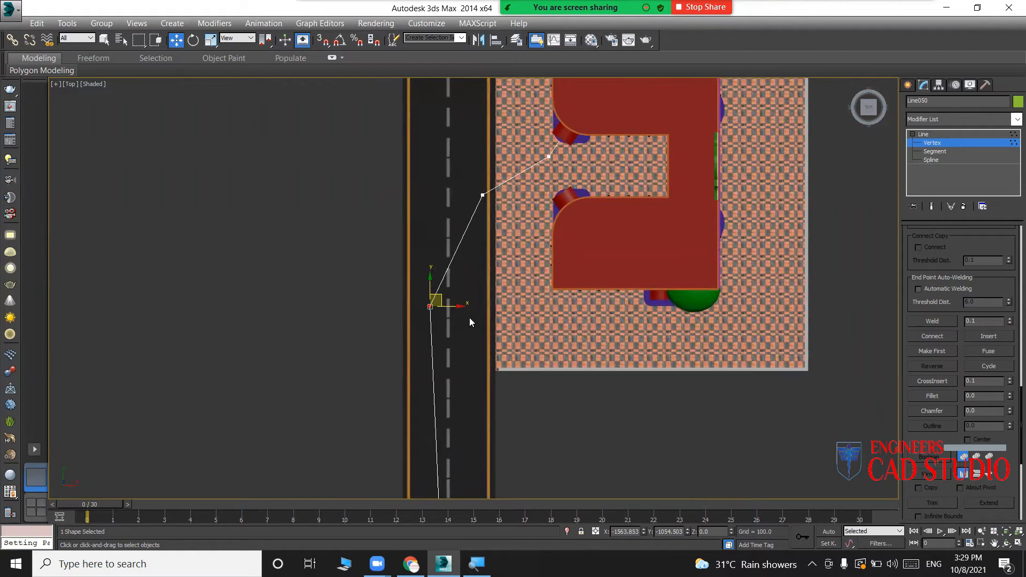
# Fillet the path line's bend vertex on the road into a long, gentle curve.
pyautogui.click(933, 396)
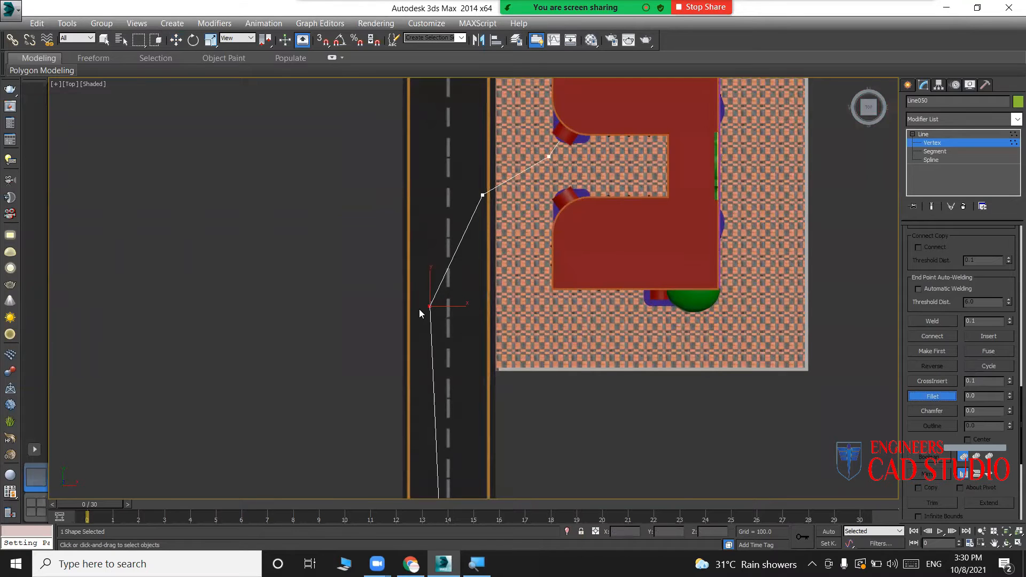
pyautogui.scroll(5, 419, 309)
pyautogui.moveTo(449, 295); pyautogui.dragTo(421, 101)
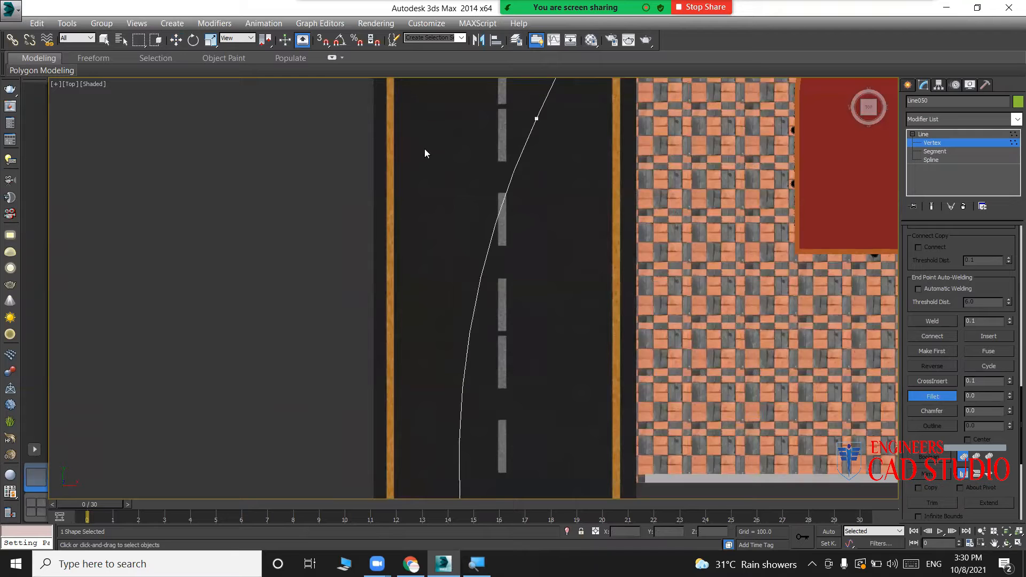
pyautogui.scroll(-4, 541, 255)
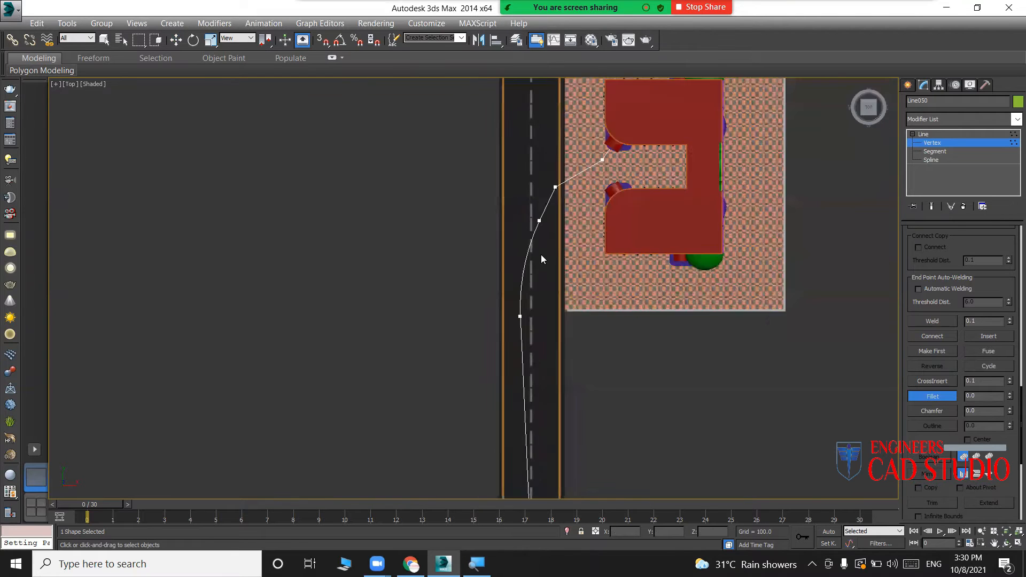
# Fillet the path line's vertices at the road edge and before the entrance, and leave vertex editing.
pyautogui.scroll(4, 561, 209)
pyautogui.moveTo(559, 207); pyautogui.dragTo(474, 265, button='middle')
pyautogui.moveTo(457, 243); pyautogui.dragTo(435, 173)
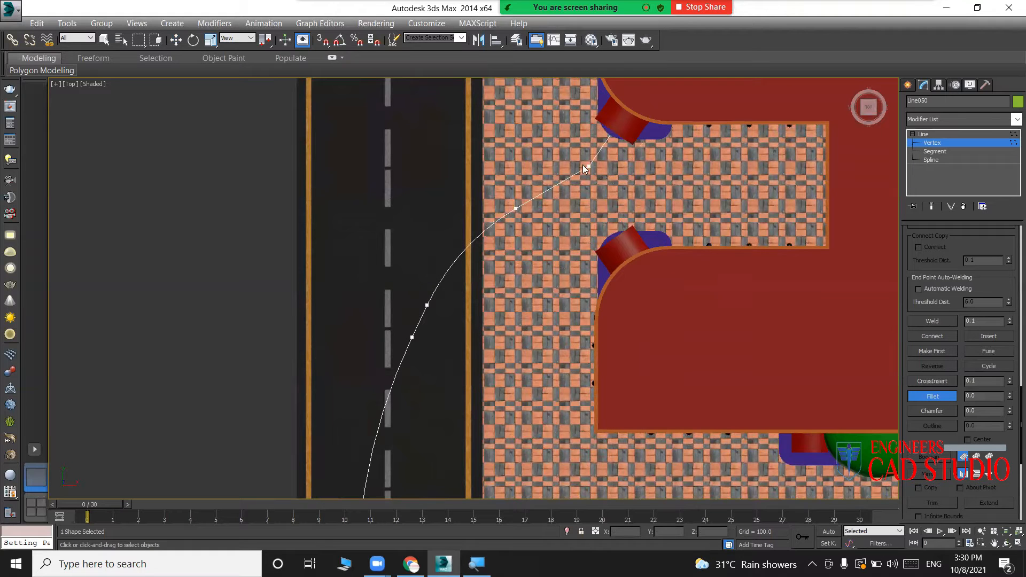
pyautogui.moveTo(591, 170); pyautogui.dragTo(577, 131)
pyautogui.scroll(-5, 595, 213)
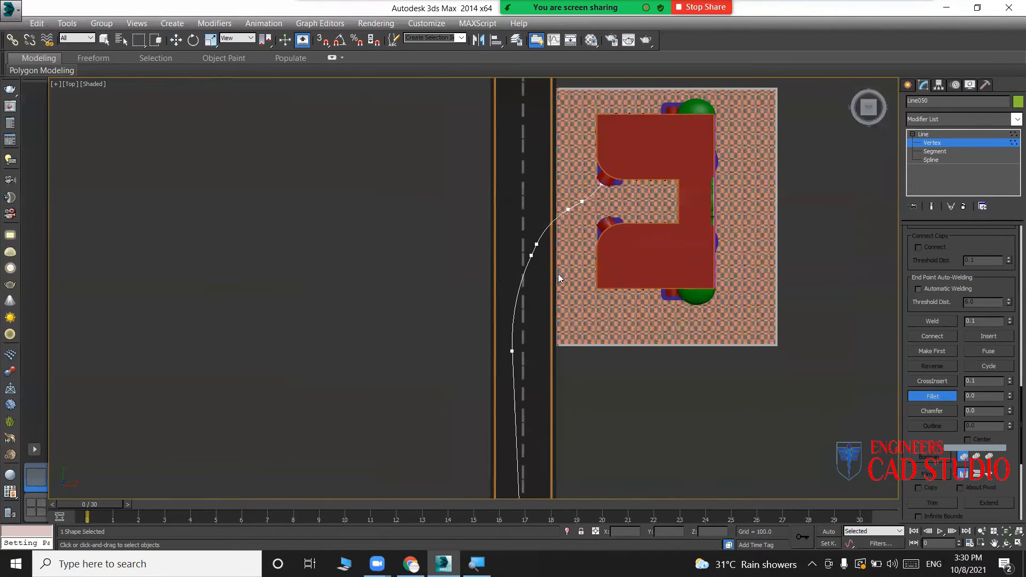
pyautogui.moveTo(558, 274); pyautogui.dragTo(524, 183, button='middle')
pyautogui.scroll(-2, 540, 288)
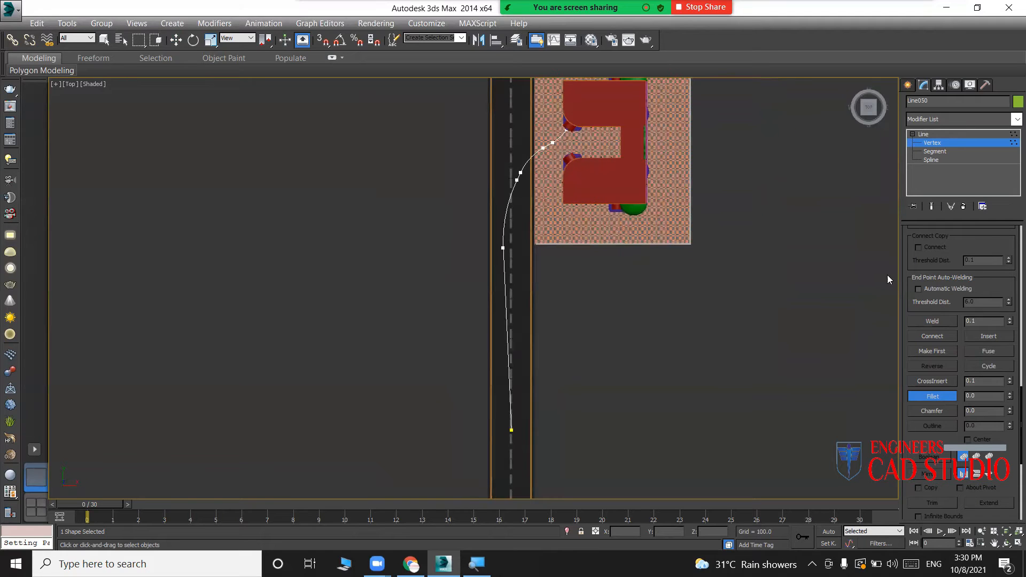
pyautogui.click(944, 399)
pyautogui.moveTo(609, 299); pyautogui.dragTo(629, 332, button='middle')
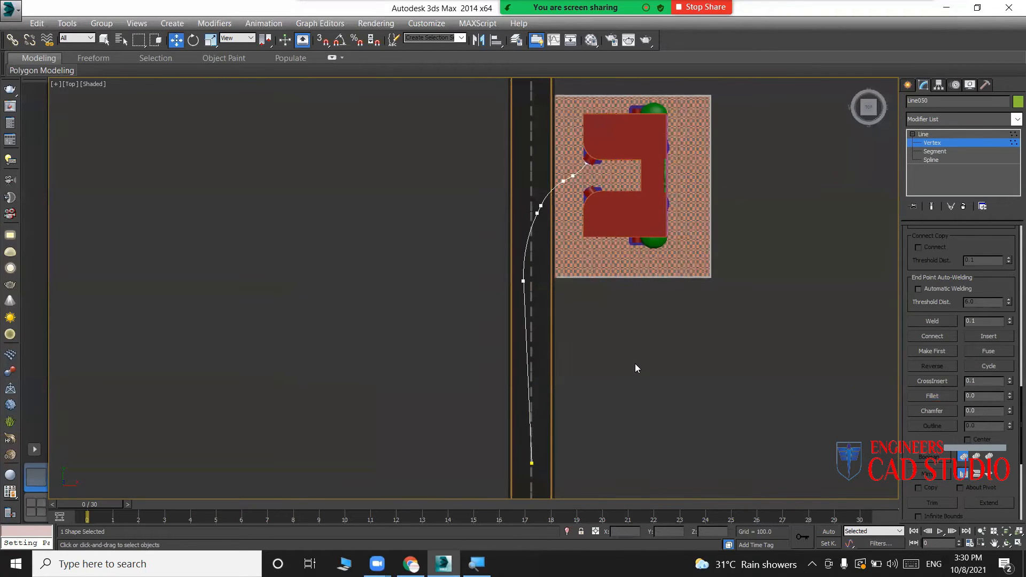
pyautogui.click(939, 143)
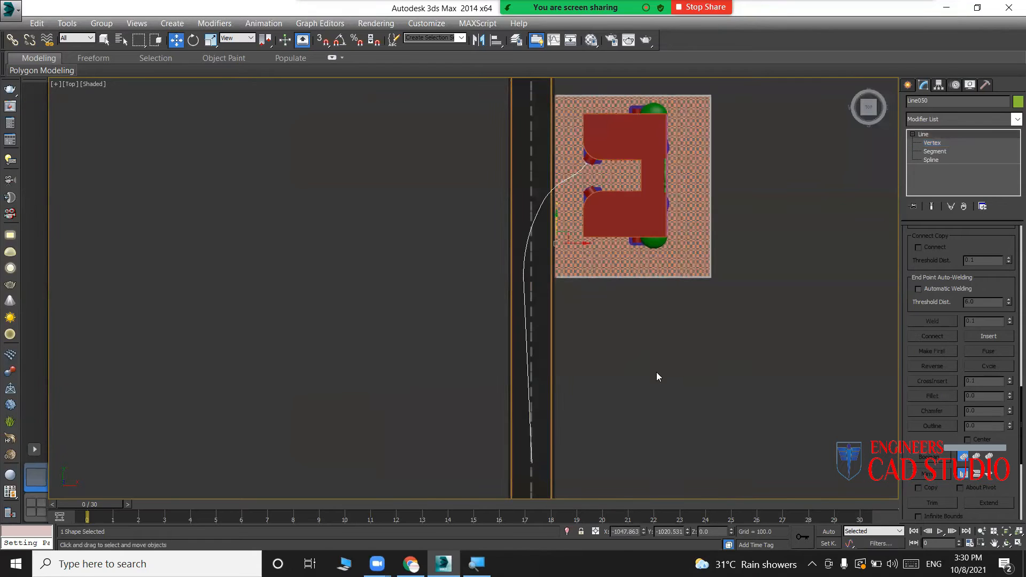
# Raise the path line in the wireframe front view to a height of about Z 167.5, just above the boundary wall.
pyautogui.press('f')
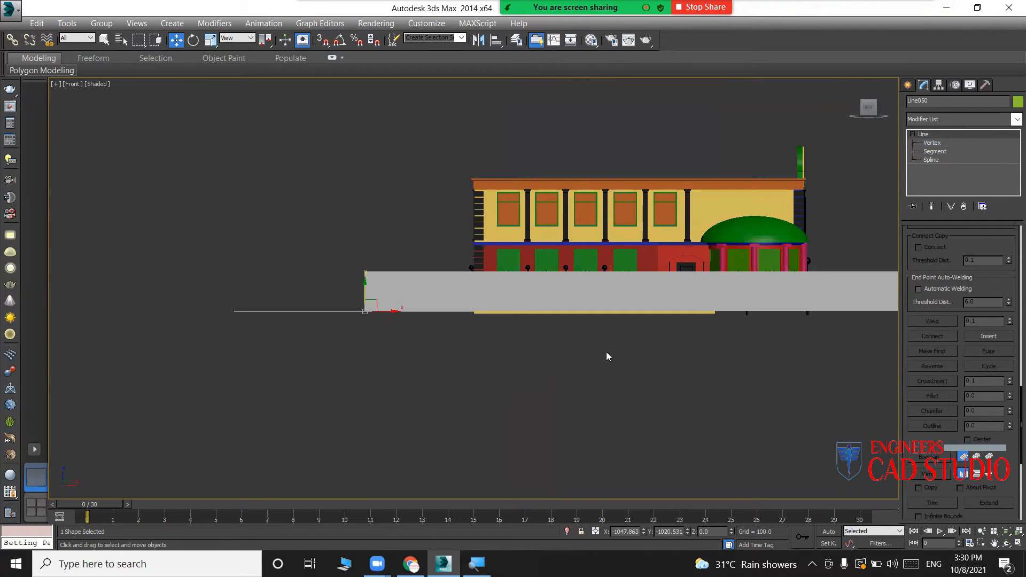
pyautogui.press('F3')
pyautogui.moveTo(606, 354); pyautogui.dragTo(577, 371, button='middle')
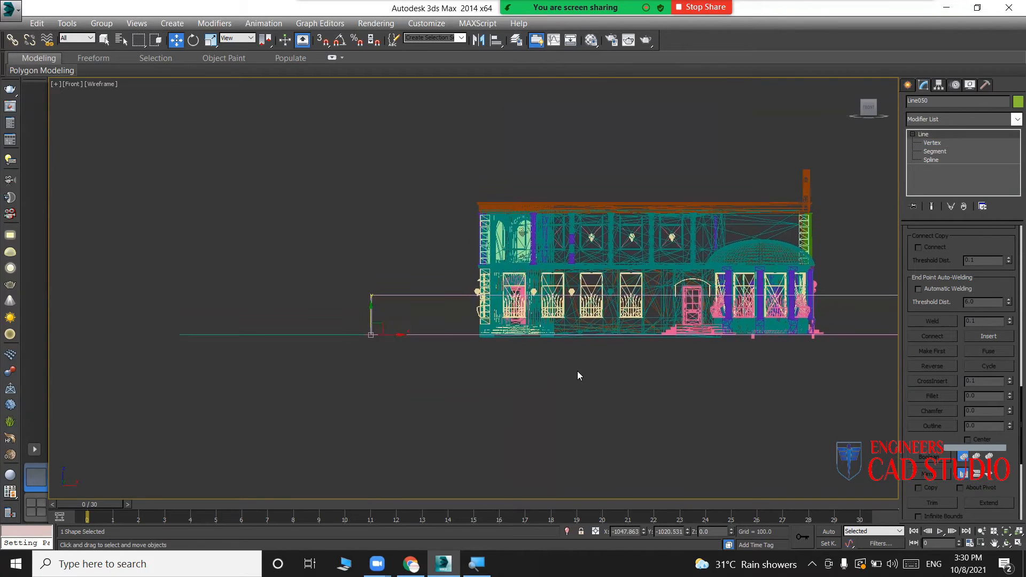
pyautogui.moveTo(371, 320); pyautogui.dragTo(369, 279)
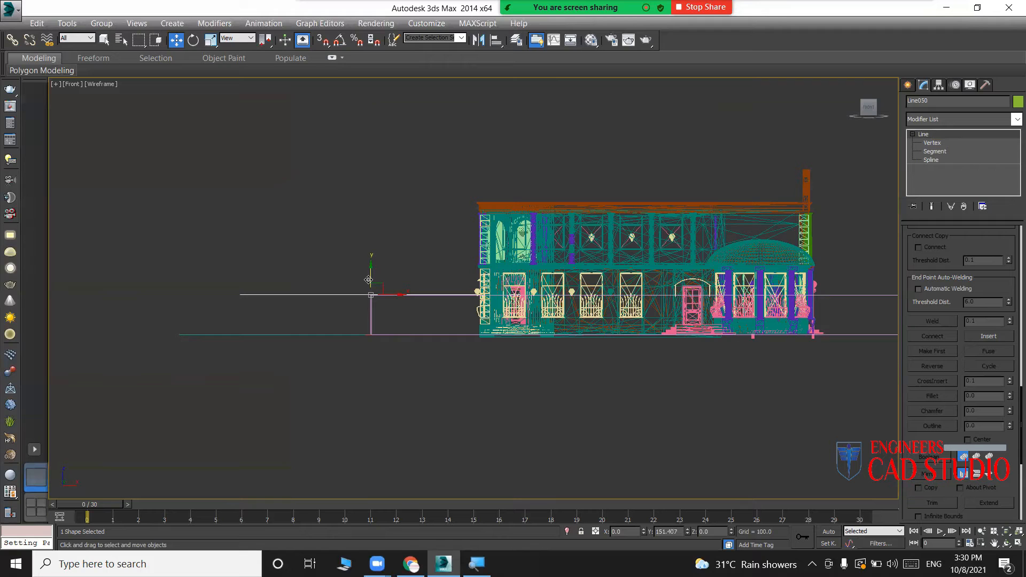
pyautogui.moveTo(368, 279); pyautogui.dragTo(368, 277)
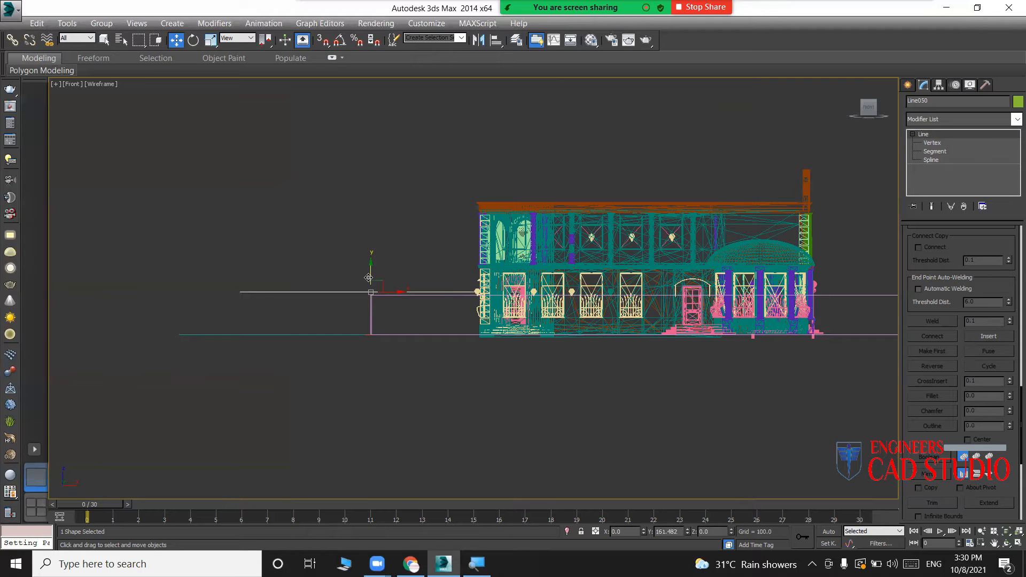
pyautogui.moveTo(468, 366); pyautogui.dragTo(490, 382, button='middle')
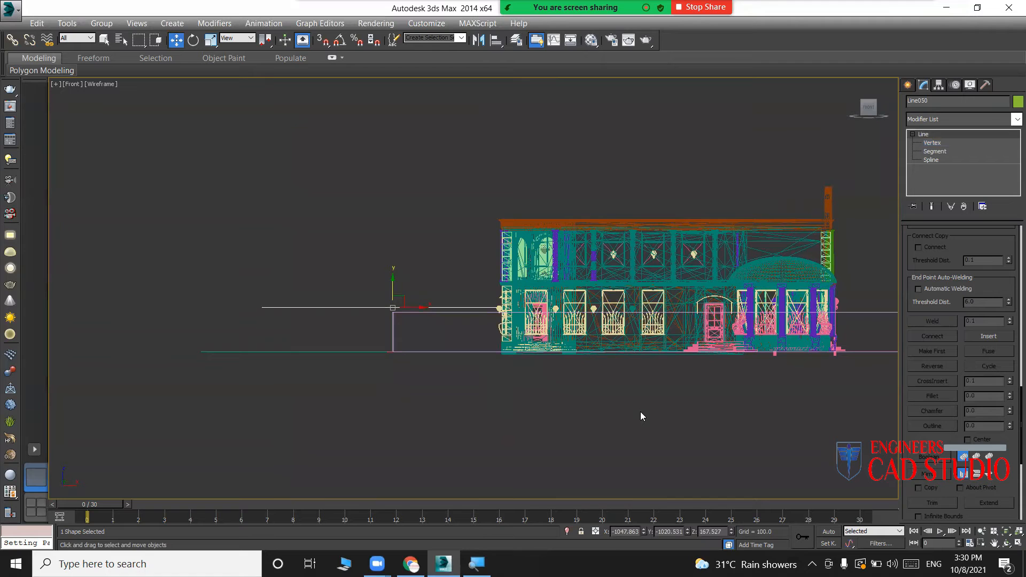
# Examine the raised path line's height against the building in the left, front and perspective views.
pyautogui.press('l')
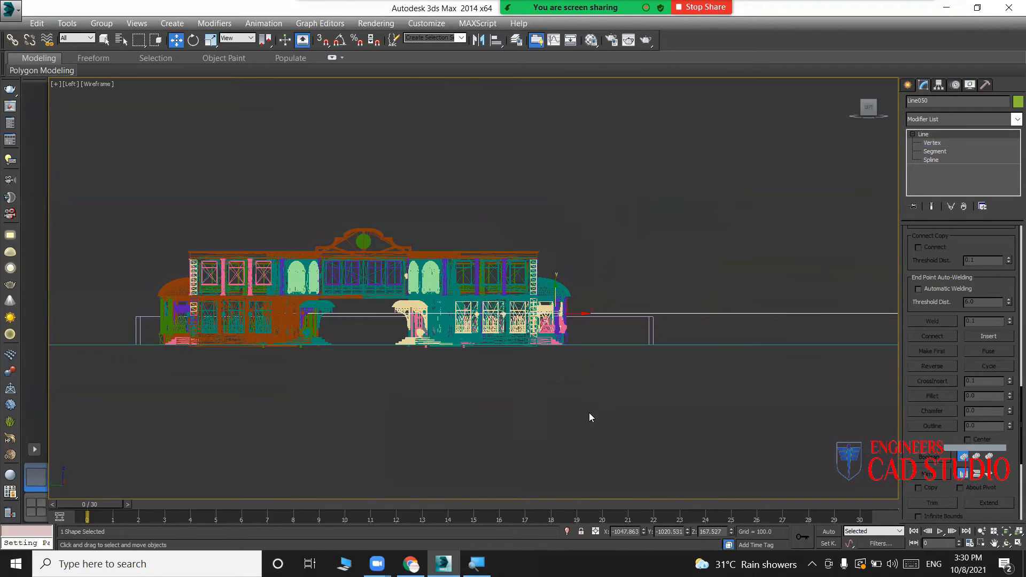
pyautogui.scroll(-6, 589, 412)
pyautogui.moveTo(657, 424); pyautogui.dragTo(585, 406, button='middle')
pyautogui.press('f')
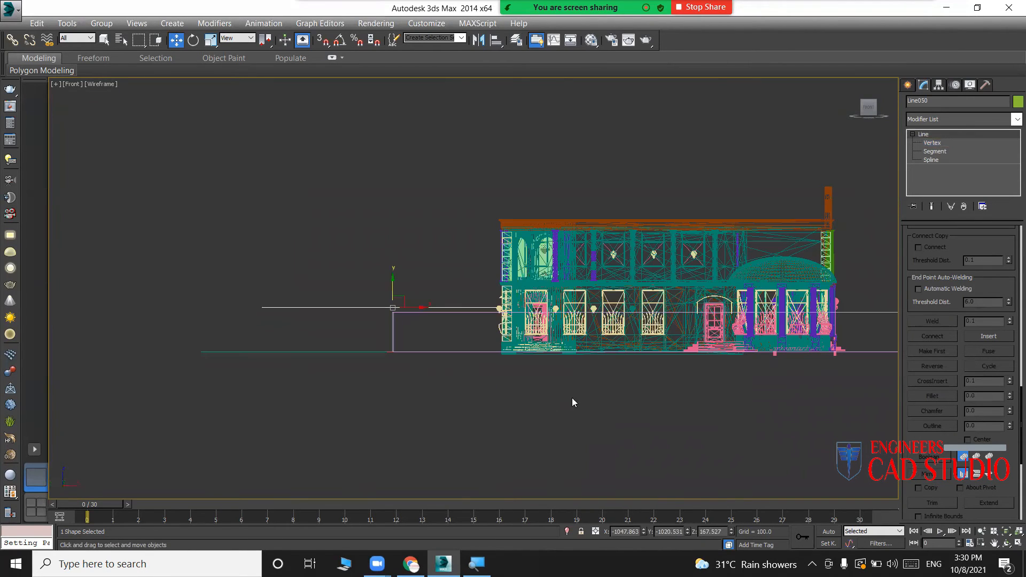
pyautogui.moveTo(519, 414); pyautogui.dragTo(545, 419, button='middle')
pyautogui.press('p')
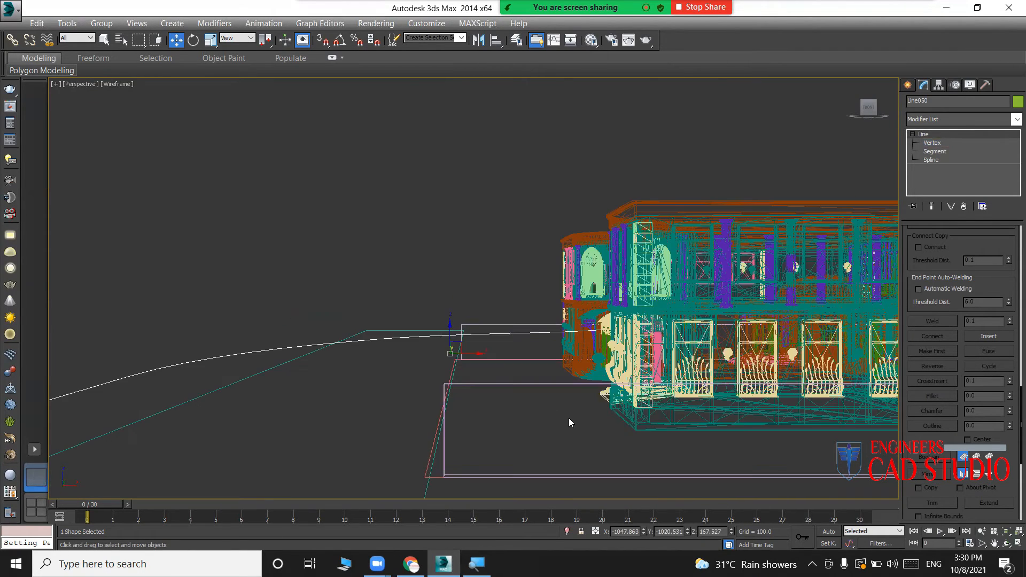
pyautogui.scroll(-2, 563, 419)
pyautogui.moveTo(681, 336); pyautogui.dragTo(661, 279, button='middle')
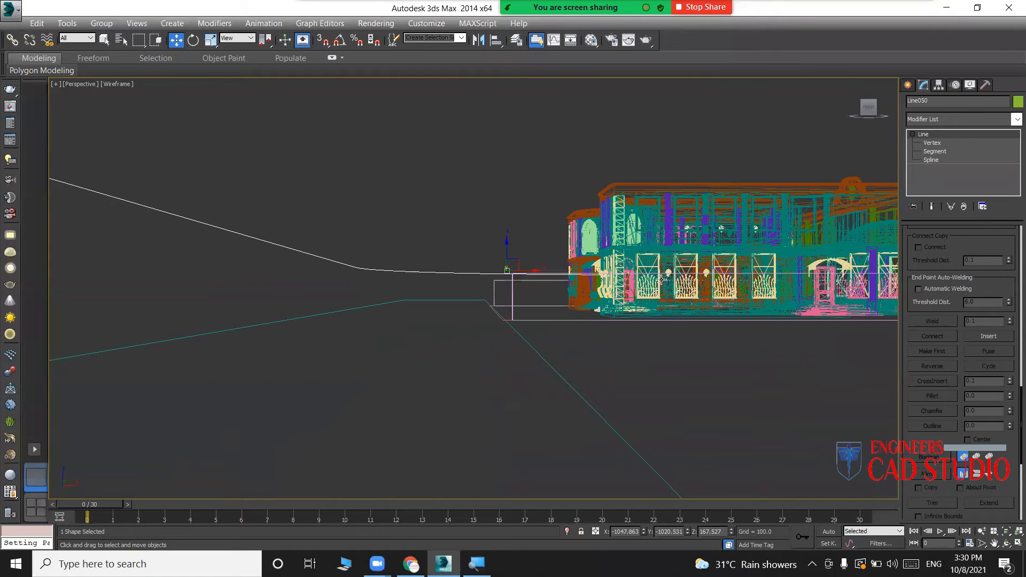
# Place a standard Free camera in the front view, just beyond the road-side end of the path line.
pyautogui.press('f')
pyautogui.click(908, 87)
pyautogui.click(951, 104)
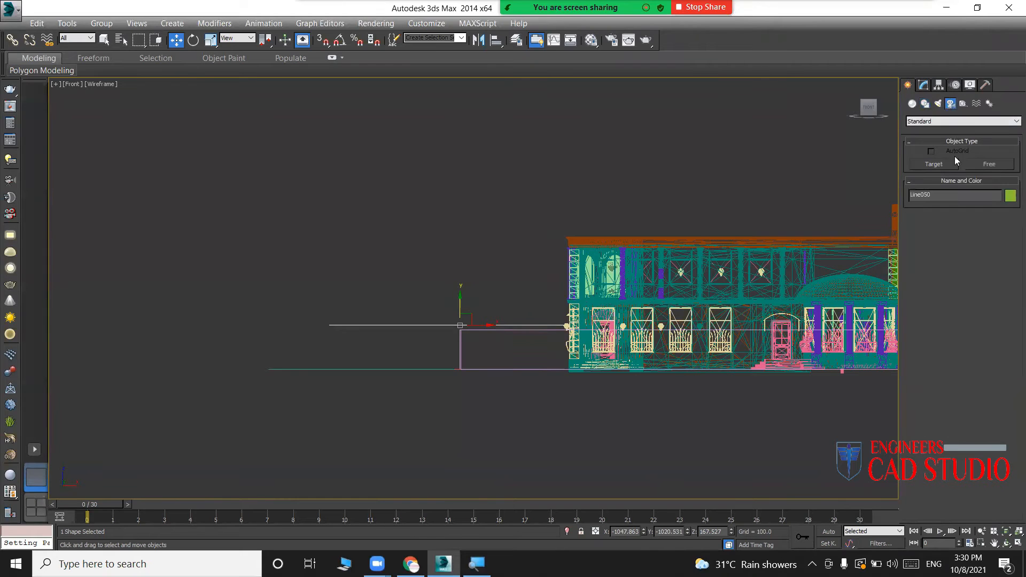
pyautogui.click(979, 166)
pyautogui.click(295, 333)
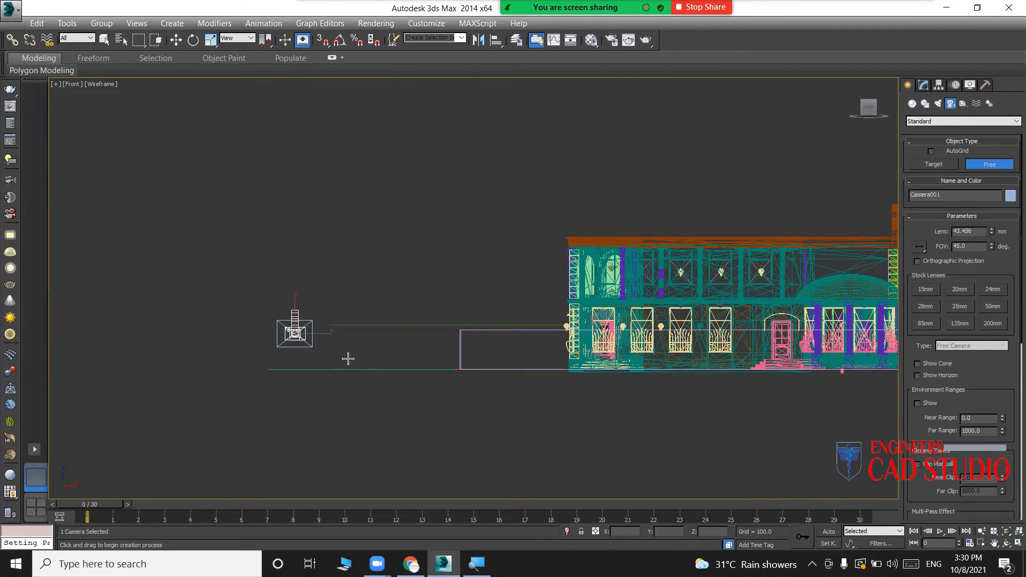
pyautogui.press('t')
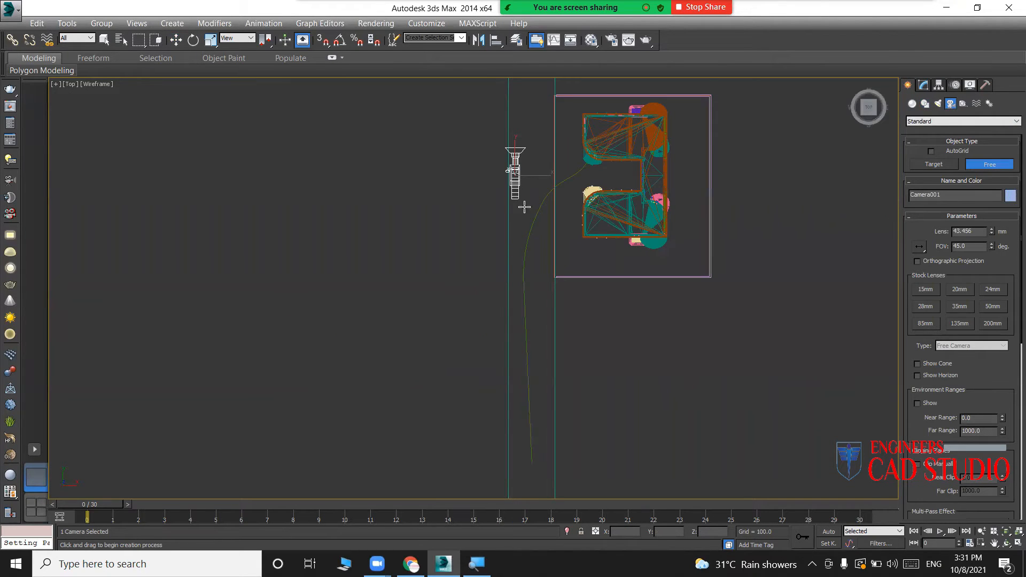
# Move the camera along Y to about -4726 in the top view, just beyond the road-side end of the path line.
pyautogui.moveTo(554, 283); pyautogui.dragTo(556, 246, button='middle')
pyautogui.press('w')
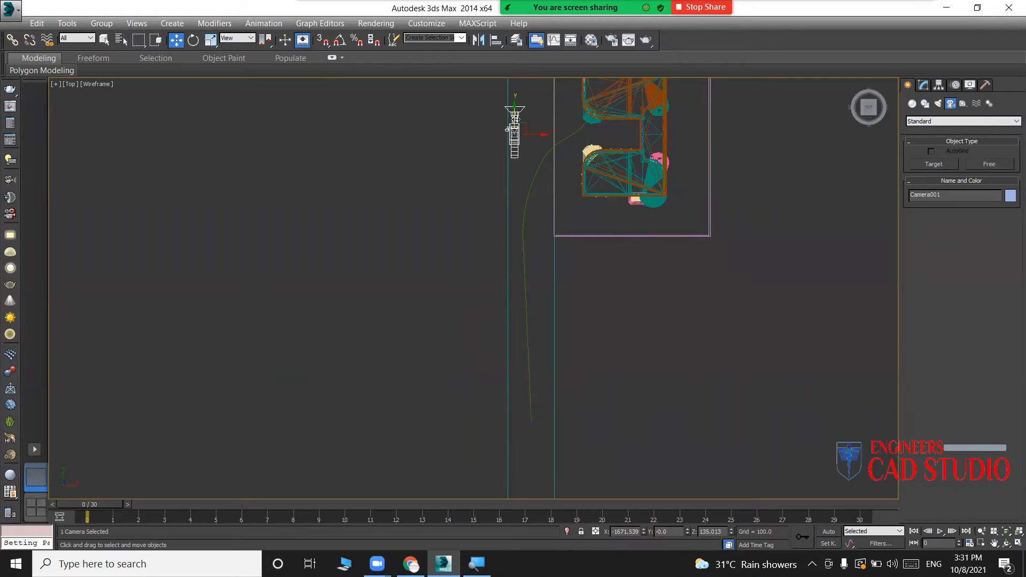
pyautogui.moveTo(533, 129); pyautogui.dragTo(535, 435)
pyautogui.moveTo(550, 416); pyautogui.dragTo(514, 334, button='middle')
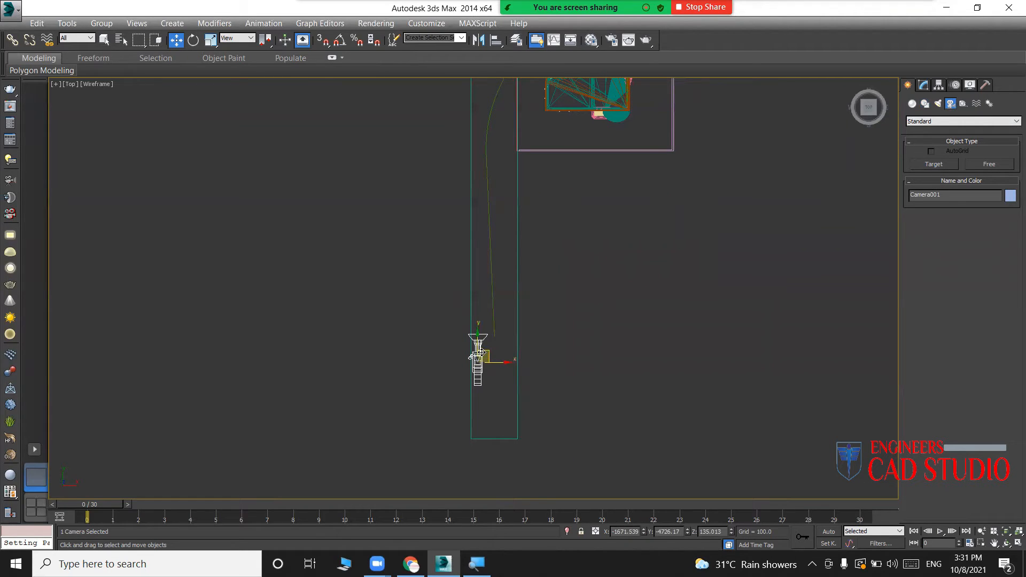
# Attach the camera to the raised path line with a Path Constraint.
pyautogui.click(277, 24)
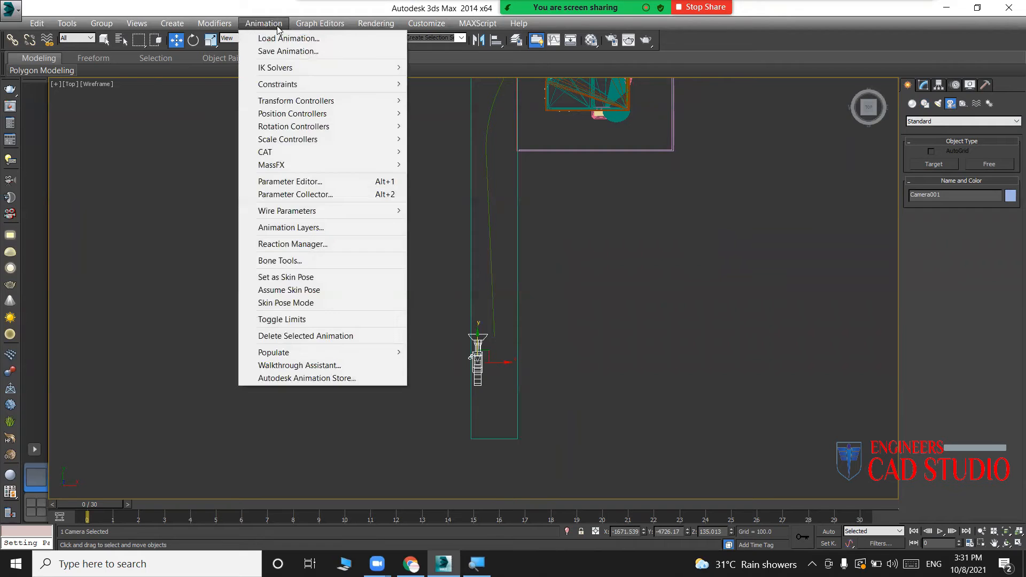
pyautogui.moveTo(313, 91)
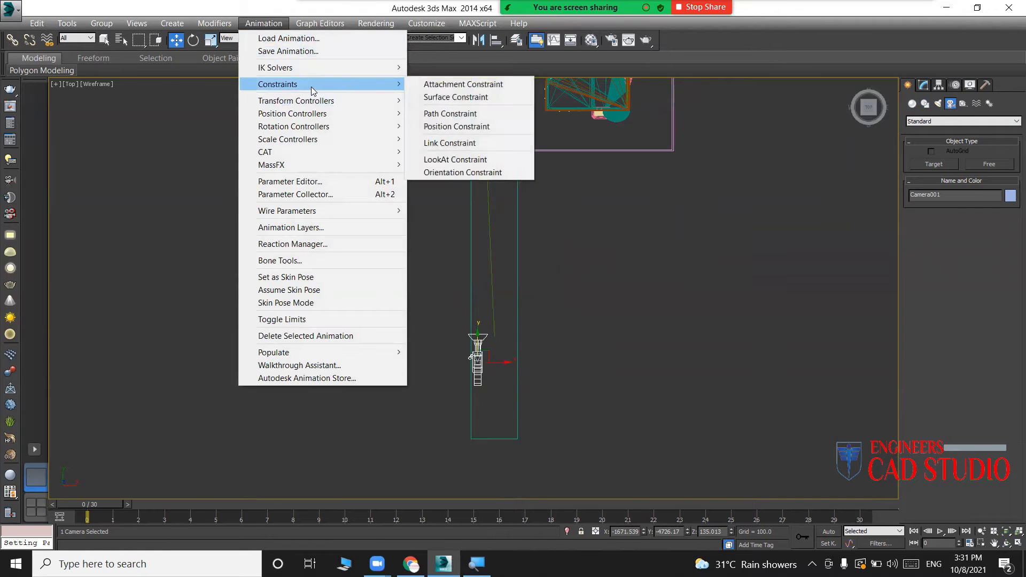
pyautogui.click(473, 115)
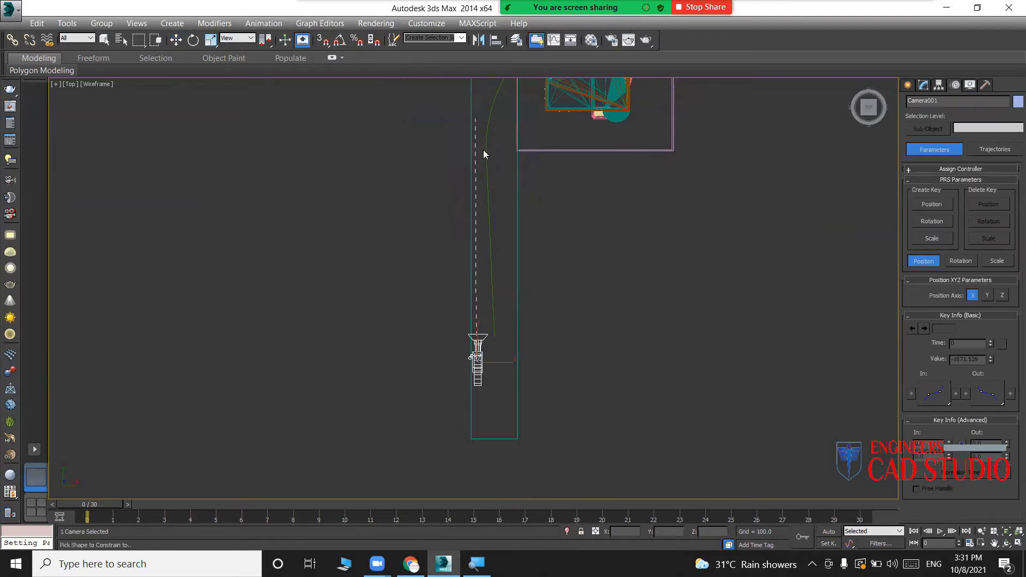
pyautogui.click(492, 285)
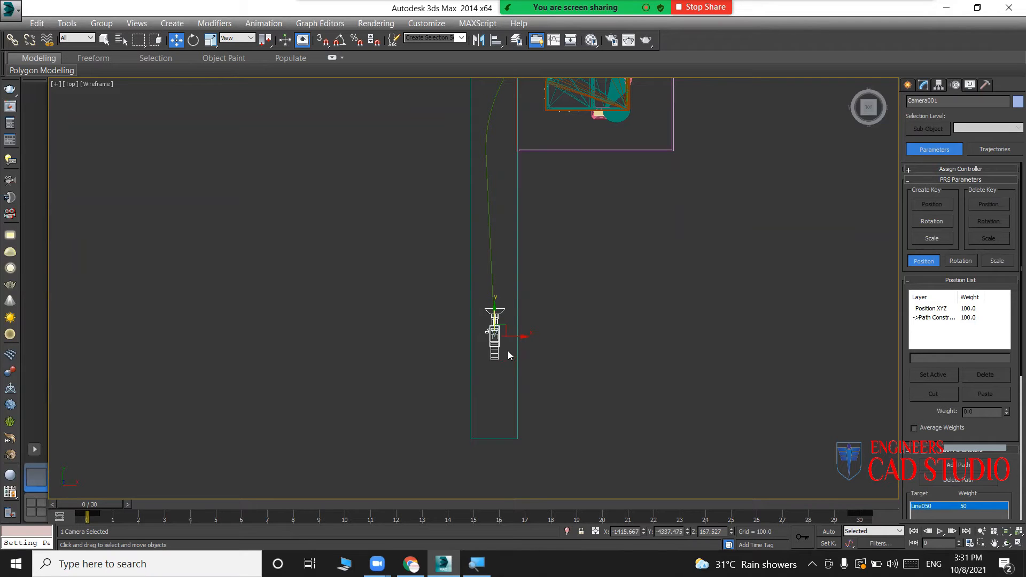
# Show the shaded camera view beside the top view, with the top view centred on the path and its grid hidden.
pyautogui.press('c')
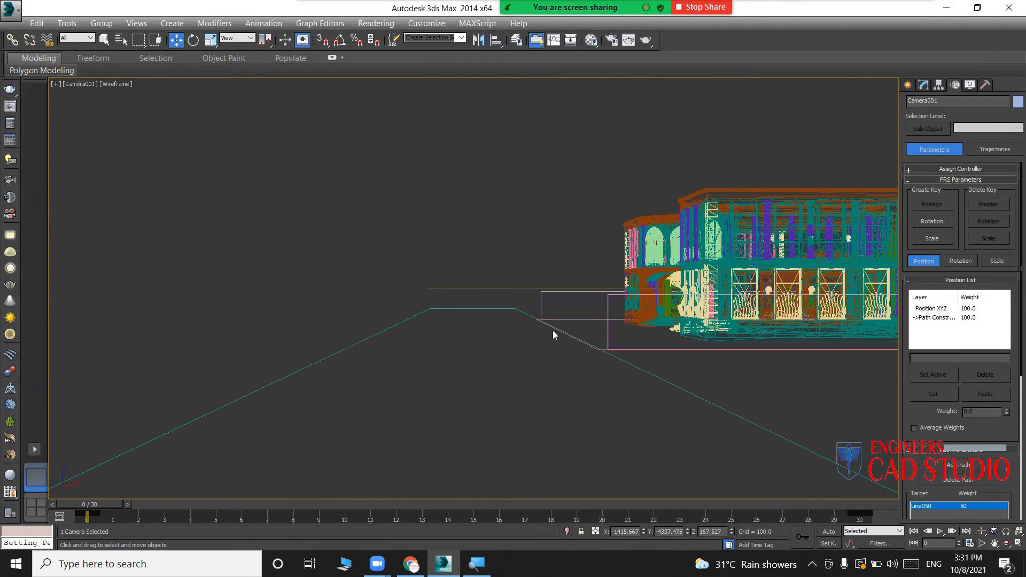
pyautogui.press('F3')
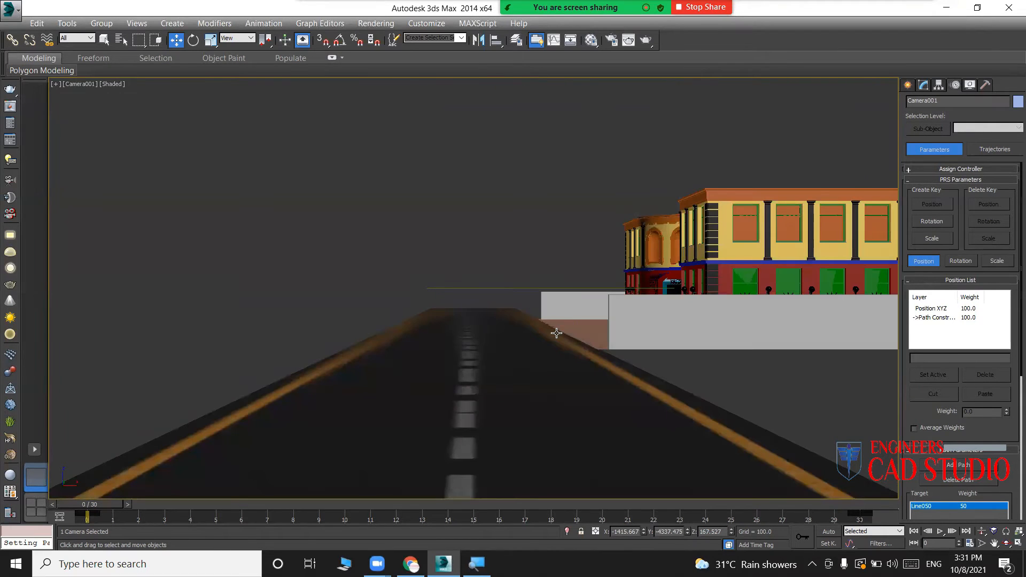
pyautogui.hotkey('alt', 'w')
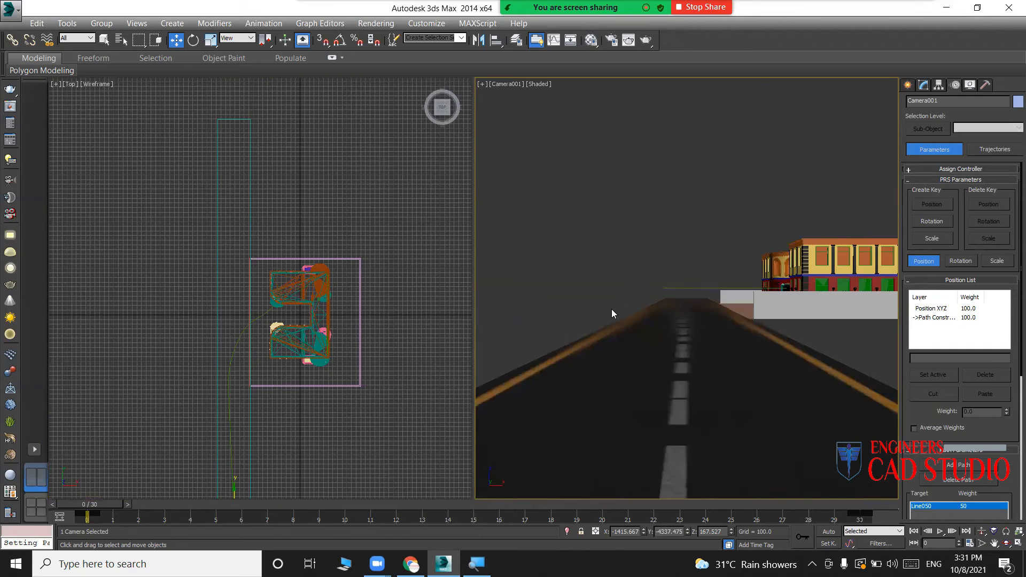
pyautogui.moveTo(289, 450); pyautogui.dragTo(289, 332, button='middle')
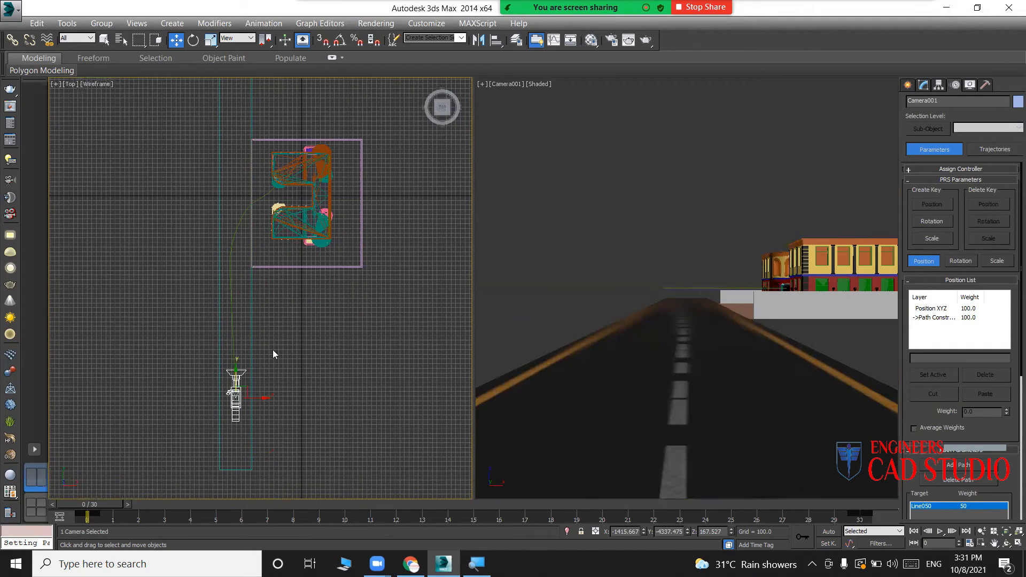
pyautogui.moveTo(277, 381); pyautogui.dragTo(282, 362, button='middle')
pyautogui.press('g')
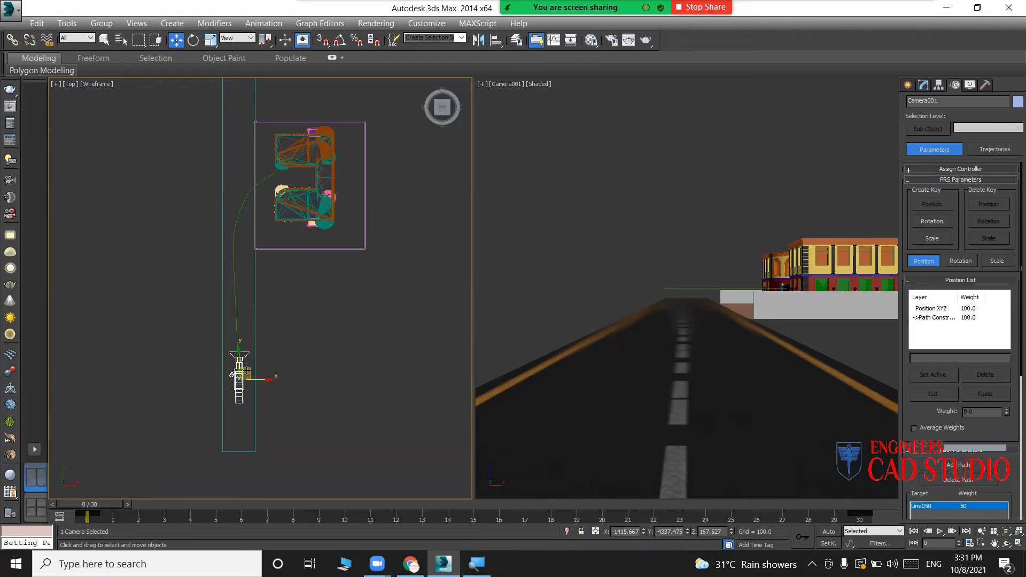
# Scrub through the animation to check the camera's travel along the path, and return to frame 0.
pyautogui.moveTo(97, 503); pyautogui.dragTo(785, 521)
pyautogui.press('Home')
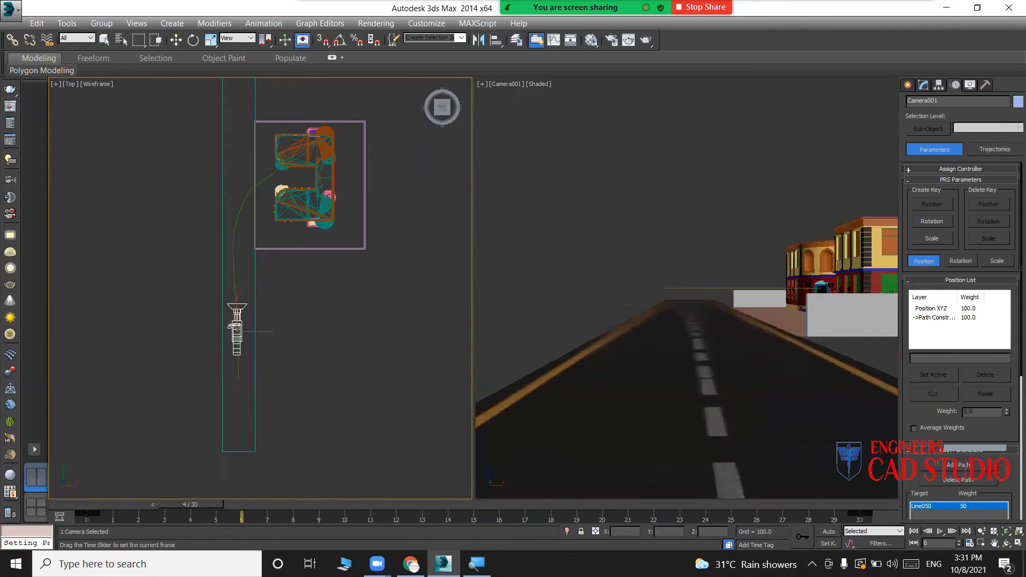
pyautogui.press('w')
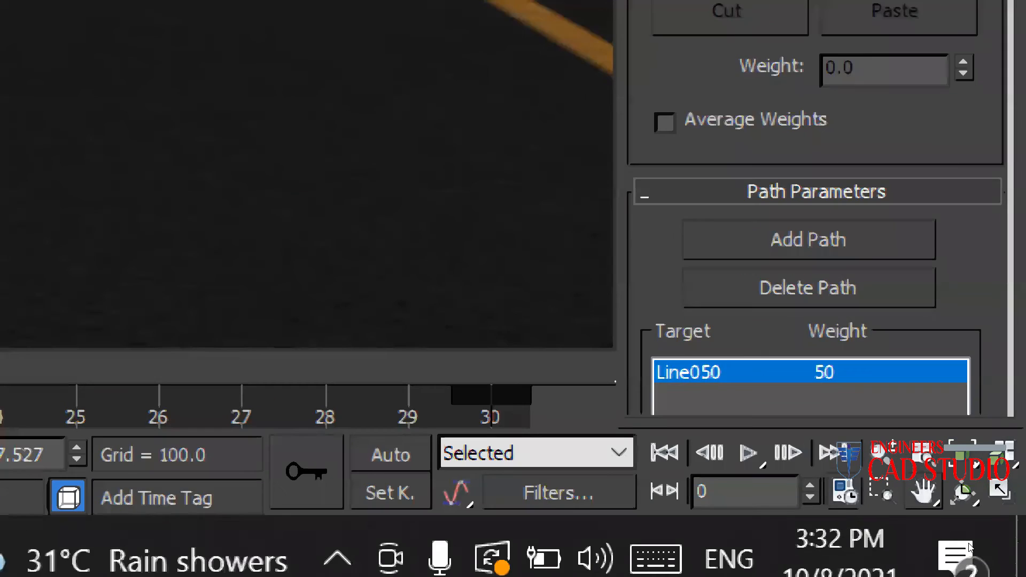
# Set the animation's end time to 100 frames in the time configuration.
pyautogui.click(799, 490)
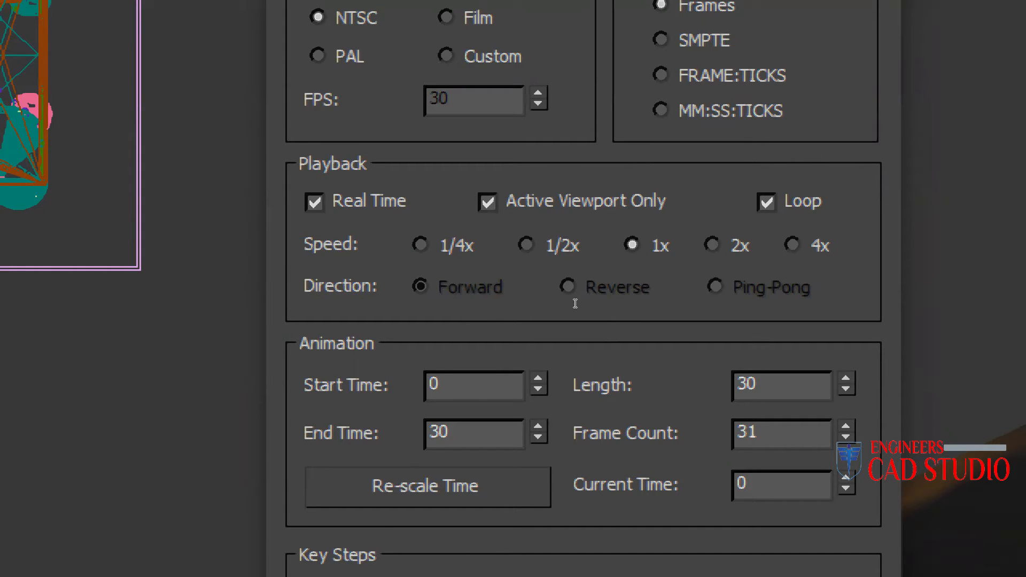
pyautogui.moveTo(479, 307); pyautogui.dragTo(439, 307)
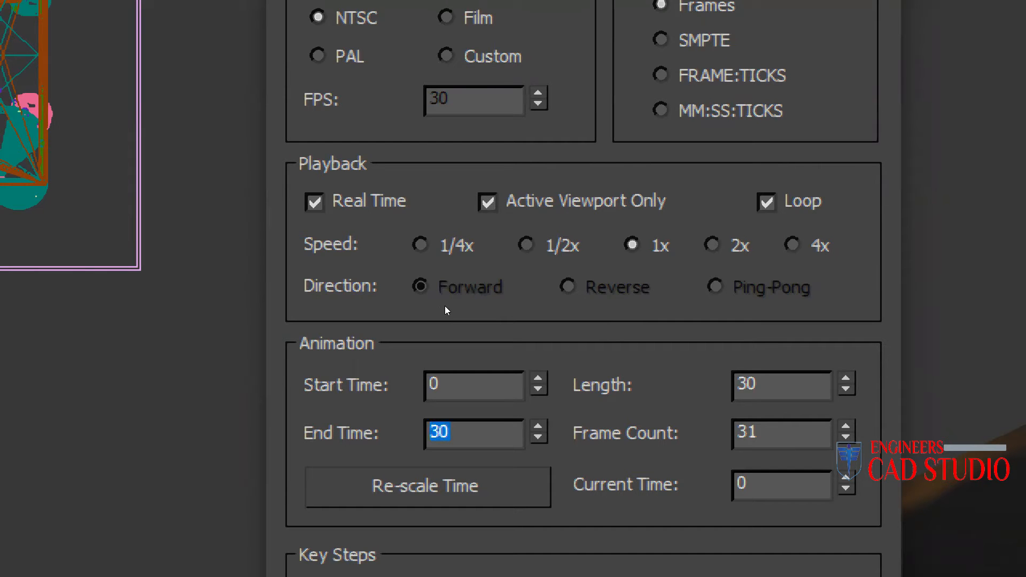
pyautogui.write('100')
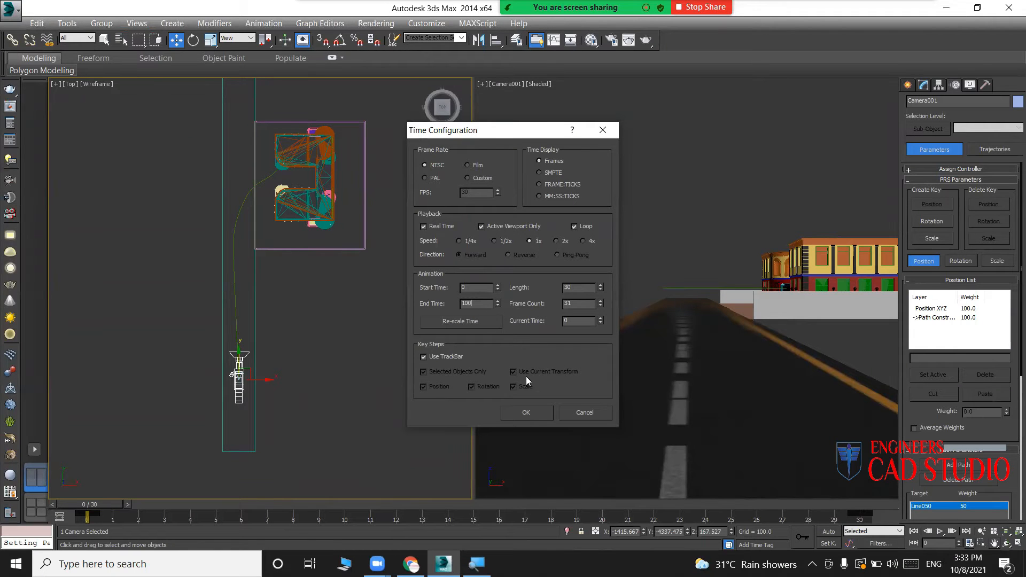
pyautogui.click(526, 414)
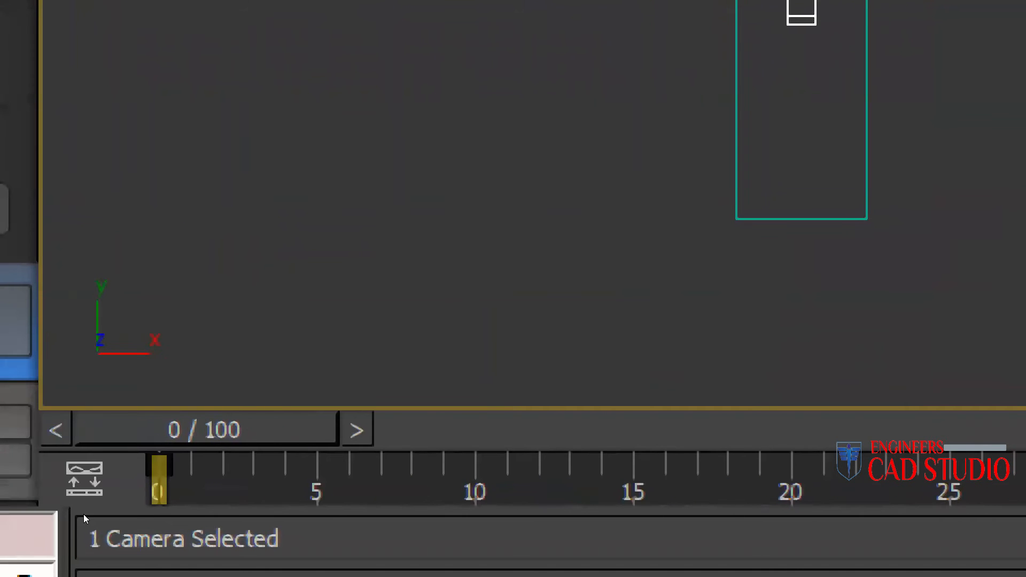
pyautogui.moveTo(88, 503)
pyautogui.mouseDown()
pyautogui.moveTo(106, 503)
pyautogui.moveTo(71, 503)
pyautogui.mouseUp()
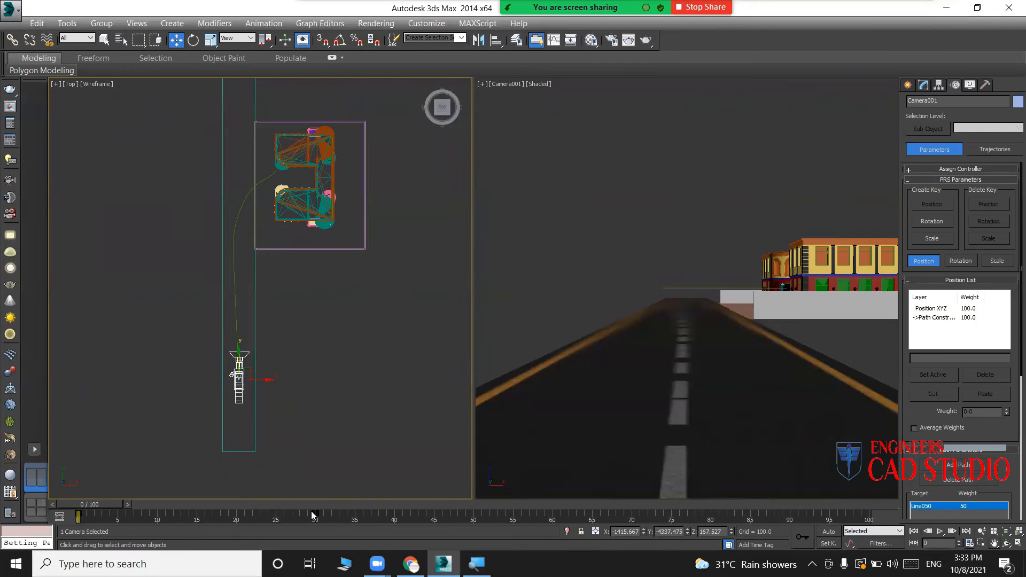
pyautogui.moveTo(315, 514); pyautogui.dragTo(875, 518)
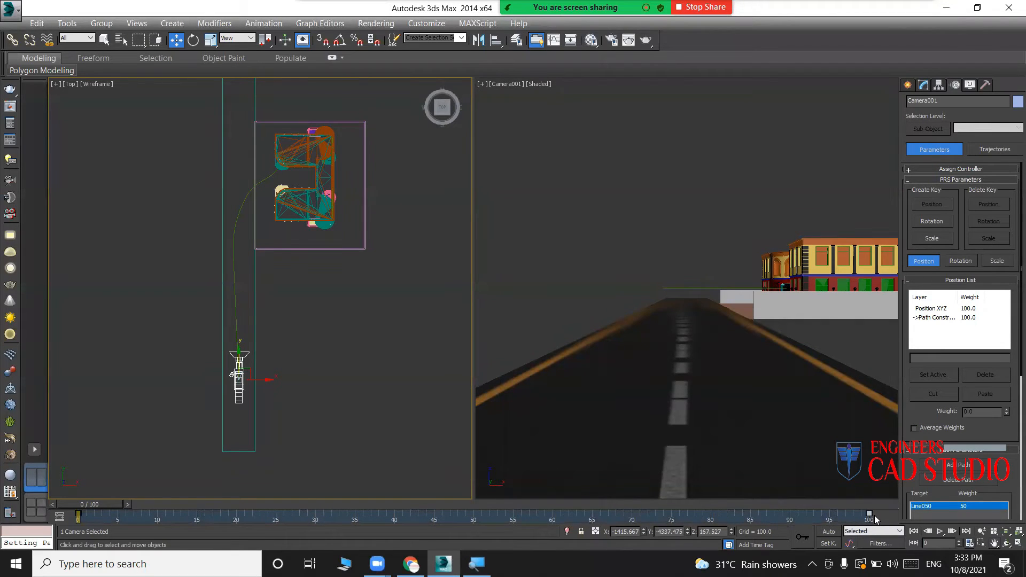
pyautogui.click(218, 516)
pyautogui.moveTo(74, 504); pyautogui.dragTo(75, 536)
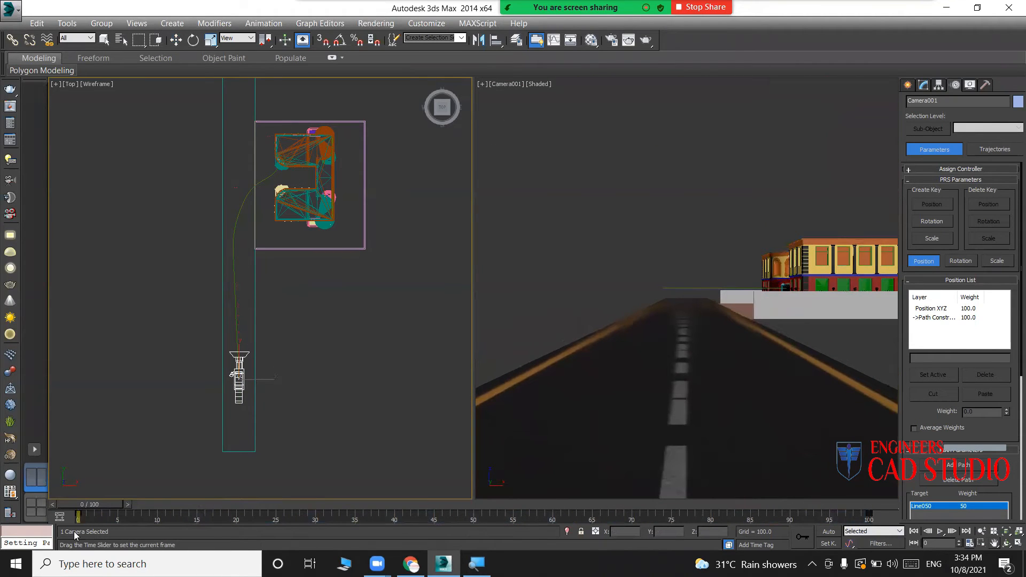
pyautogui.press('w')
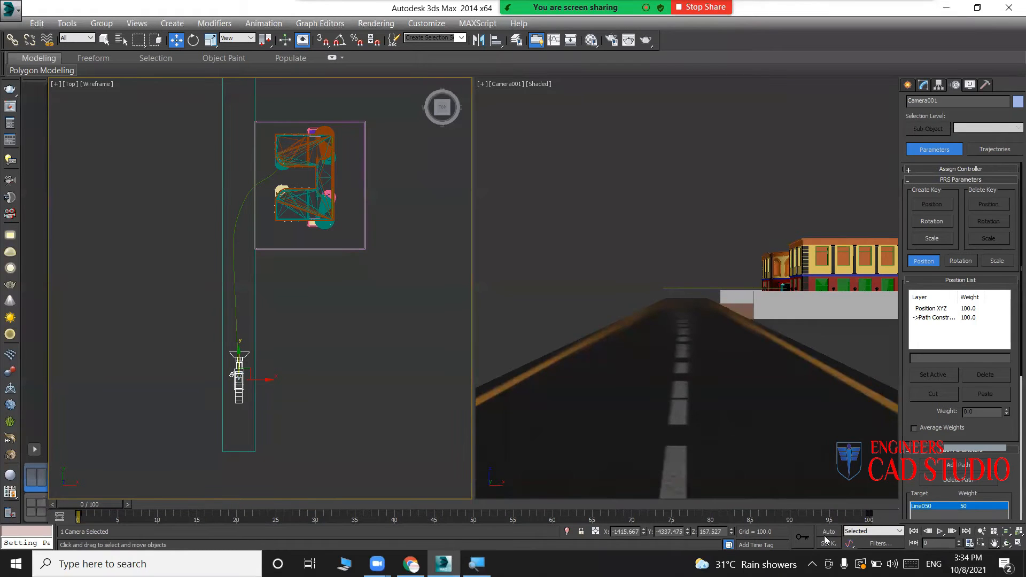
# Turn on Auto Key and rotate the camera slightly towards the building at frame 10.
pyautogui.click(825, 533)
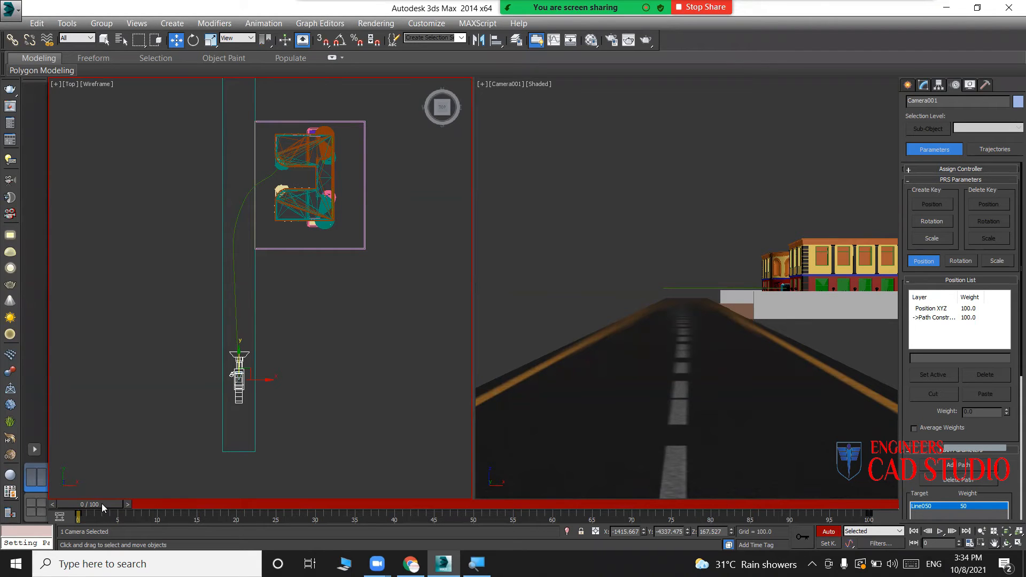
pyautogui.moveTo(102, 503); pyautogui.dragTo(177, 505)
pyautogui.press('w')
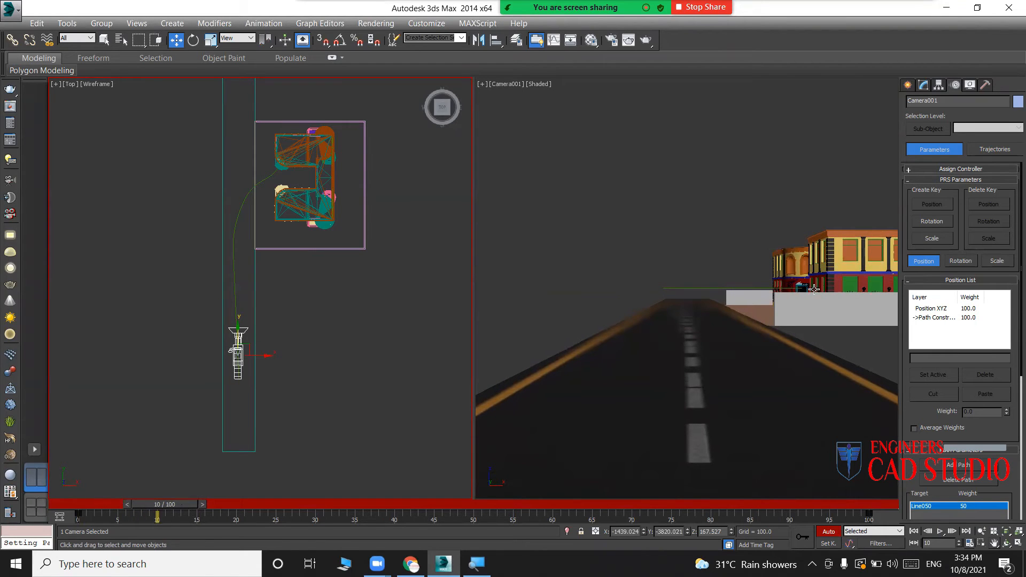
pyautogui.press('e')
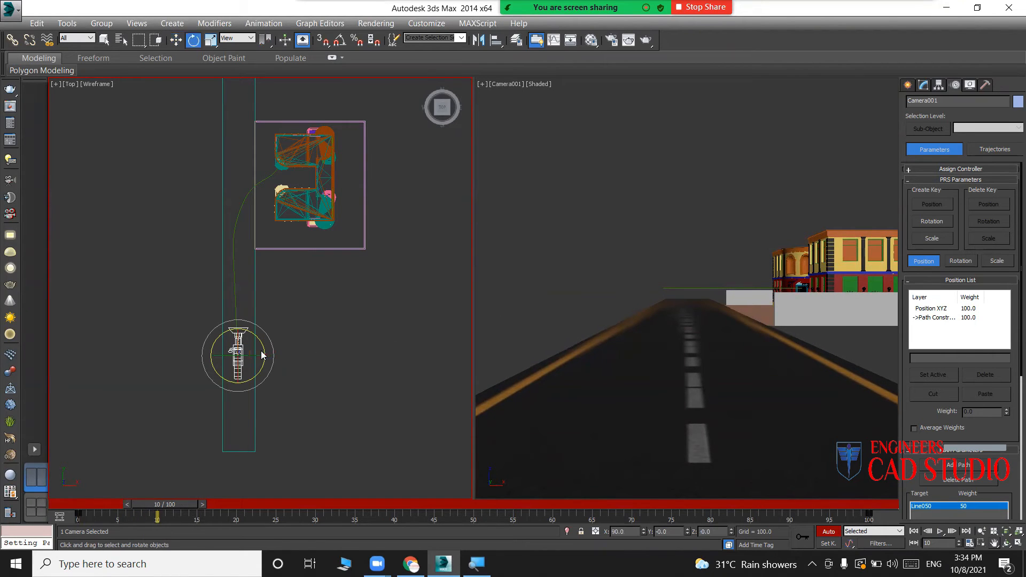
pyautogui.moveTo(255, 339); pyautogui.dragTo(259, 344)
pyautogui.press('q')
# At frame 17, rotate the camera further towards the building to about -12.5 degrees around Z.
pyautogui.moveTo(182, 505); pyautogui.dragTo(232, 506)
pyautogui.press('e')
pyautogui.moveTo(256, 323); pyautogui.dragTo(272, 291)
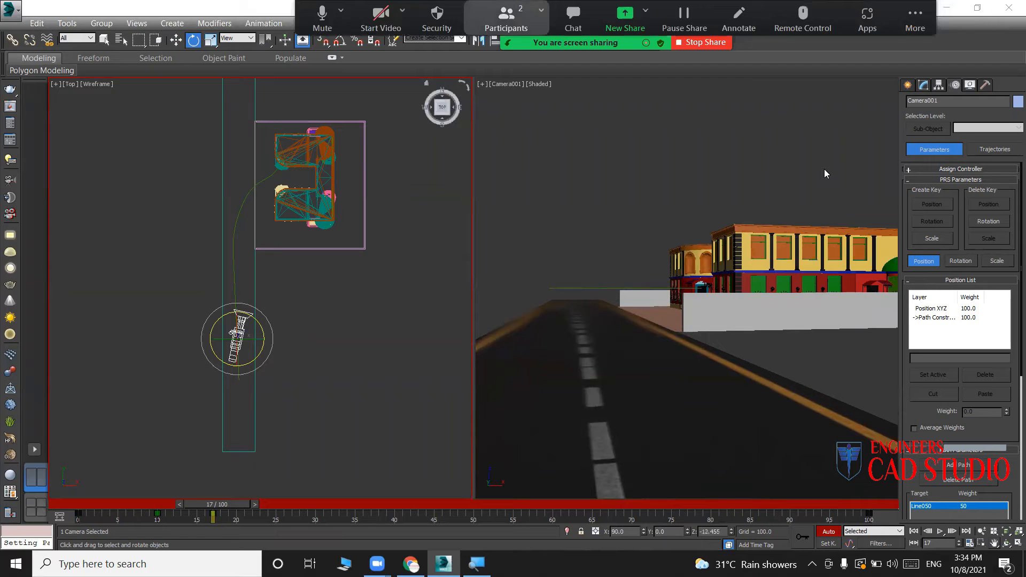
pyautogui.click(506, 19)
pyautogui.click(913, 126)
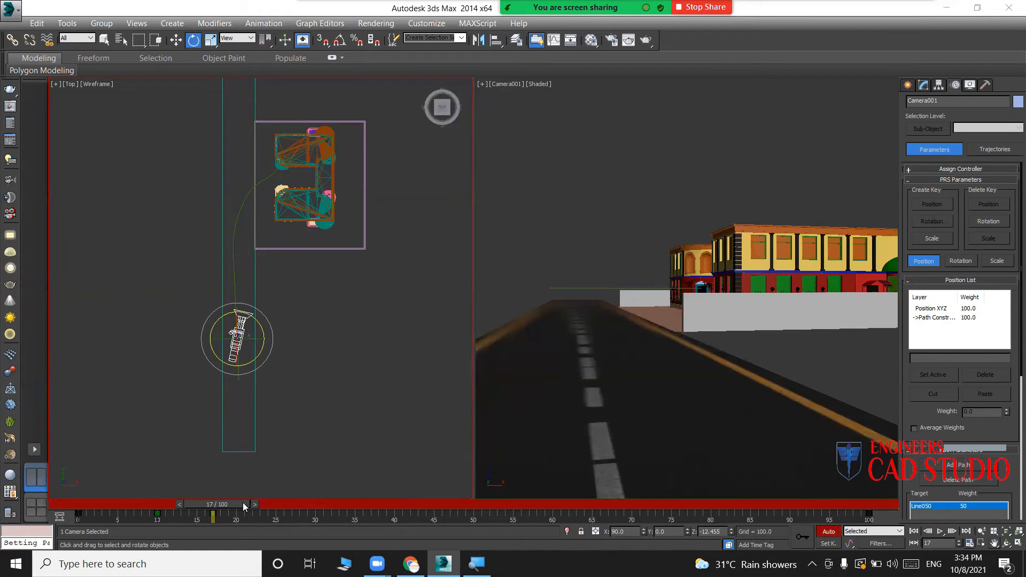
# Rotate the camera around Z to about -18 degrees at frame 27 and about -25 degrees at frame 38.
pyautogui.moveTo(229, 503); pyautogui.dragTo(307, 504)
pyautogui.press('e')
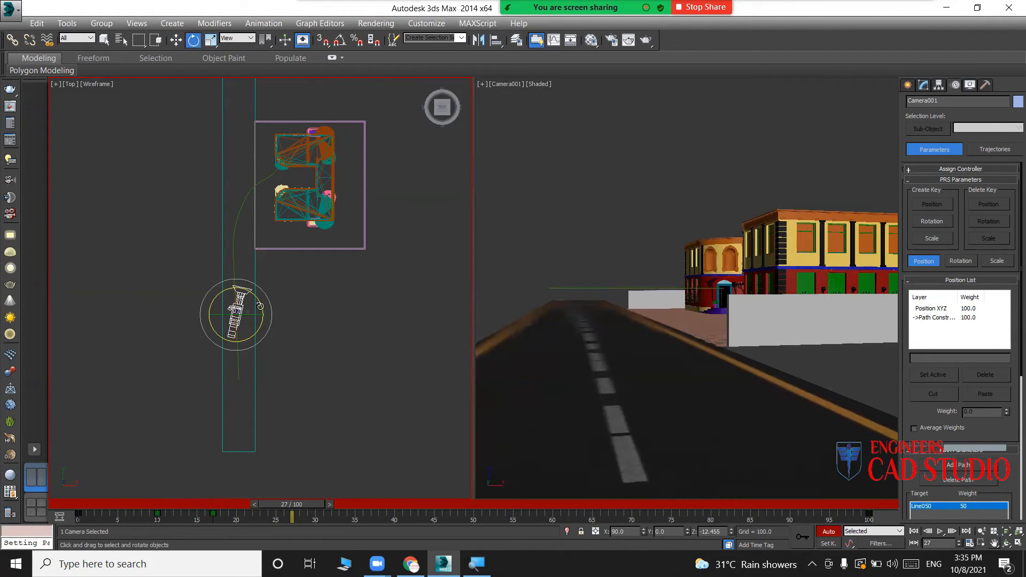
pyautogui.moveTo(262, 308); pyautogui.dragTo(264, 312)
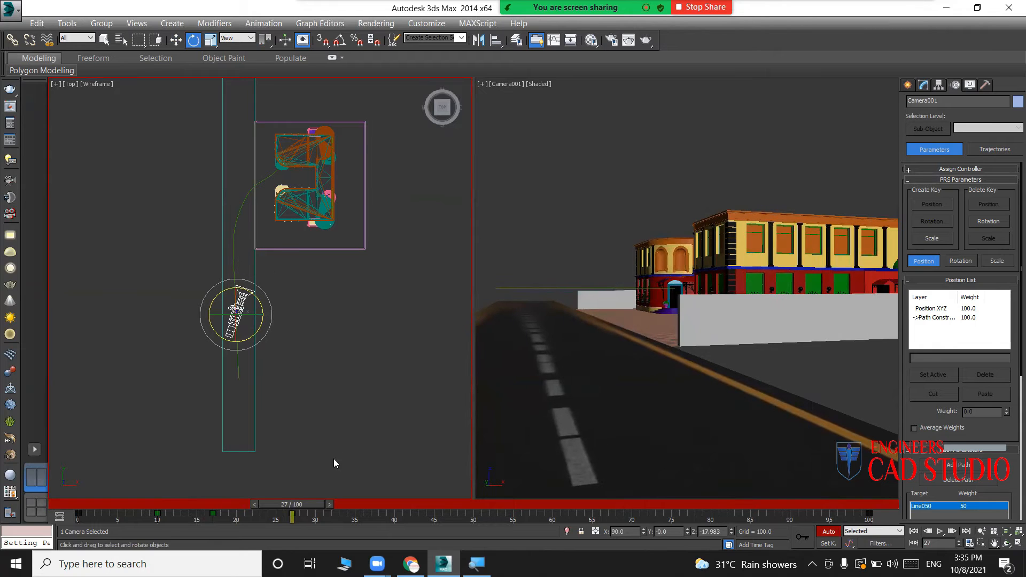
pyautogui.moveTo(307, 502); pyautogui.dragTo(387, 506)
pyautogui.press('e')
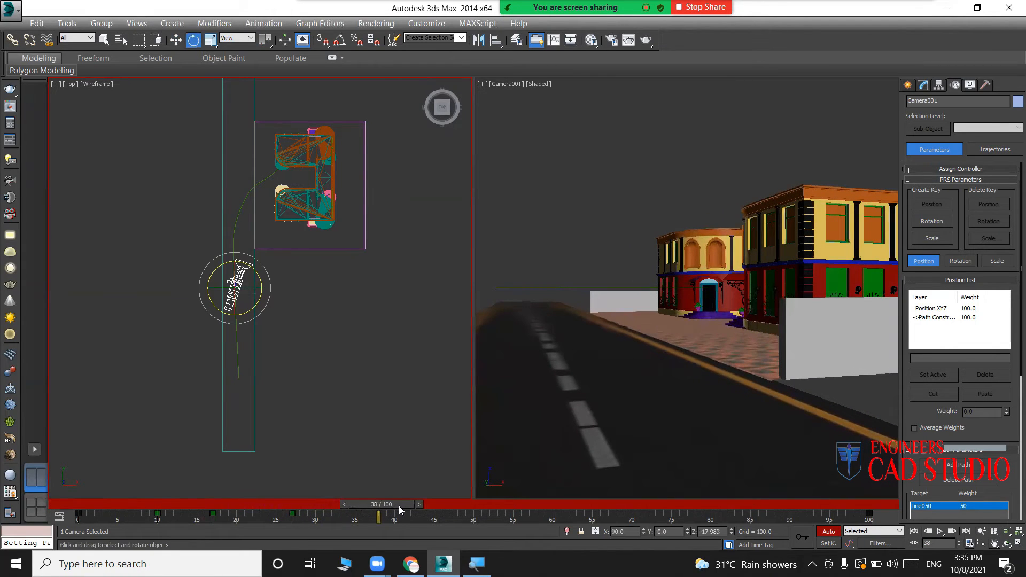
pyautogui.moveTo(258, 280); pyautogui.dragTo(261, 288)
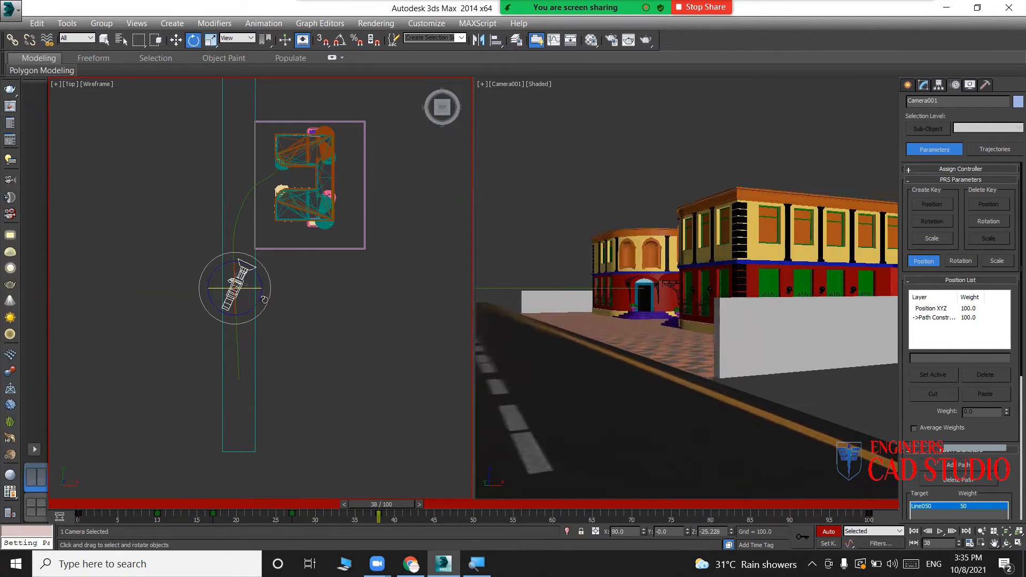
# Rotate the camera around Z to about -32 degrees at frame 47 and about -40 degrees at frame 63.
pyautogui.moveTo(365, 503); pyautogui.dragTo(434, 502)
pyautogui.moveTo(258, 258); pyautogui.dragTo(262, 264)
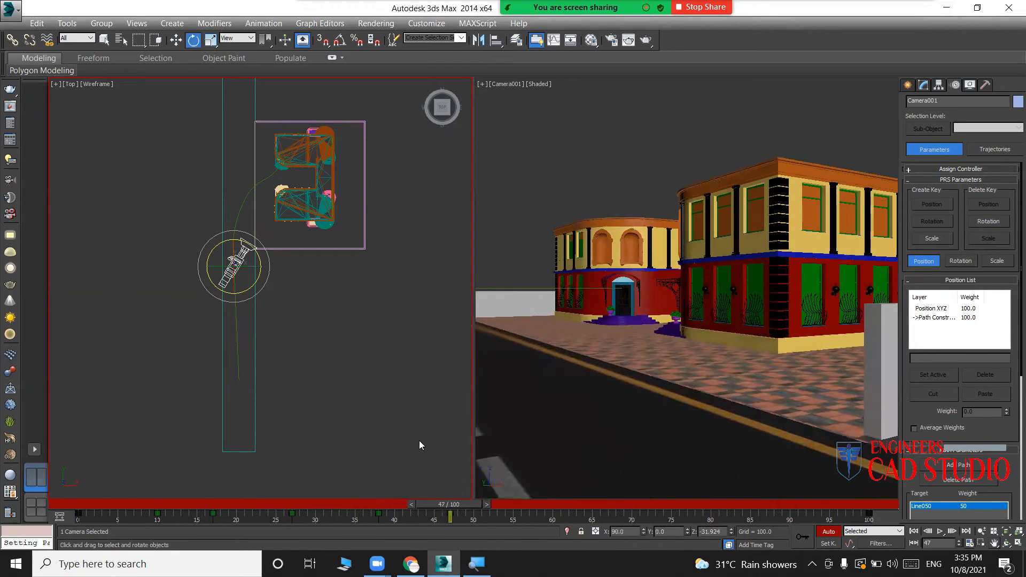
pyautogui.moveTo(438, 503); pyautogui.dragTo(557, 519)
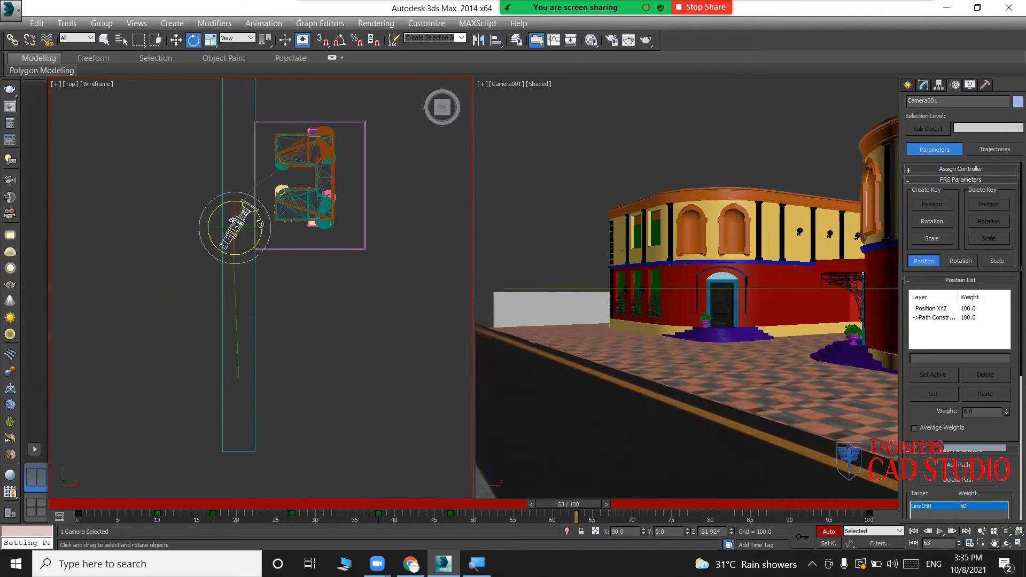
pyautogui.moveTo(261, 225); pyautogui.dragTo(273, 242)
pyautogui.press('q')
# At frame 74, rotate the camera to about -47 degrees around Z so it faces the curved entrance.
pyautogui.moveTo(575, 506); pyautogui.dragTo(663, 507)
pyautogui.press('e')
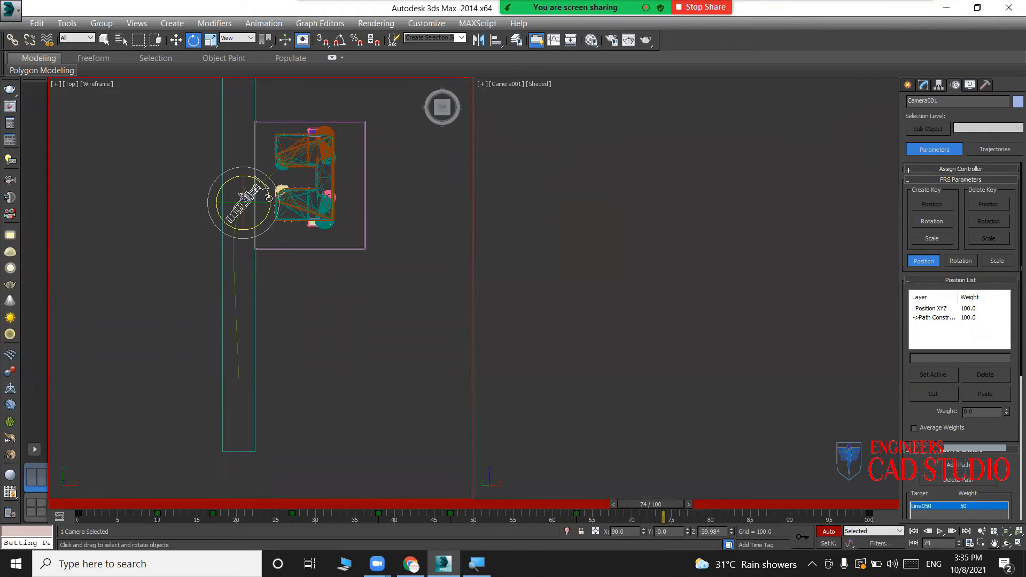
pyautogui.moveTo(269, 198); pyautogui.dragTo(282, 215)
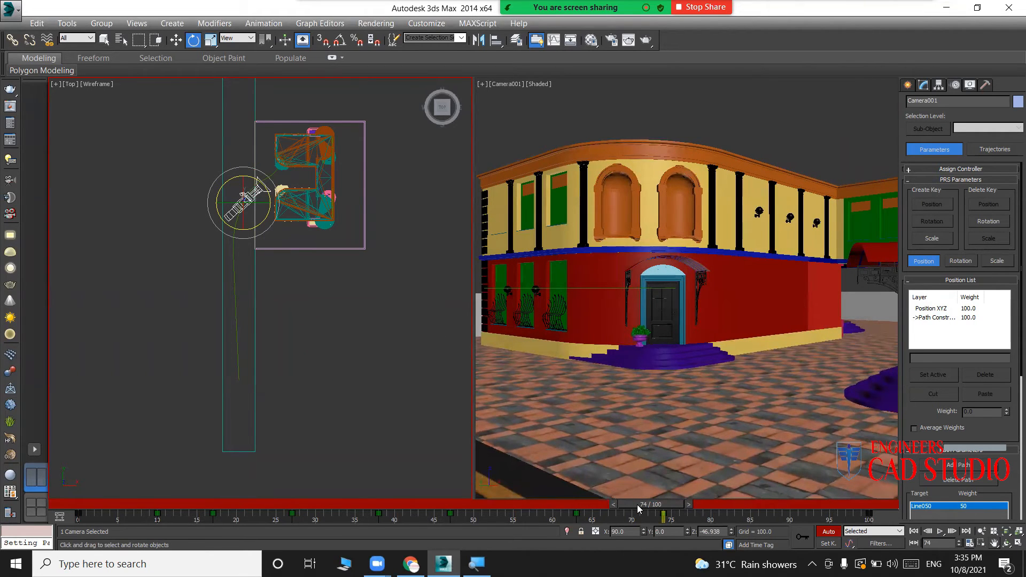
# Advance the animation to frame 88 and select the black door of the curved entrance.
pyautogui.moveTo(639, 505); pyautogui.dragTo(755, 514)
pyautogui.press('e')
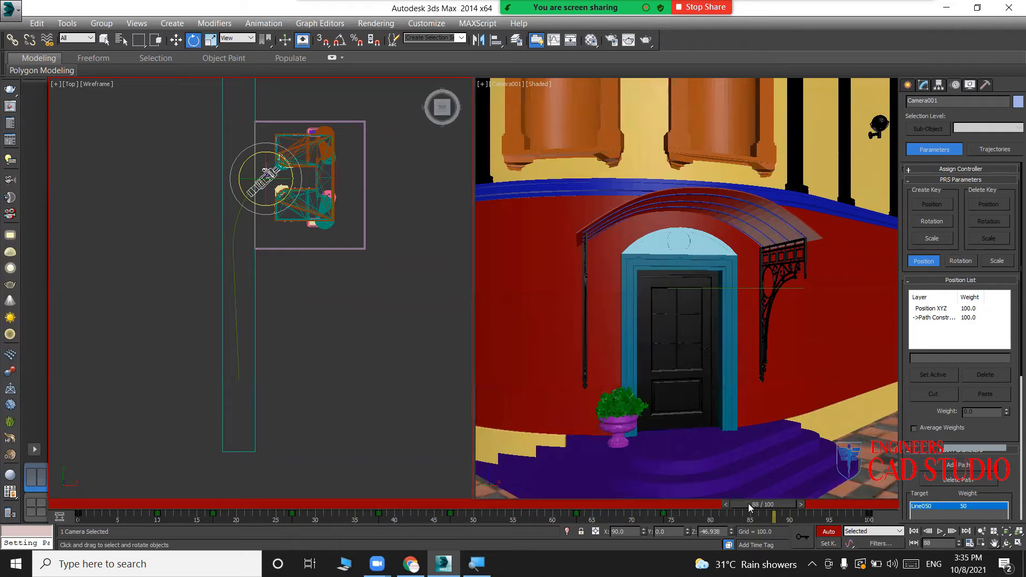
pyautogui.click(677, 302)
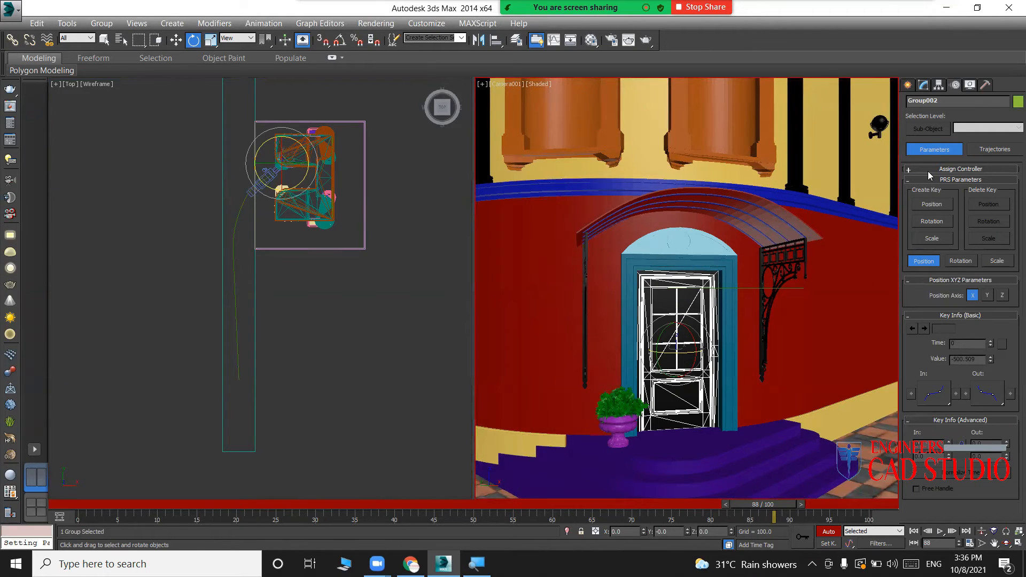
# Try to reposition the entrance door's pivot in the Top view with Affect Pivot Only.
pyautogui.click(938, 86)
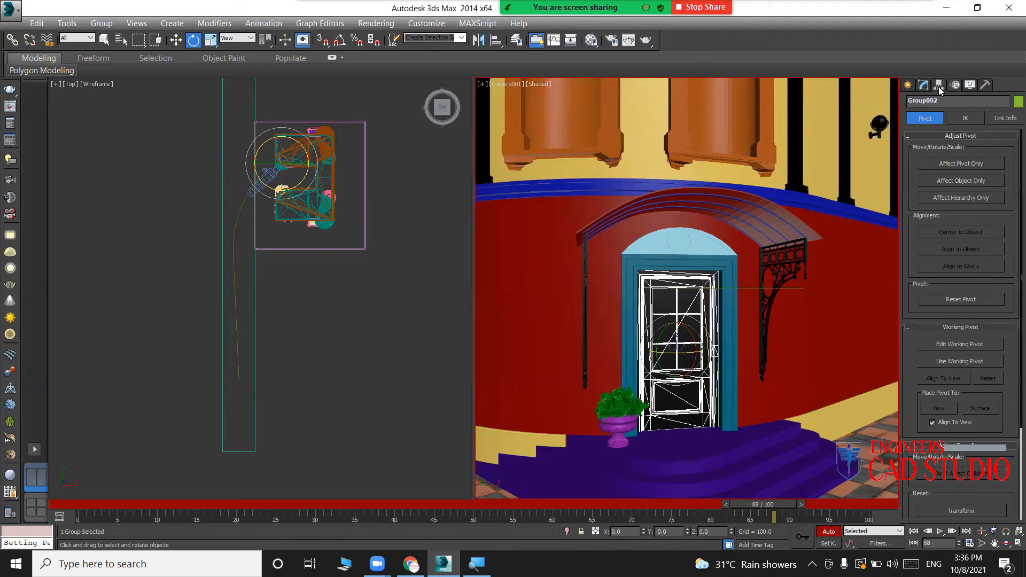
pyautogui.click(973, 164)
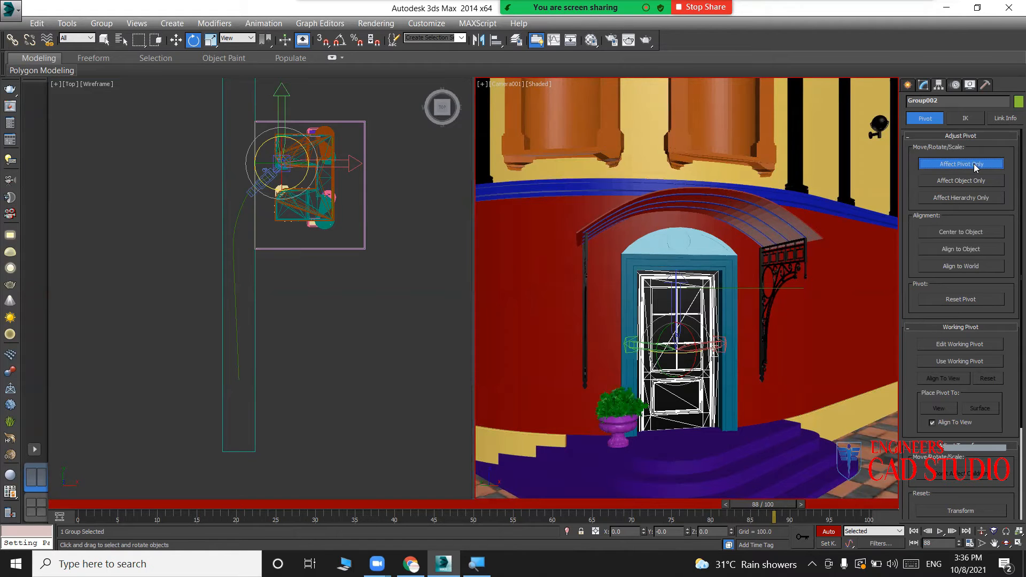
pyautogui.scroll(3, 295, 159)
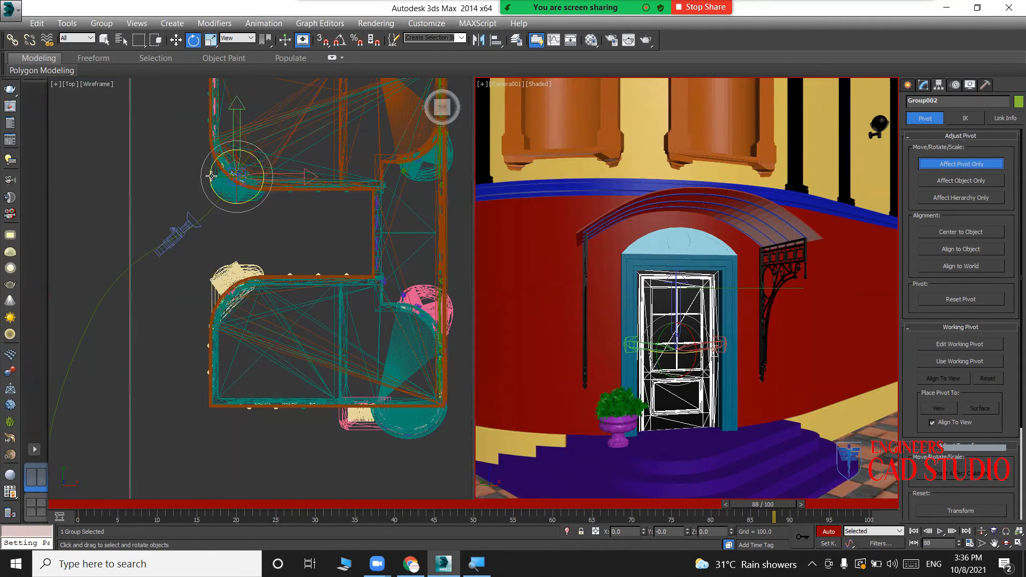
pyautogui.scroll(10, 211, 175)
pyautogui.moveTo(375, 192); pyautogui.dragTo(216, 229, button='middle')
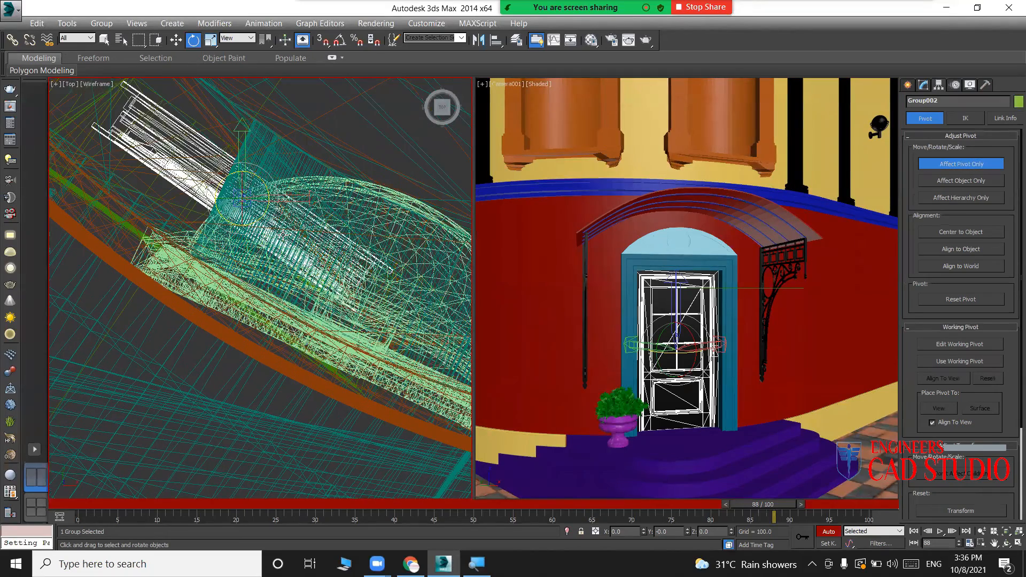
pyautogui.scroll(2, 275, 231)
pyautogui.scroll(2, 228, 174)
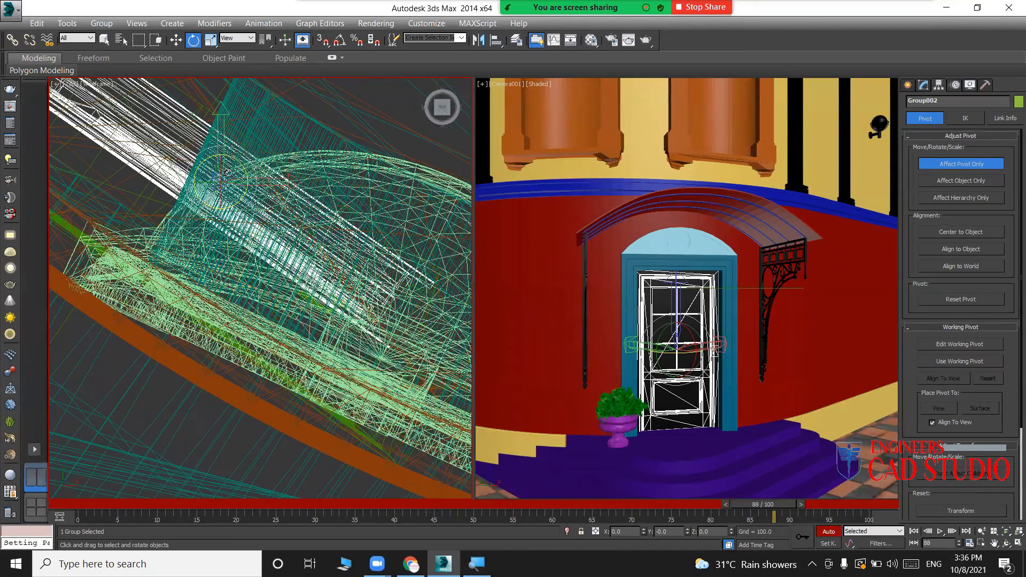
pyautogui.press('w')
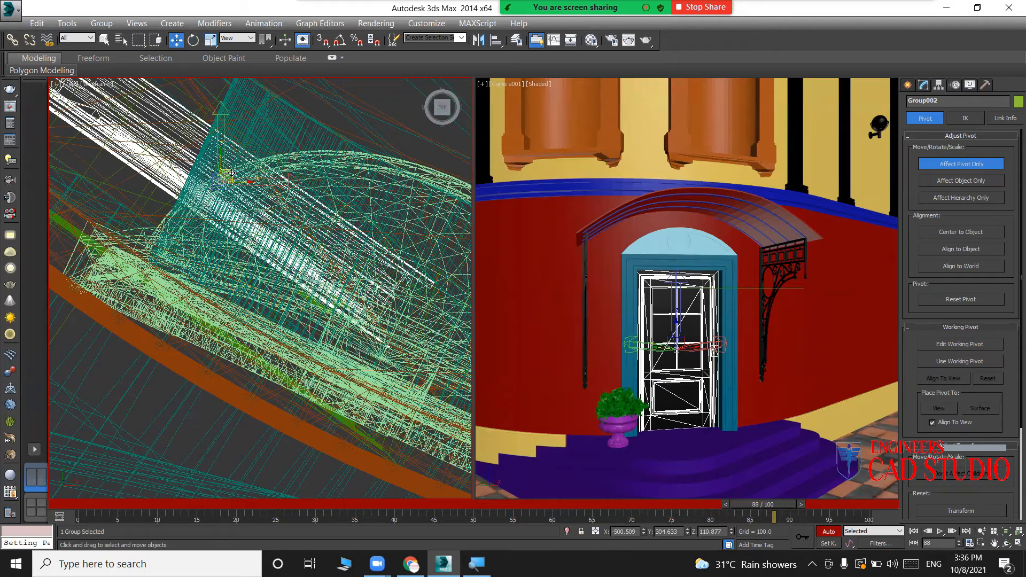
pyautogui.moveTo(231, 173); pyautogui.dragTo(236, 177)
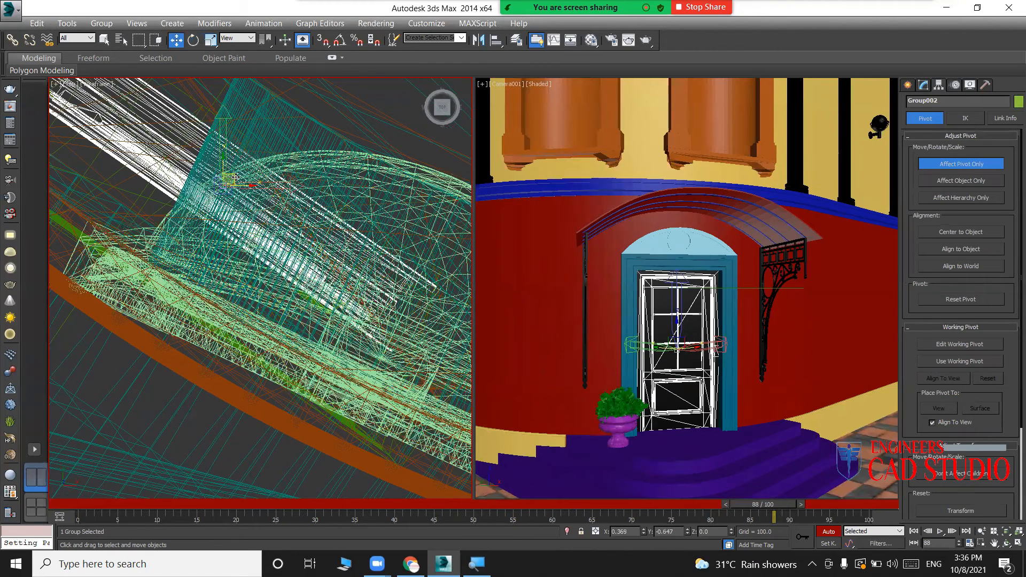
pyautogui.hotkey('ctrl', 'z')
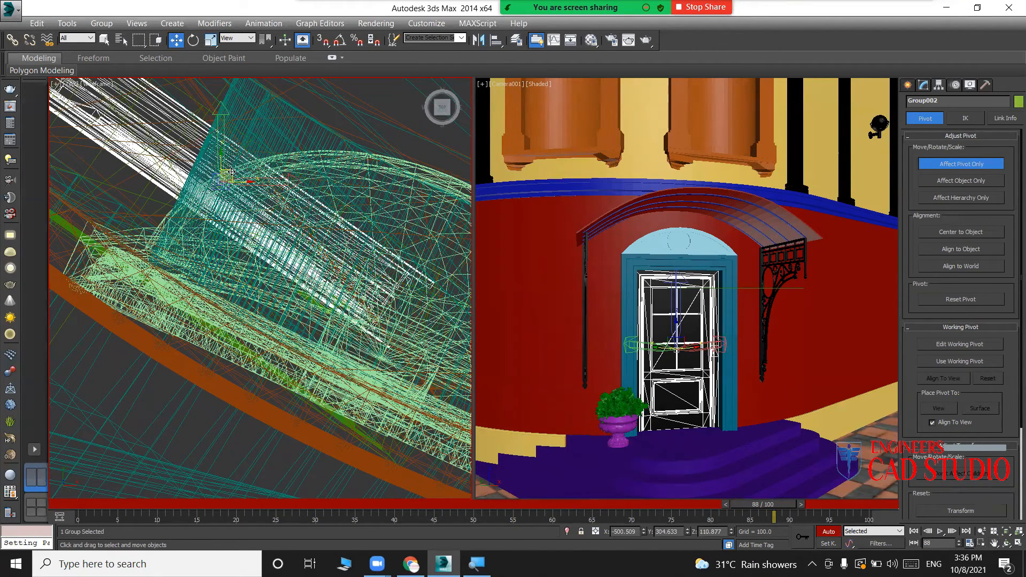
pyautogui.moveTo(231, 171); pyautogui.dragTo(258, 186)
pyautogui.moveTo(692, 348); pyautogui.dragTo(690, 323)
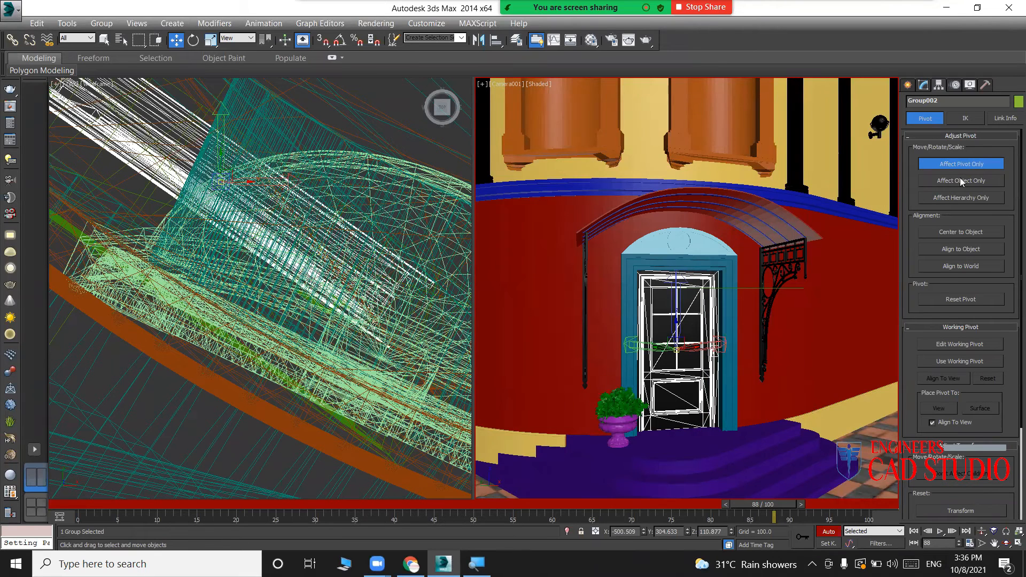
pyautogui.click(963, 163)
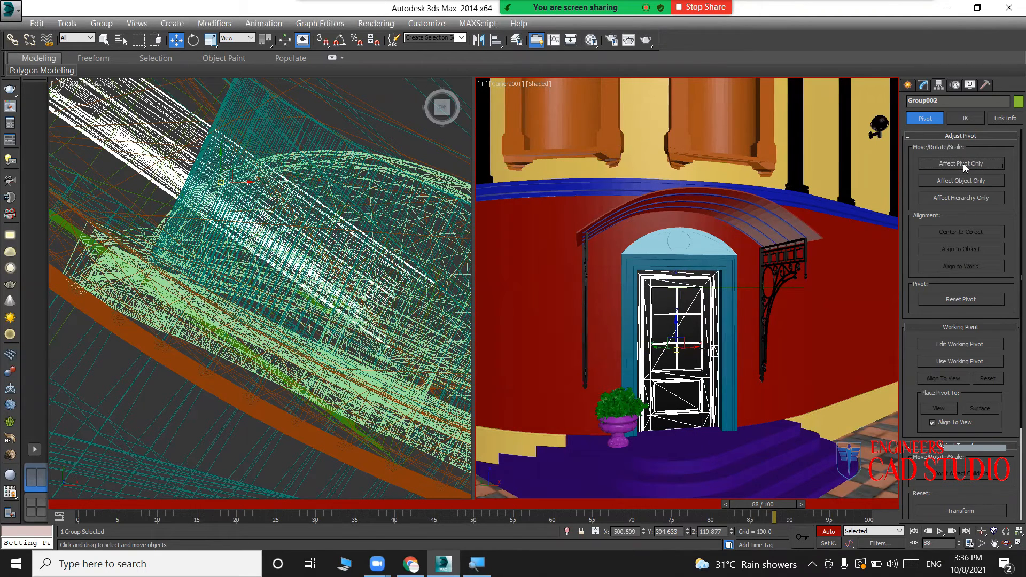
# Change the Top view to a Perspective view of the door and rotate the door 28 degrees around Z at frame 88.
pyautogui.click(964, 163)
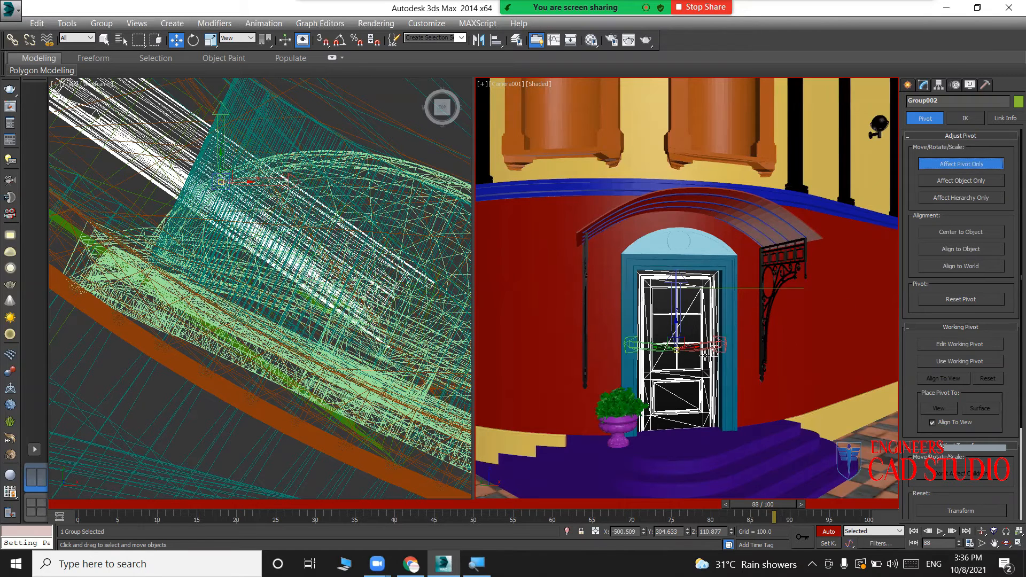
pyautogui.scroll(-3, 310, 278)
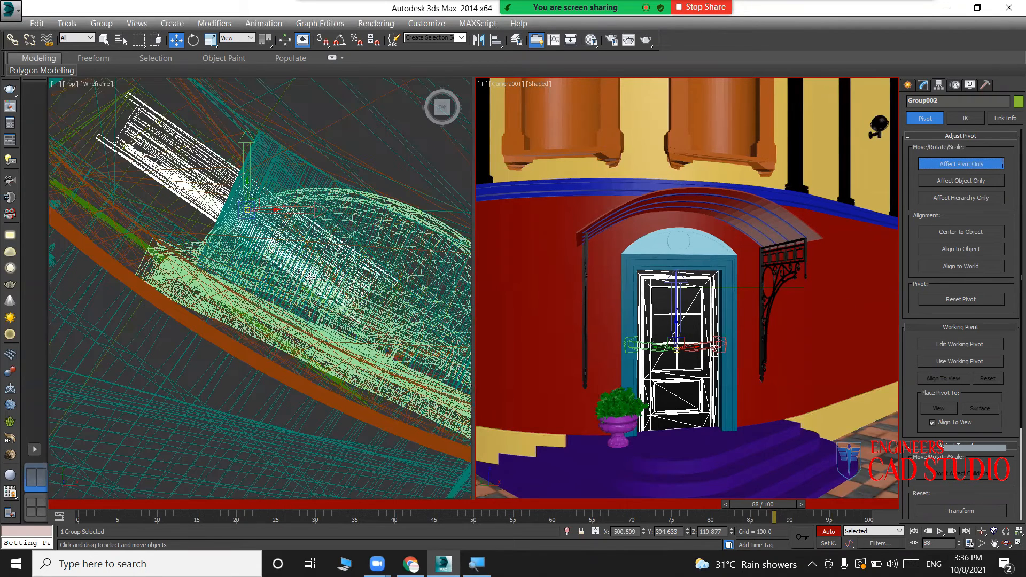
pyautogui.press('p')
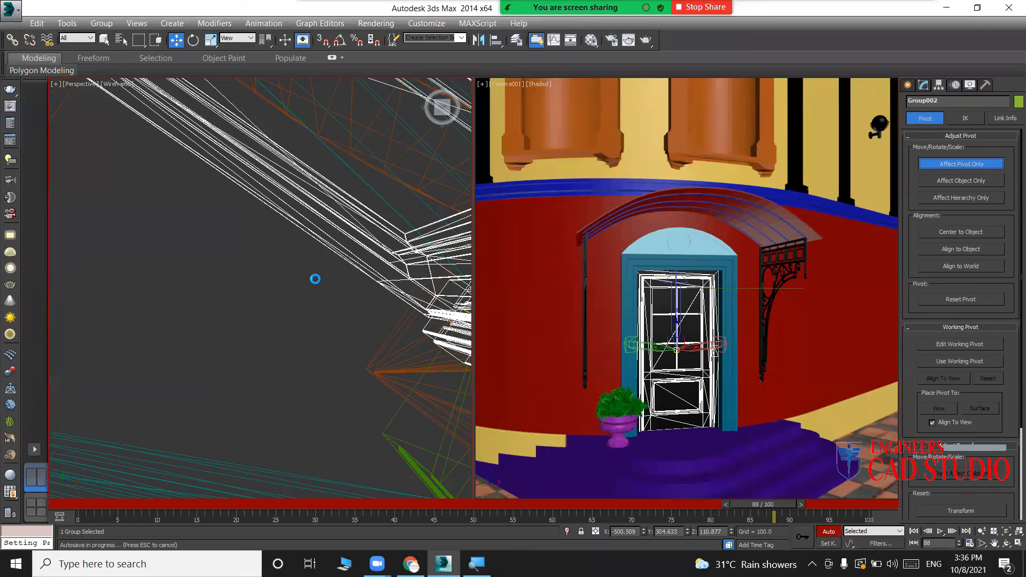
pyautogui.scroll(-3, 313, 279)
pyautogui.keyDown('alt'); pyautogui.moveTo(321, 277); pyautogui.dragTo(358, 230, button='middle'); pyautogui.keyUp('alt')
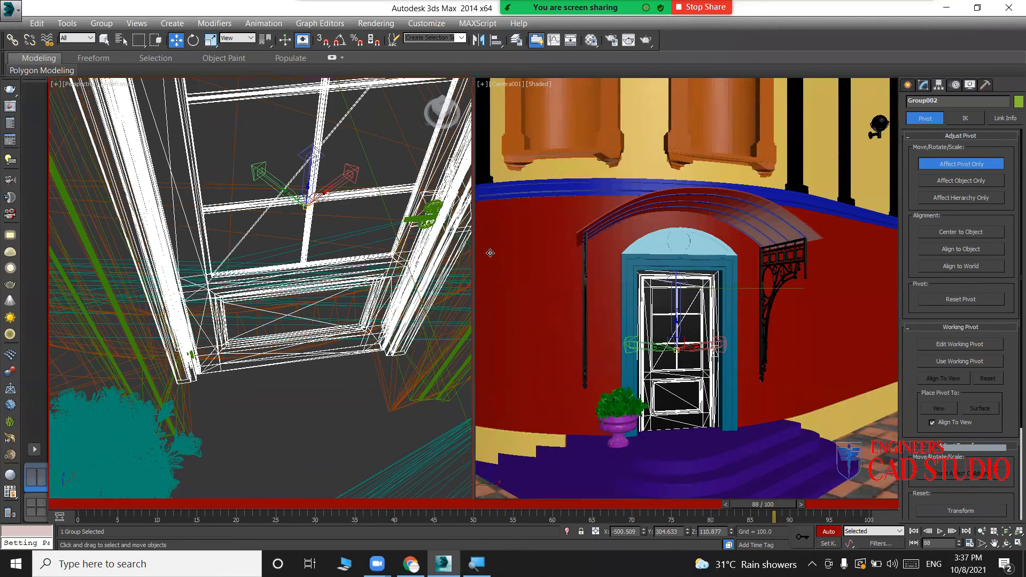
pyautogui.click(964, 165)
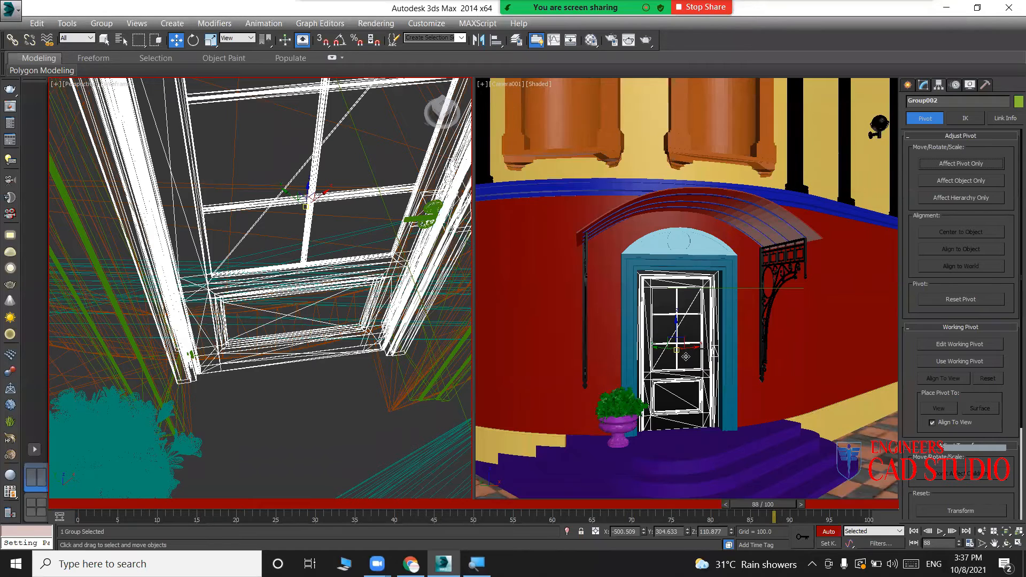
pyautogui.press('e')
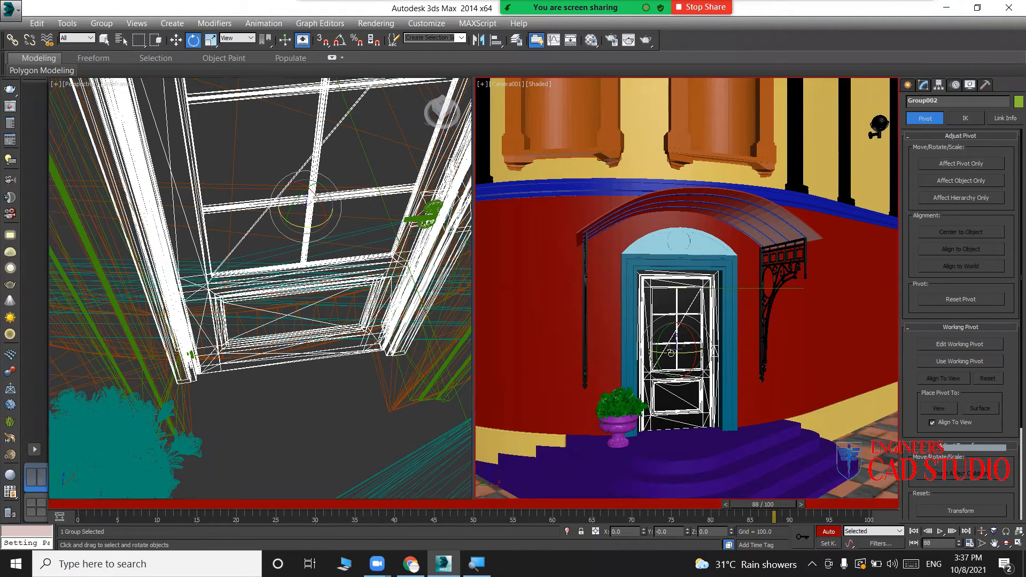
pyautogui.moveTo(671, 353); pyautogui.dragTo(702, 357)
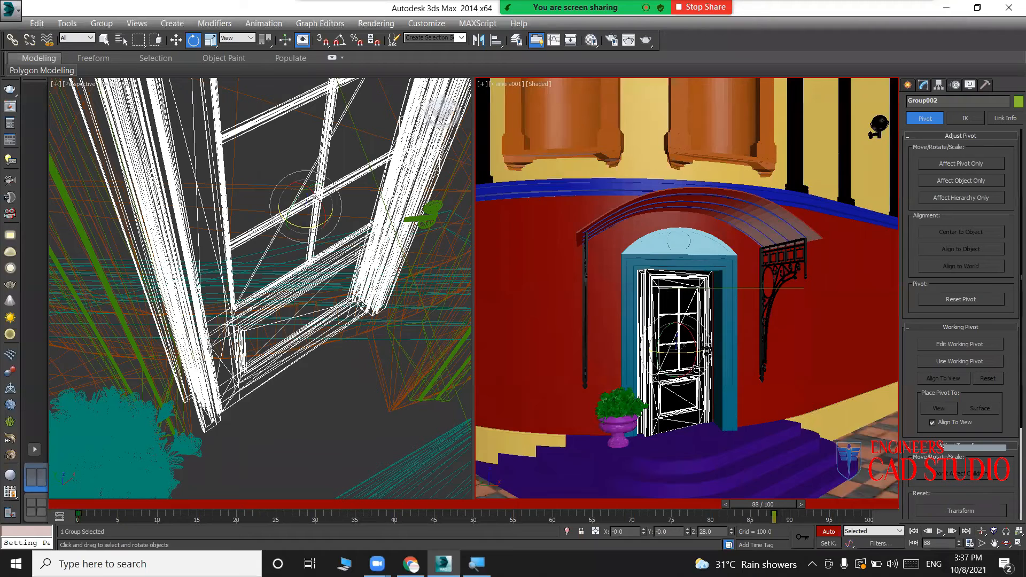
# At frame 89, rotate the door open to about 88.5 degrees around Z.
pyautogui.moveTo(754, 506); pyautogui.dragTo(764, 511)
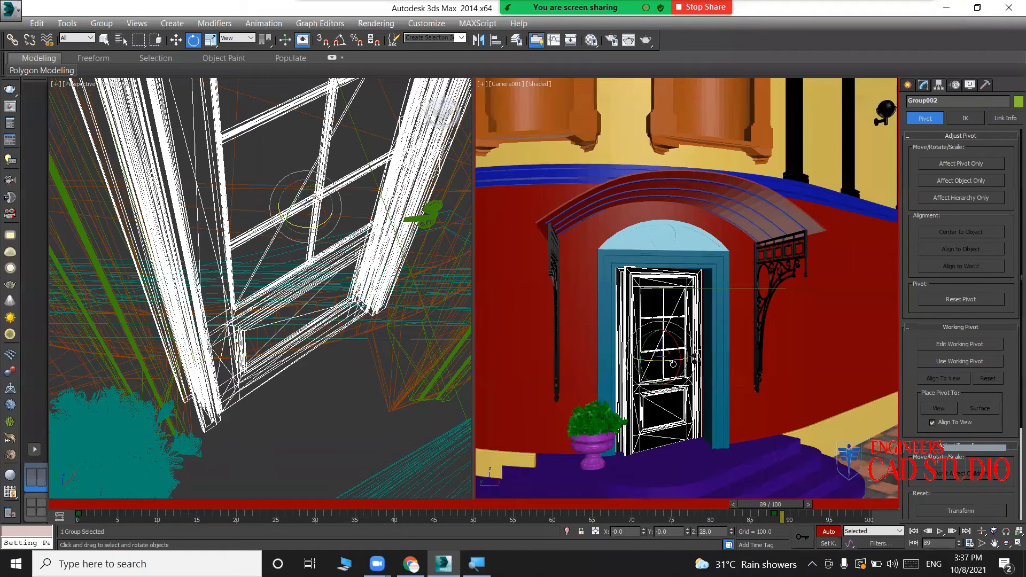
pyautogui.press('w')
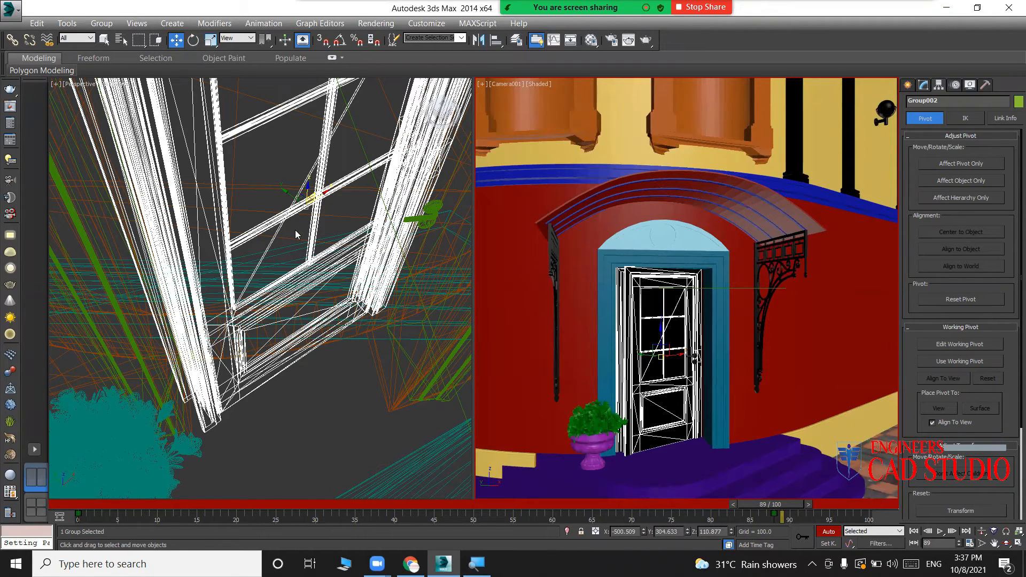
pyautogui.keyDown('alt'); pyautogui.moveTo(312, 248); pyautogui.dragTo(312, 260, button='middle'); pyautogui.keyUp('alt')
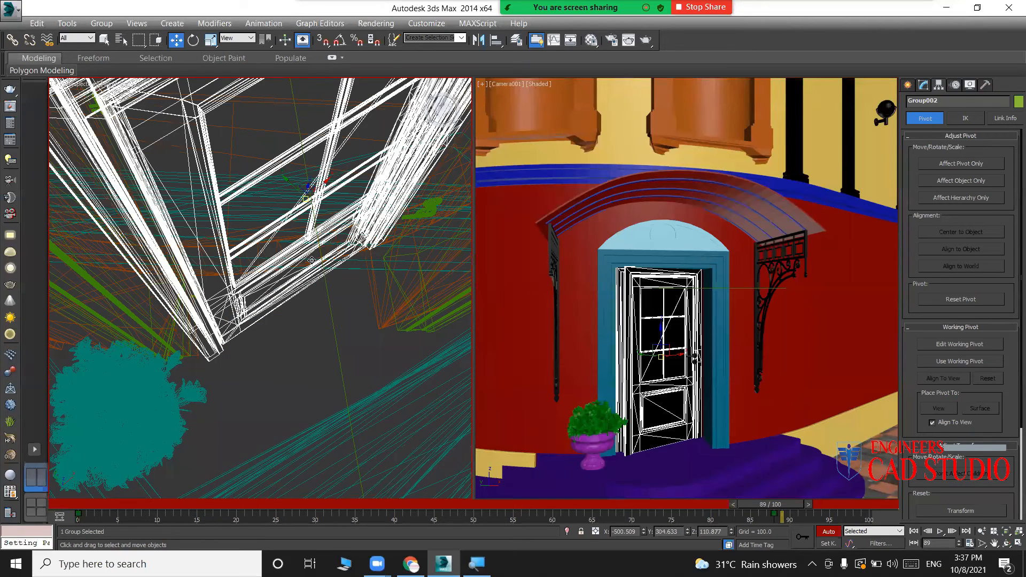
pyautogui.keyDown('alt'); pyautogui.moveTo(300, 187); pyautogui.dragTo(293, 188, button='middle'); pyautogui.keyUp('alt')
pyautogui.press('e')
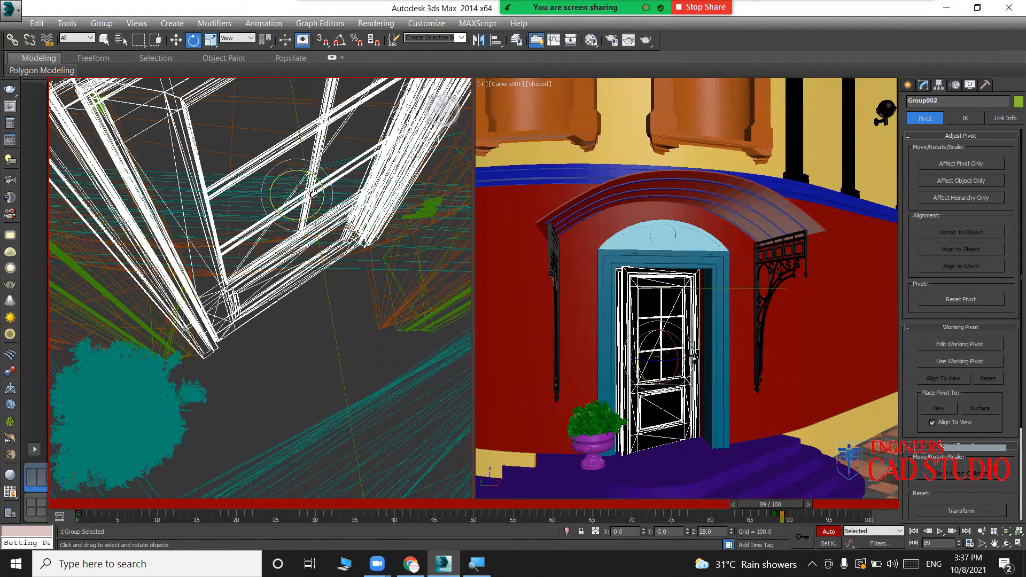
pyautogui.moveTo(321, 197); pyautogui.dragTo(332, 136)
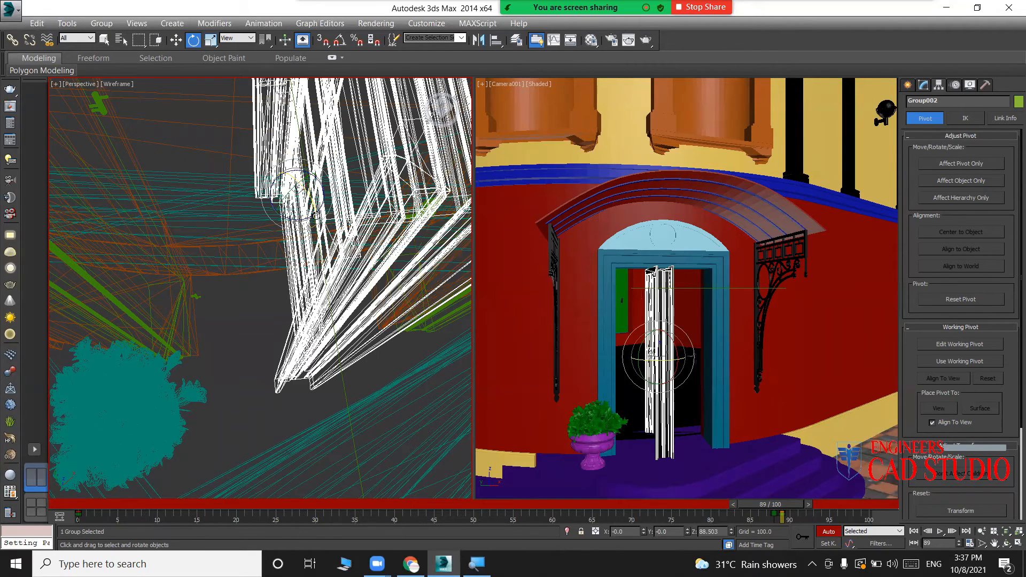
# At frame 89, move the open door against the side of the doorway, to about X -520 and Y 347.
pyautogui.press('w')
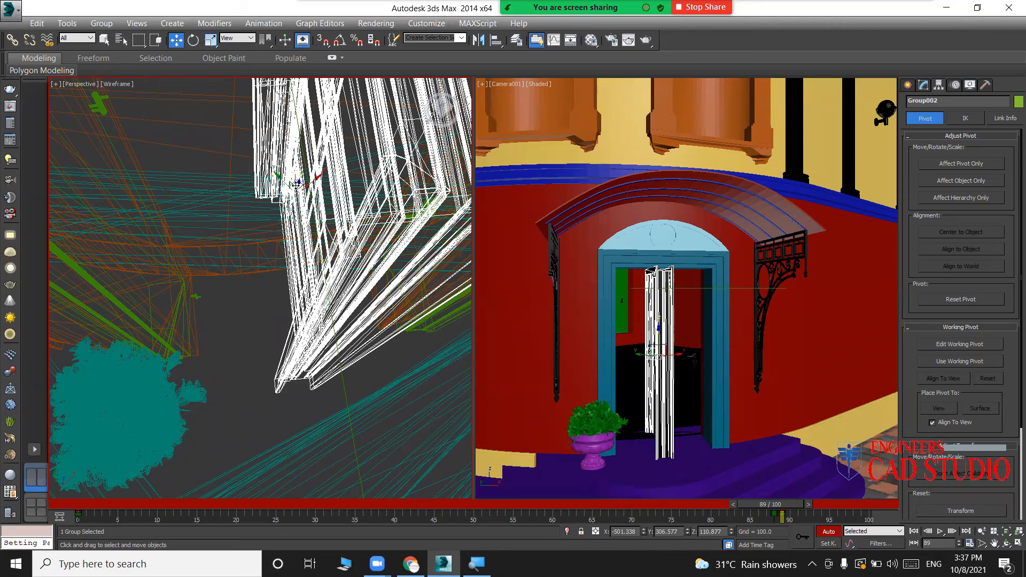
pyautogui.scroll(4, 294, 185)
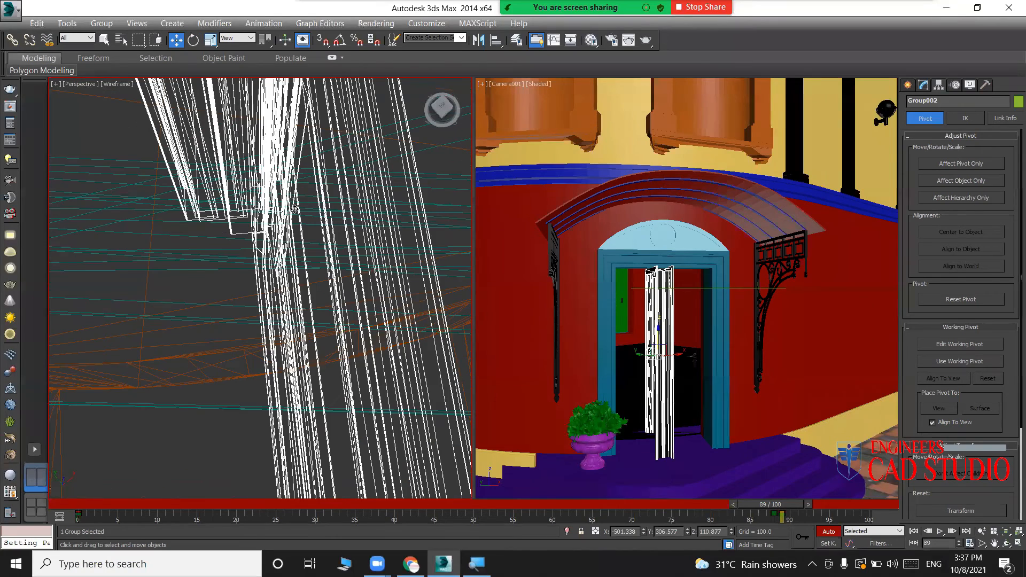
pyautogui.scroll(-2, 294, 209)
pyautogui.moveTo(300, 207); pyautogui.dragTo(99, 81)
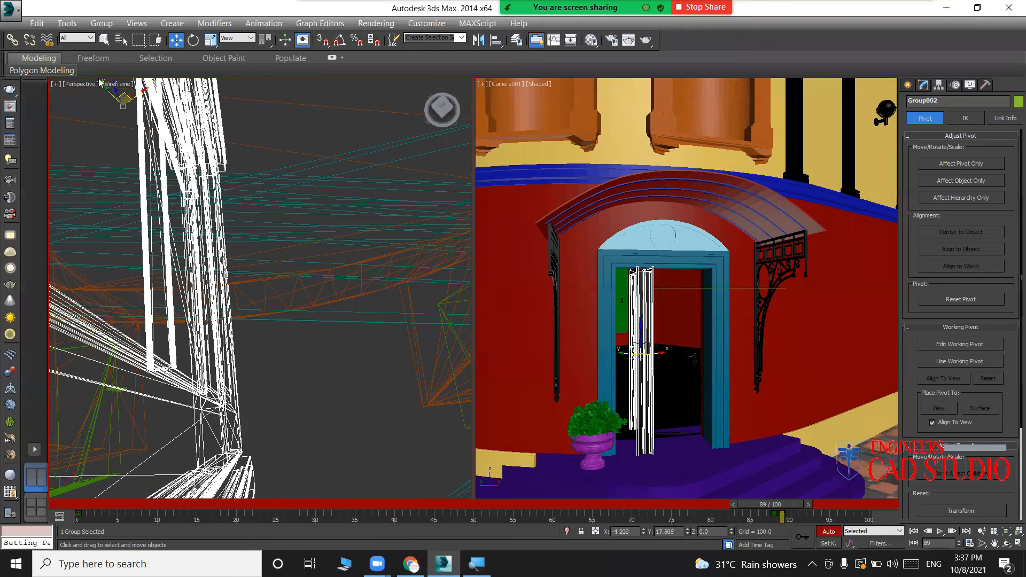
pyautogui.moveTo(11, 35); pyautogui.dragTo(3, 7)
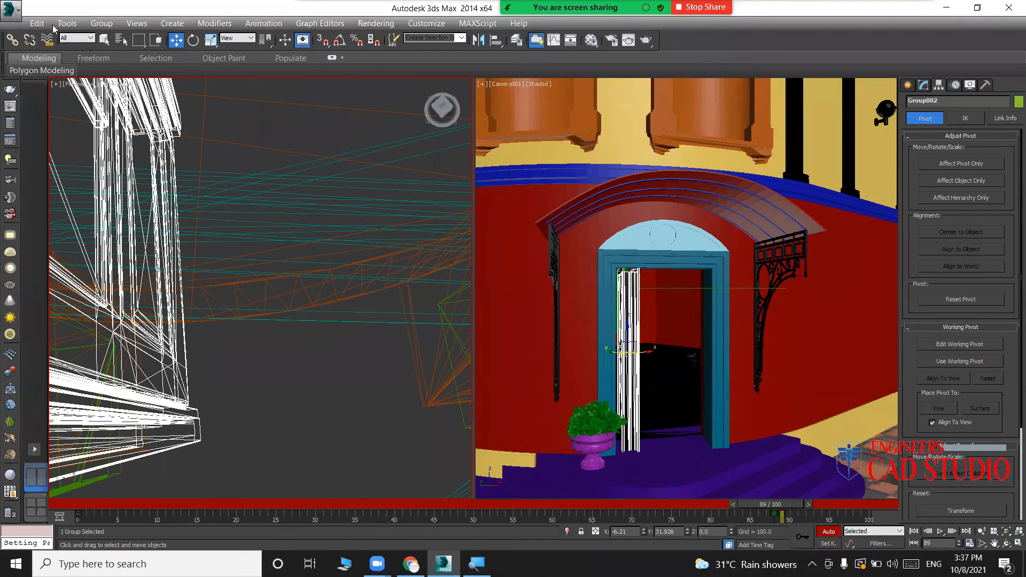
pyautogui.moveTo(279, 239); pyautogui.dragTo(374, 251, button='middle')
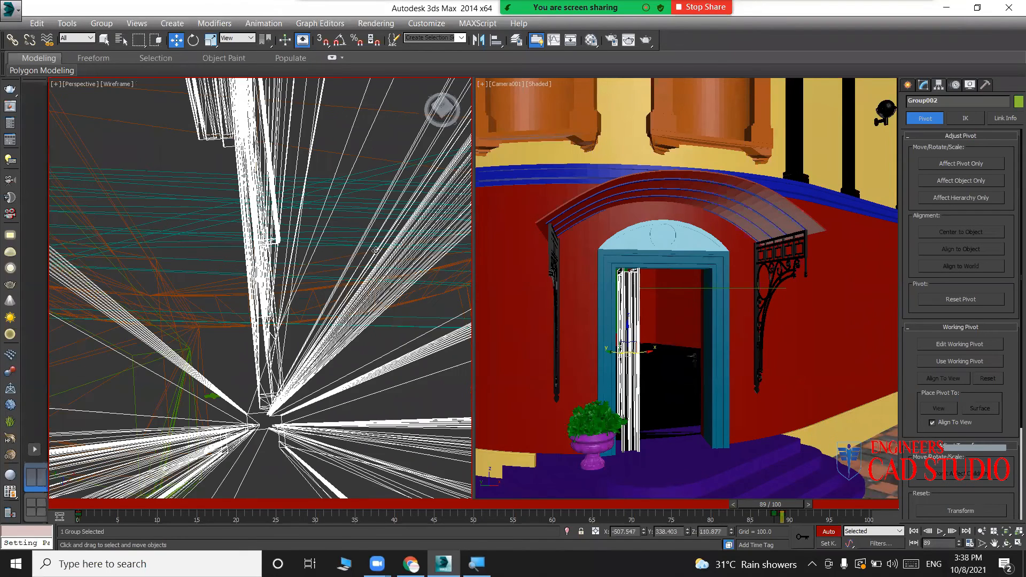
pyautogui.scroll(-3, 376, 251)
pyautogui.scroll(1, 332, 191)
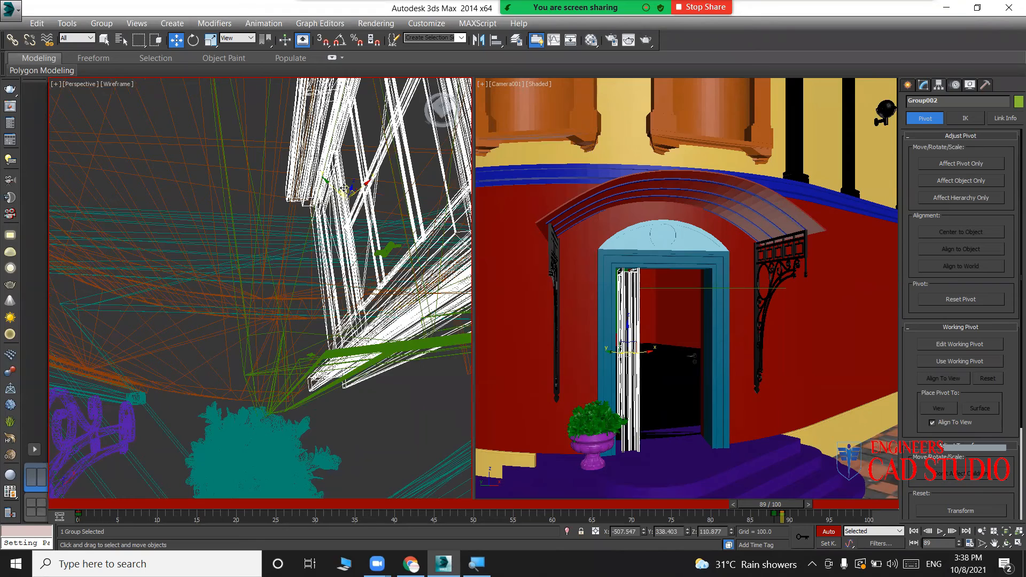
pyautogui.moveTo(342, 189); pyautogui.dragTo(268, 200)
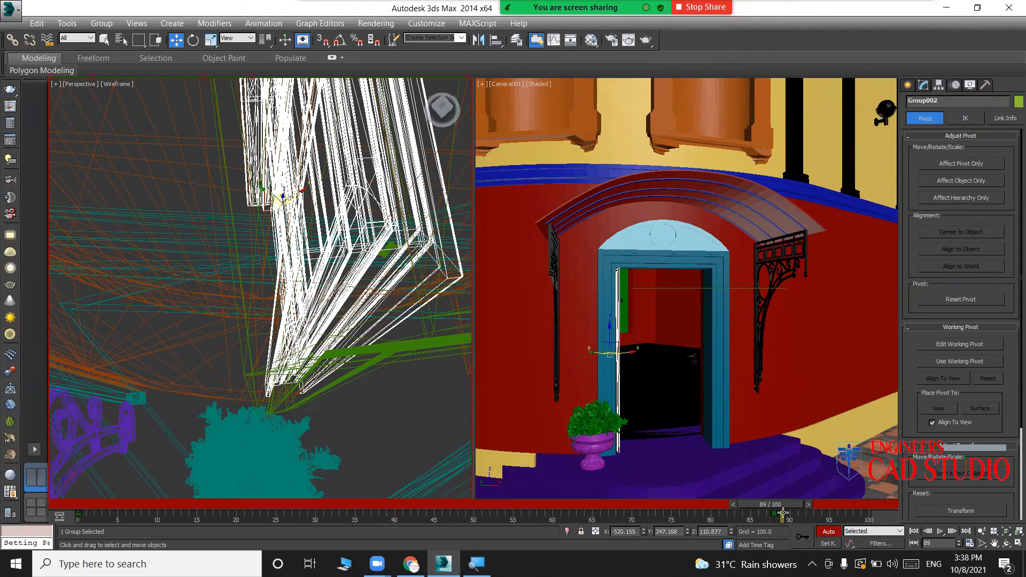
# Scrub to frame 100 and turn off Auto Key, then return to frame 0 with nothing selected.
pyautogui.moveTo(783, 505); pyautogui.dragTo(869, 506)
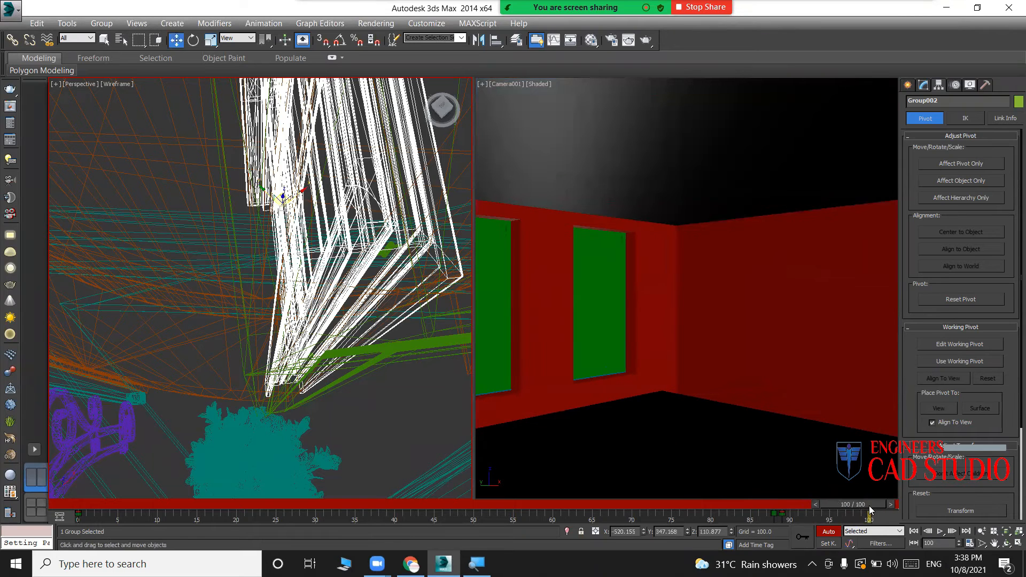
pyautogui.click(828, 532)
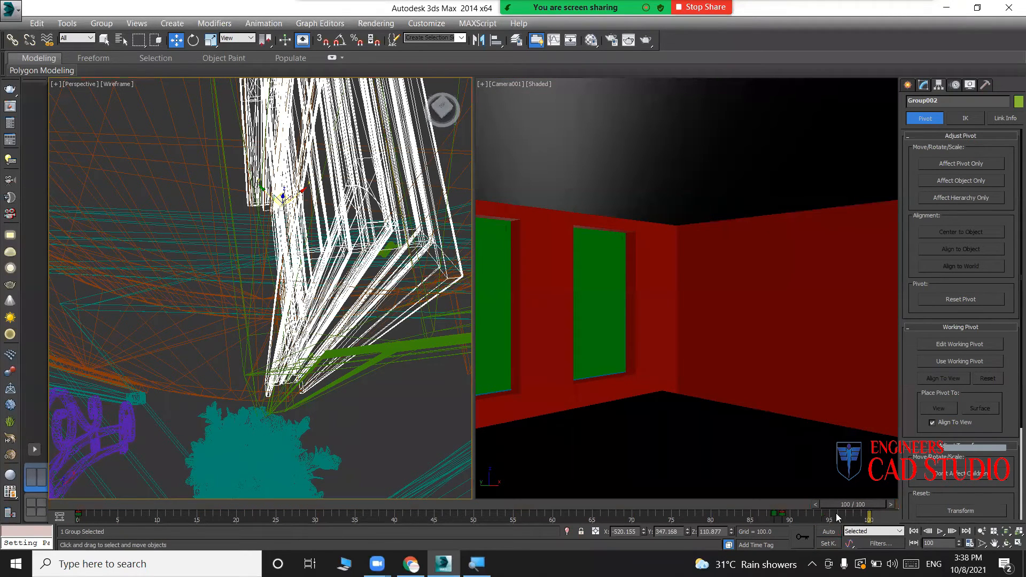
pyautogui.moveTo(854, 503); pyautogui.dragTo(478, 495)
pyautogui.moveTo(331, 496); pyautogui.dragTo(229, 486)
pyautogui.moveTo(134, 481); pyautogui.dragTo(89, 483)
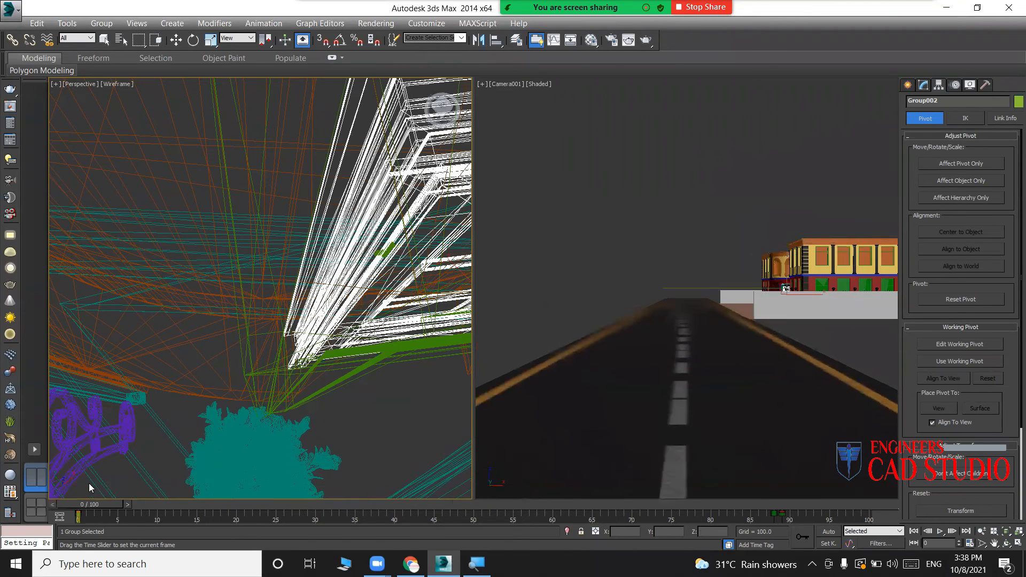
pyautogui.click(638, 227)
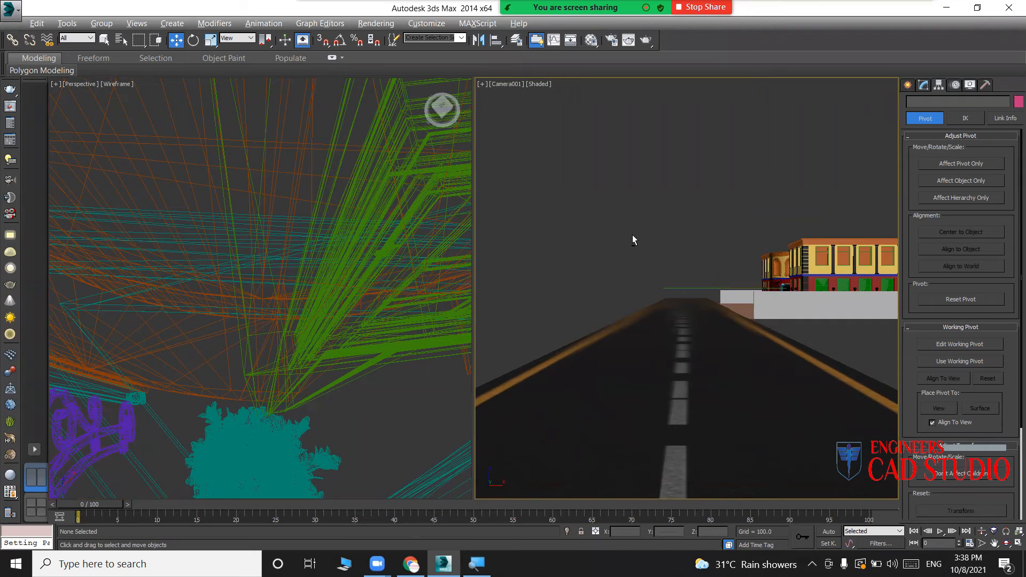
# Play the walkthrough in the maximized Camera001 view, stop it near frame 89 and return to frame 0.
pyautogui.hotkey('alt', 'w')
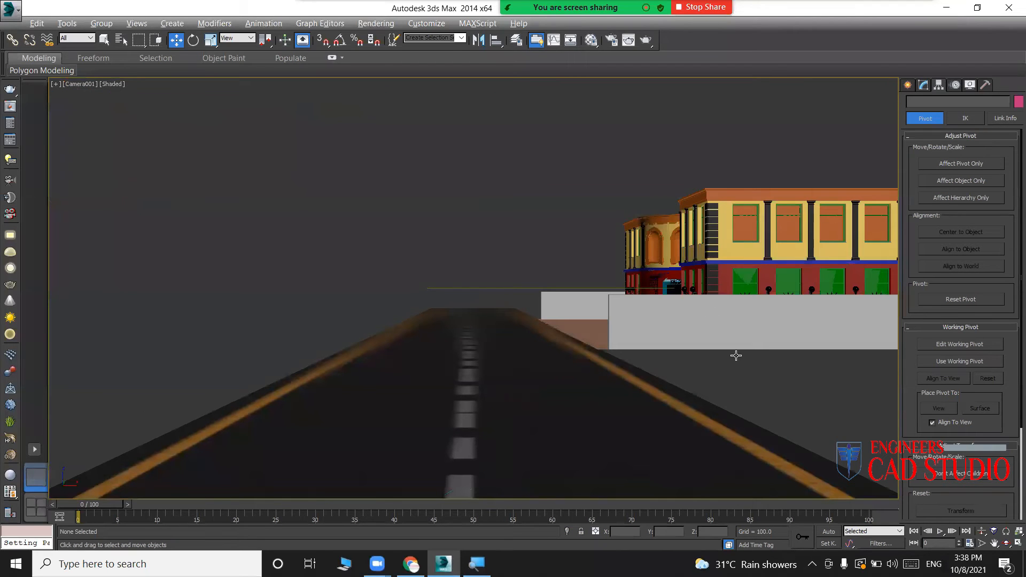
pyautogui.click(941, 534)
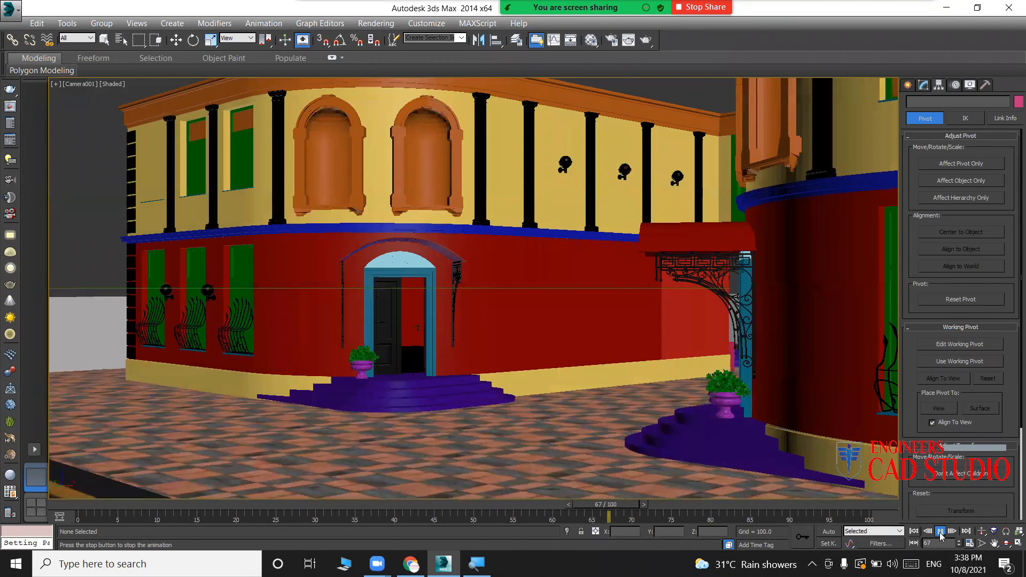
pyautogui.click(940, 536)
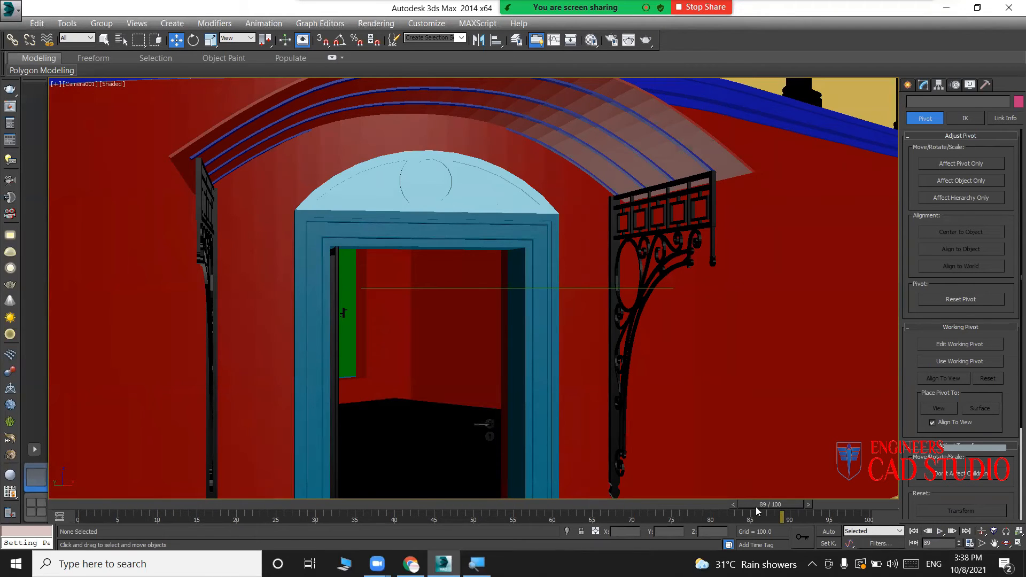
pyautogui.moveTo(767, 505); pyautogui.dragTo(60, 477)
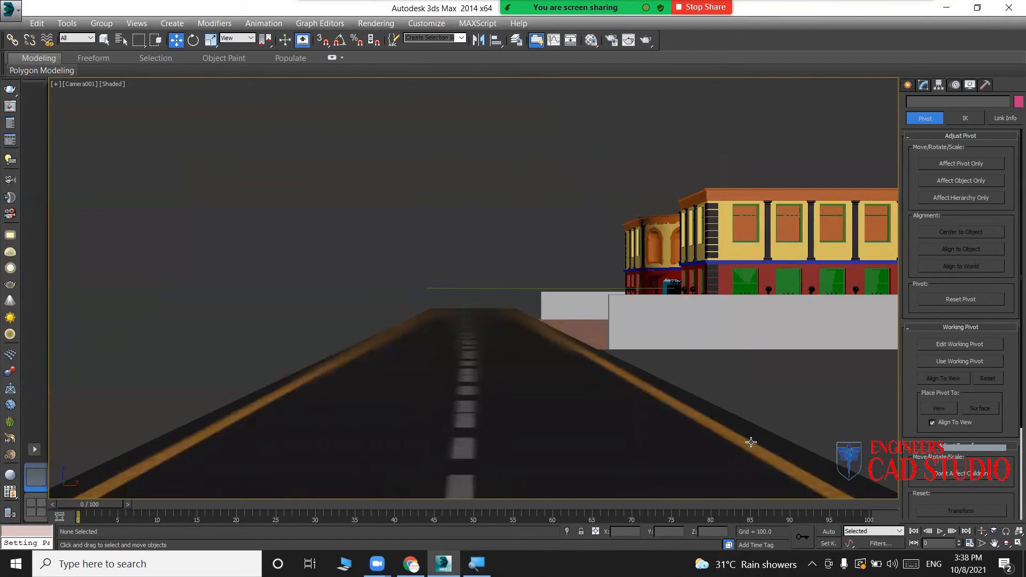
# Check the camera path in the Top view, and scrub the Camera001 view from frame 0 to frame 63.
pyautogui.press('t')
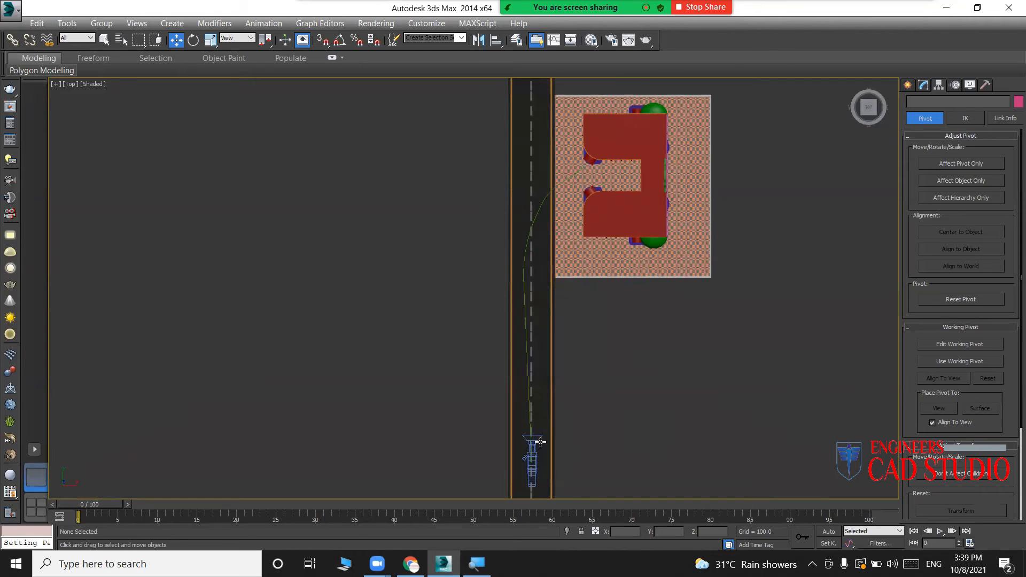
pyautogui.press('c')
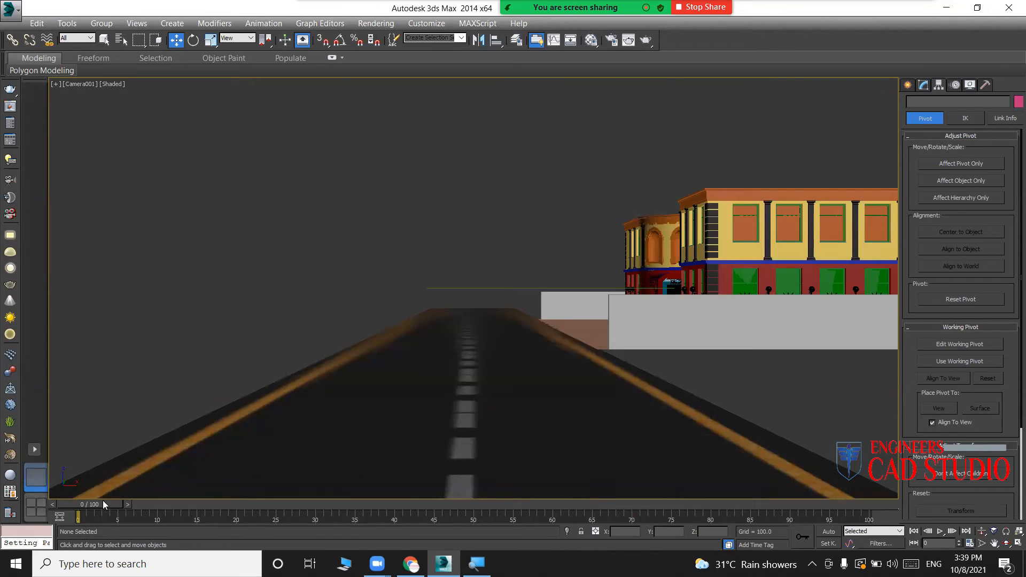
pyautogui.moveTo(105, 501); pyautogui.dragTo(453, 534)
pyautogui.moveTo(587, 545); pyautogui.dragTo(586, 545)
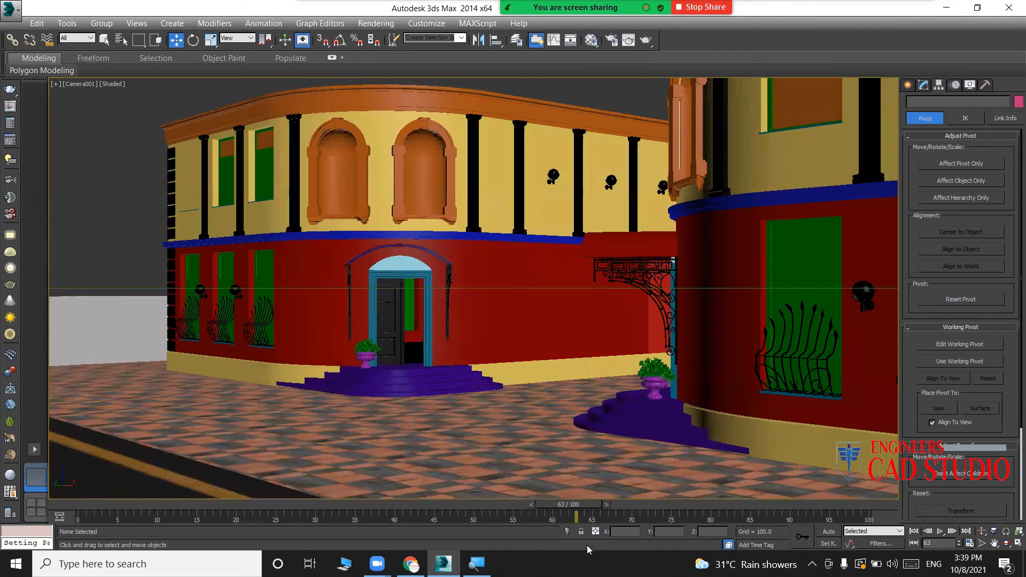
# In the Top view, draw a straight horizontal line from the building's courtyard across the road, from about X -705 to X -7548.
pyautogui.press('t')
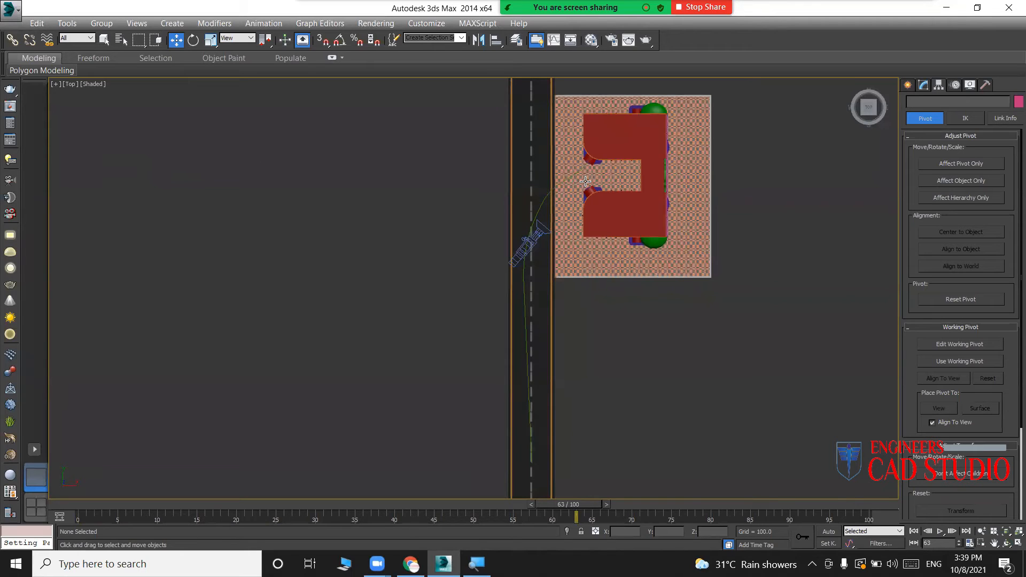
pyautogui.click(924, 85)
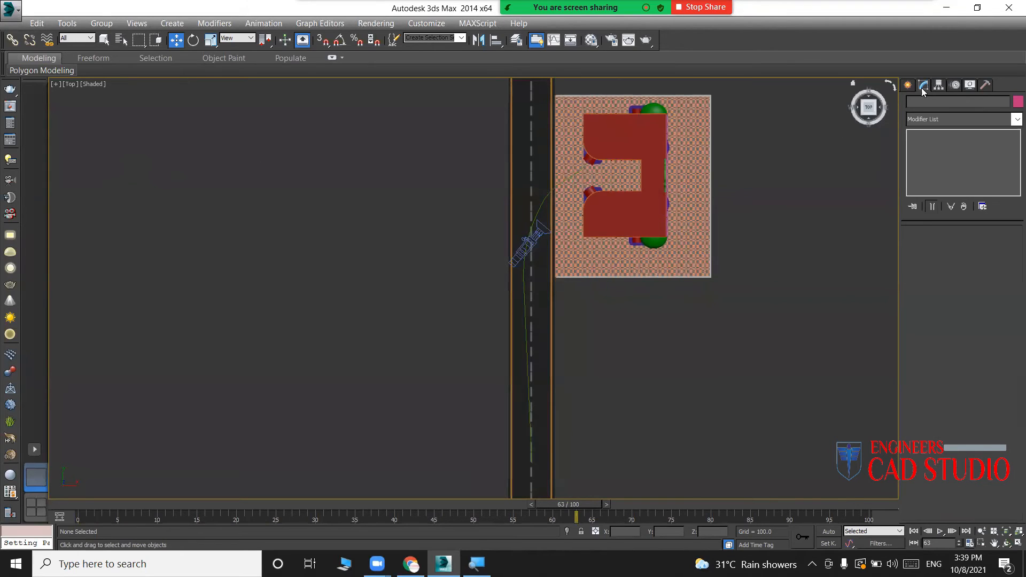
pyautogui.click(909, 87)
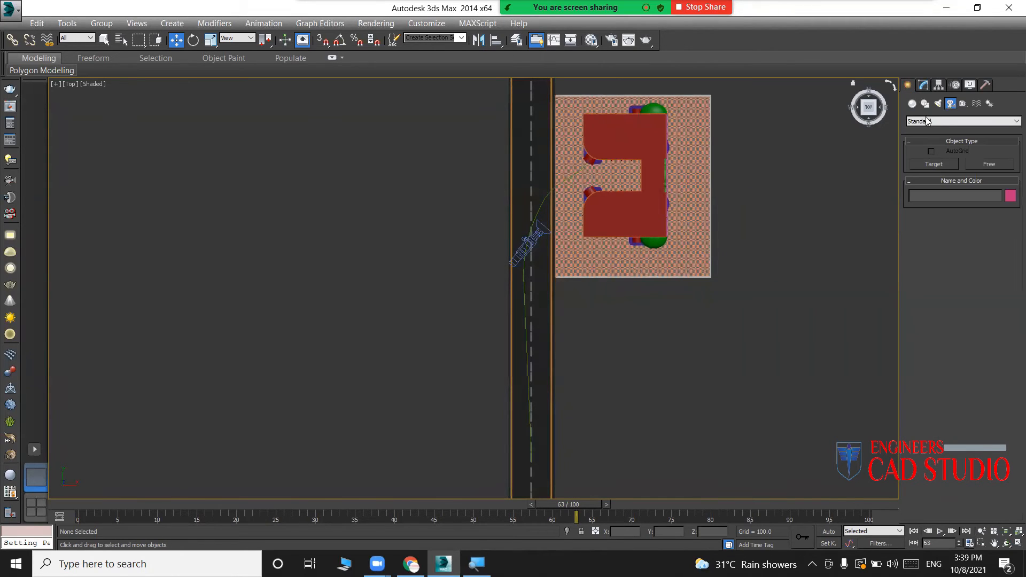
pyautogui.click(925, 104)
pyautogui.click(934, 175)
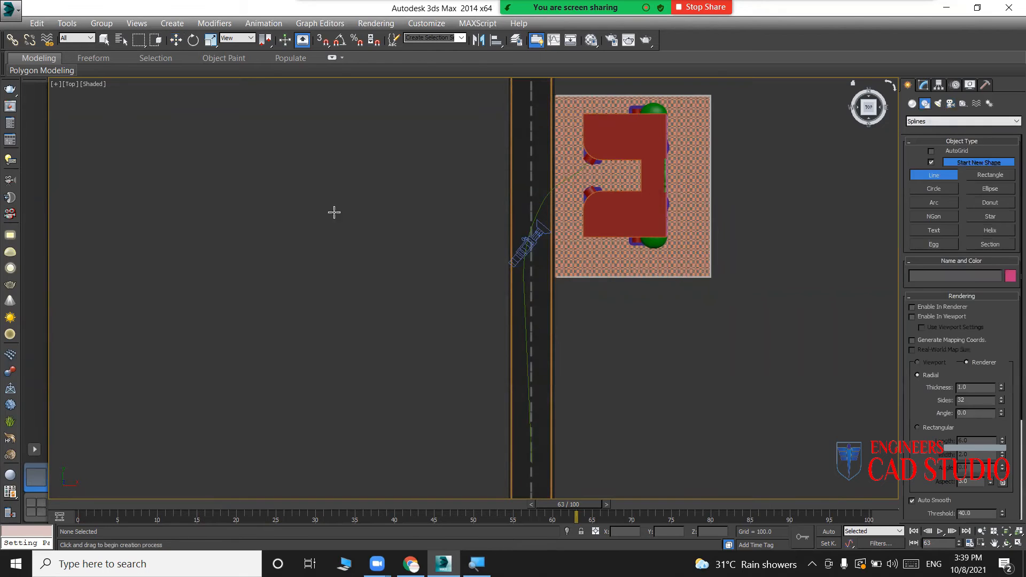
pyautogui.click(579, 178)
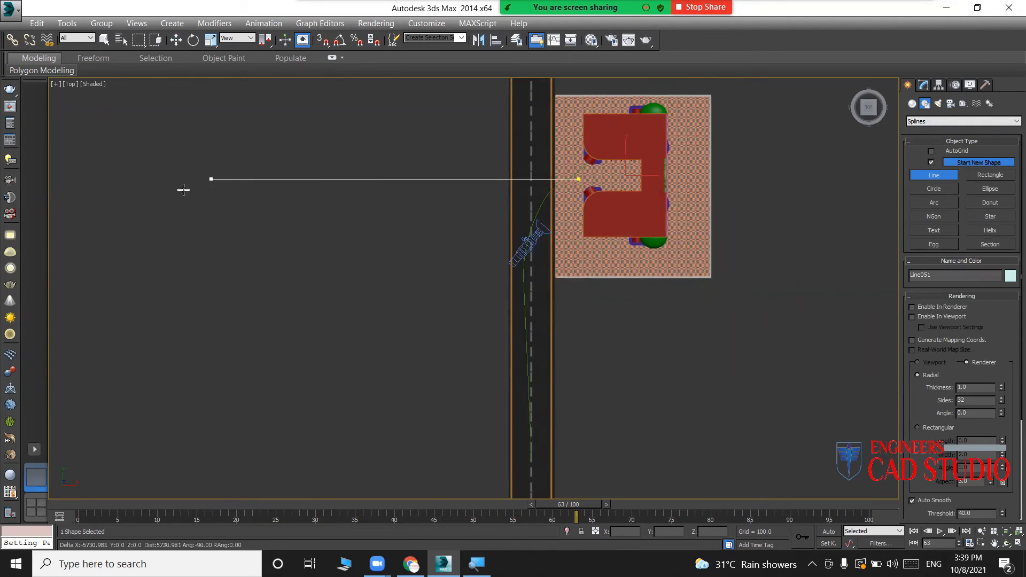
pyautogui.click(125, 198)
pyautogui.rightClick(325, 224)
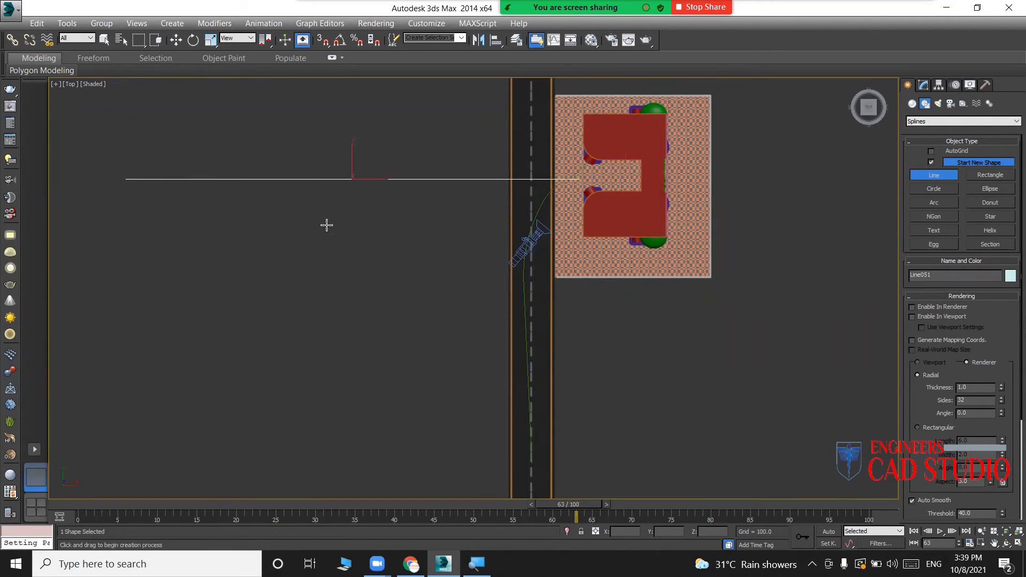
# In the Front view, raise the new line to the existing camera's height, at about Z 161.5.
pyautogui.press('f')
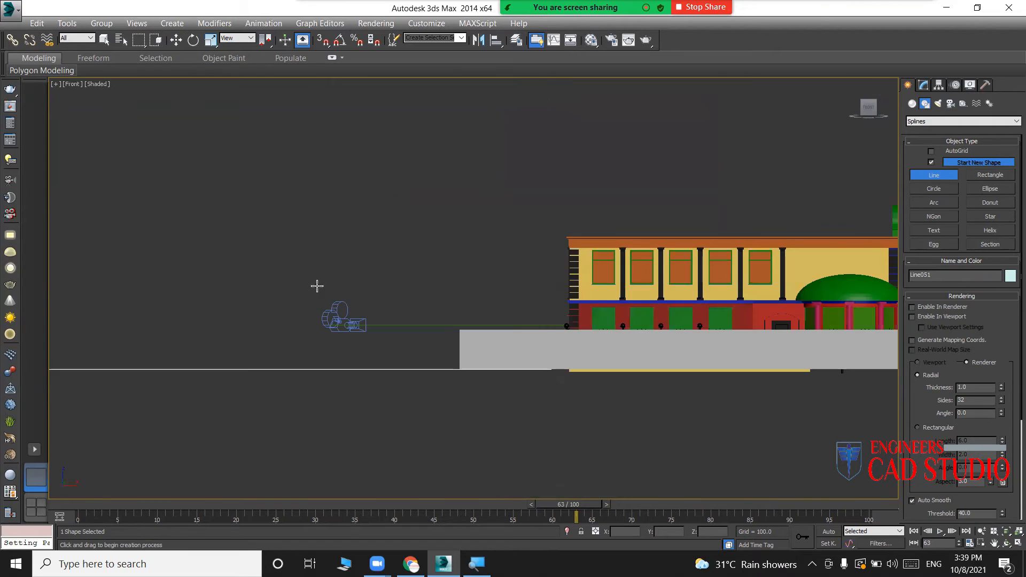
pyautogui.press('w')
pyautogui.moveTo(355, 308); pyautogui.dragTo(558, 287, button='middle')
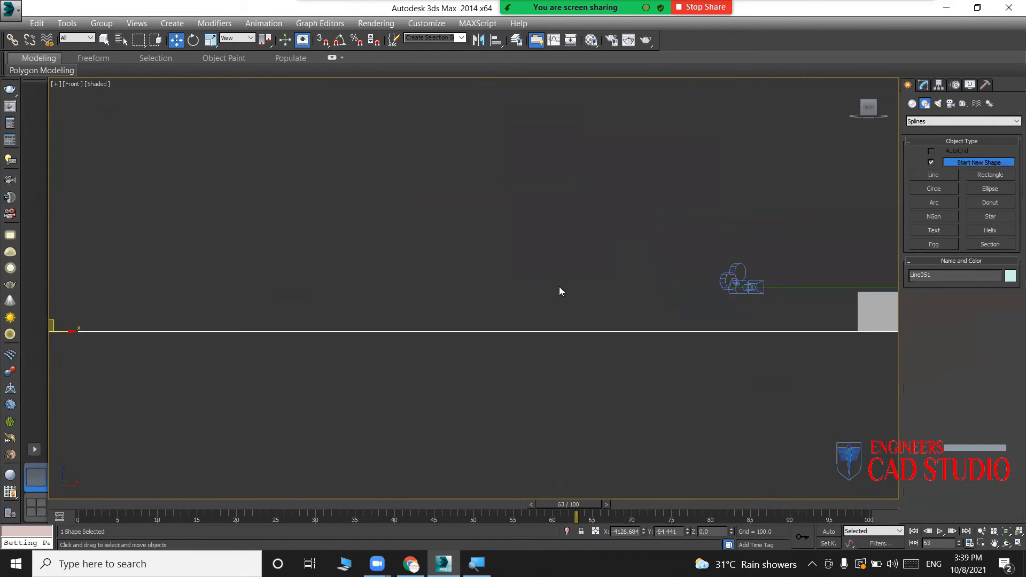
pyautogui.scroll(-3, 557, 287)
pyautogui.moveTo(298, 286); pyautogui.dragTo(297, 265)
pyautogui.moveTo(252, 271); pyautogui.dragTo(397, 267, button='middle')
pyautogui.scroll(-3, 395, 273)
# Create a Free camera beside the building in the Left view, and show the camera and new line together in the Top view.
pyautogui.press('l')
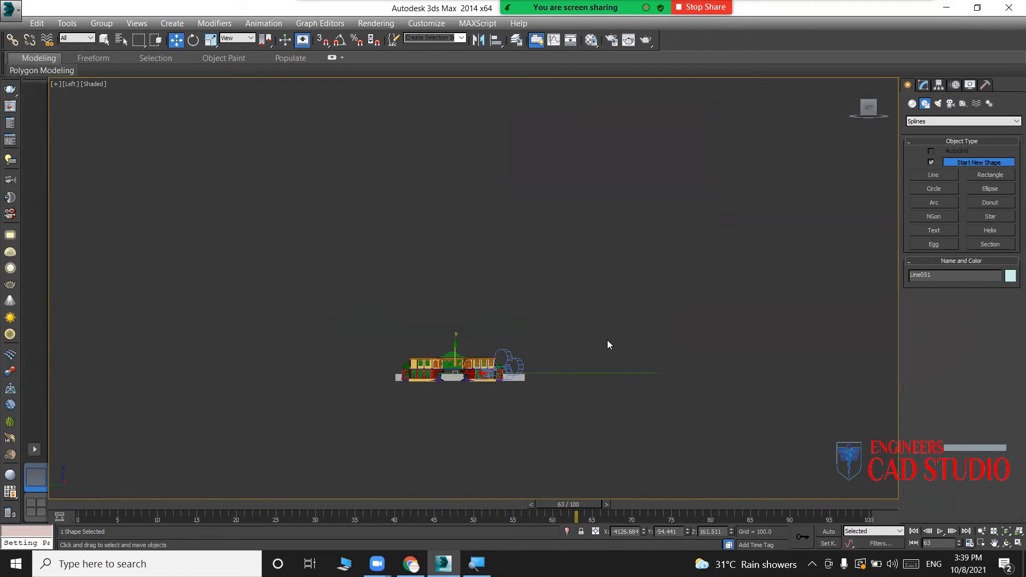
pyautogui.click(950, 103)
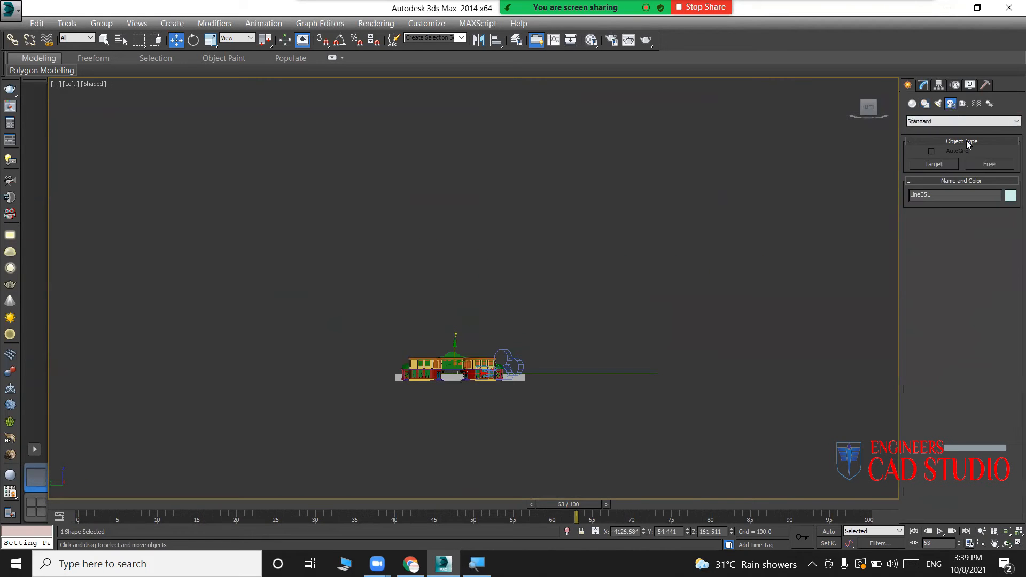
pyautogui.click(987, 164)
pyautogui.click(706, 333)
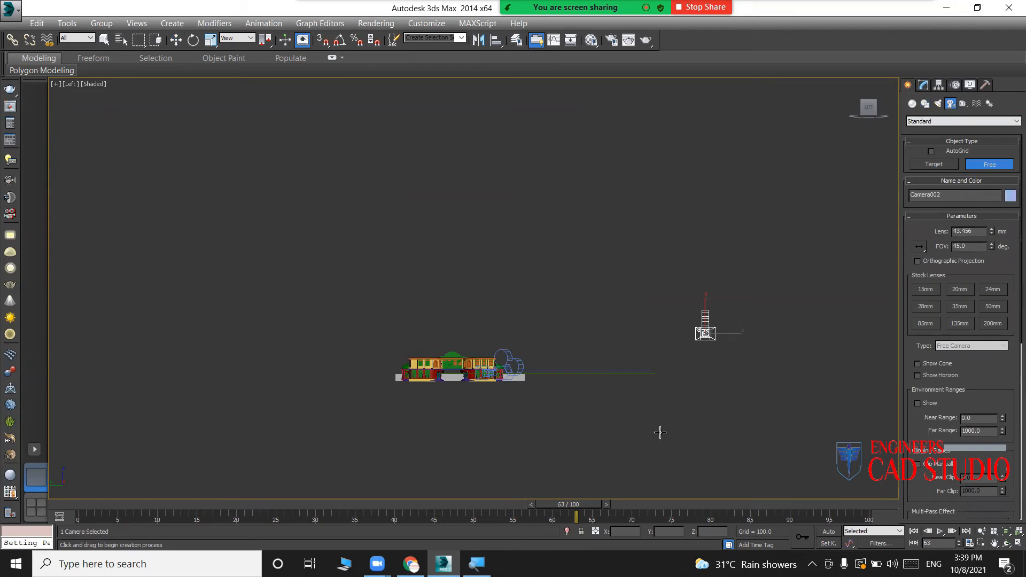
pyautogui.press('t')
pyautogui.moveTo(558, 343); pyautogui.dragTo(543, 252, button='middle')
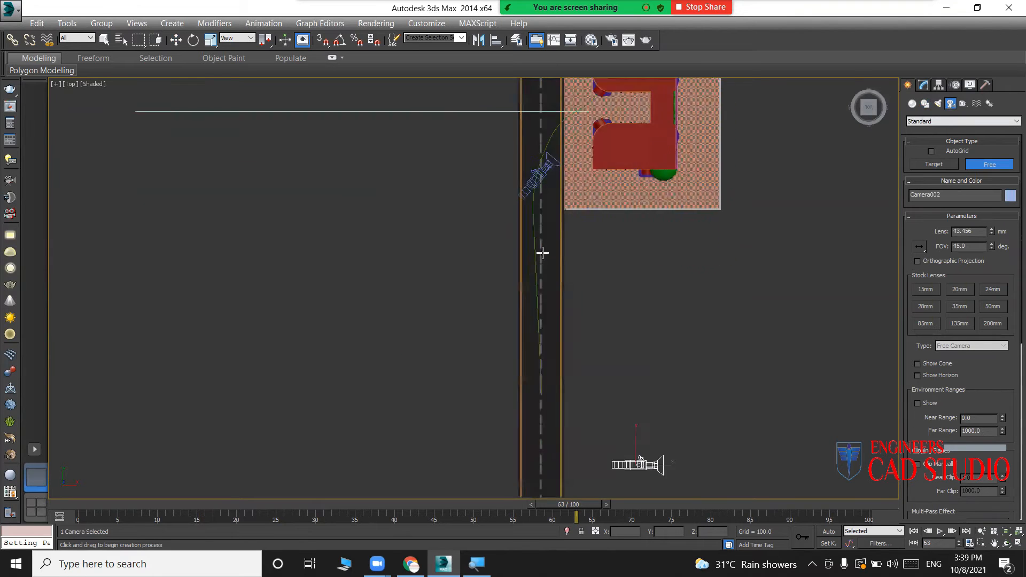
pyautogui.scroll(-5, 540, 261)
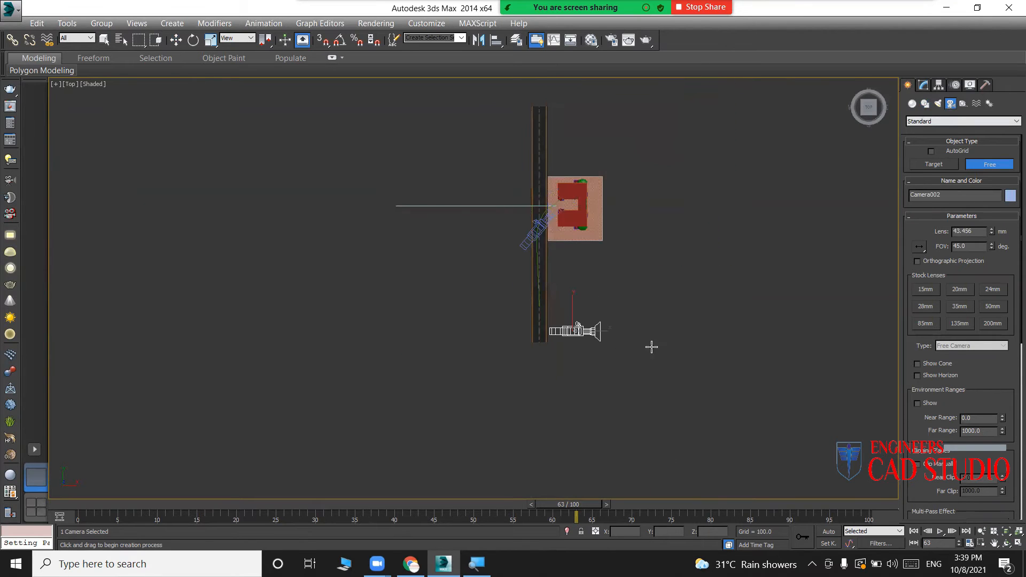
# Try constraining the new camera to the straight line with a Path Constraint at frame 63 and moving it to the line's outer end.
pyautogui.click(270, 27)
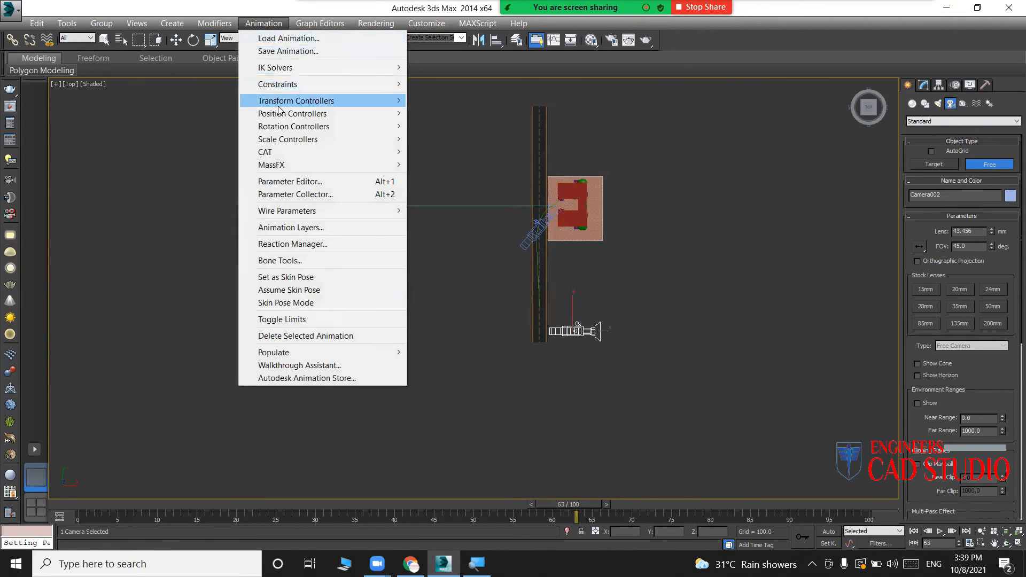
pyautogui.moveTo(288, 87)
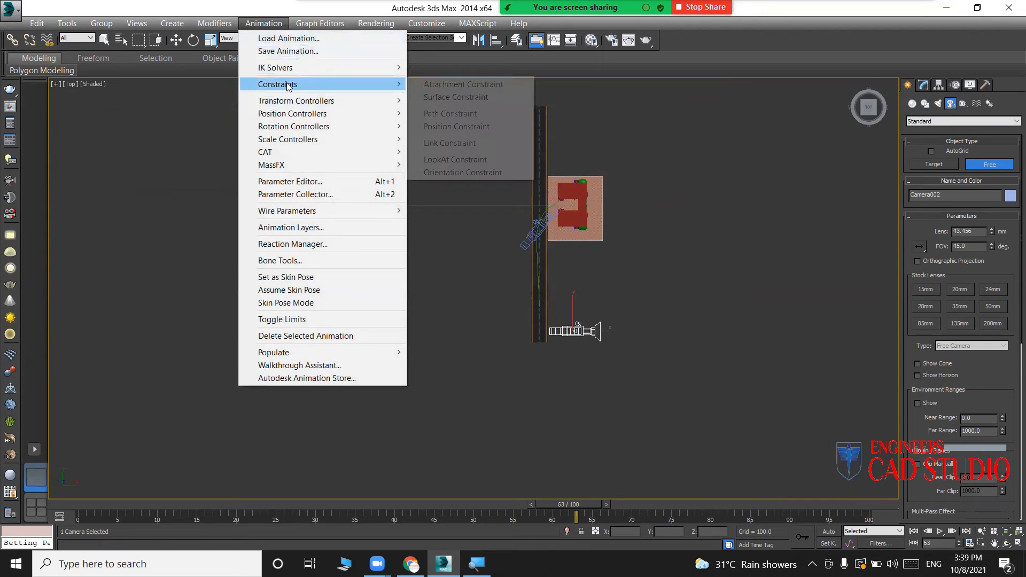
pyautogui.click(468, 113)
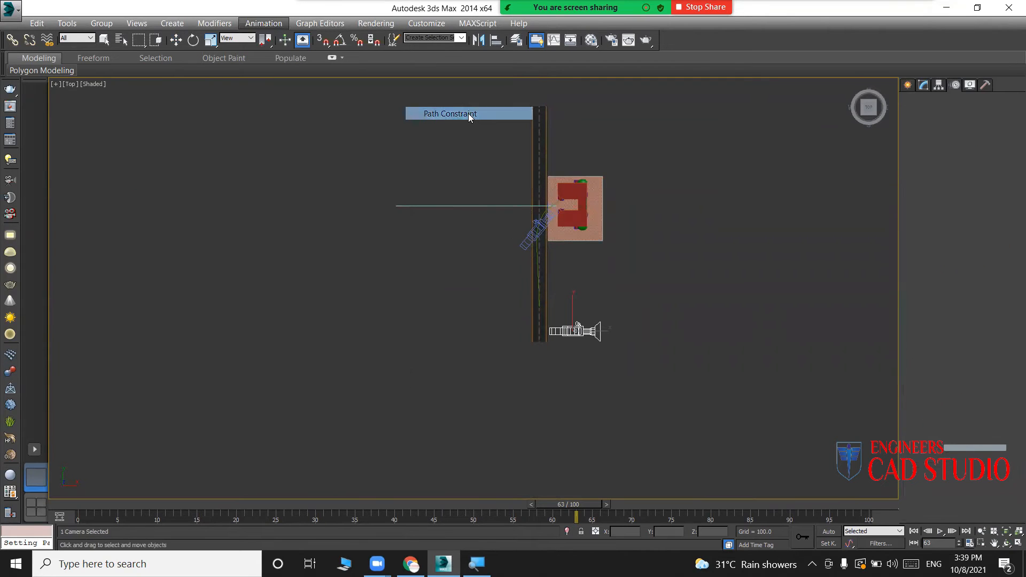
pyautogui.click(458, 205)
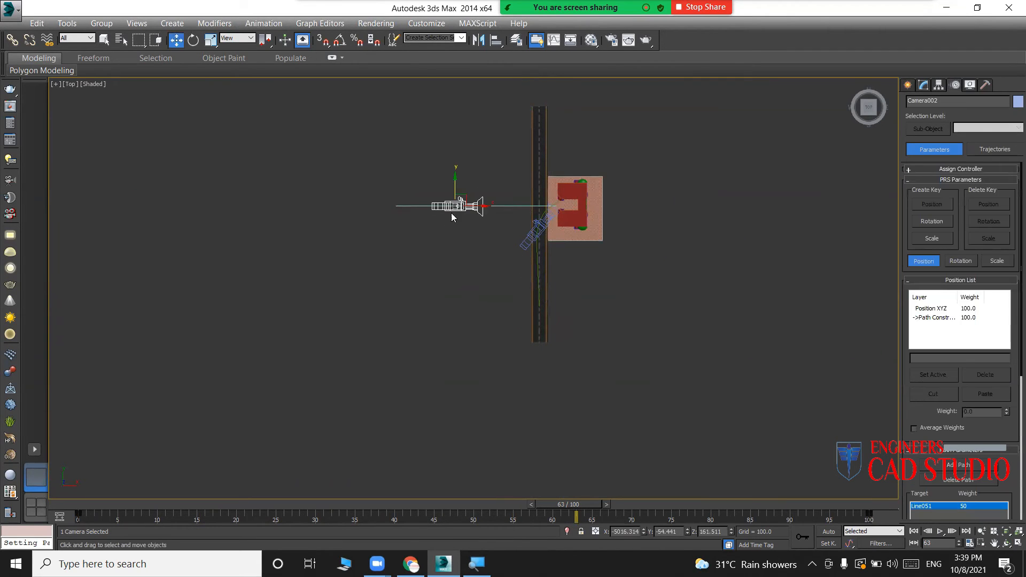
pyautogui.moveTo(481, 209); pyautogui.dragTo(423, 209)
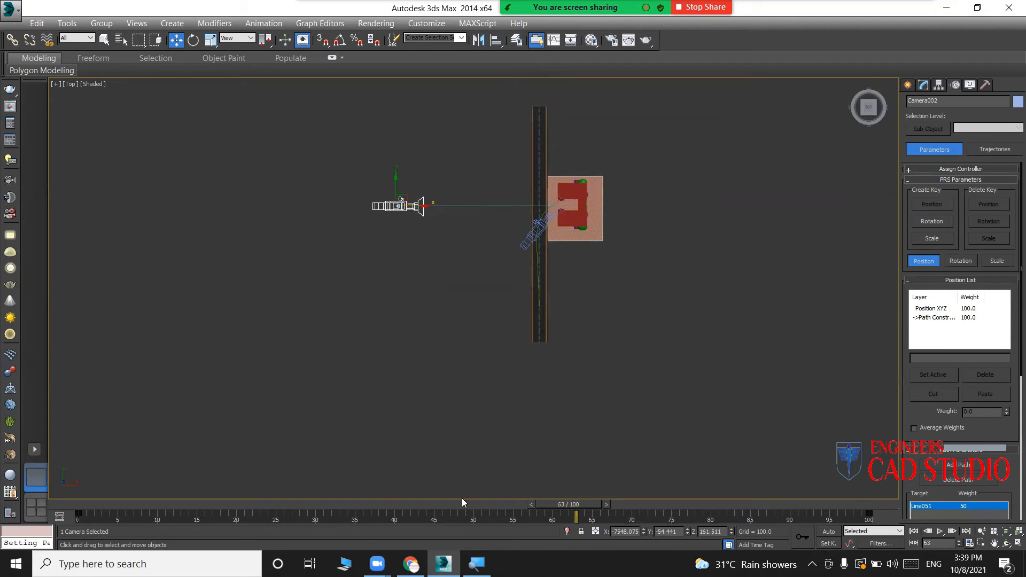
# Return the timeline to frame 0 and undo the new camera's path constraint and move.
pyautogui.moveTo(563, 506); pyautogui.dragTo(535, 473)
pyautogui.press('w')
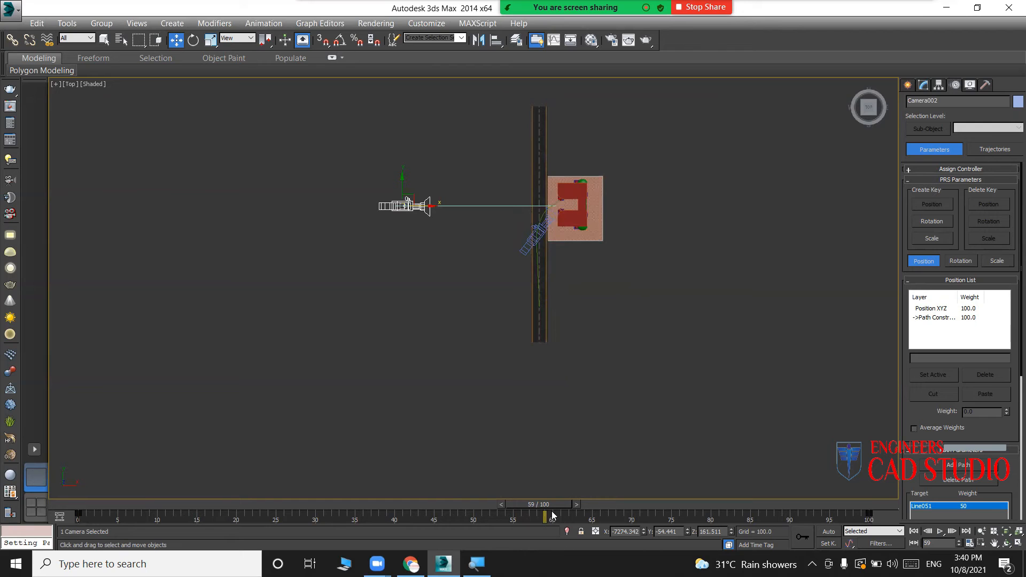
pyautogui.moveTo(550, 509); pyautogui.dragTo(89, 518)
pyautogui.press('w')
pyautogui.press('w')
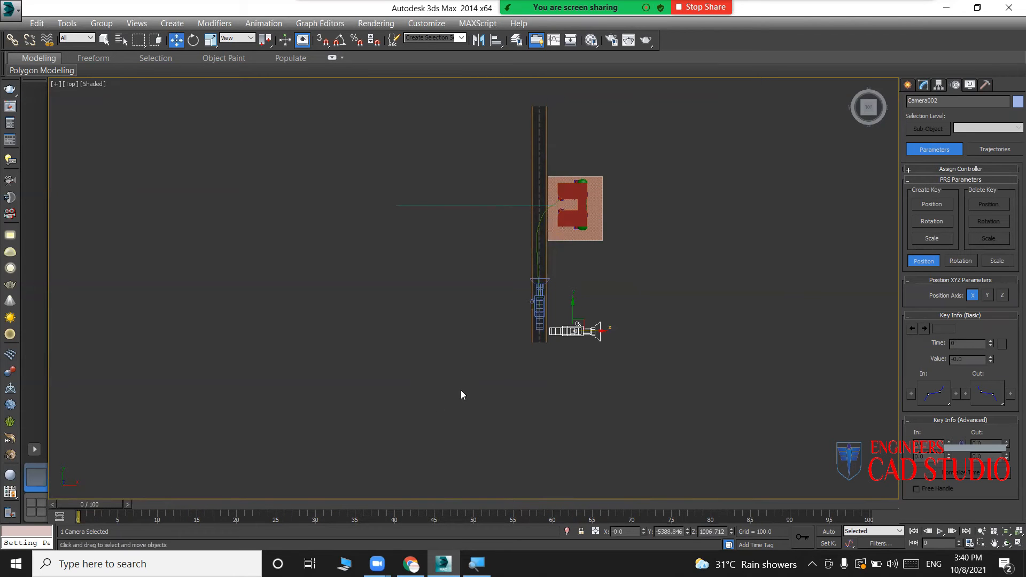
# At frame 0, path-constrain the new camera to the straight line and move it to the outer end, about X -7548.
pyautogui.click(275, 23)
pyautogui.moveTo(286, 89)
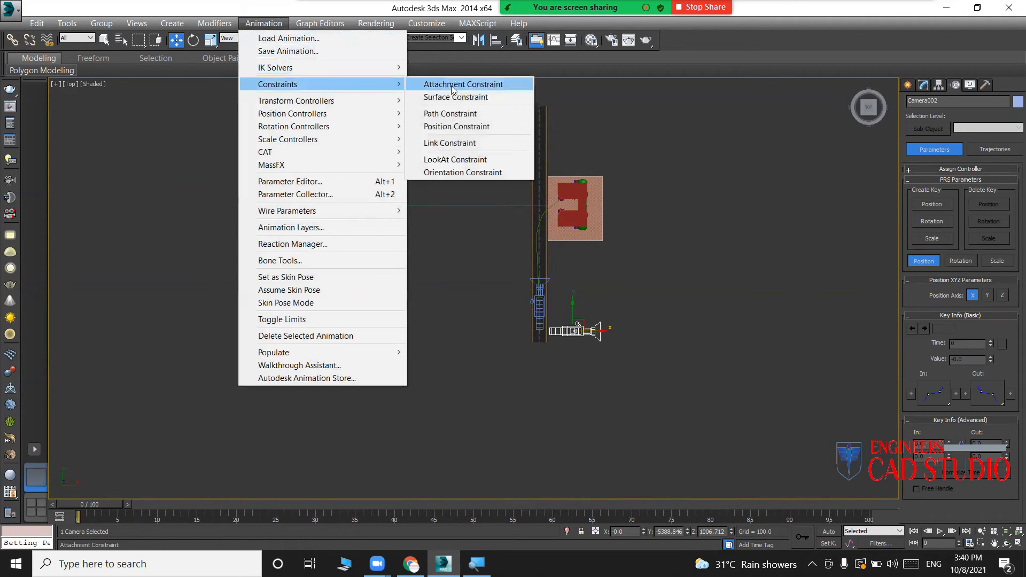
pyautogui.click(461, 114)
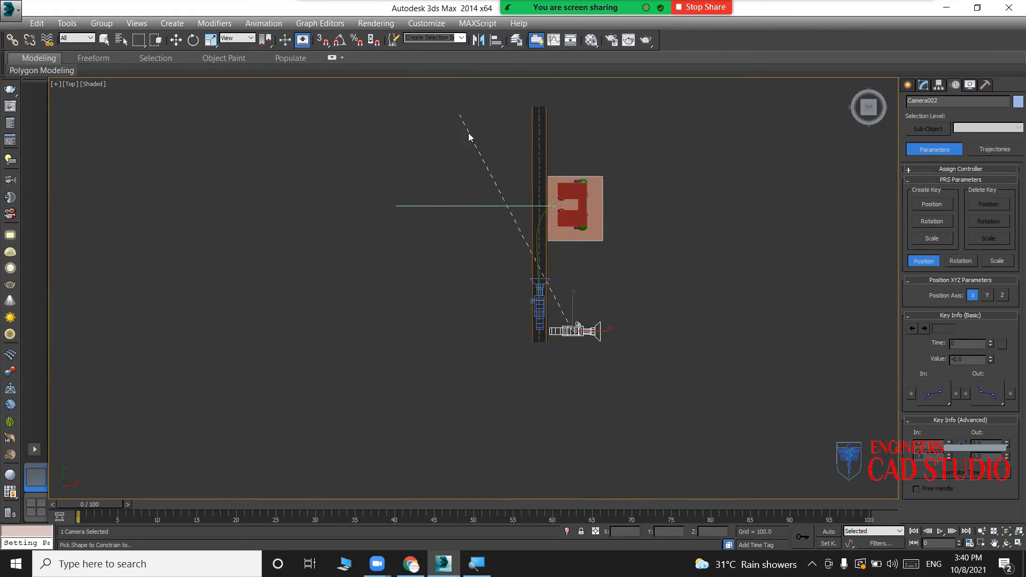
pyautogui.click(445, 206)
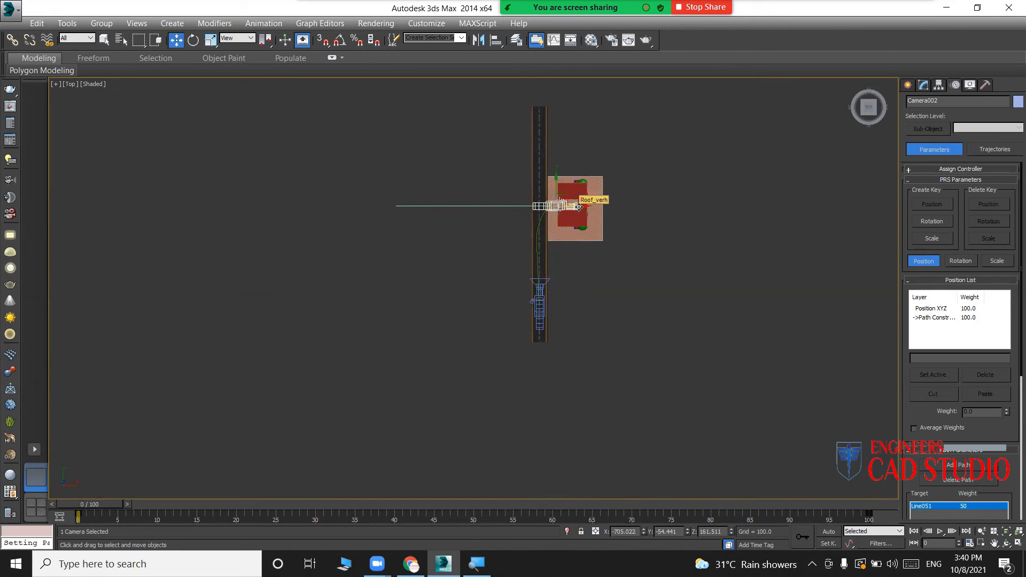
pyautogui.moveTo(579, 207); pyautogui.dragTo(417, 210)
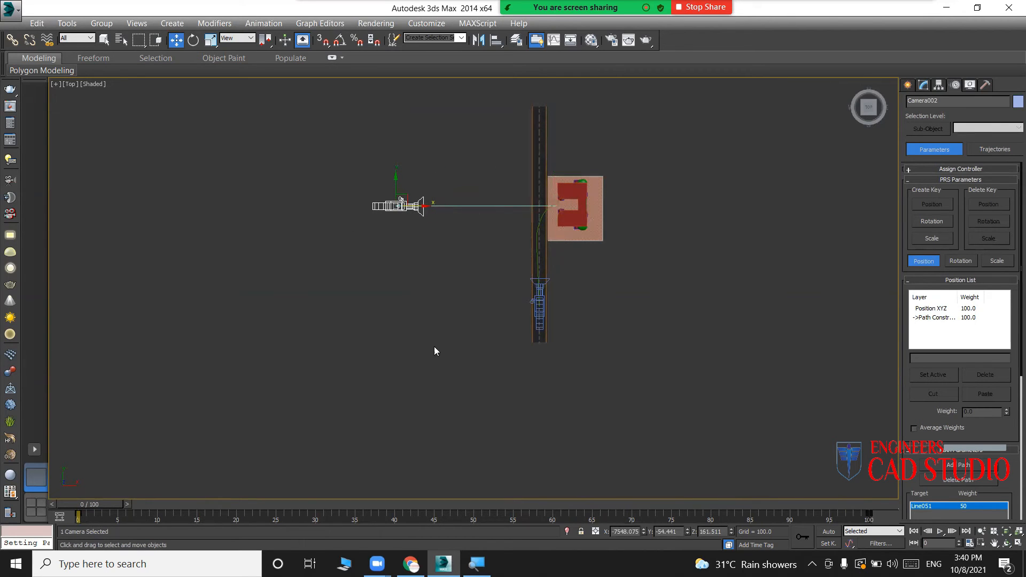
# Switch the Top view to the Camera002 view facing the building and restore the two-viewport layout.
pyautogui.scroll(8, 390, 220)
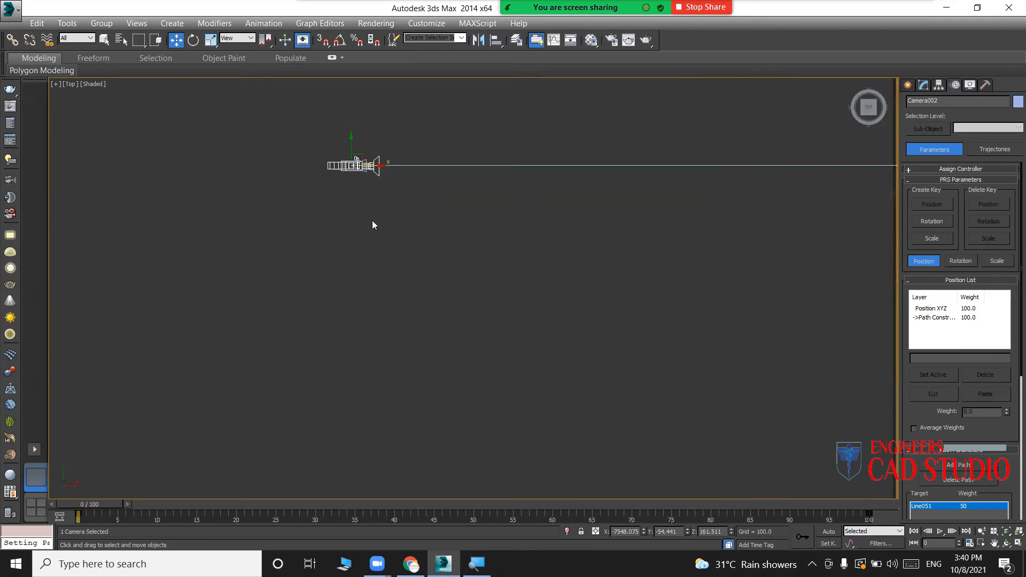
pyautogui.moveTo(374, 222); pyautogui.dragTo(318, 301, button='middle')
pyautogui.scroll(-2, 321, 302)
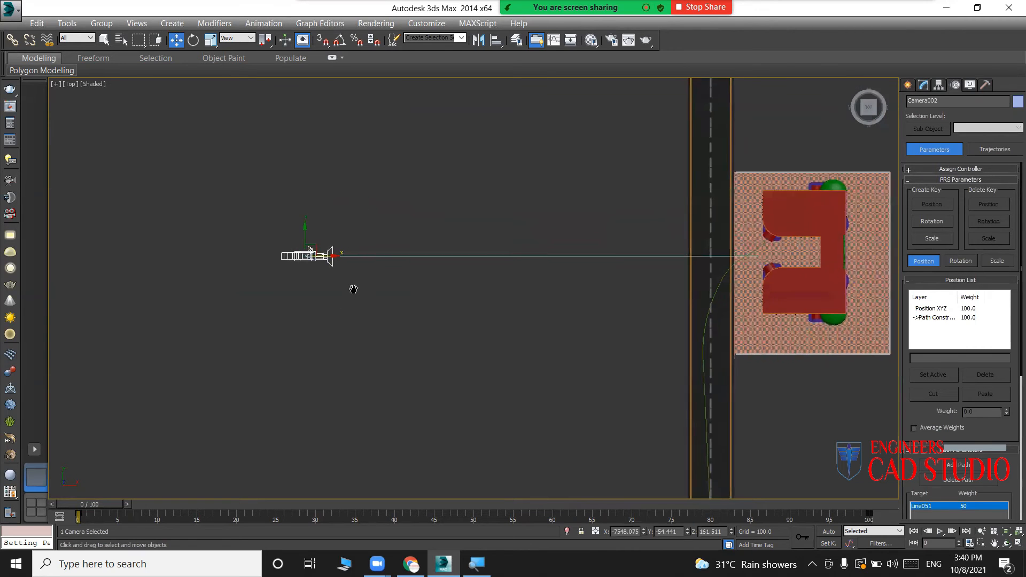
pyautogui.press('c')
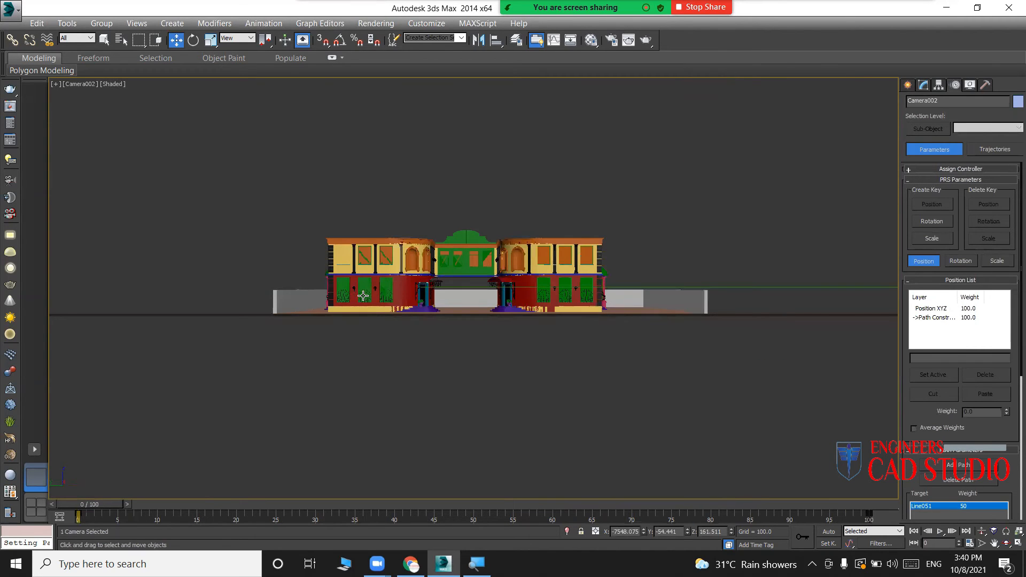
pyautogui.hotkey('alt', 'w')
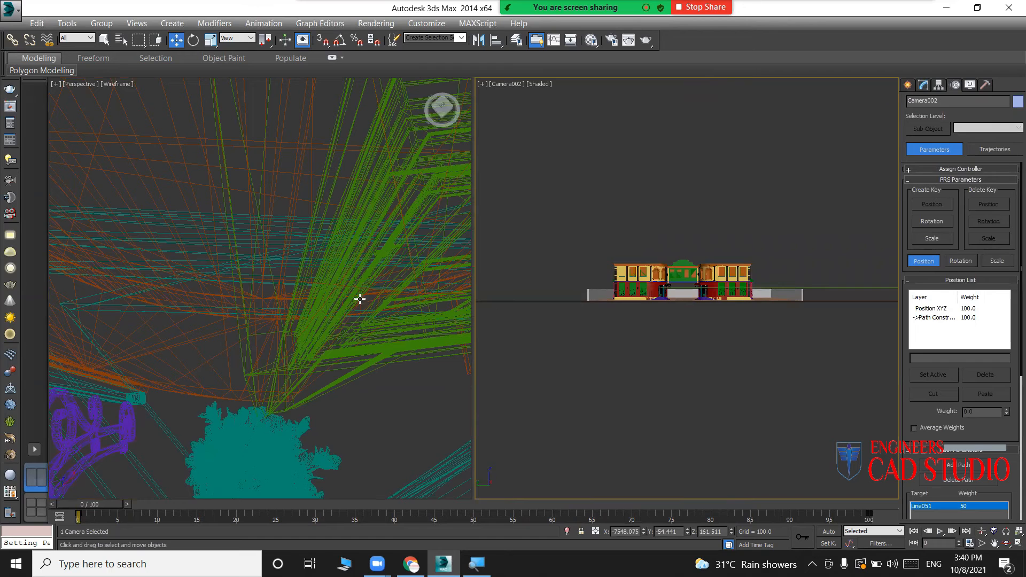
# Switch the Perspective viewport to the Top view and frame the second camera at the end of its straight path.
pyautogui.click(369, 407)
pyautogui.press('t')
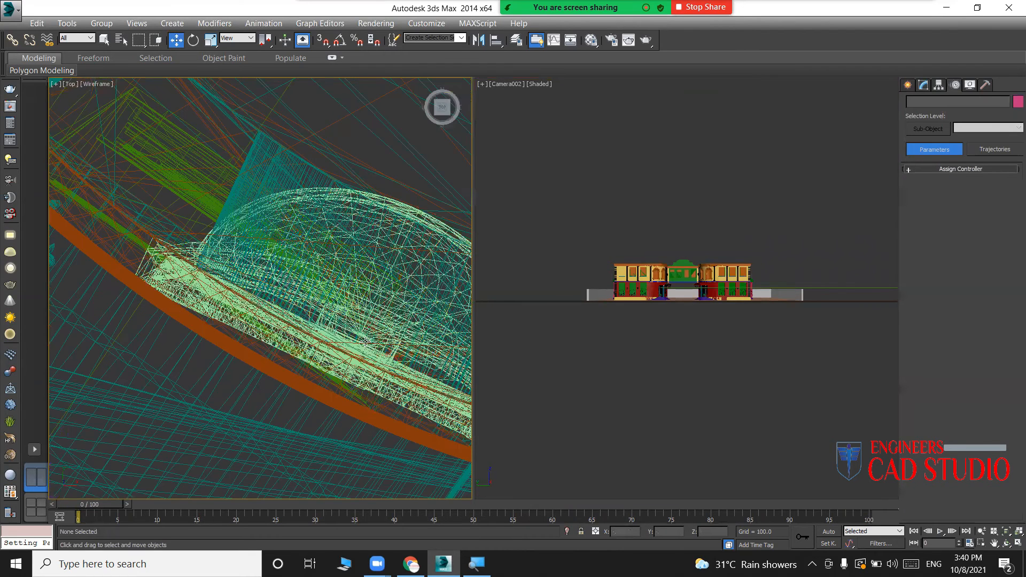
pyautogui.scroll(-3, 350, 341)
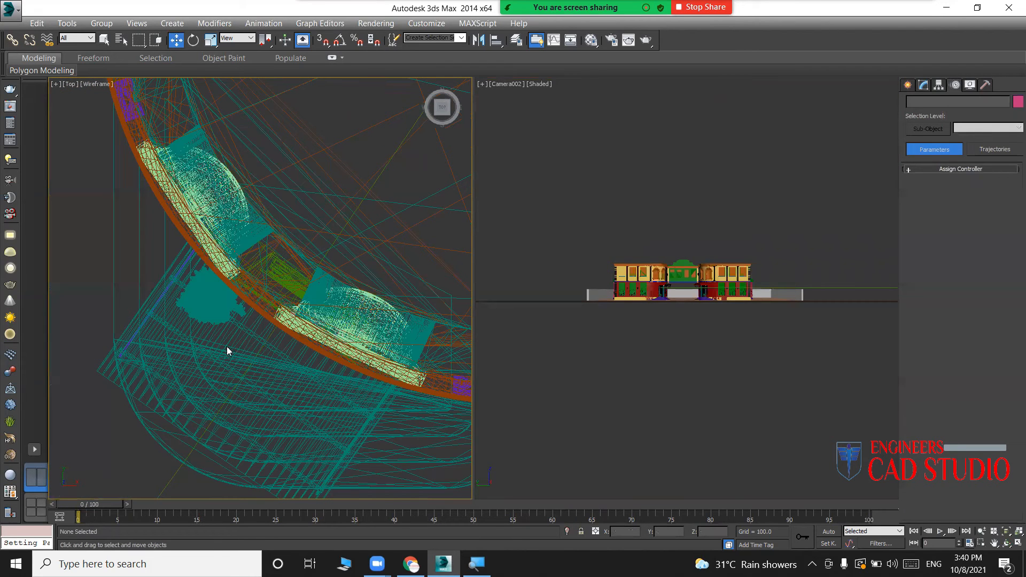
pyautogui.scroll(-10, 290, 348)
pyautogui.scroll(3, 212, 347)
pyautogui.moveTo(243, 351); pyautogui.dragTo(199, 353, button='middle')
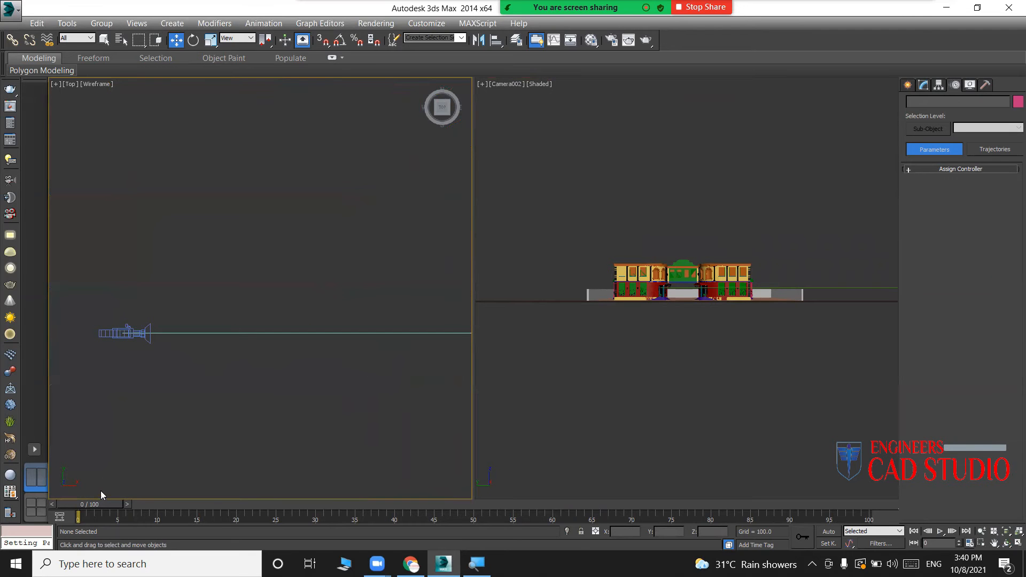
# Preview the second camera's path motion up to frame 40 with Auto Key on, and turn Auto Key off.
pyautogui.moveTo(99, 502)
pyautogui.mouseDown()
pyautogui.moveTo(164, 515)
pyautogui.moveTo(366, 517)
pyautogui.moveTo(475, 505)
pyautogui.moveTo(95, 499)
pyautogui.moveTo(108, 497)
pyautogui.mouseUp()
pyautogui.press('w')
pyautogui.click(828, 531)
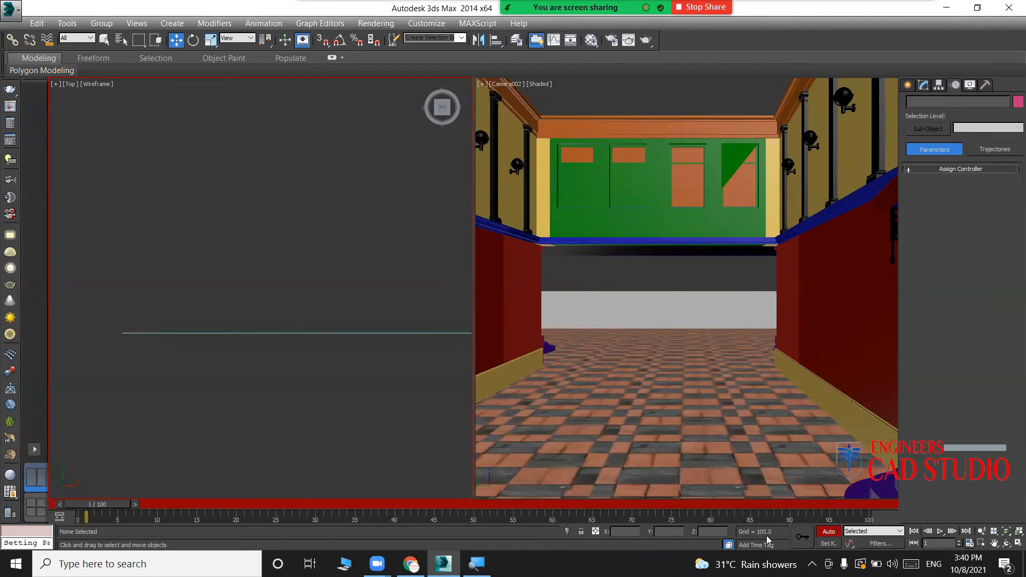
pyautogui.moveTo(119, 504); pyautogui.dragTo(417, 501)
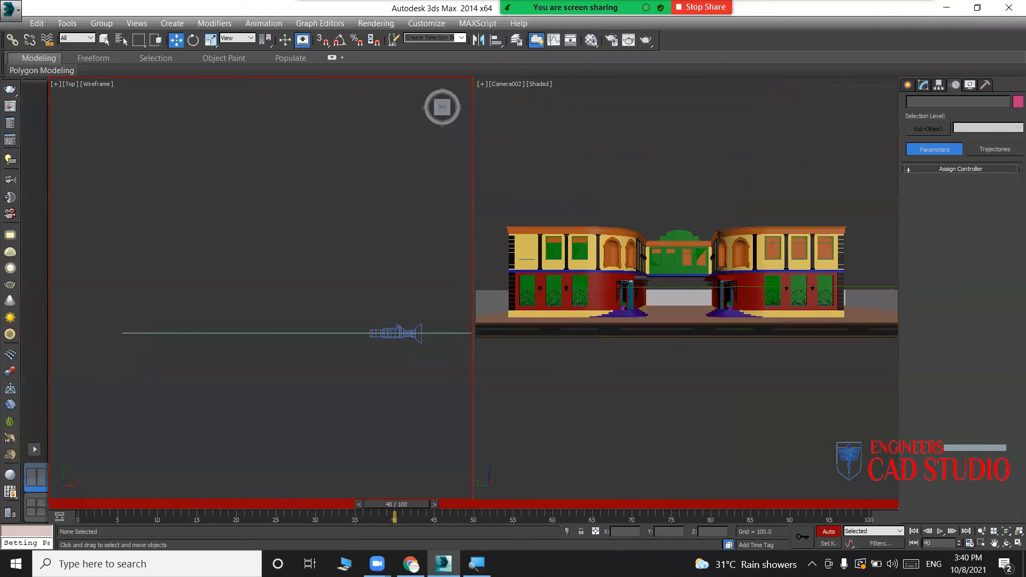
pyautogui.click(829, 531)
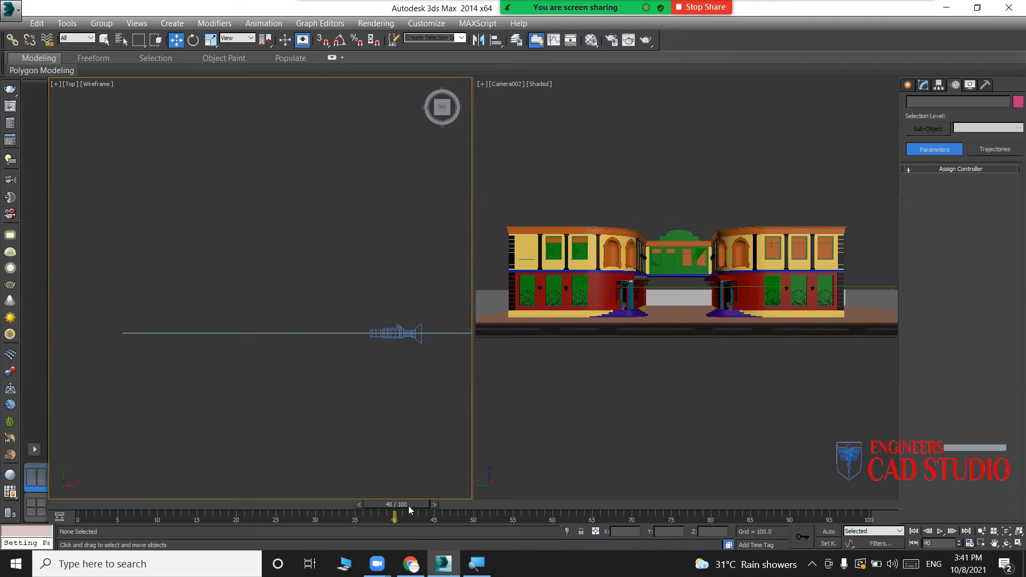
# Maximize the Camera002 viewport, switch it to the Top view, and scrub the timeline back to frame 14.
pyautogui.click(546, 455)
pyautogui.hotkey('alt', 'w')
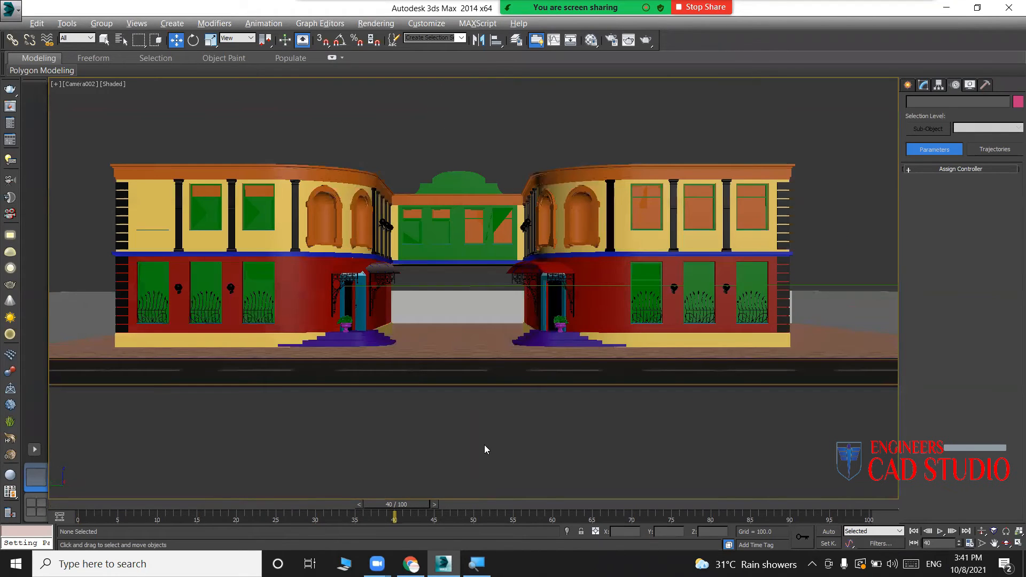
pyautogui.hotkey('alt', 'w')
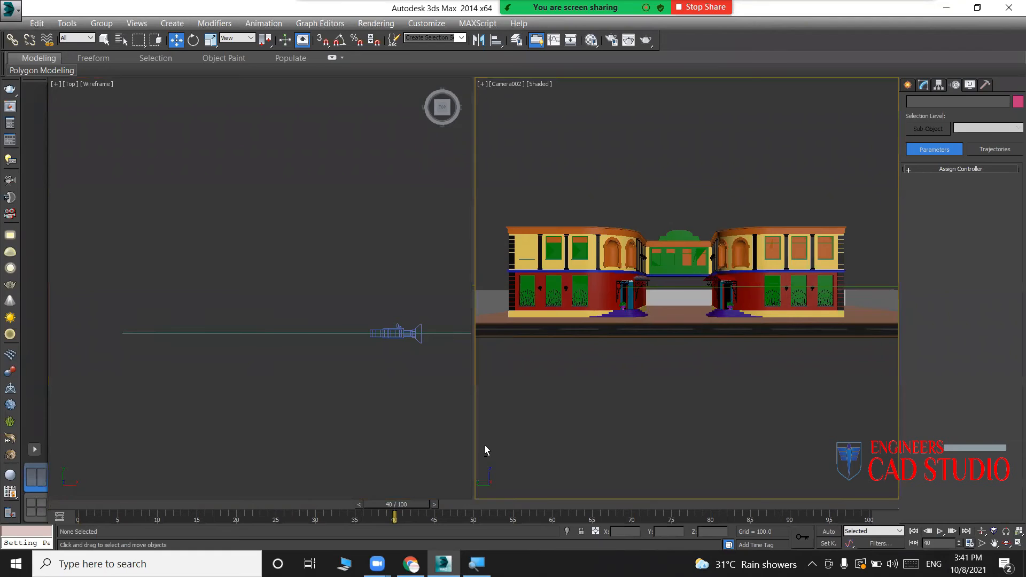
pyautogui.hotkey('alt', 'w')
pyautogui.press('t')
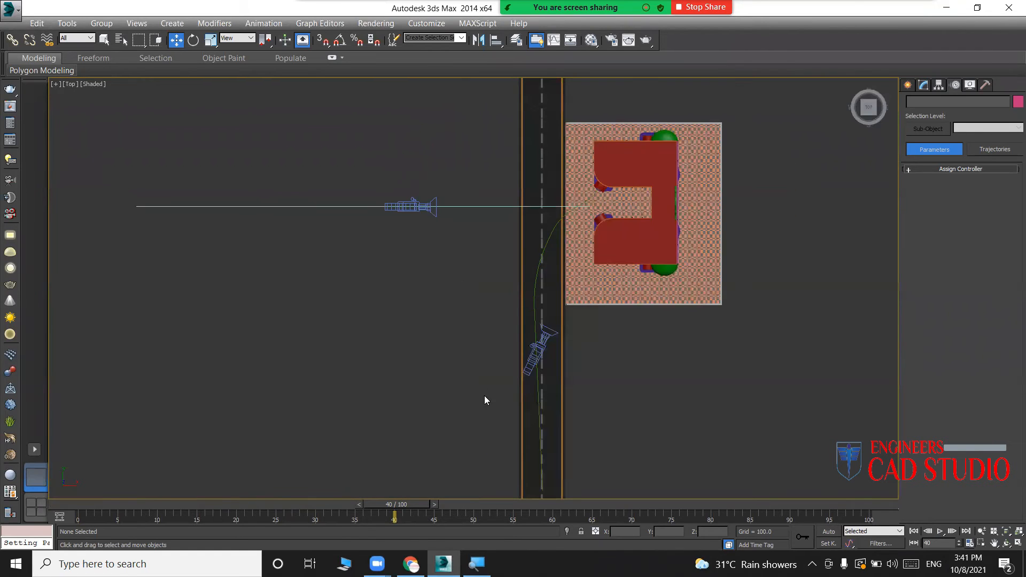
pyautogui.moveTo(406, 502); pyautogui.dragTo(189, 501)
pyautogui.press('w')
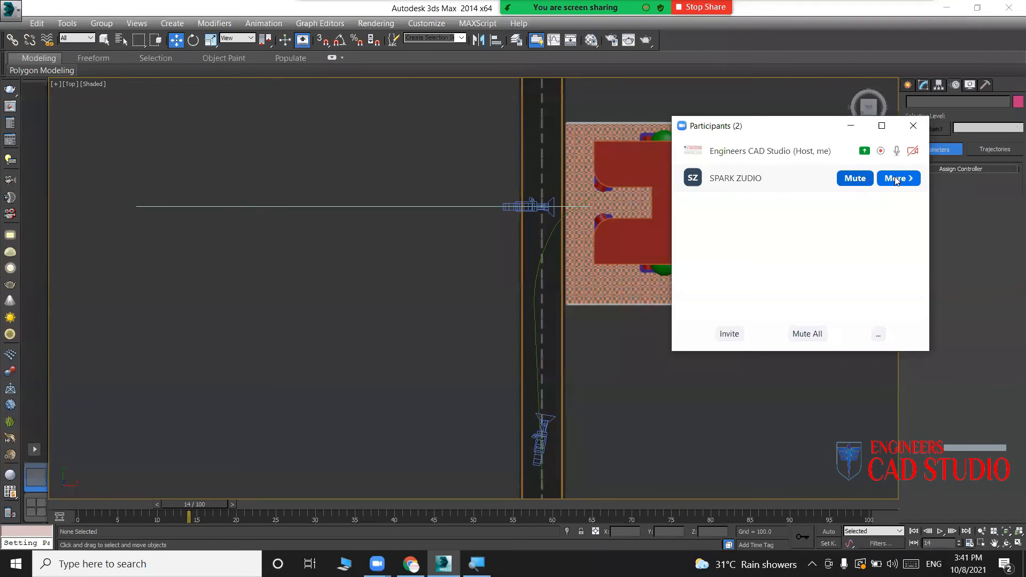
# Mute the other participant in the Zoom meeting and close the participant list.
pyautogui.click(855, 179)
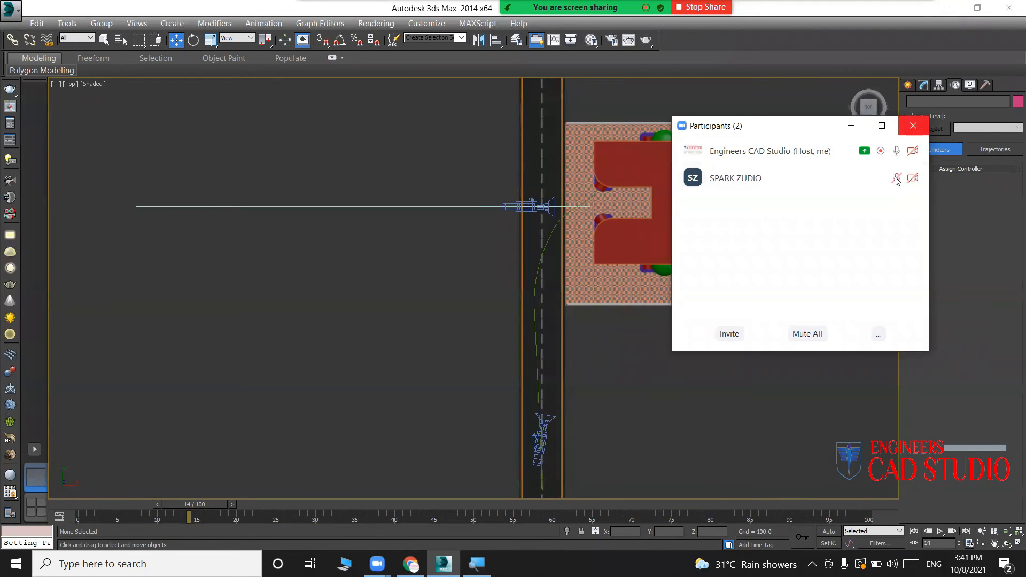
pyautogui.click(913, 125)
# Advance the timeline to frame 16, switch to the Camera002 view and preview the camera motion up to frame 39.
pyautogui.moveTo(628, 399); pyautogui.dragTo(580, 322, button='middle')
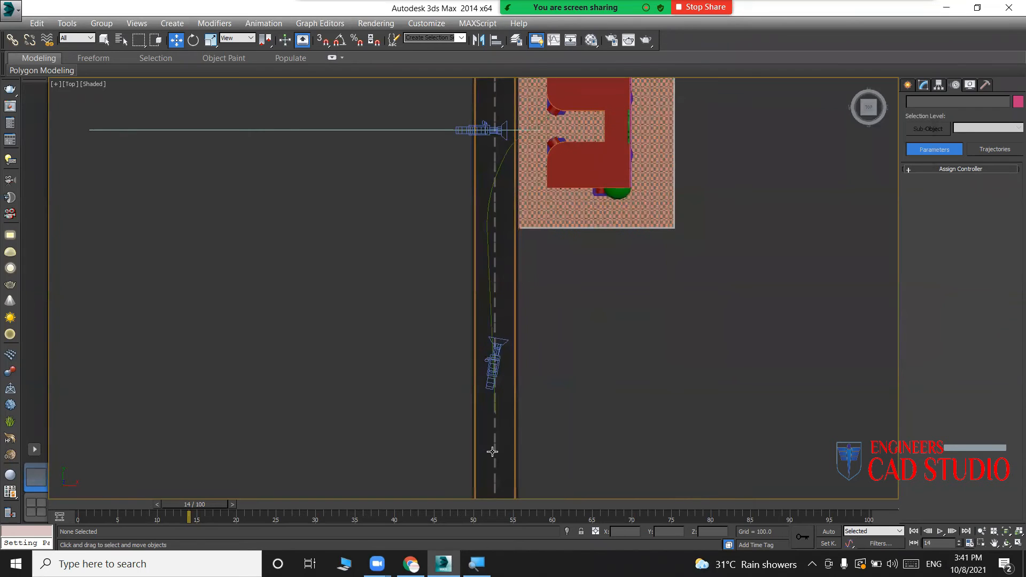
pyautogui.moveTo(199, 504)
pyautogui.mouseDown()
pyautogui.moveTo(115, 503)
pyautogui.moveTo(215, 498)
pyautogui.mouseUp()
pyautogui.press('w')
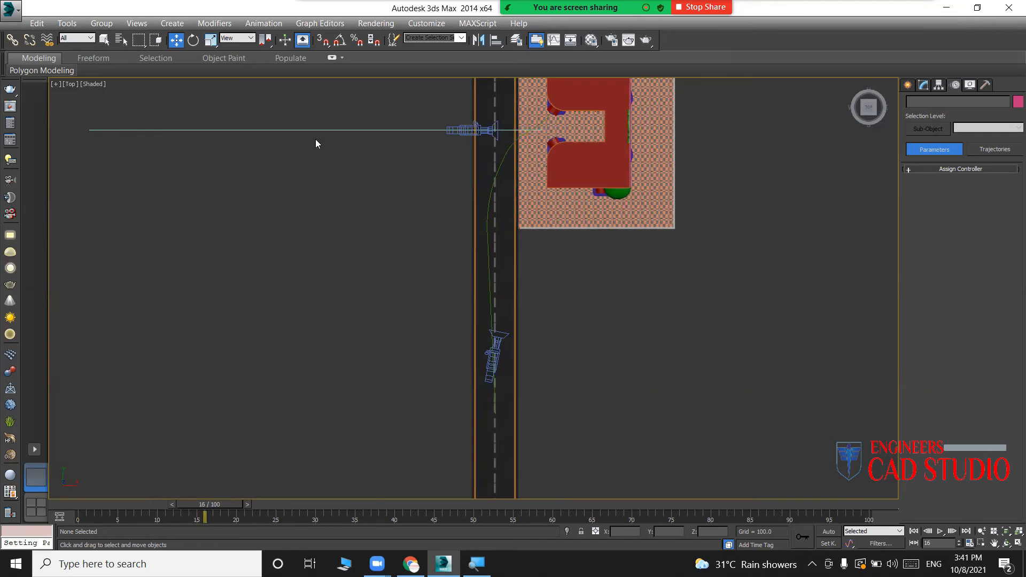
pyautogui.press('c')
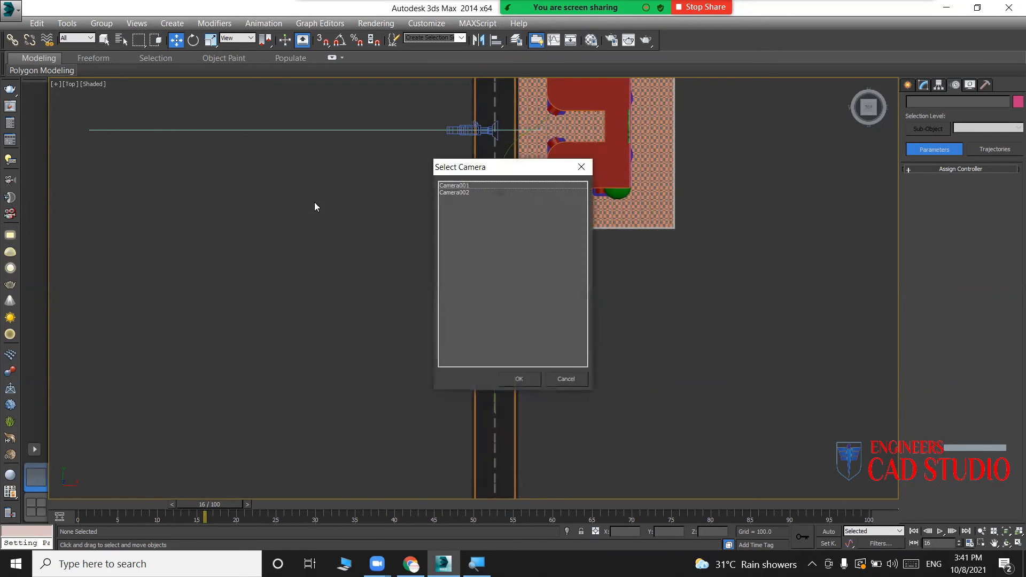
pyautogui.doubleClick(458, 192)
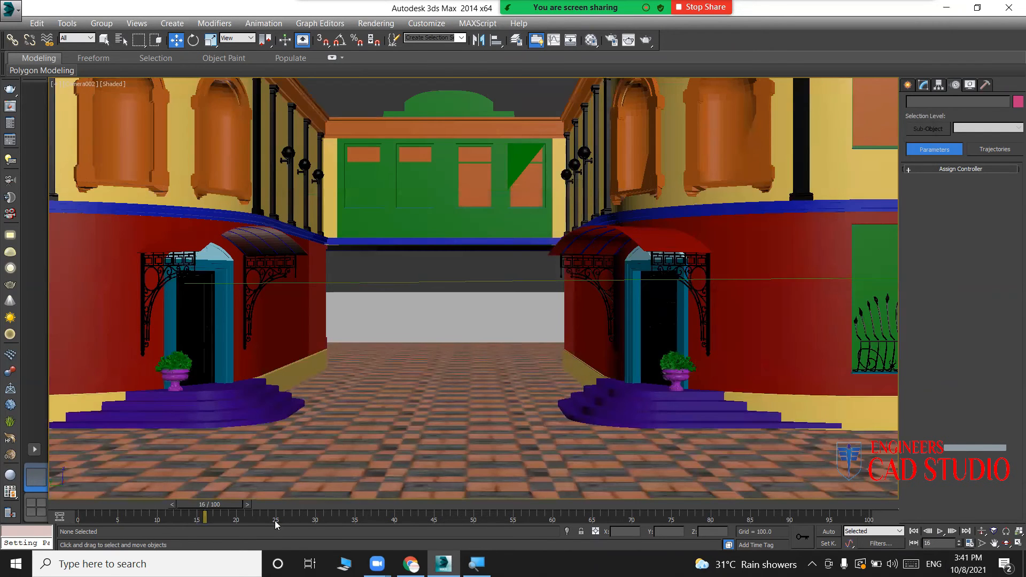
pyautogui.moveTo(219, 506); pyautogui.dragTo(278, 496)
pyautogui.moveTo(343, 483); pyautogui.dragTo(400, 482)
pyautogui.press('w')
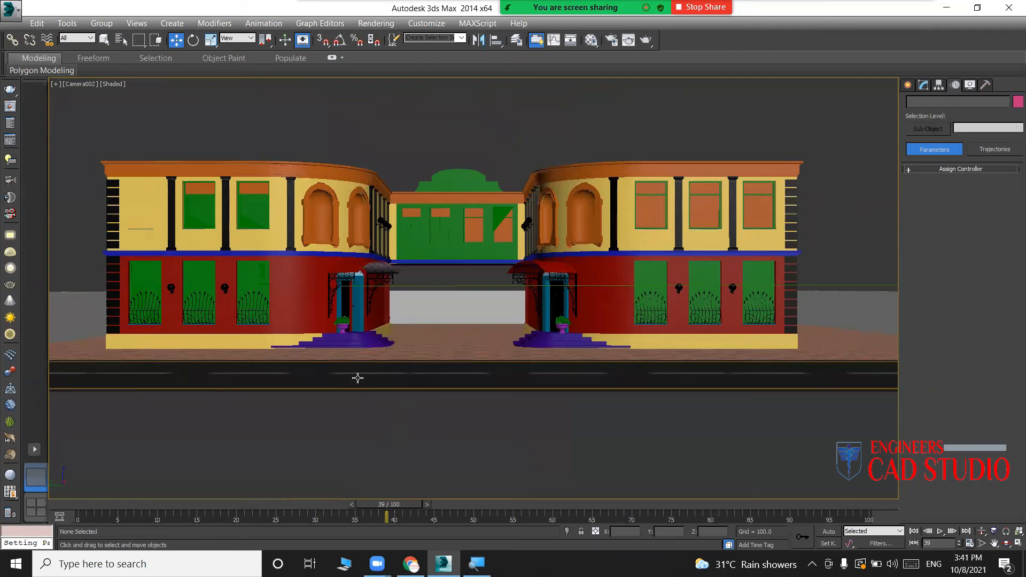
# Return to the Top view and scrub the timeline back to frame 1 to examine both cameras along their paths.
pyautogui.press('t')
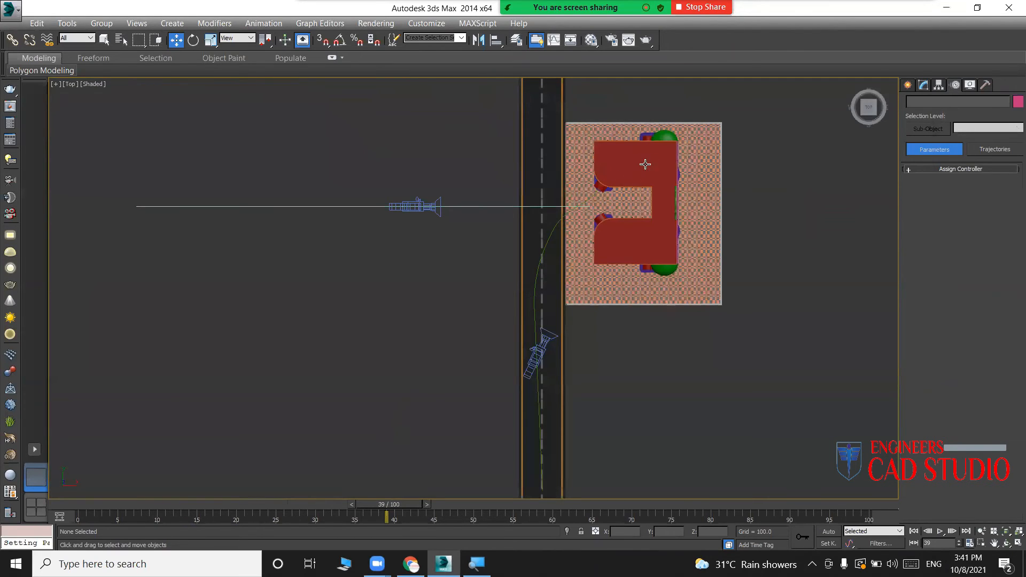
pyautogui.moveTo(566, 173); pyautogui.dragTo(415, 267, button='middle')
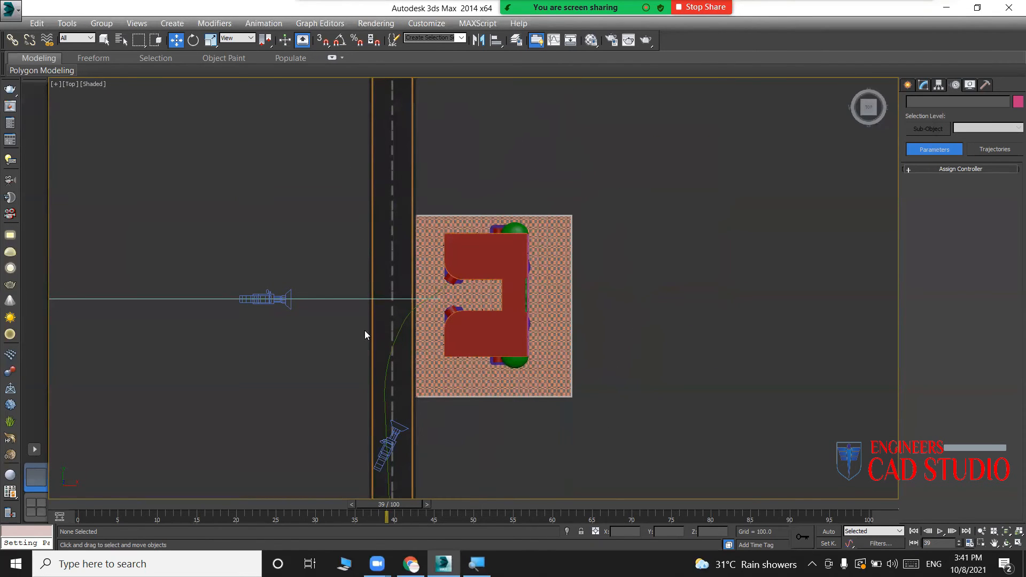
pyautogui.moveTo(292, 345); pyautogui.dragTo(462, 292, button='middle')
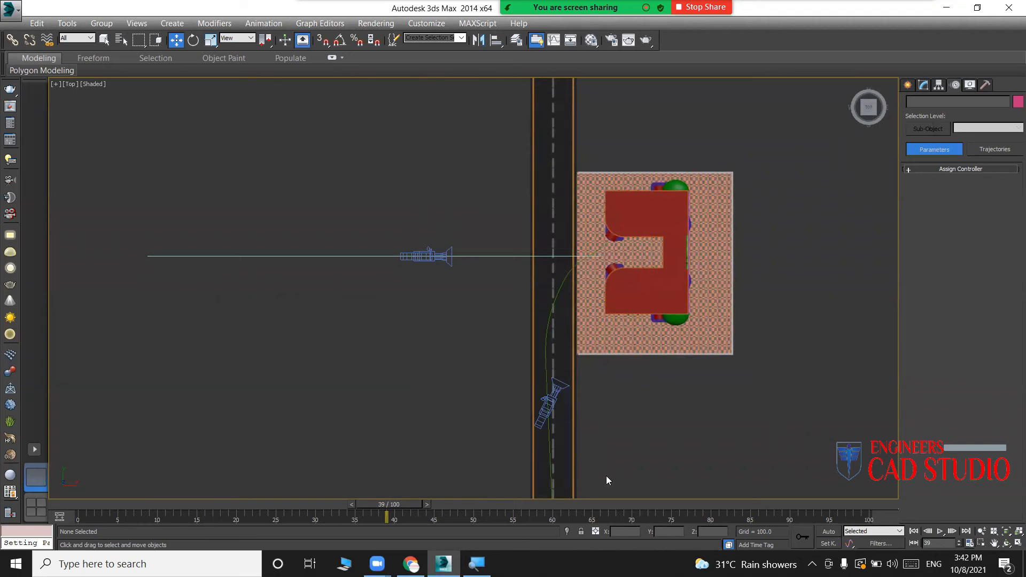
pyautogui.moveTo(373, 506); pyautogui.dragTo(82, 525)
pyautogui.press('w')
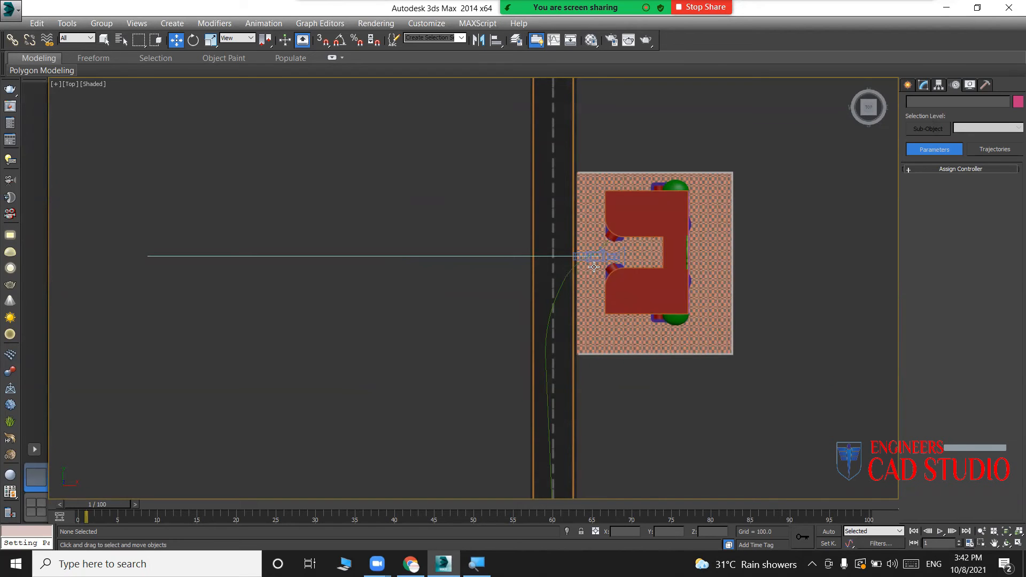
# Delete both cameras and their path lines from the scene.
pyautogui.moveTo(586, 278); pyautogui.dragTo(610, 306, button='middle')
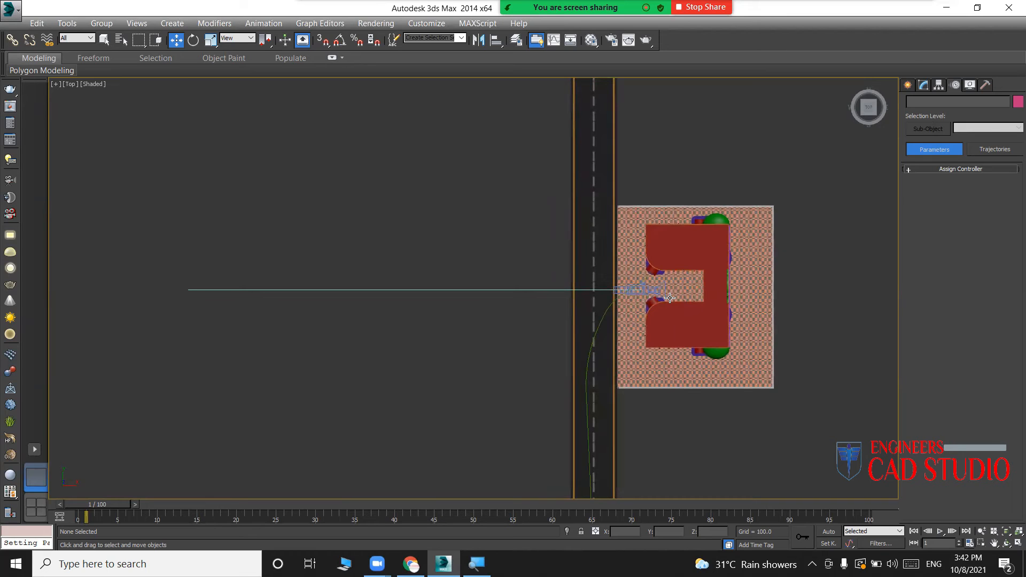
pyautogui.moveTo(542, 326); pyautogui.dragTo(516, 114, button='middle')
pyautogui.click(656, 451)
pyautogui.press('Delete')
pyautogui.click(562, 390)
pyautogui.press('Delete')
pyautogui.click(556, 339)
pyautogui.press('Delete')
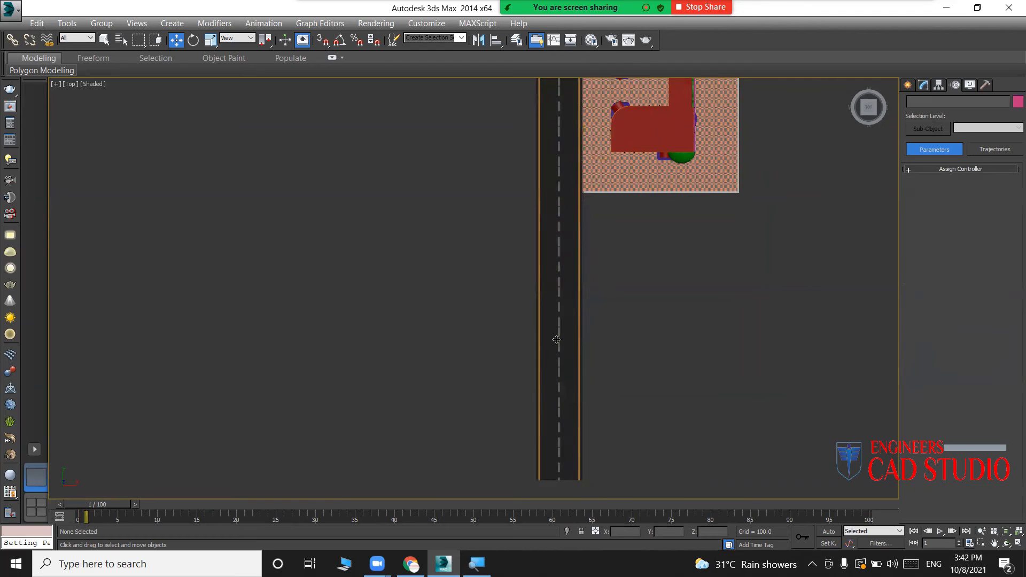
# Inspect the building, paving and road in a shaded Perspective view.
pyautogui.scroll(-4, 570, 353)
pyautogui.moveTo(569, 341); pyautogui.dragTo(535, 275, button='middle')
pyautogui.press('p')
pyautogui.scroll(5, 534, 273)
pyautogui.scroll(6, 535, 273)
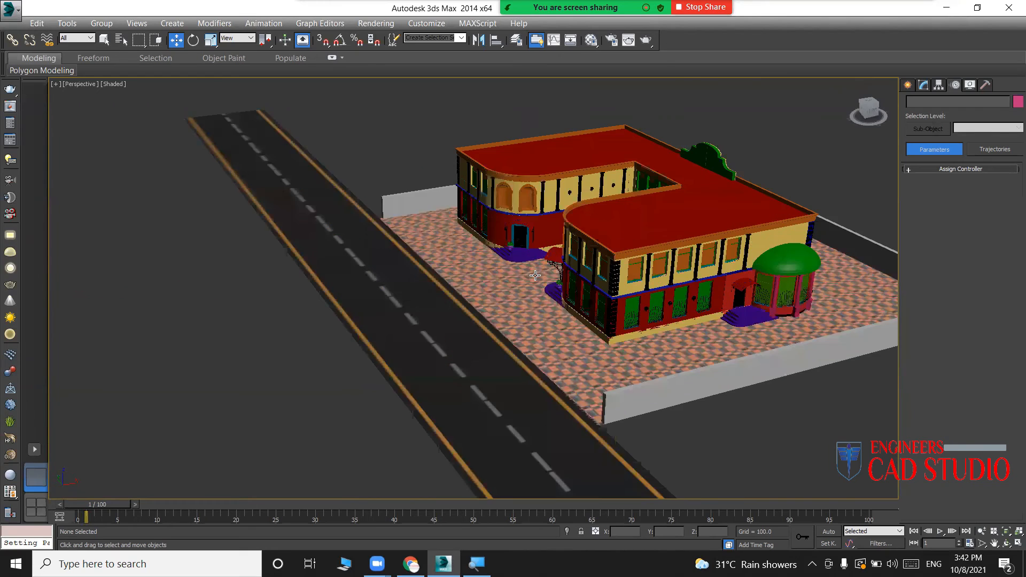
# In the Top view, draw a straight horizontal line from beyond the road into the building's courtyard and set its Z position to 150.
pyautogui.press('t')
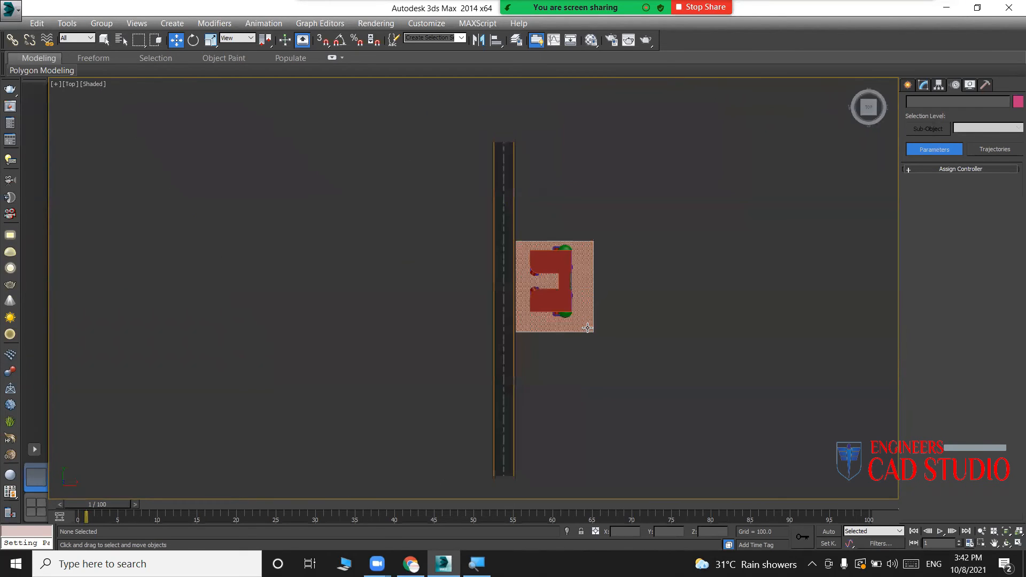
pyautogui.click(909, 87)
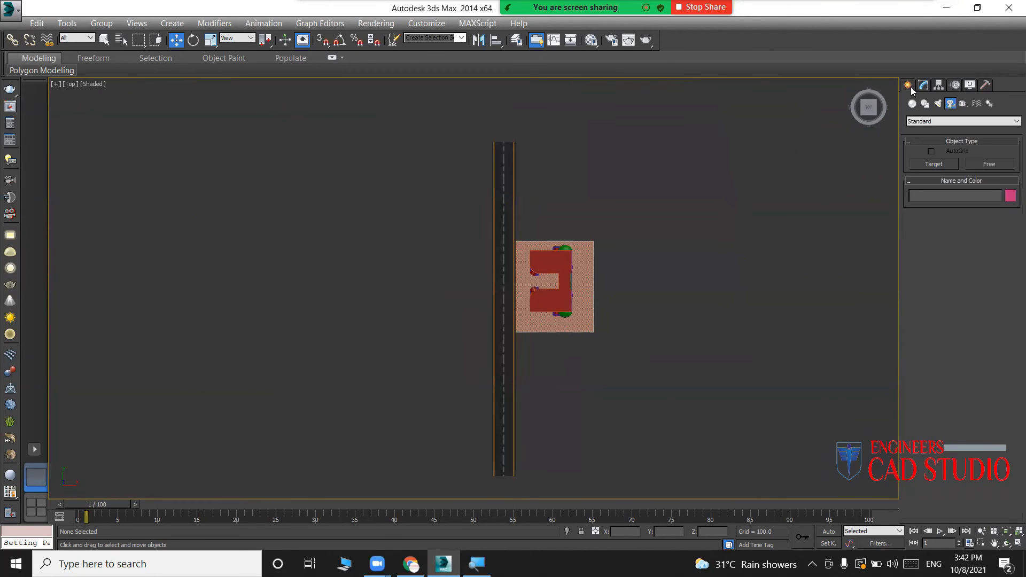
pyautogui.click(925, 103)
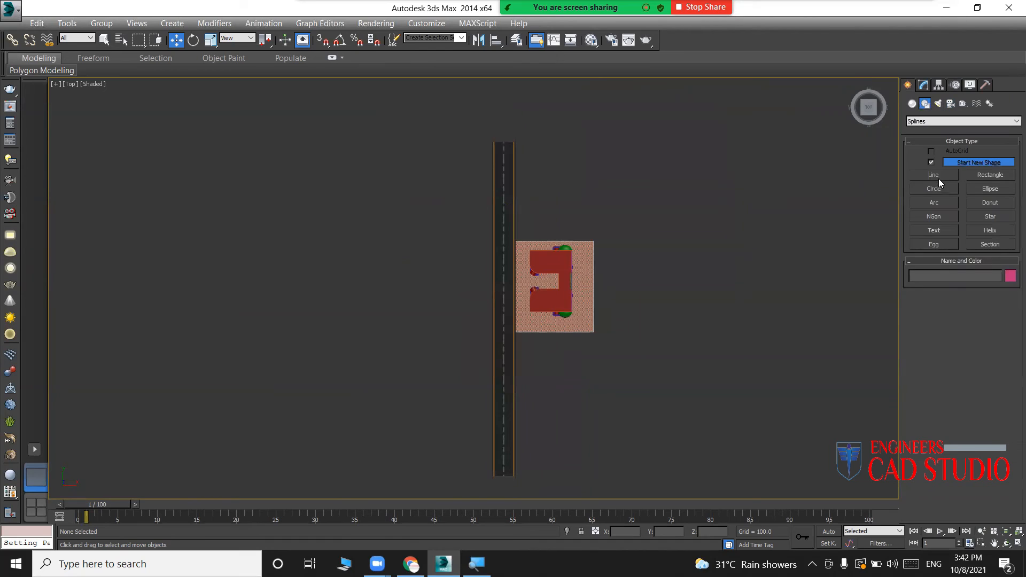
pyautogui.click(934, 176)
pyautogui.moveTo(555, 221); pyautogui.dragTo(650, 208, button='middle')
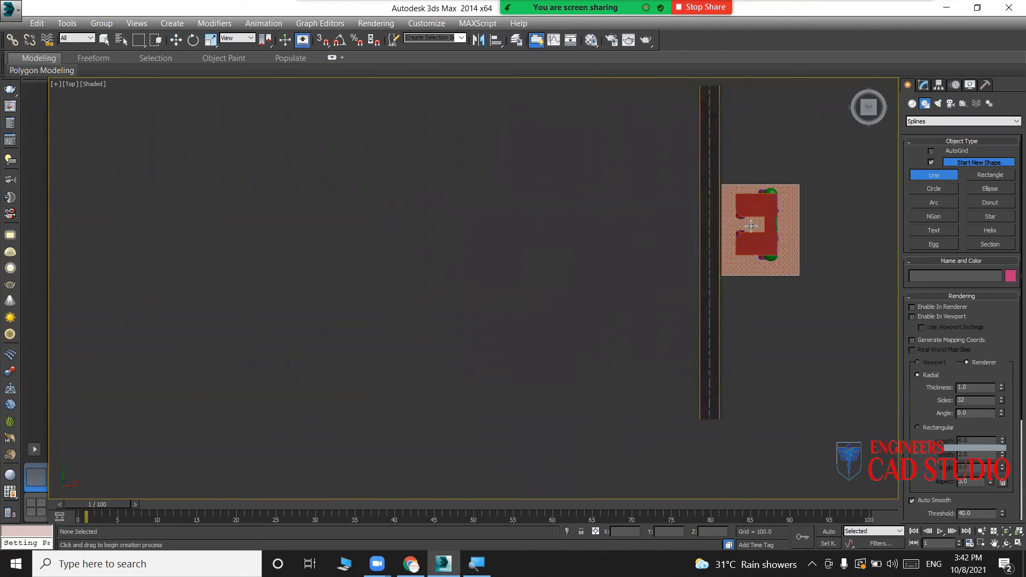
pyautogui.click(437, 227)
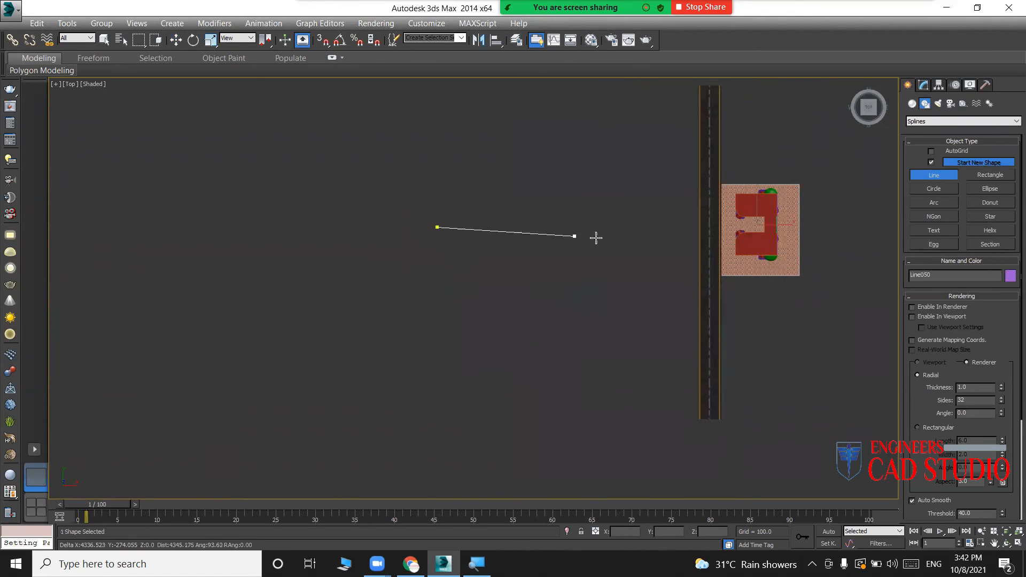
pyautogui.click(751, 227)
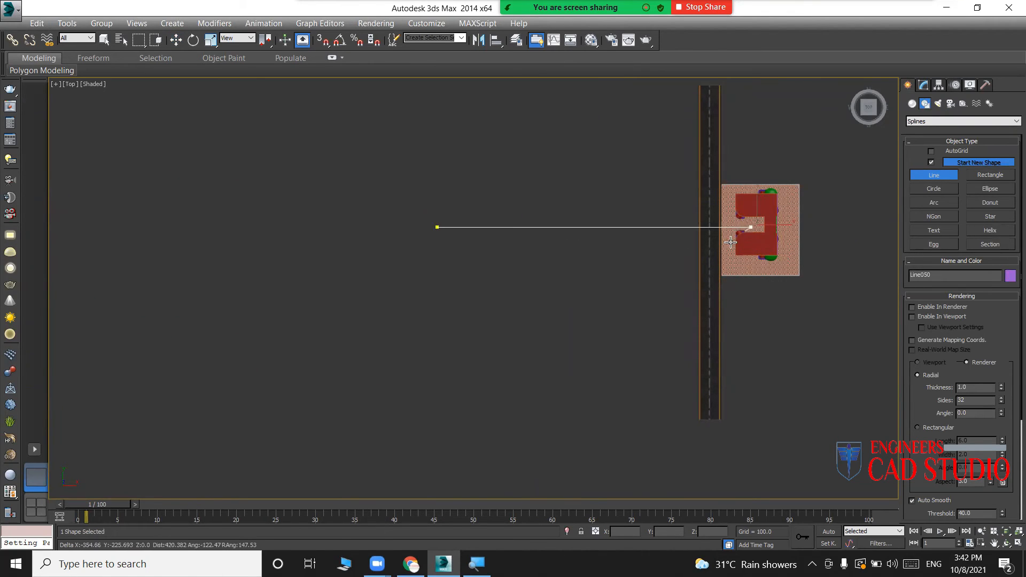
pyautogui.rightClick(725, 244)
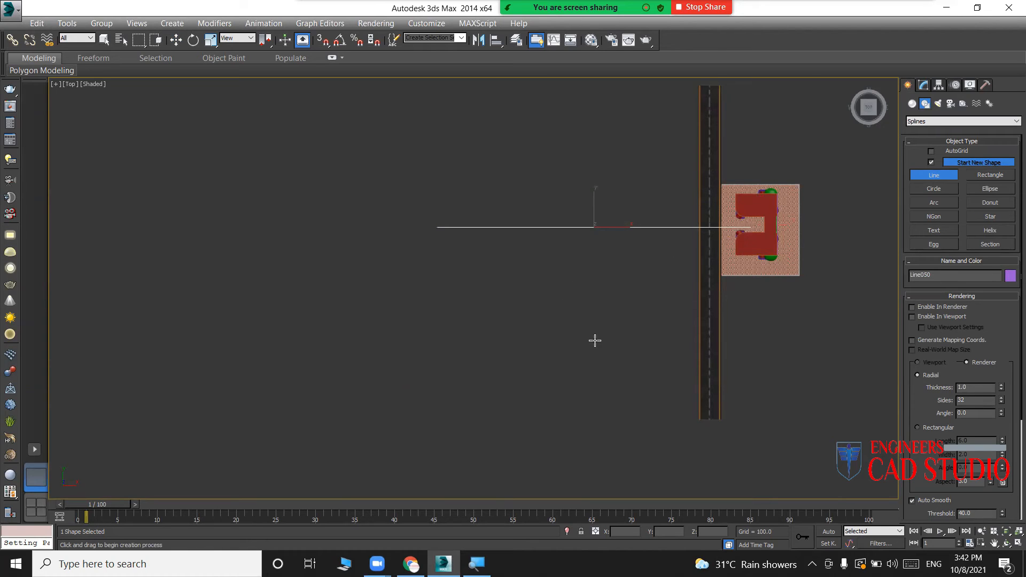
pyautogui.press('w')
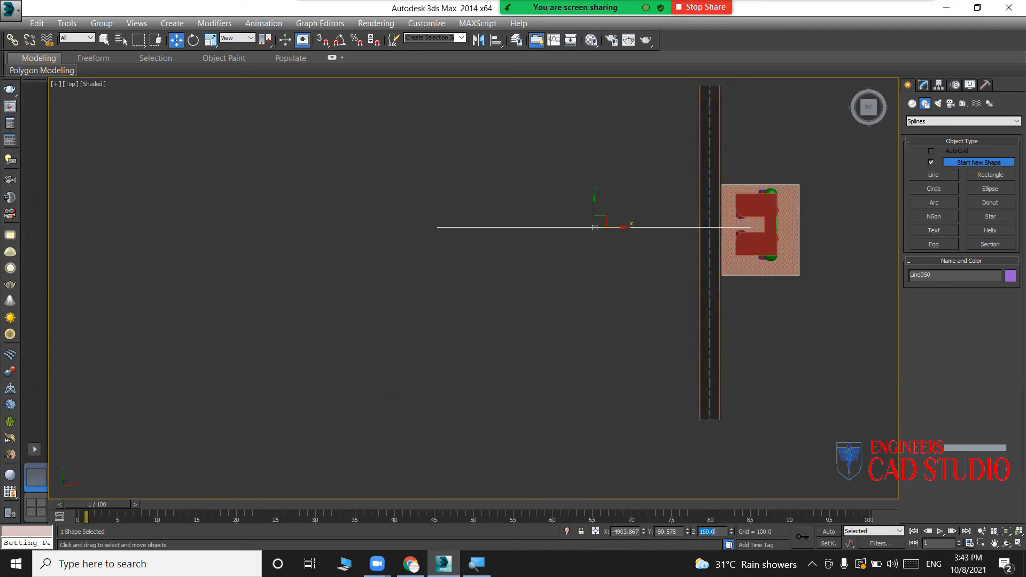
# Place a targeted VRayPhysicalCamera along the straight line in the Top view, from beyond its outer end to the building's courtyard.
pyautogui.moveTo(556, 400); pyautogui.dragTo(470, 377, button='middle')
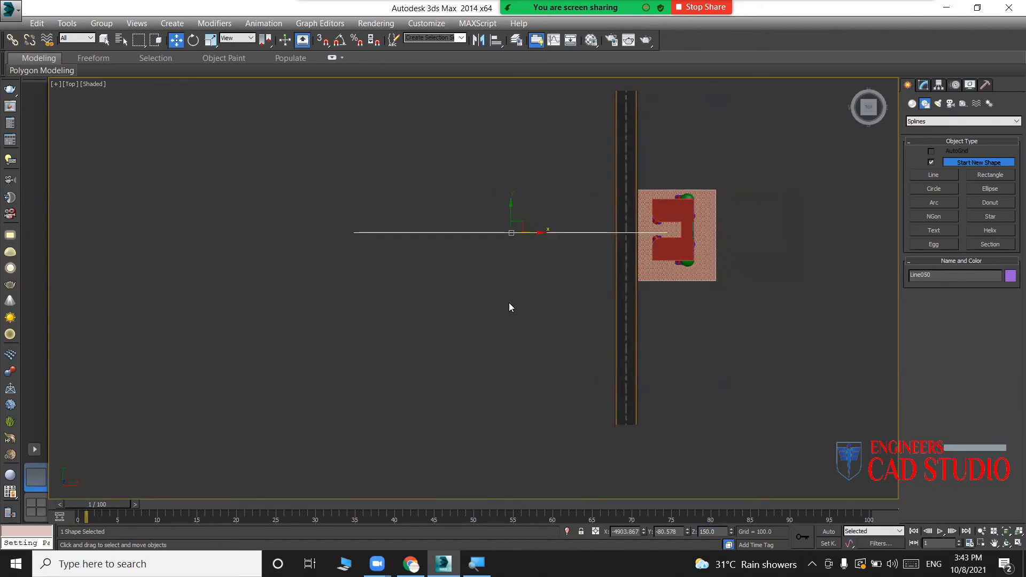
pyautogui.moveTo(648, 255); pyautogui.dragTo(683, 295, button='middle')
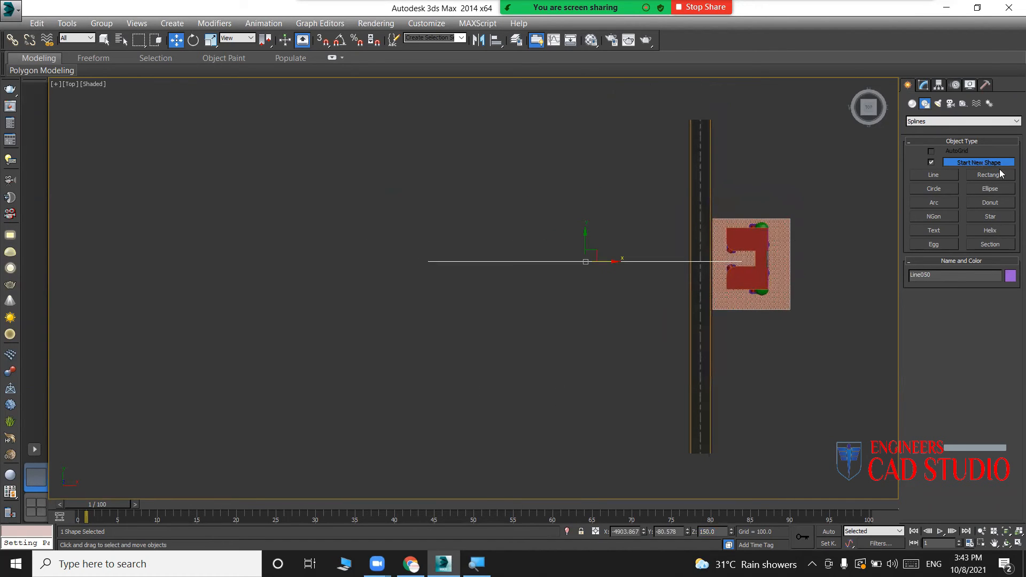
pyautogui.click(950, 103)
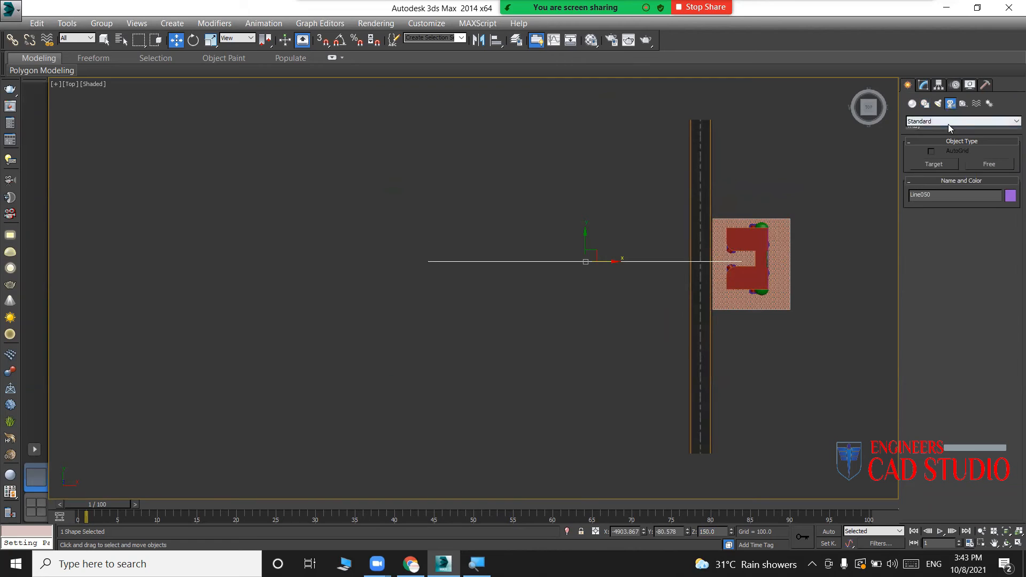
pyautogui.click(947, 142)
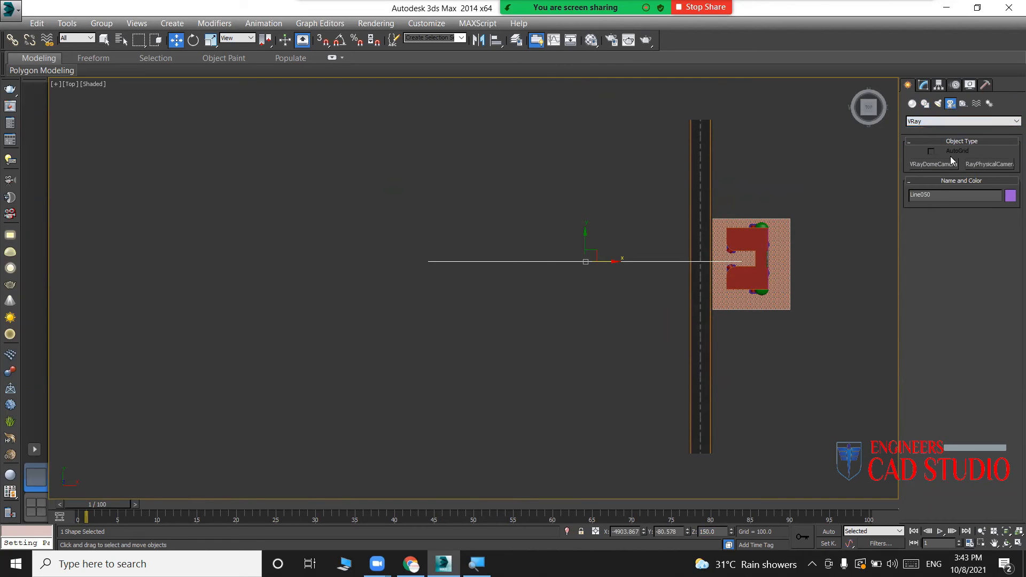
pyautogui.click(986, 163)
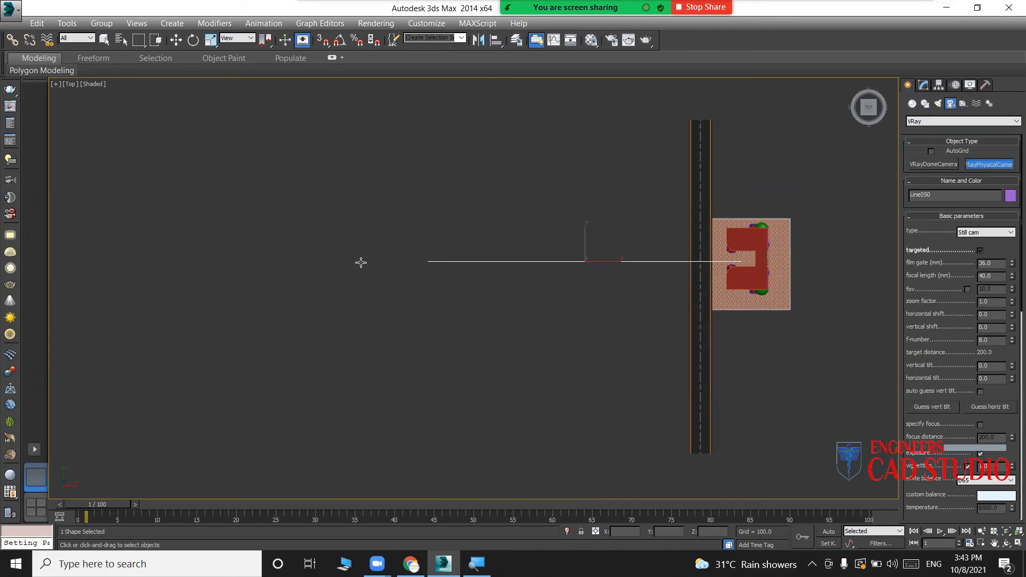
pyautogui.click(391, 261)
pyautogui.moveTo(390, 261); pyautogui.dragTo(750, 259)
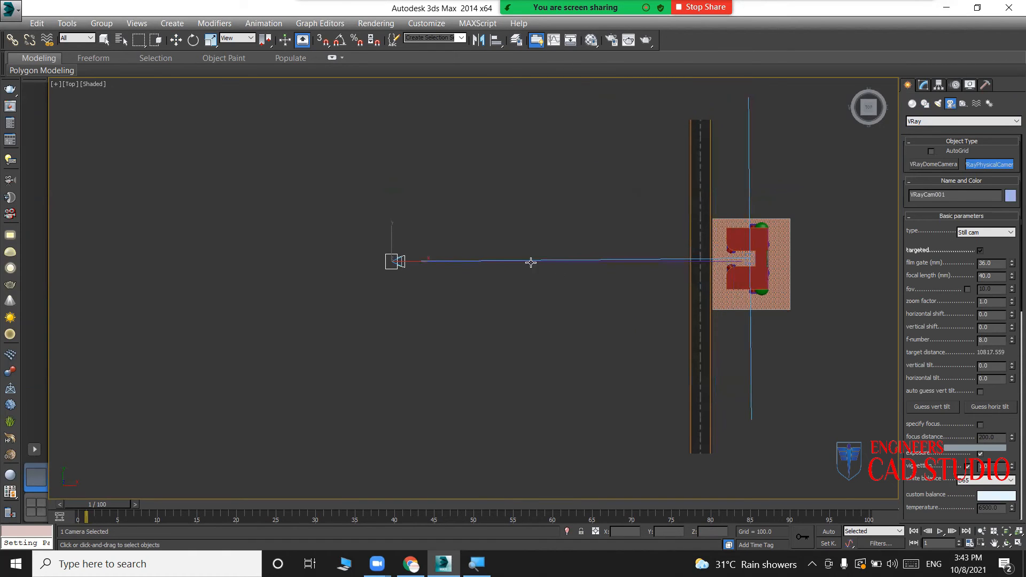
pyautogui.press('w')
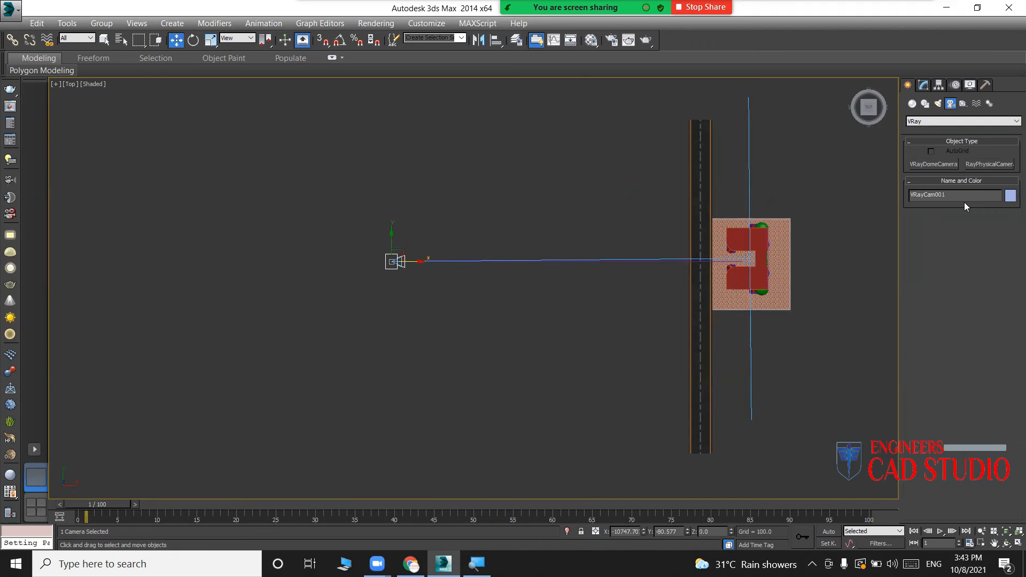
# Set the VRay camera's white balance to Daylight, shutter speed to 70 and film speed (ISO) to 250.
pyautogui.click(922, 87)
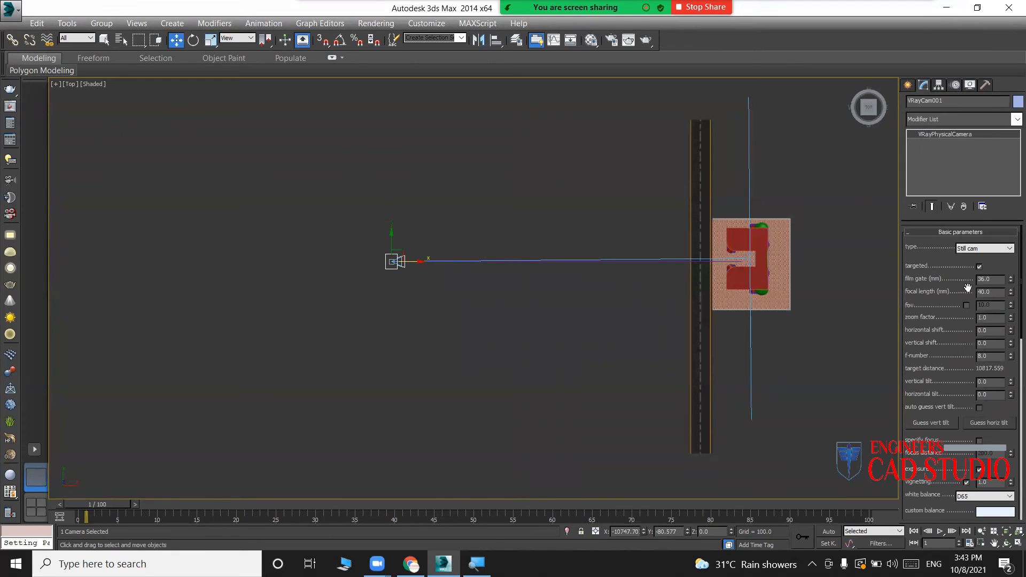
pyautogui.scroll(-2, 935, 363)
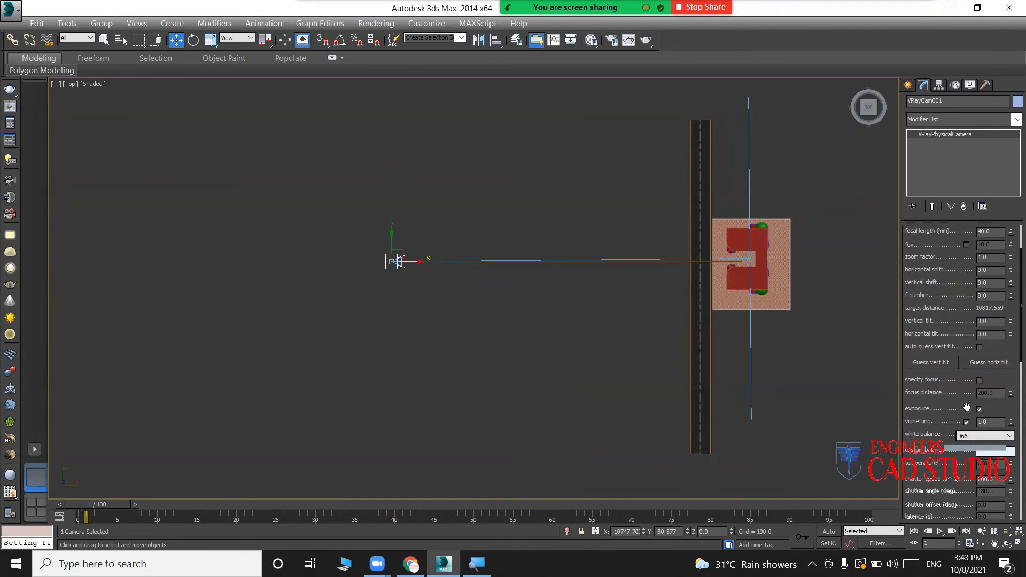
pyautogui.click(963, 437)
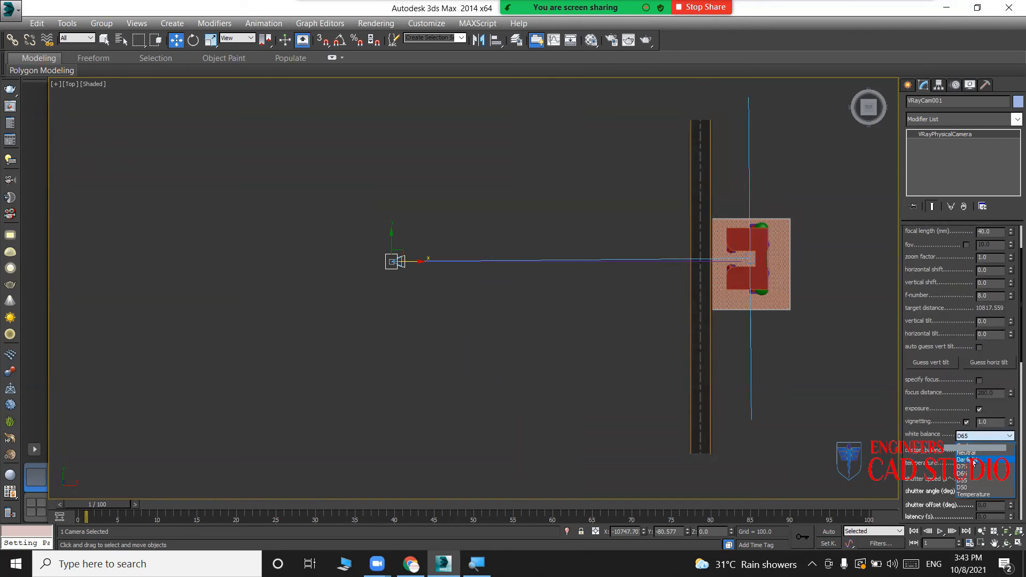
pyautogui.click(973, 460)
pyautogui.moveTo(939, 448); pyautogui.dragTo(925, 219)
pyautogui.doubleClick(995, 251)
pyautogui.write('70.0')
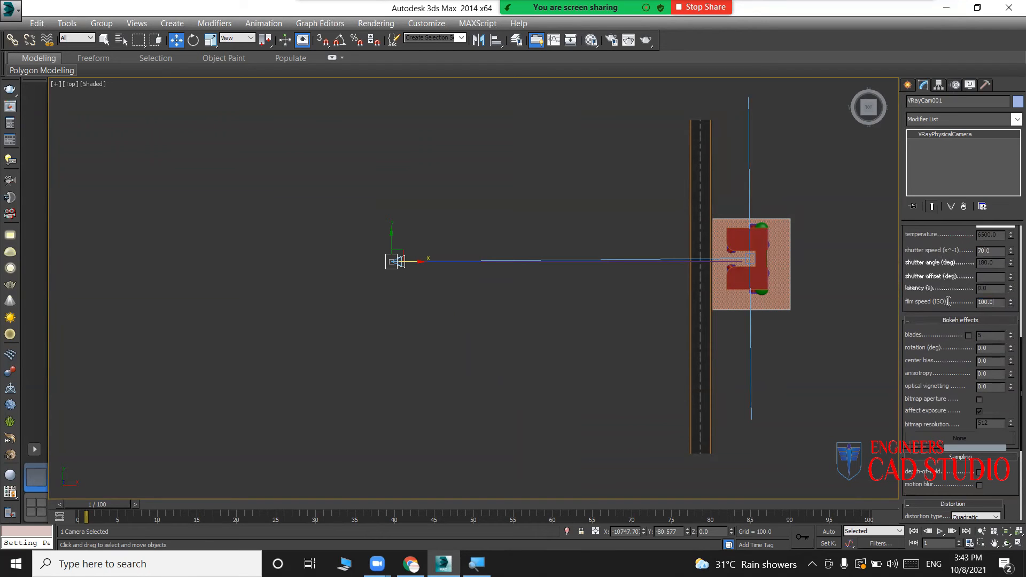
pyautogui.moveTo(948, 301); pyautogui.dragTo(935, 297)
pyautogui.write('25')
# Move the VRay camera slightly off the line and attach it to the straight line with a Path Constraint.
pyautogui.moveTo(509, 329); pyautogui.dragTo(595, 359, button='middle')
pyautogui.scroll(3, 587, 320)
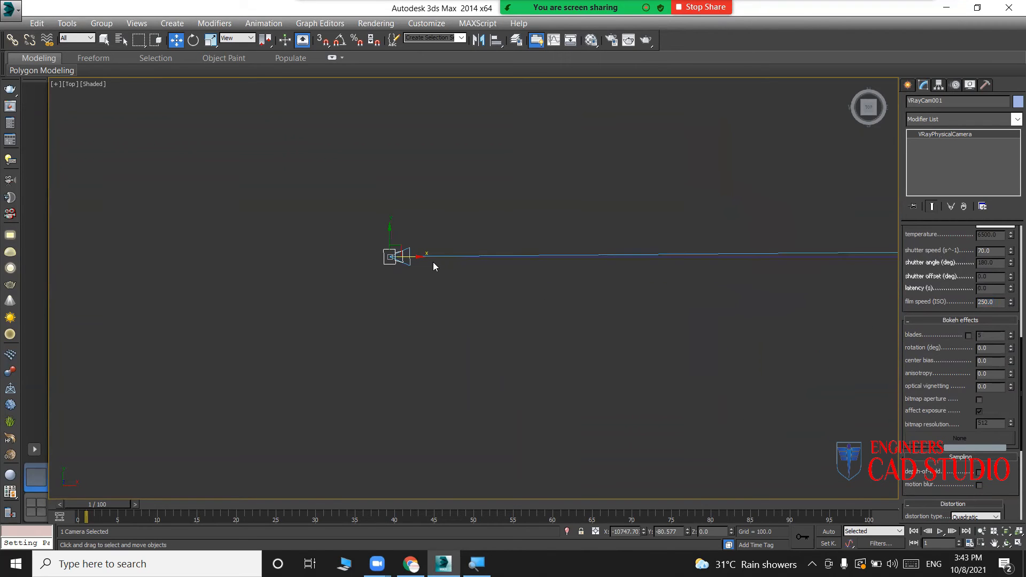
pyautogui.moveTo(390, 233); pyautogui.dragTo(391, 184)
pyautogui.moveTo(487, 263); pyautogui.dragTo(416, 263, button='middle')
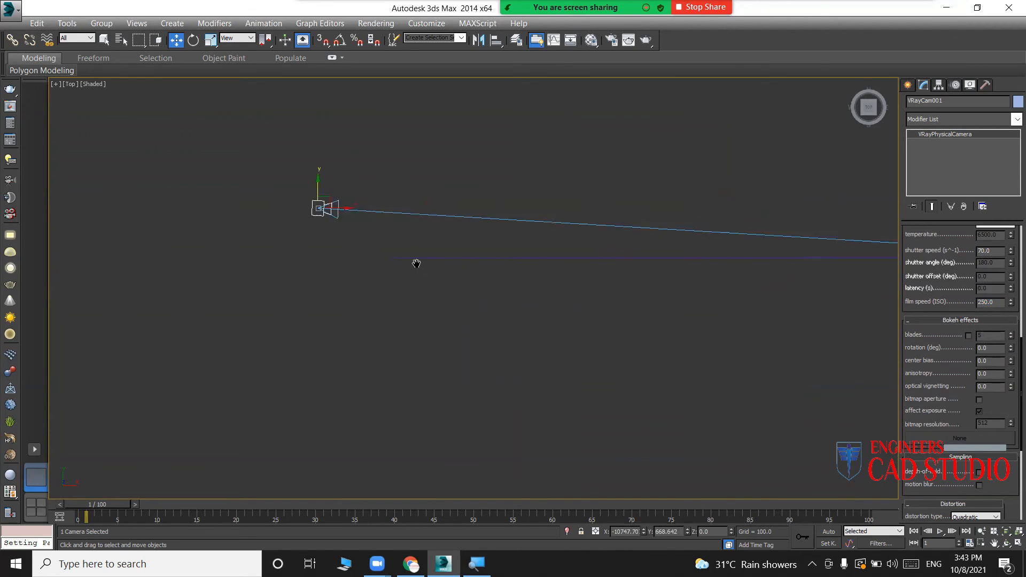
pyautogui.scroll(-2, 414, 263)
pyautogui.click(325, 198)
pyautogui.moveTo(296, 191); pyautogui.dragTo(261, 246)
pyautogui.click(264, 23)
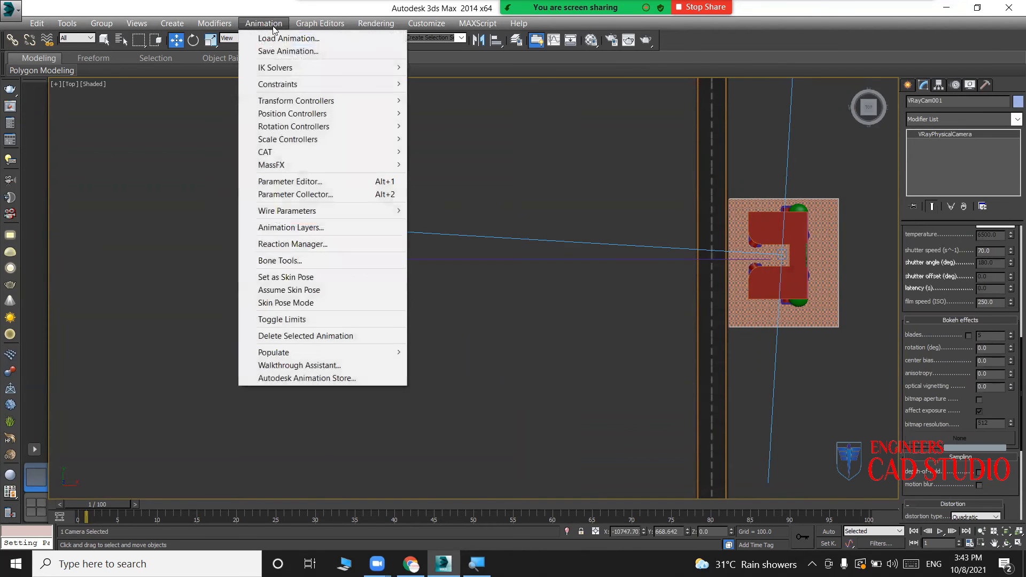
pyautogui.moveTo(358, 85)
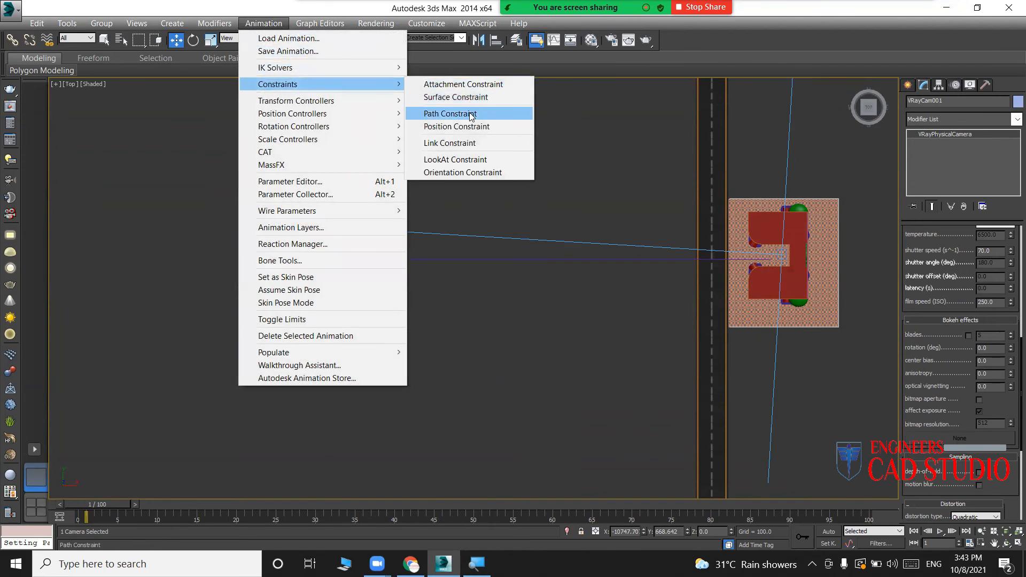
pyautogui.click(450, 114)
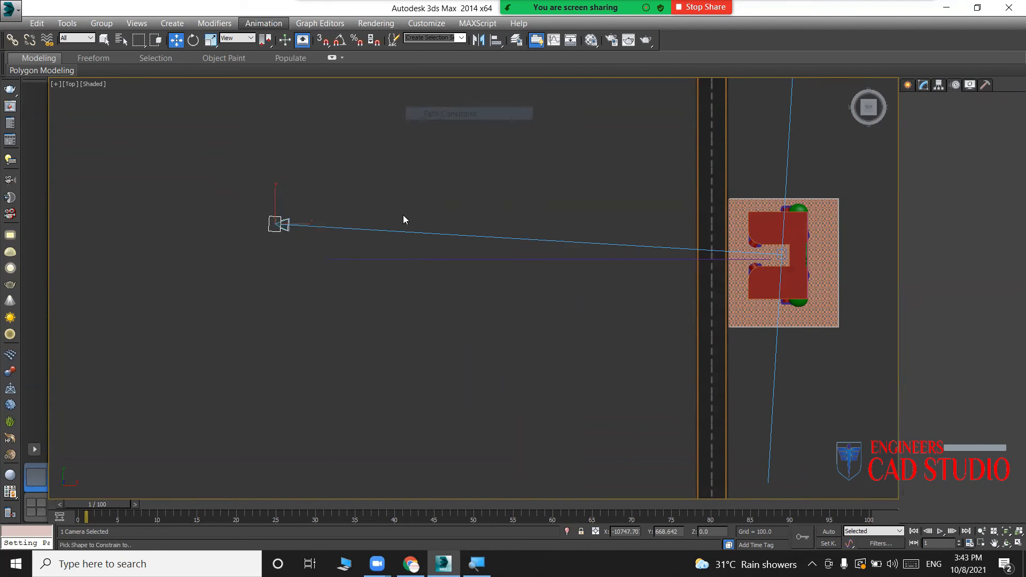
pyautogui.click(335, 260)
pyautogui.scroll(-2, 428, 293)
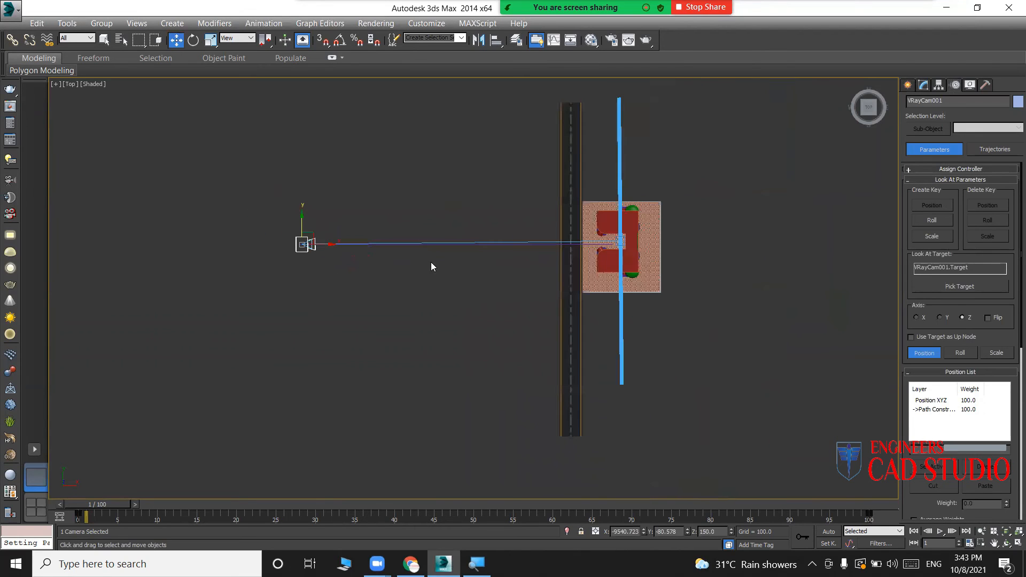
# Show the VRayCam001 view beside a Top view of the whole scene and scrub the timeline to frame 6.
pyautogui.moveTo(89, 505)
pyautogui.mouseDown()
pyautogui.moveTo(521, 508)
pyautogui.moveTo(827, 493)
pyautogui.moveTo(647, 504)
pyautogui.moveTo(162, 495)
pyautogui.moveTo(88, 505)
pyautogui.mouseUp()
pyautogui.press('w')
pyautogui.hotkey('alt', 'w')
pyautogui.click(602, 360)
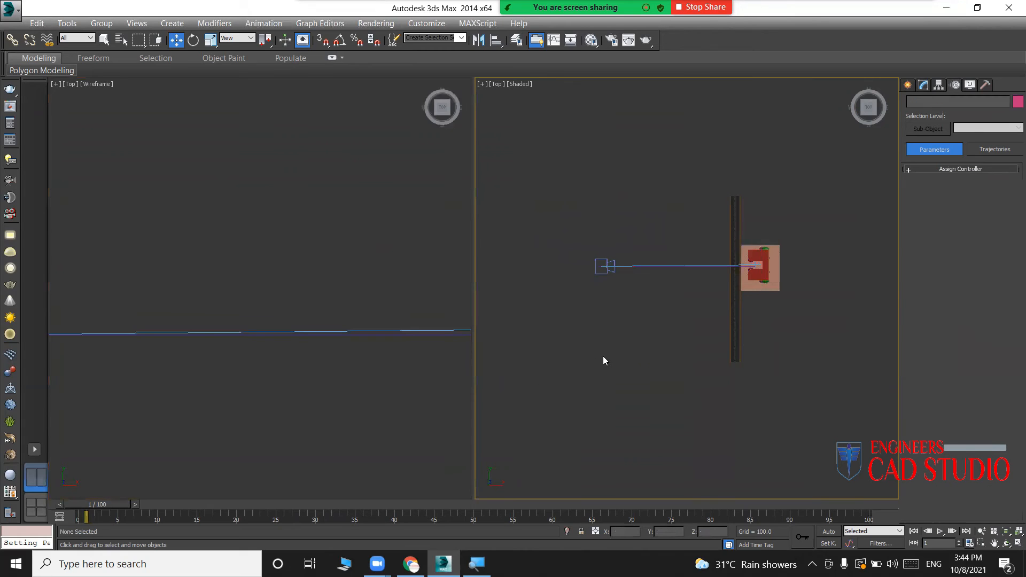
pyautogui.press('c')
pyautogui.click(305, 259)
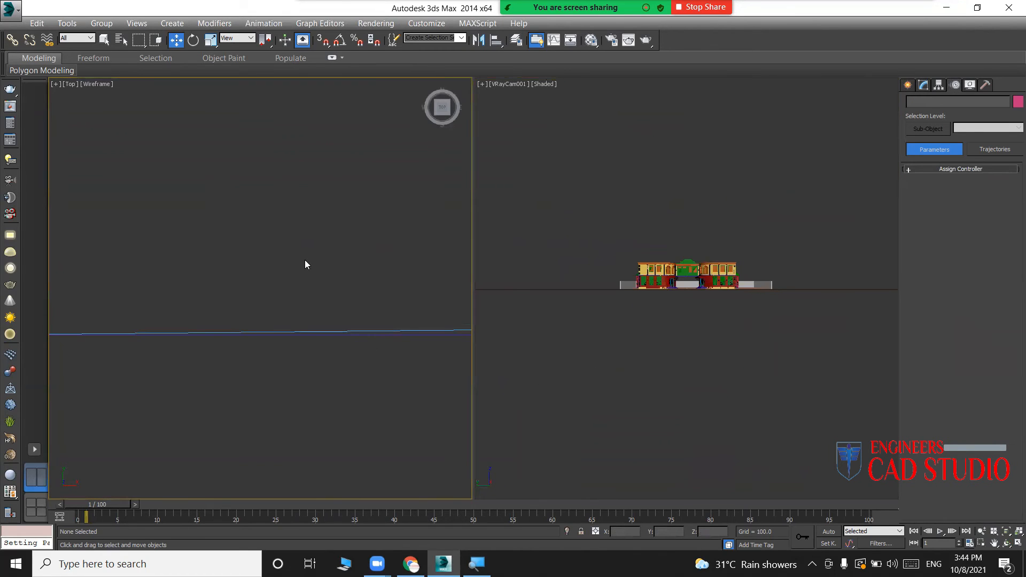
pyautogui.press('z')
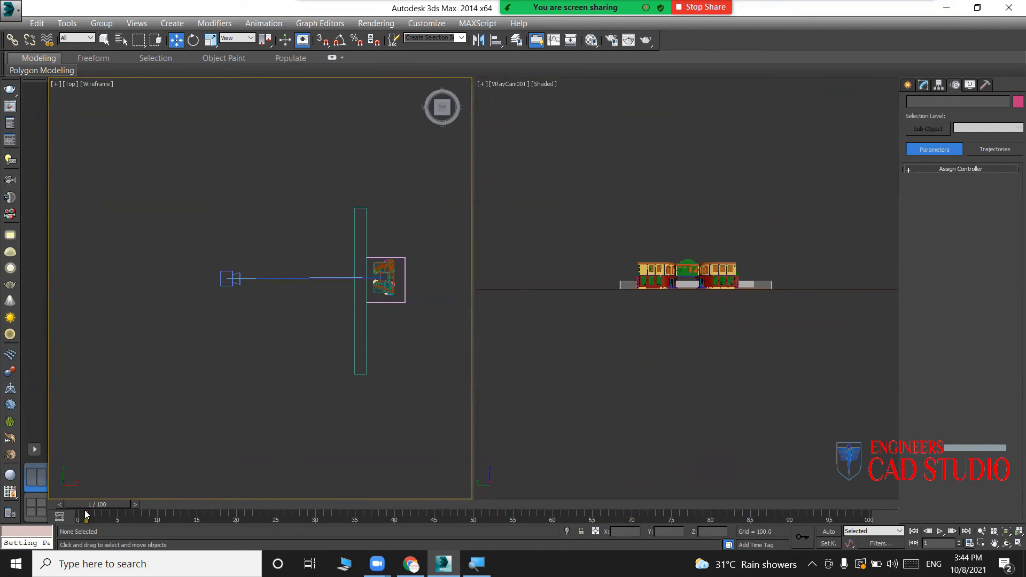
pyautogui.moveTo(88, 505); pyautogui.dragTo(124, 524)
pyautogui.press('w')
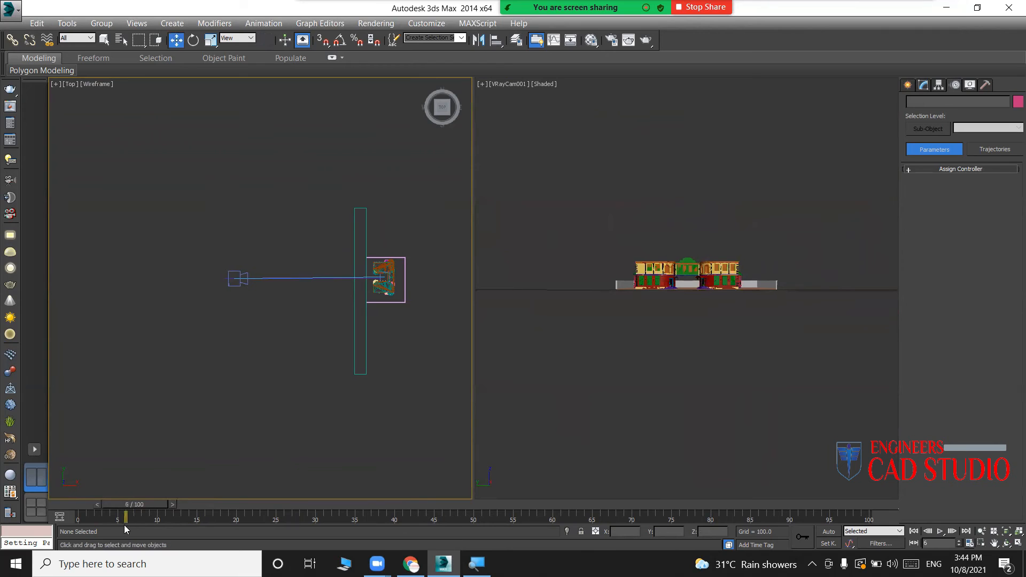
# Limit selection to cameras and, in the Front view, raise the camera's target to a Z height of about 202.
pyautogui.moveTo(293, 335); pyautogui.dragTo(211, 359, button='middle')
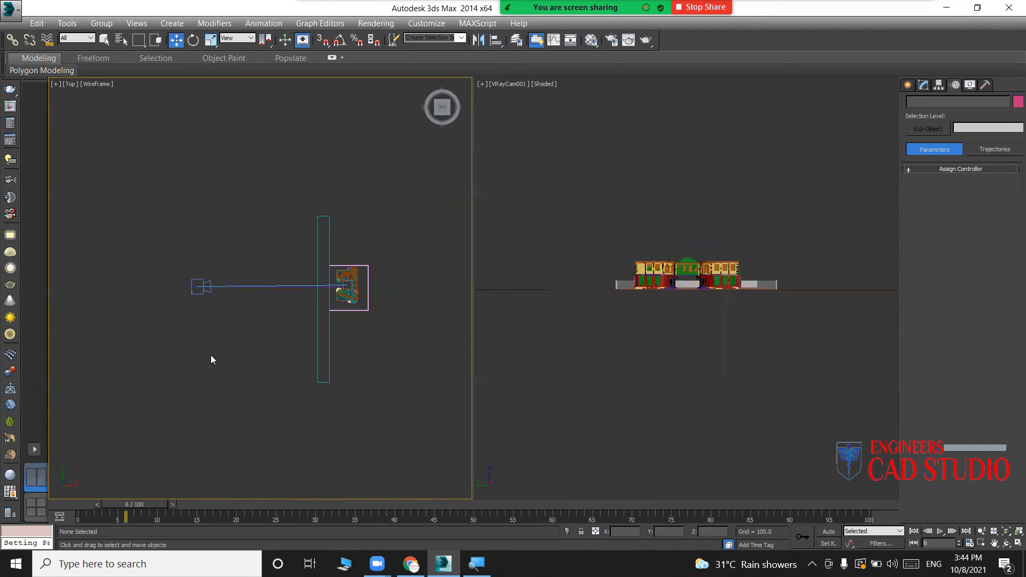
pyautogui.press('f')
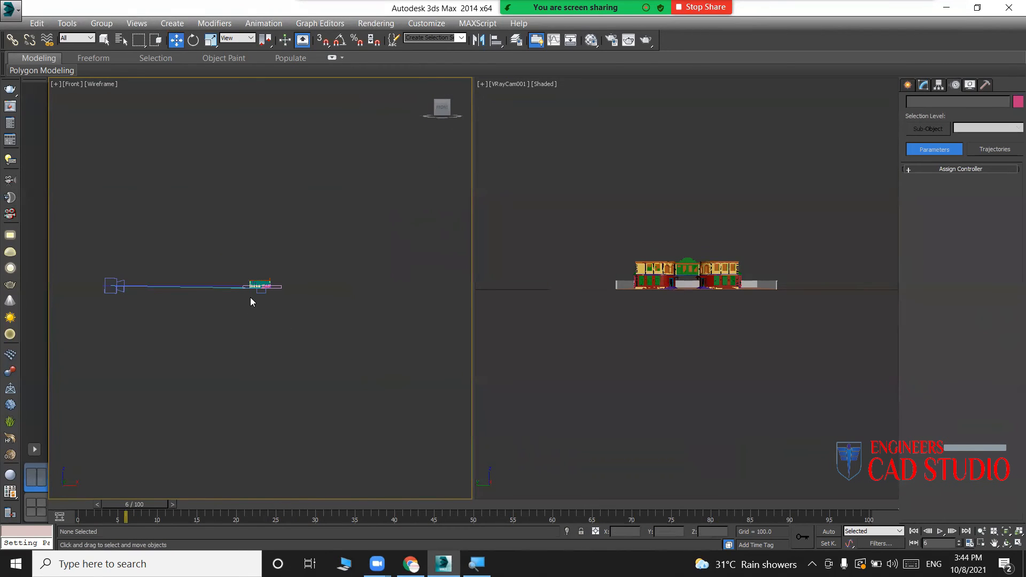
pyautogui.scroll(4, 251, 299)
pyautogui.click(77, 38)
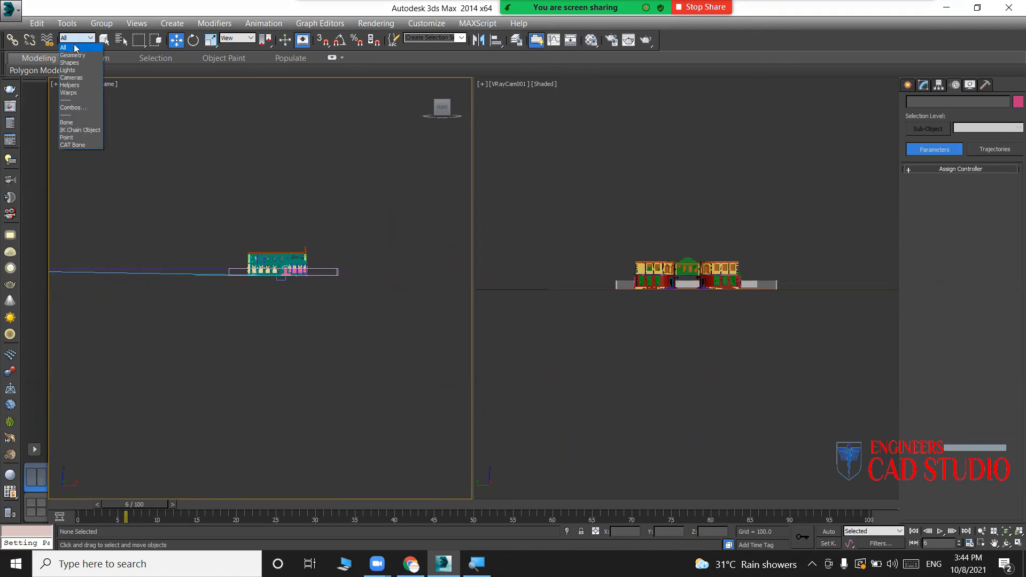
pyautogui.click(75, 78)
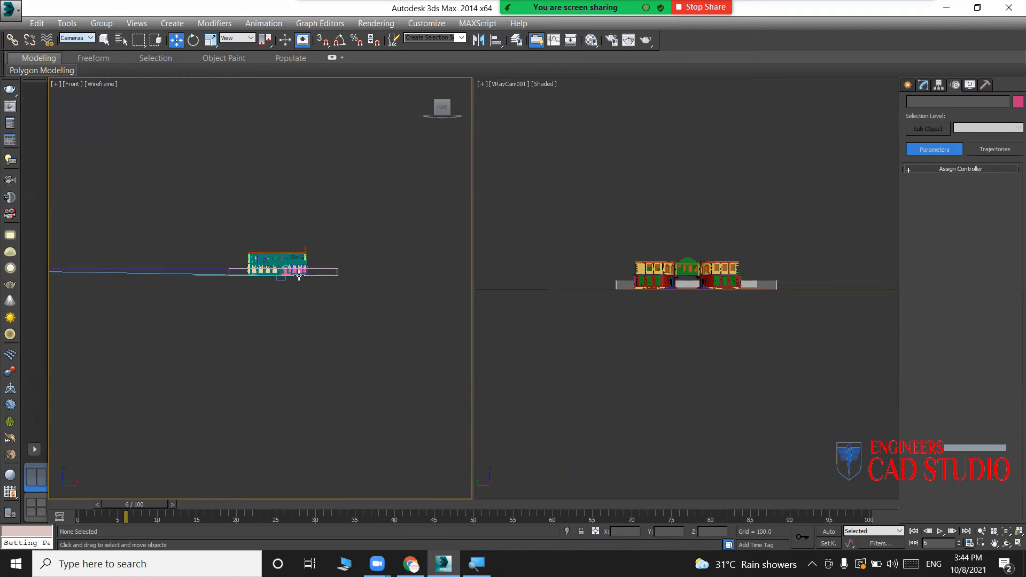
pyautogui.click(280, 281)
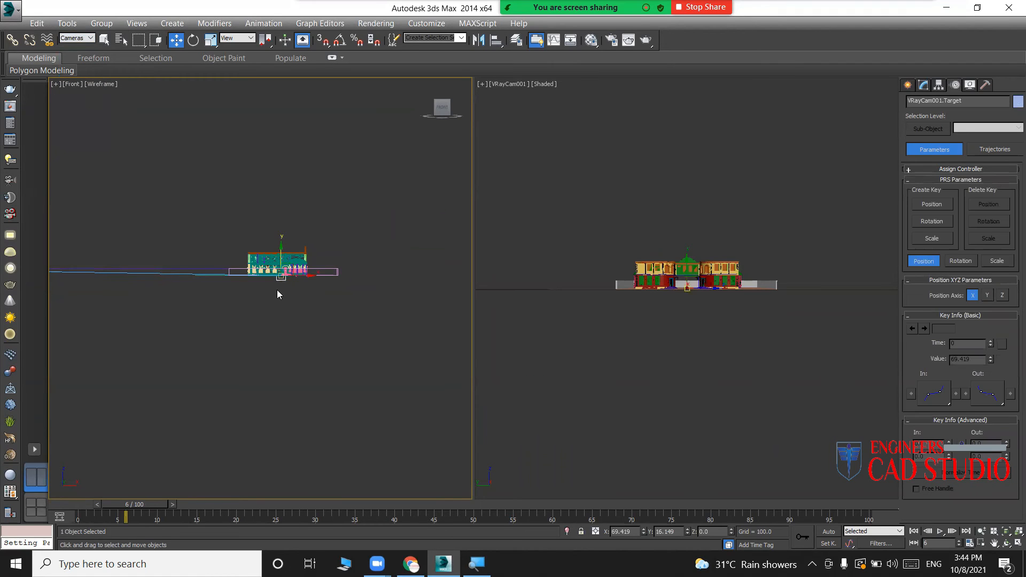
pyautogui.scroll(4, 278, 280)
pyautogui.moveTo(288, 253); pyautogui.dragTo(286, 227)
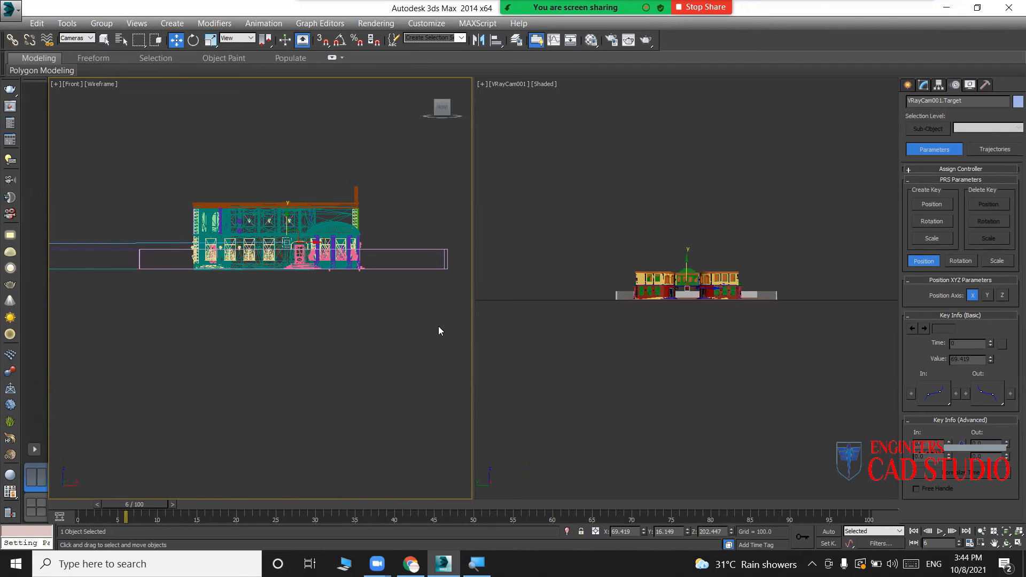
# Scrub the timeline, play the walkthrough in the maximized VRayCam001 view and return to frame 0.
pyautogui.moveTo(145, 509); pyautogui.dragTo(813, 510)
pyautogui.moveTo(900, 514); pyautogui.dragTo(86, 449)
pyautogui.press('w')
pyautogui.click(673, 399)
pyautogui.hotkey('alt', 'w')
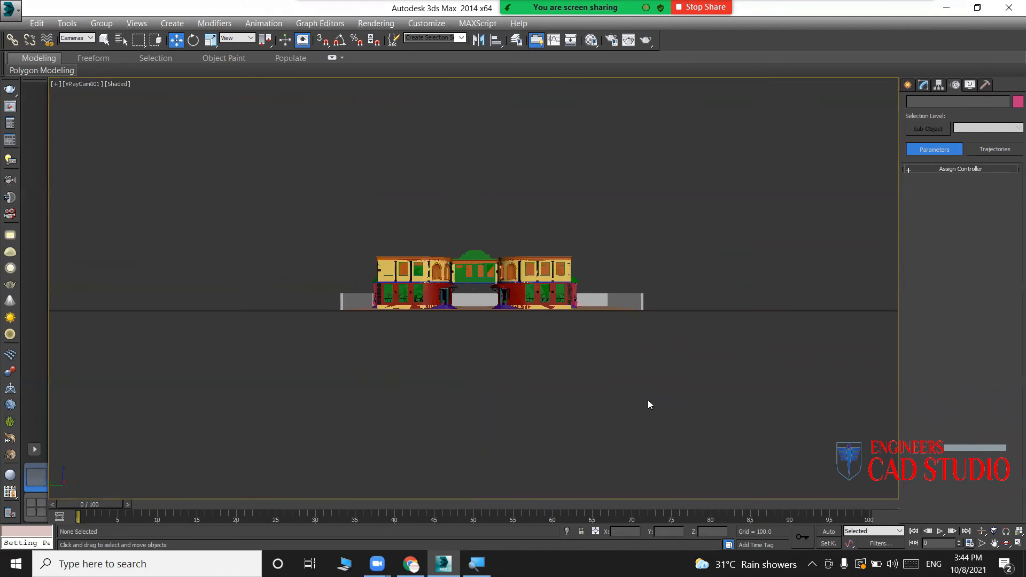
pyautogui.click(942, 531)
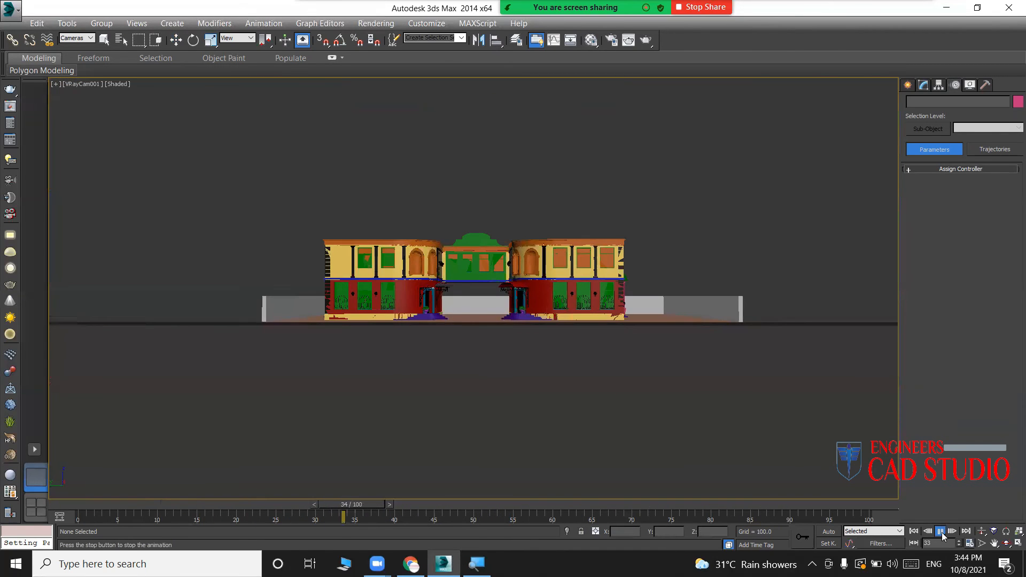
pyautogui.click(940, 531)
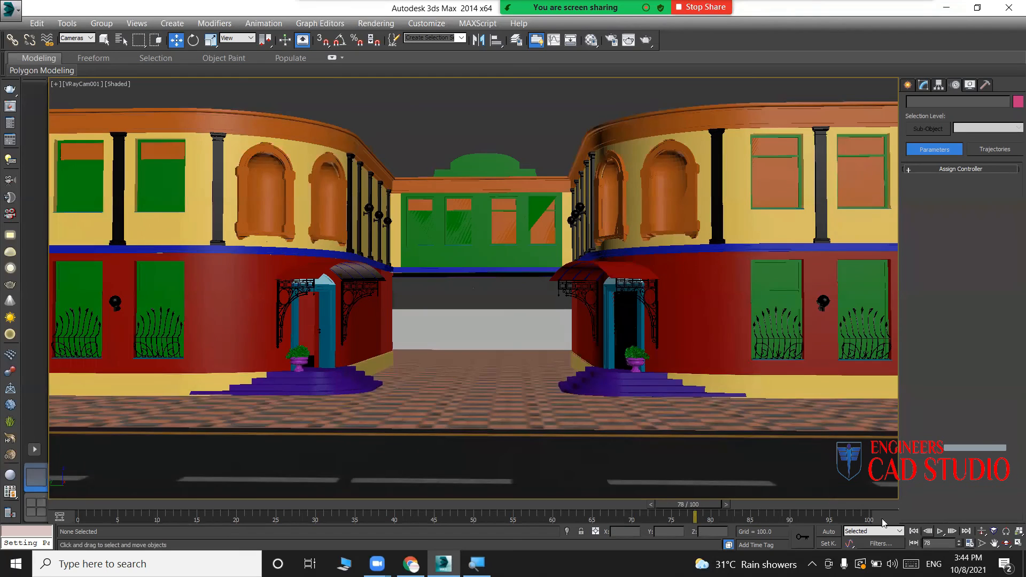
pyautogui.moveTo(697, 505); pyautogui.dragTo(86, 460)
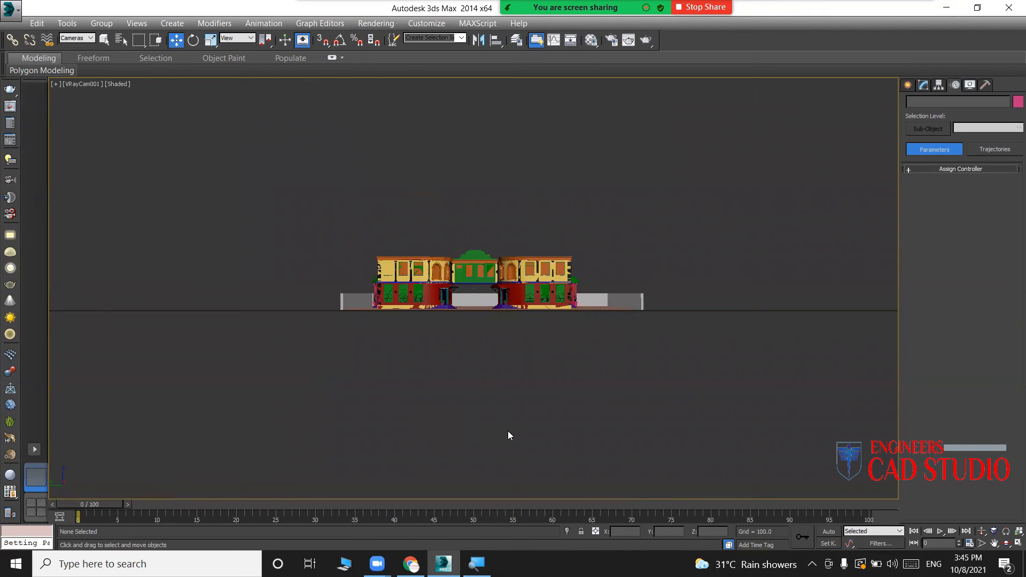
# Open the render setup and set the time output to the range 0 to 100.
pyautogui.click(612, 42)
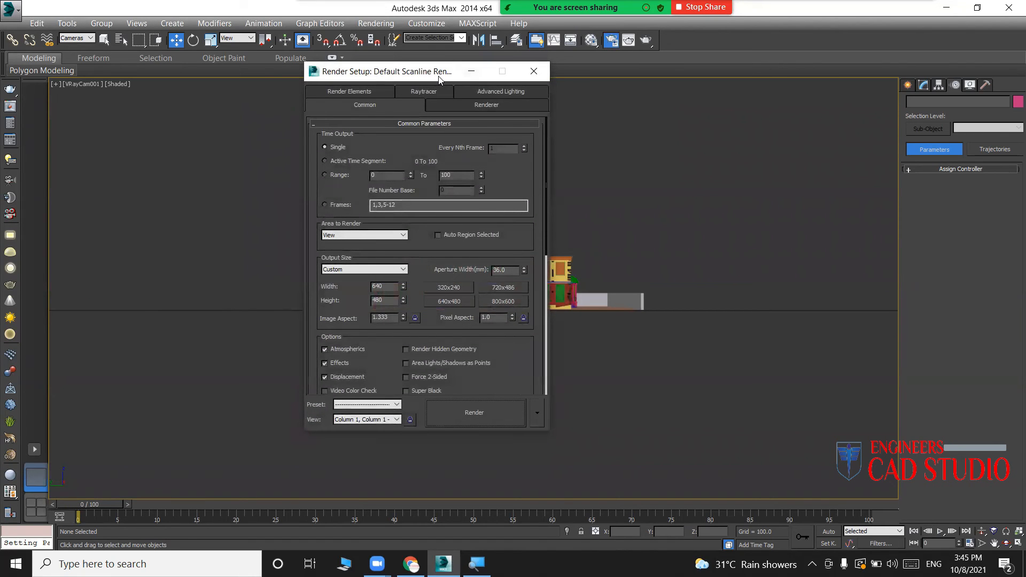
pyautogui.moveTo(439, 79); pyautogui.dragTo(762, 85)
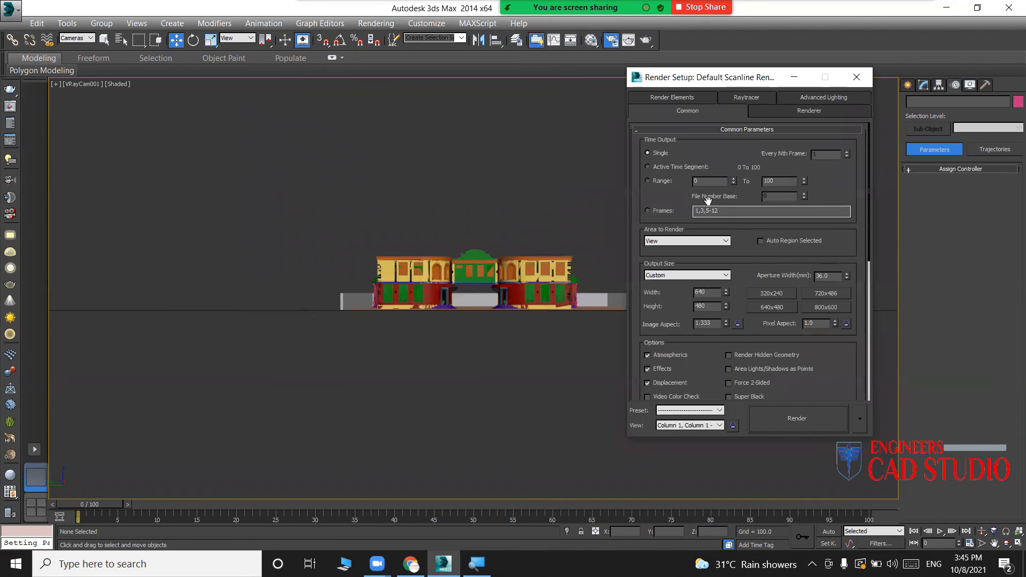
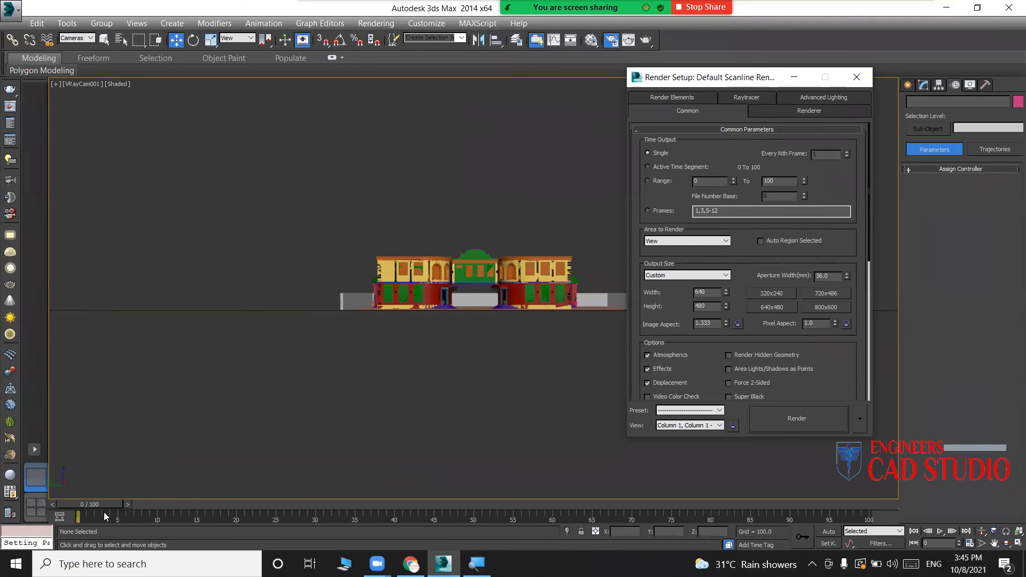
pyautogui.moveTo(100, 509); pyautogui.dragTo(80, 558)
pyautogui.press('w')
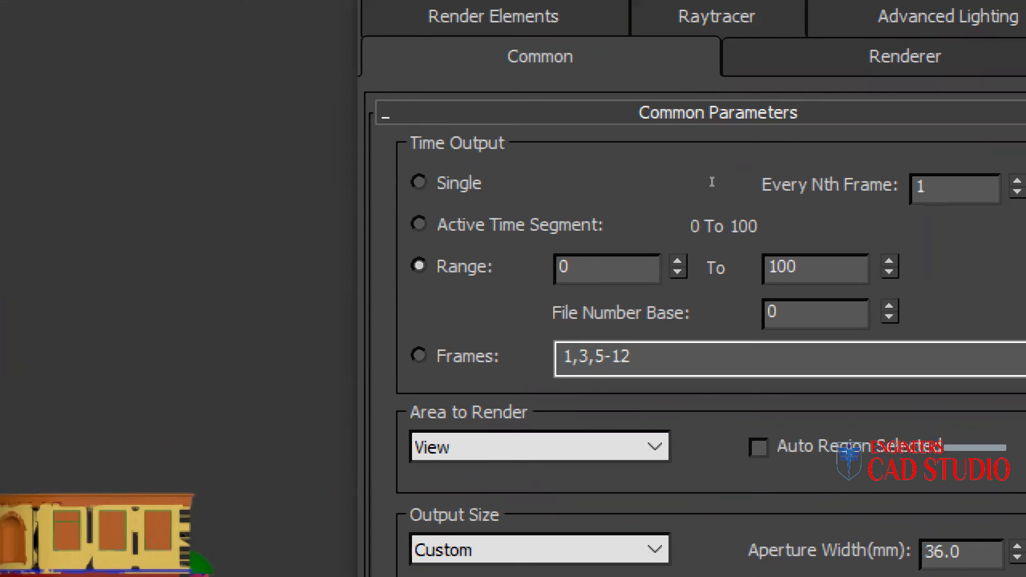
# Scrub the timeline to frame 70 and set the start of the render range to 70.
pyautogui.moveTo(712, 182); pyautogui.dragTo(695, 182)
pyautogui.write('0')
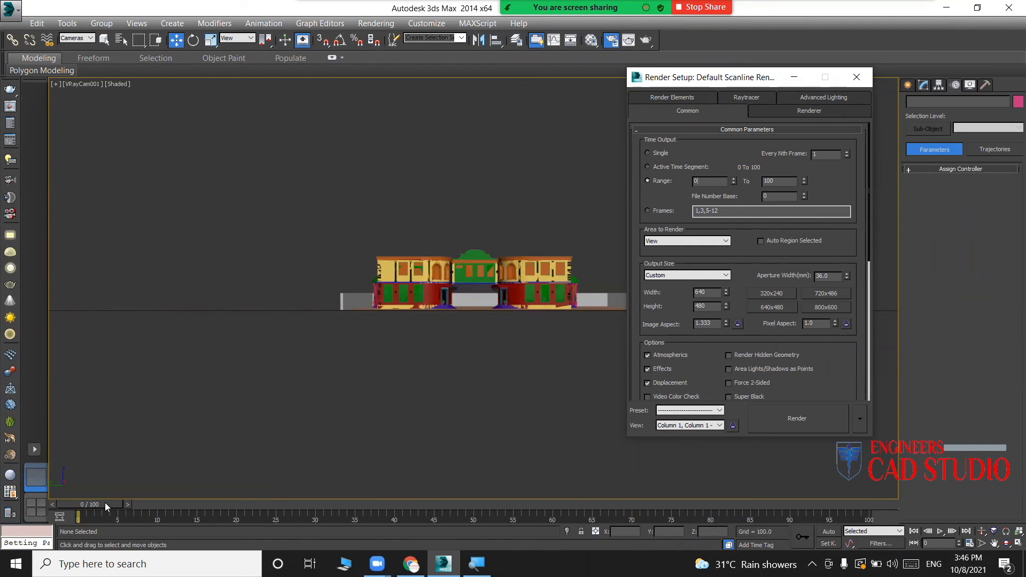
pyautogui.moveTo(105, 503); pyautogui.dragTo(631, 522)
pyautogui.press('w')
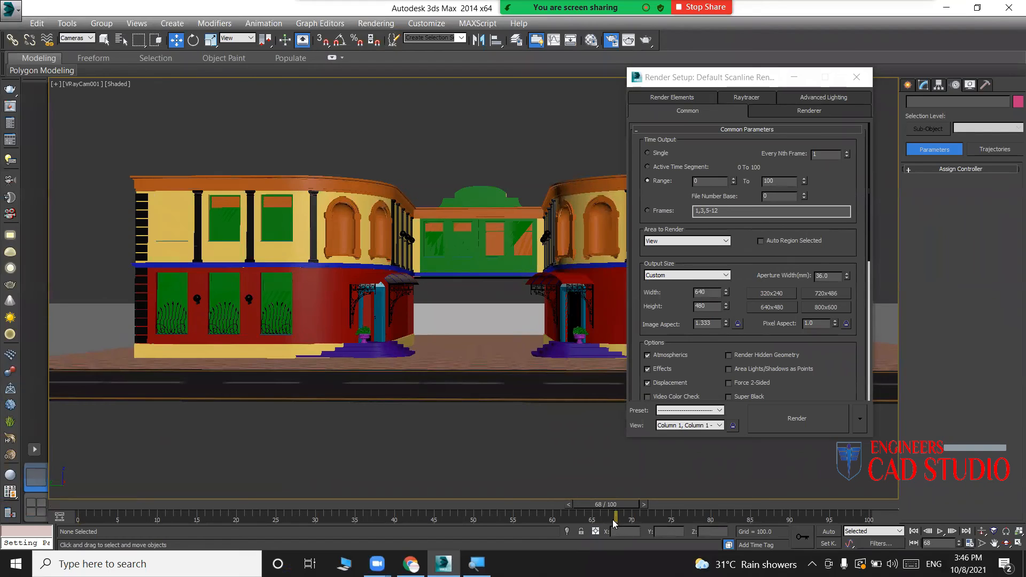
pyautogui.moveTo(616, 507); pyautogui.dragTo(631, 506)
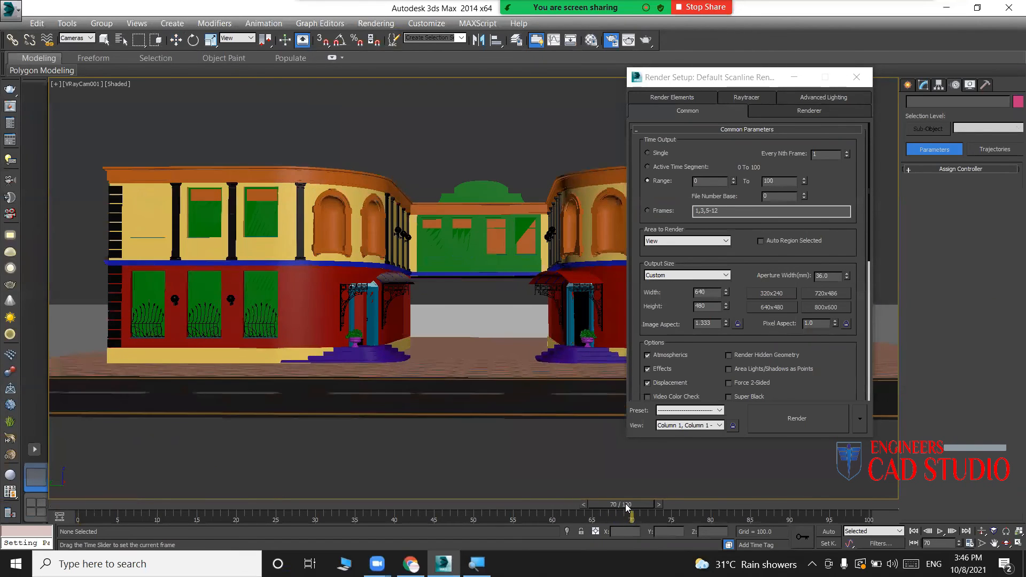
pyautogui.click(713, 182)
pyautogui.write('70')
# Scrub the walkthrough on to frame 88 and set the end of the render range to 90.
pyautogui.click(788, 181)
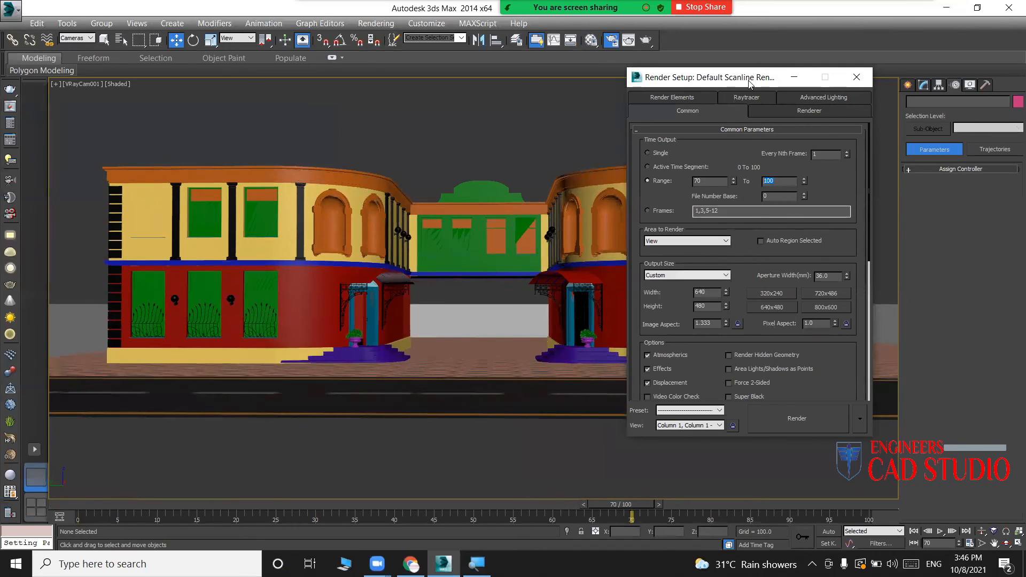
pyautogui.moveTo(748, 80); pyautogui.dragTo(277, 131)
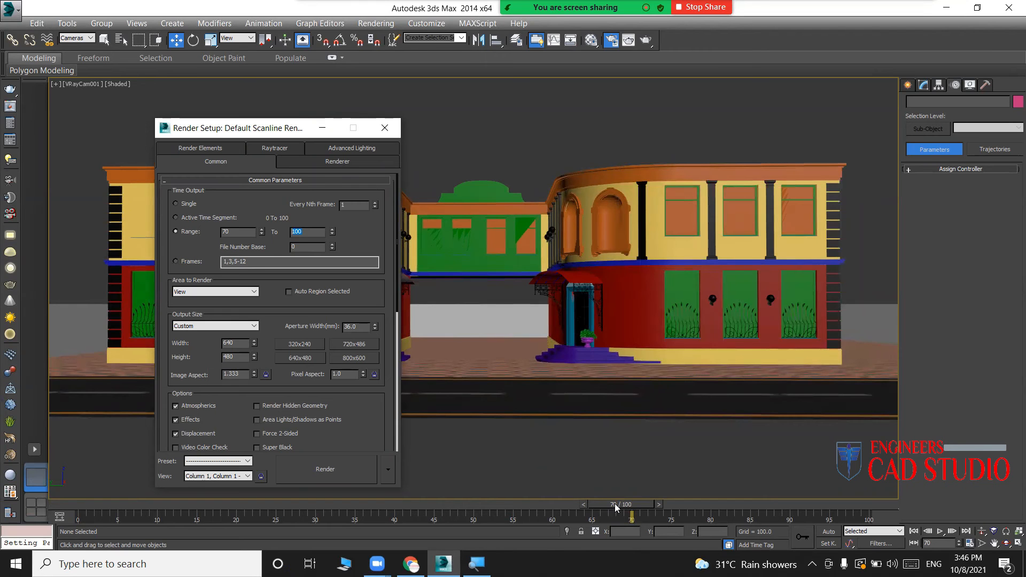
pyautogui.moveTo(615, 504); pyautogui.dragTo(760, 521)
pyautogui.press('w')
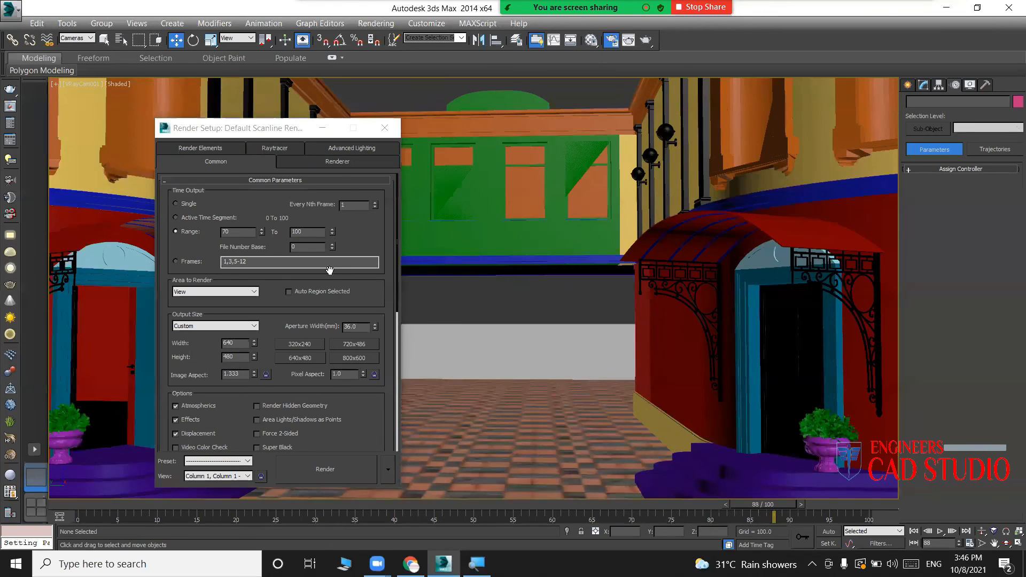
pyautogui.doubleClick(310, 232)
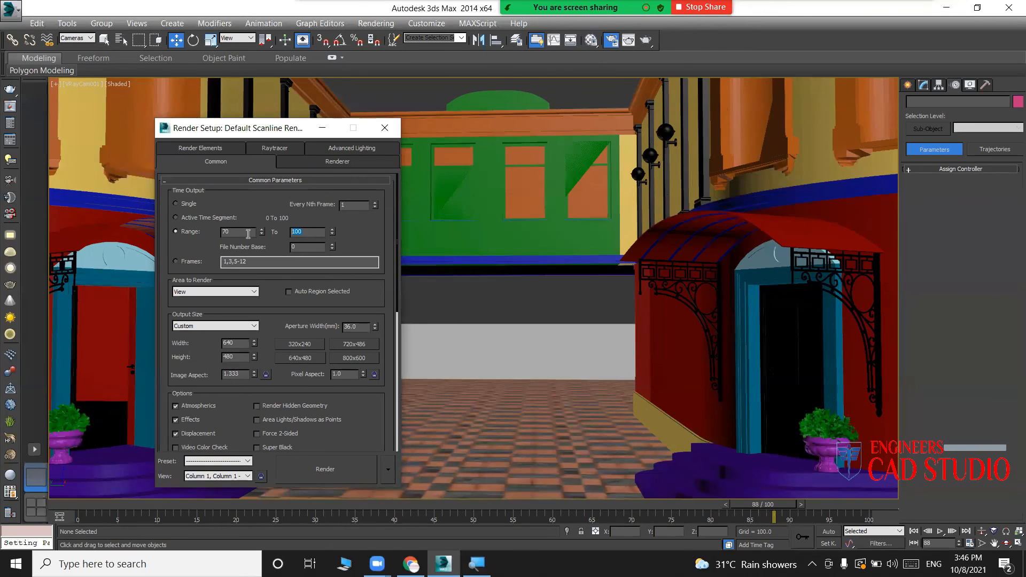
pyautogui.write('90')
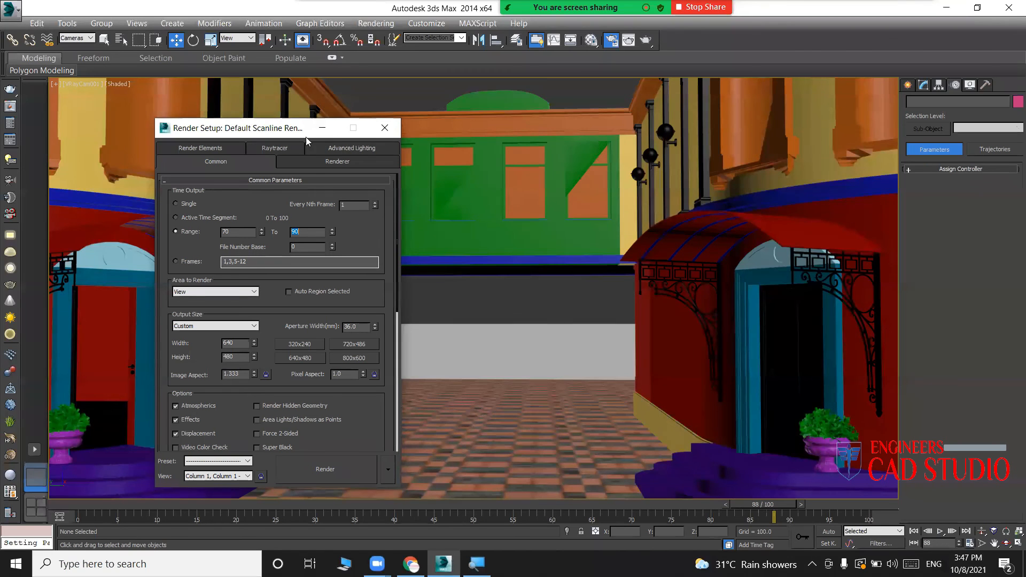
pyautogui.moveTo(297, 126); pyautogui.dragTo(442, 118)
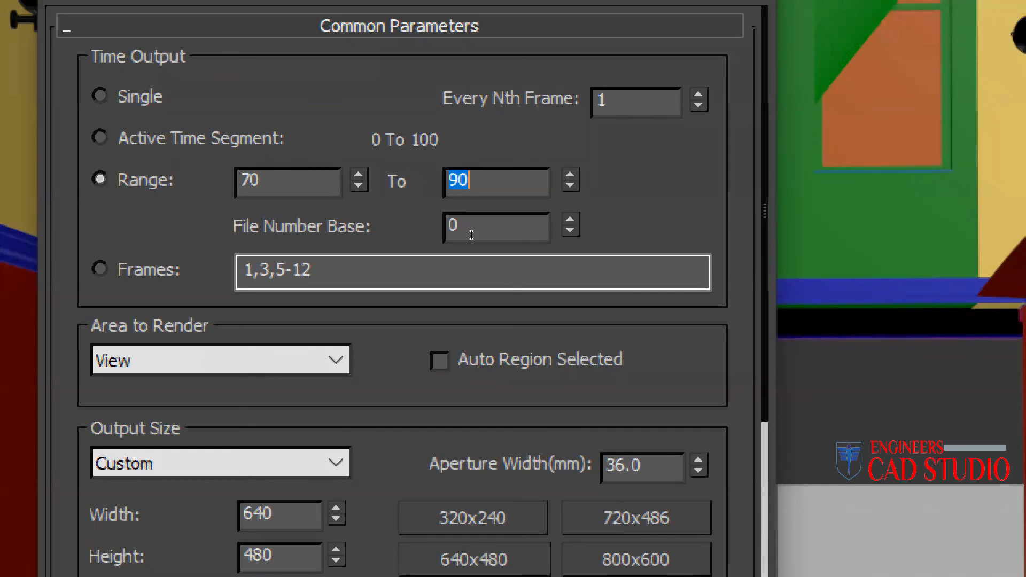
pyautogui.click(507, 224)
# Open the render output file settings and browse to the 3pm folder in Downloads.
pyautogui.scroll(-3, 549, 242)
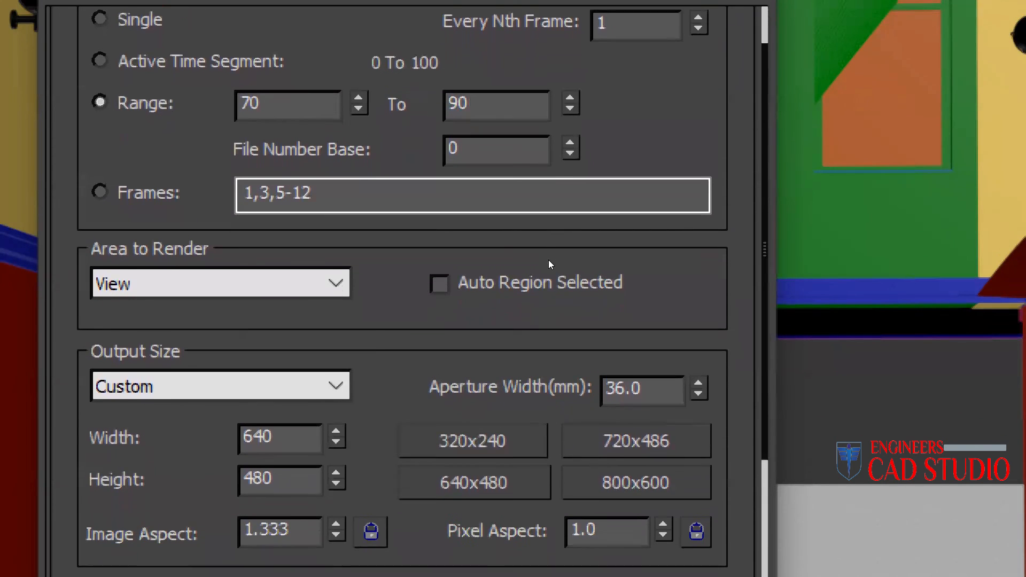
pyautogui.scroll(-5, 548, 264)
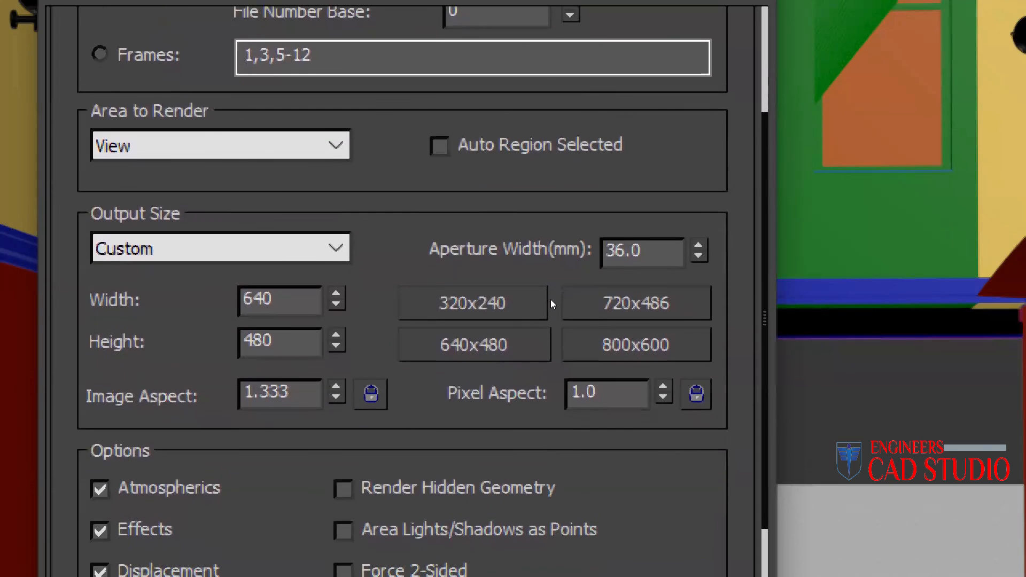
pyautogui.scroll(-10, 552, 303)
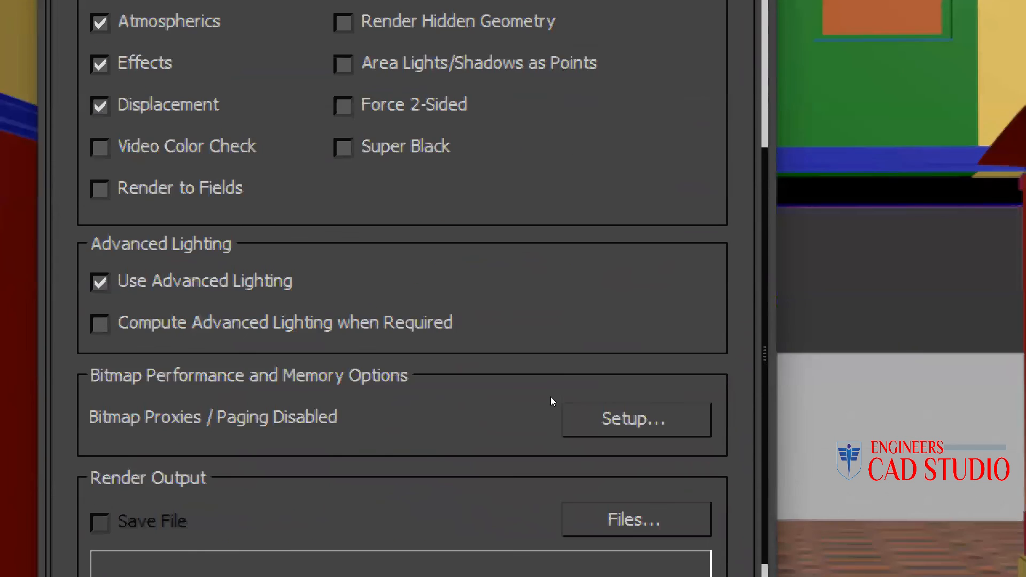
pyautogui.scroll(-6, 550, 401)
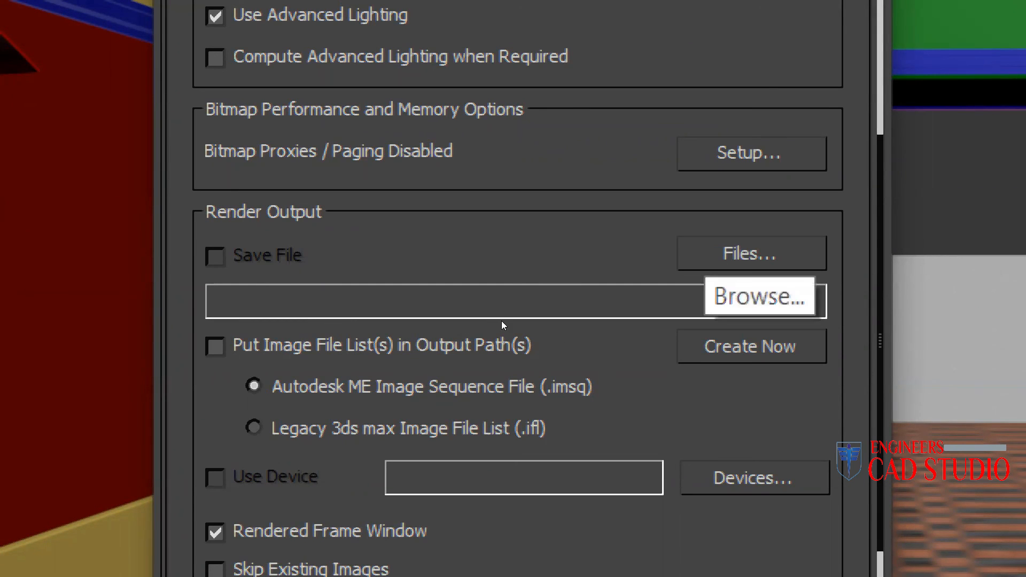
pyautogui.click(732, 253)
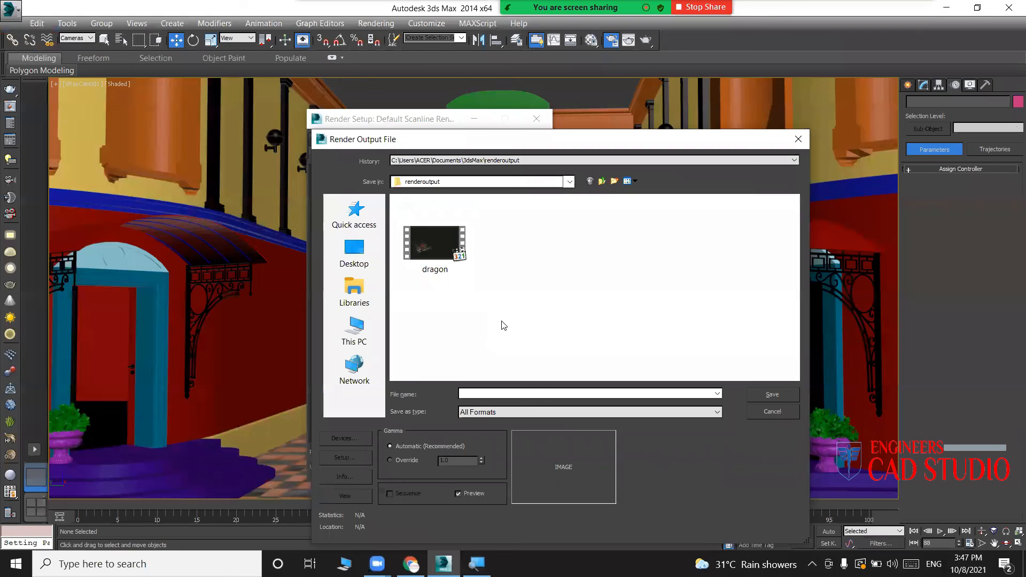
pyautogui.click(366, 335)
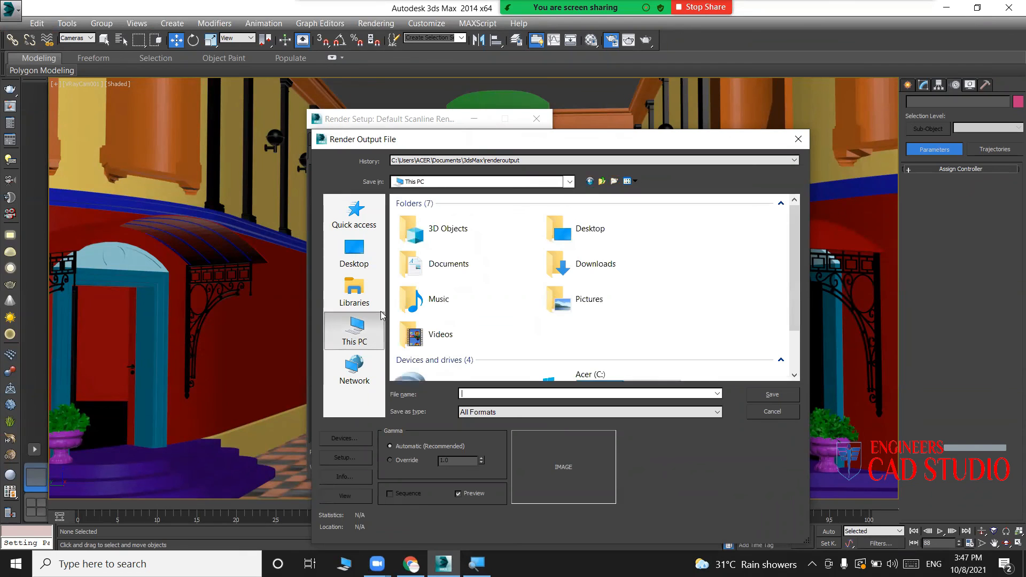
pyautogui.doubleClick(615, 266)
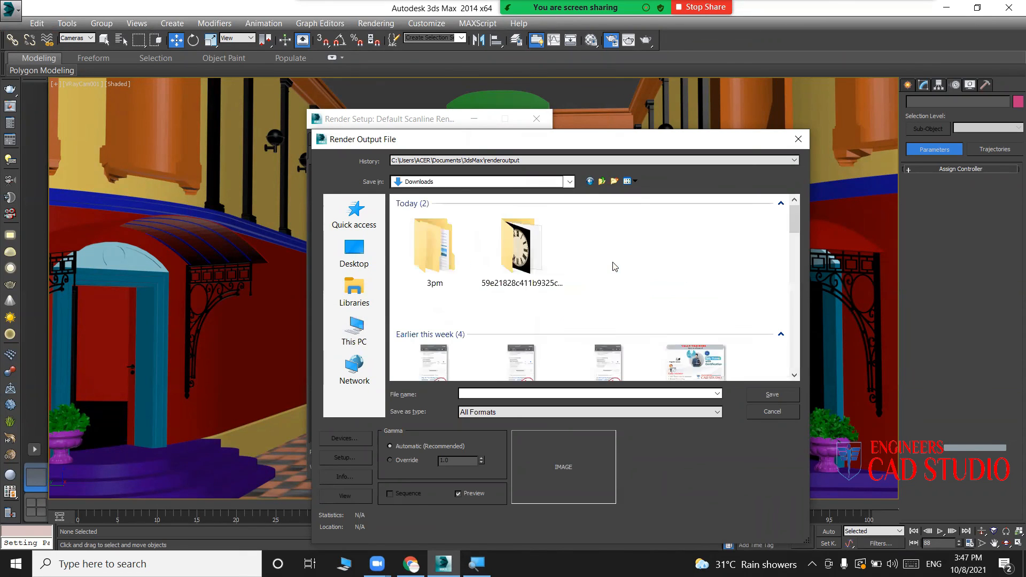
pyautogui.doubleClick(449, 259)
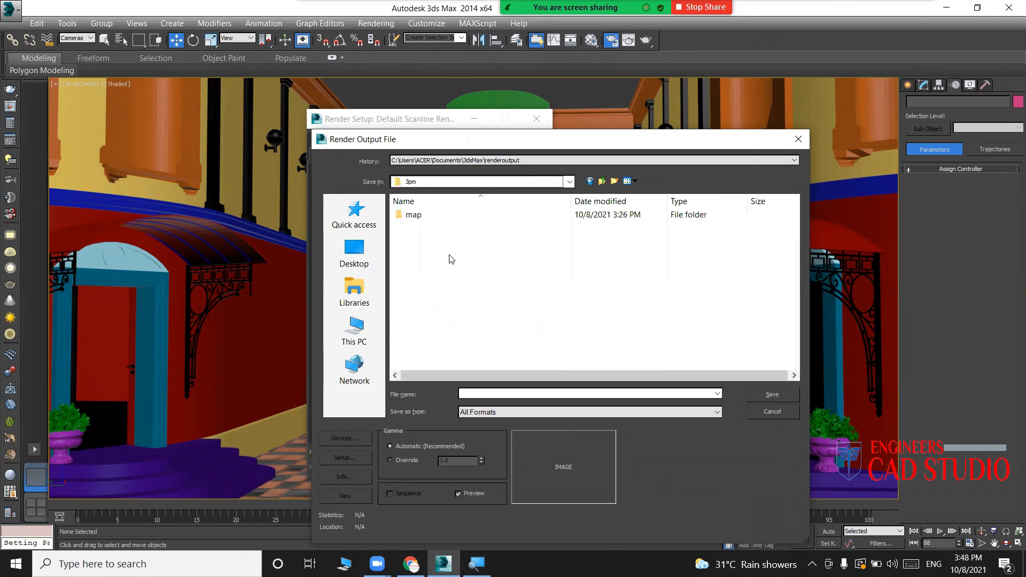
# Create a folder named walkthroug inside the 3pm folder and open it as the output location.
pyautogui.click(615, 181)
pyautogui.write('wa')
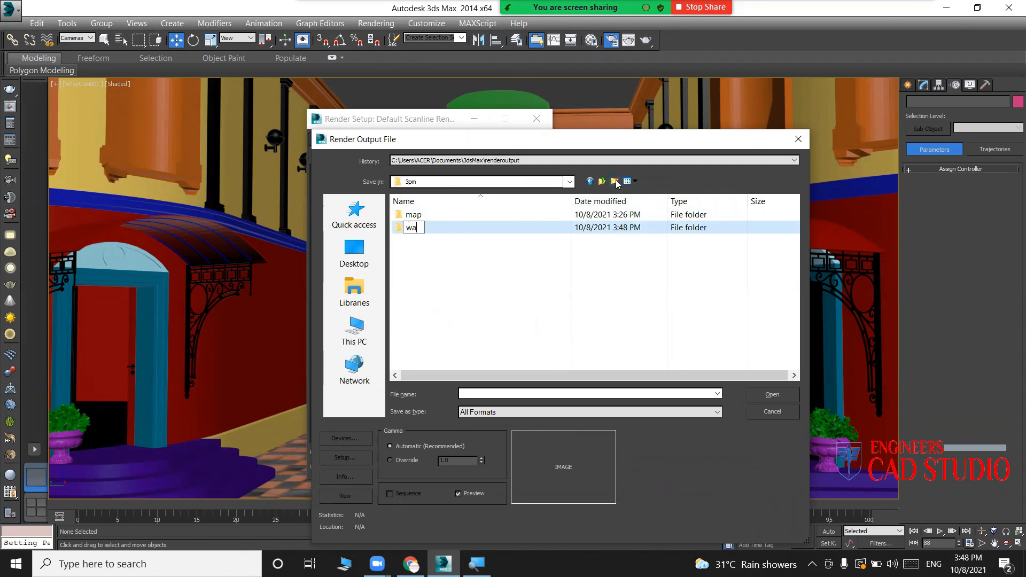
pyautogui.write('lkthroug')
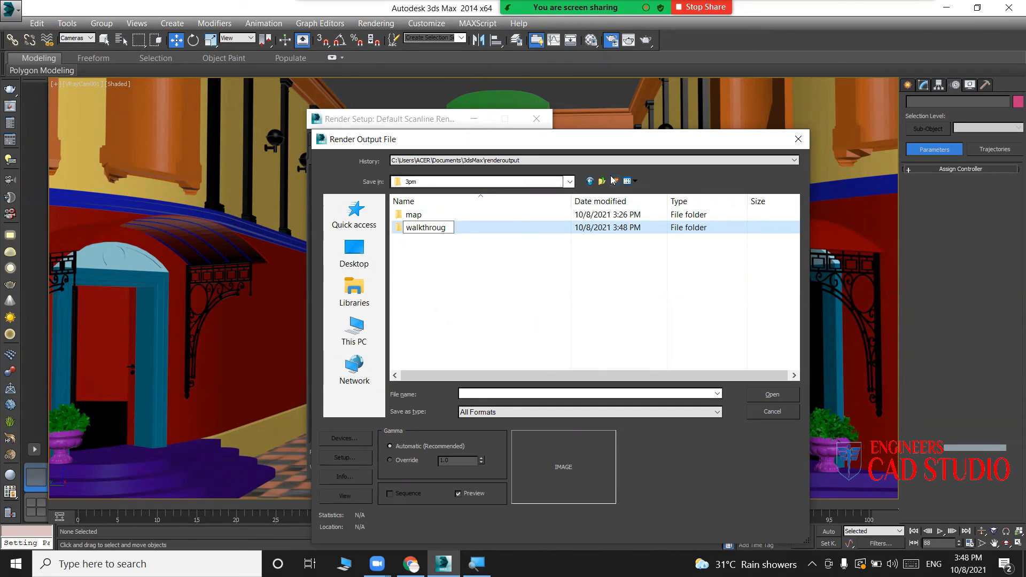
pyautogui.doubleClick(485, 229)
# Name the render output 70-90 and choose the AVI File (*.avi) format.
pyautogui.click(493, 394)
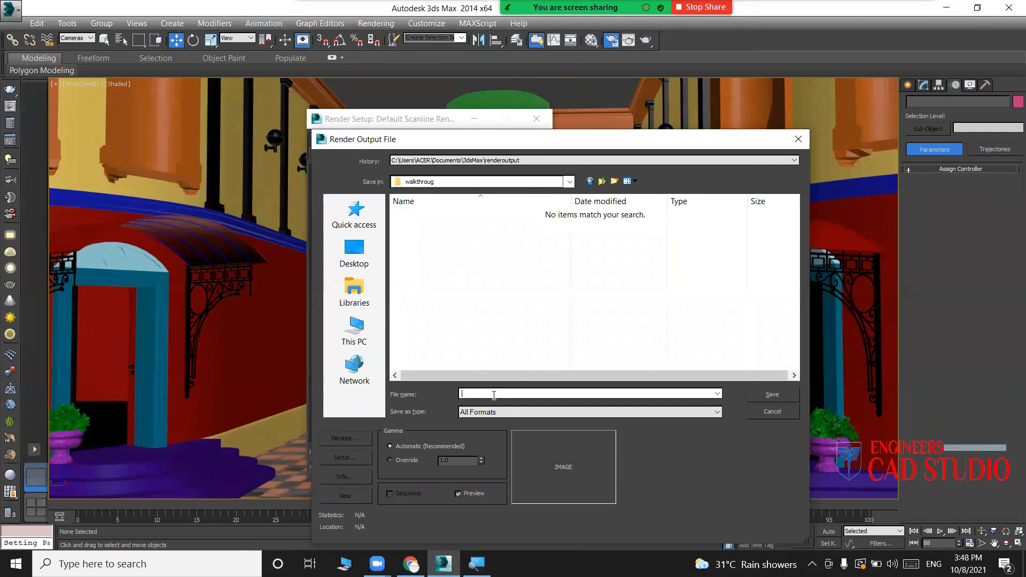
pyautogui.write('70')
pyautogui.write('-8')
pyautogui.click(486, 414)
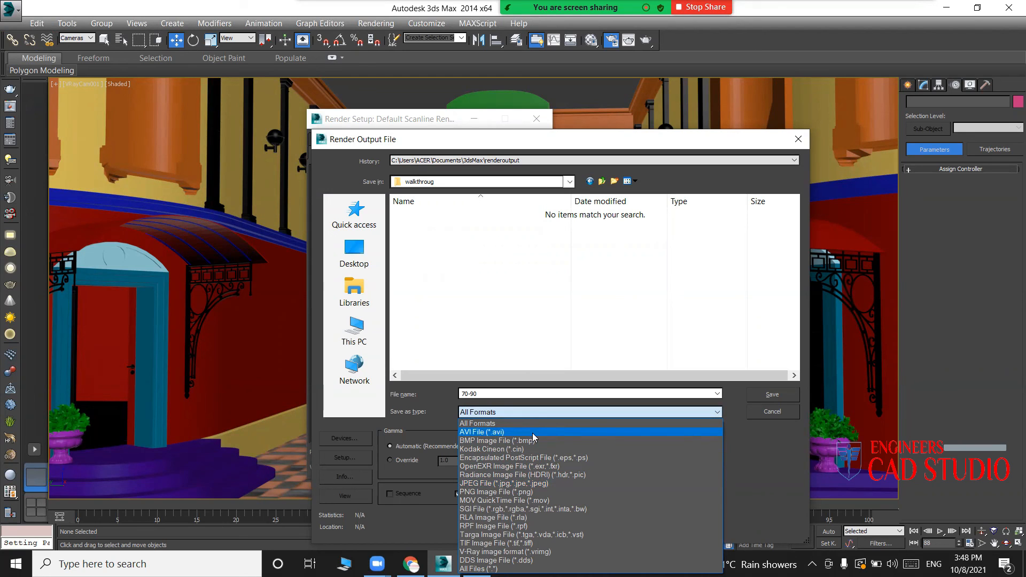
pyautogui.click(482, 433)
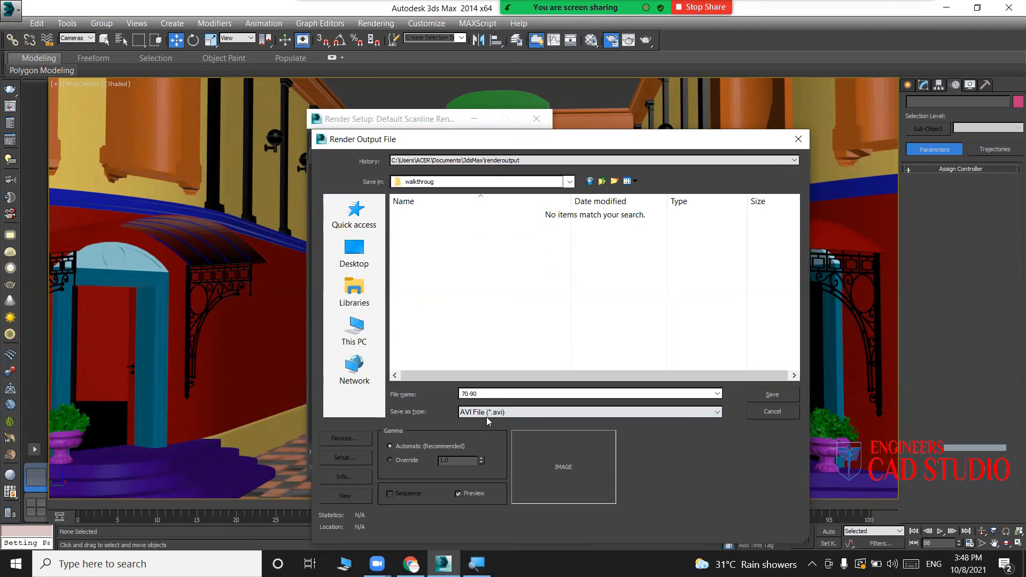
# Save the output file and accept the AVI compression with DV Video Encoder as the compressor.
pyautogui.click(772, 395)
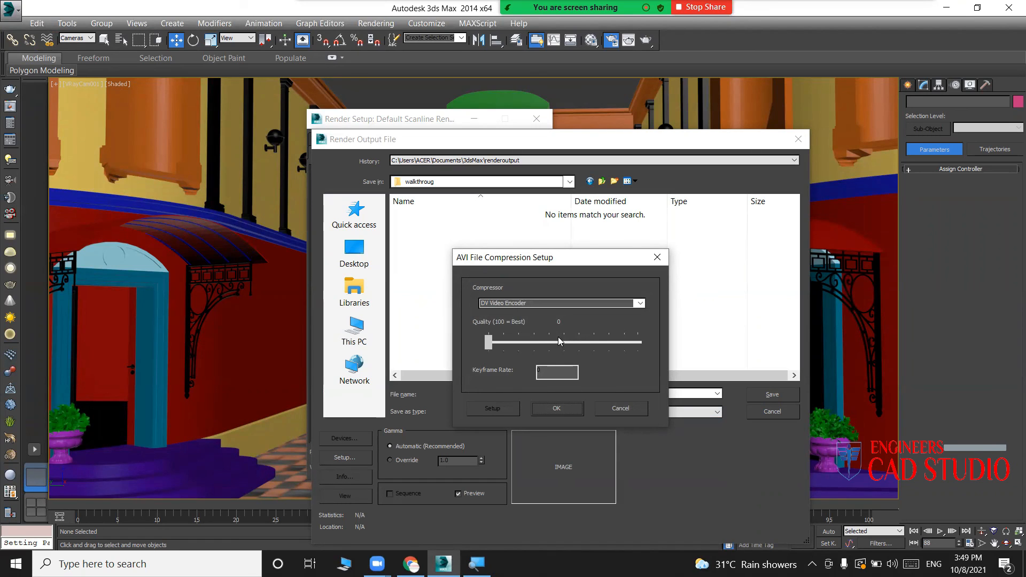
pyautogui.click(640, 303)
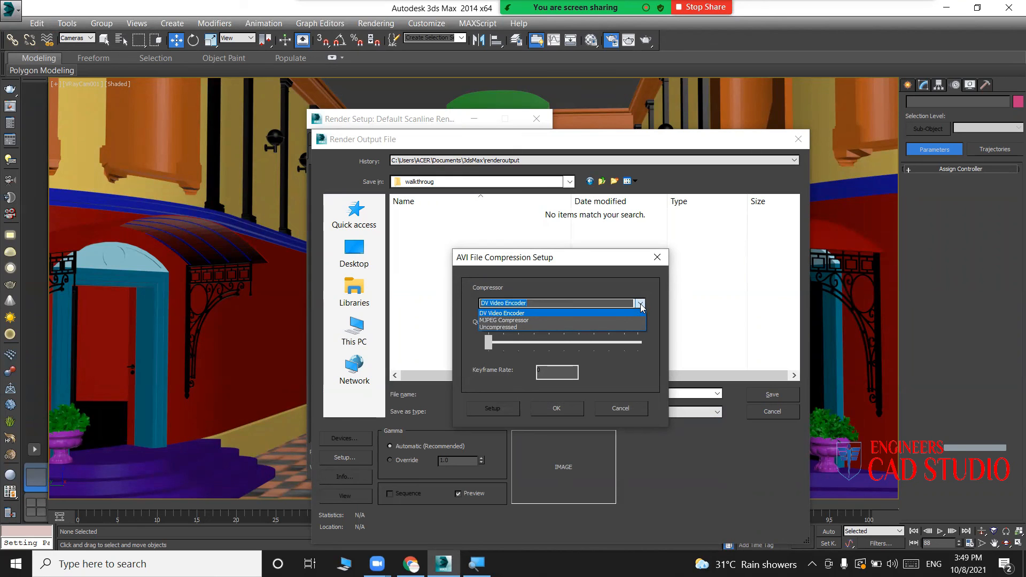
pyautogui.click(640, 304)
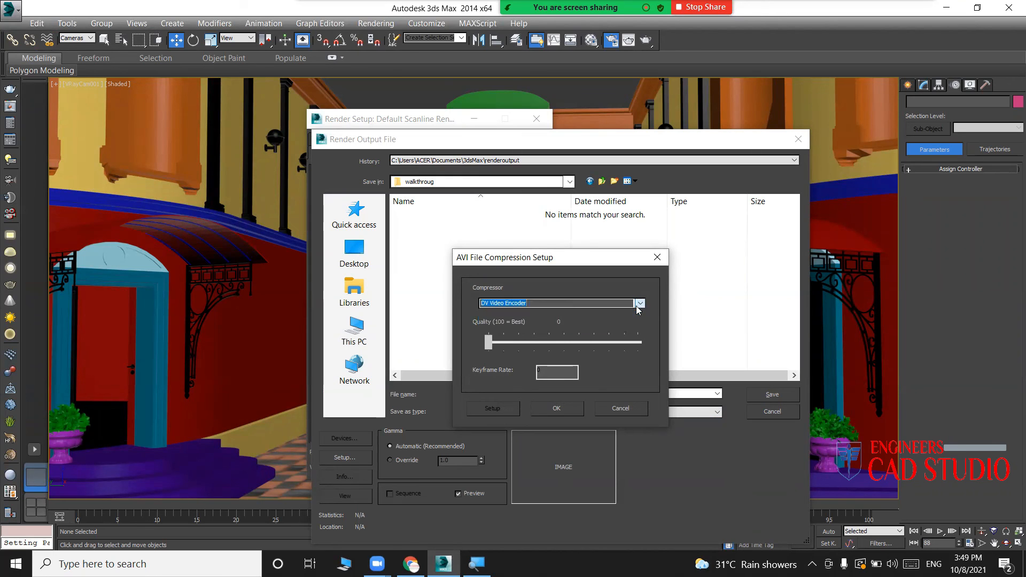
pyautogui.click(569, 409)
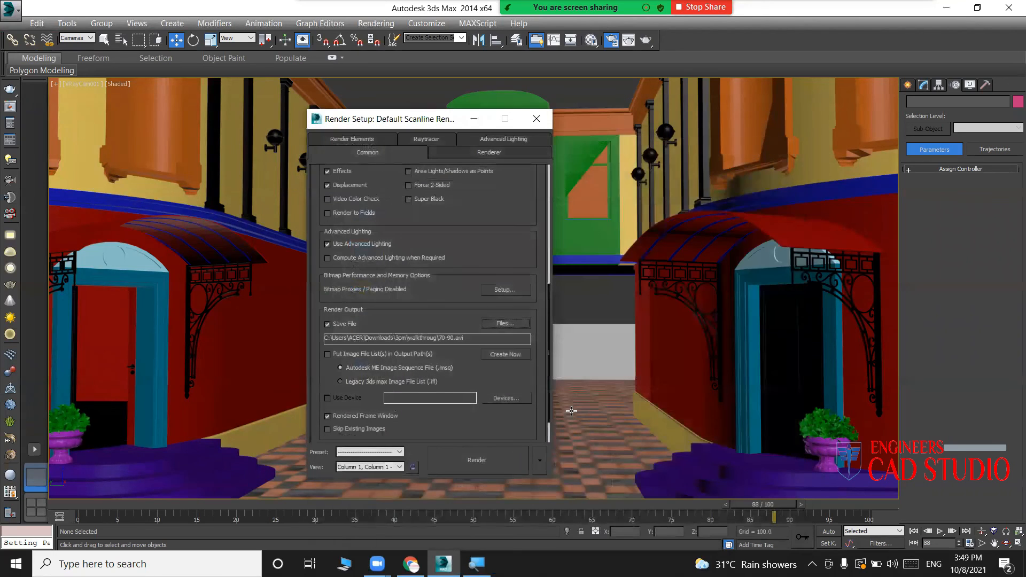
# Render the frame range from the VRayCam001 view and close the rendered frame window.
pyautogui.click(495, 462)
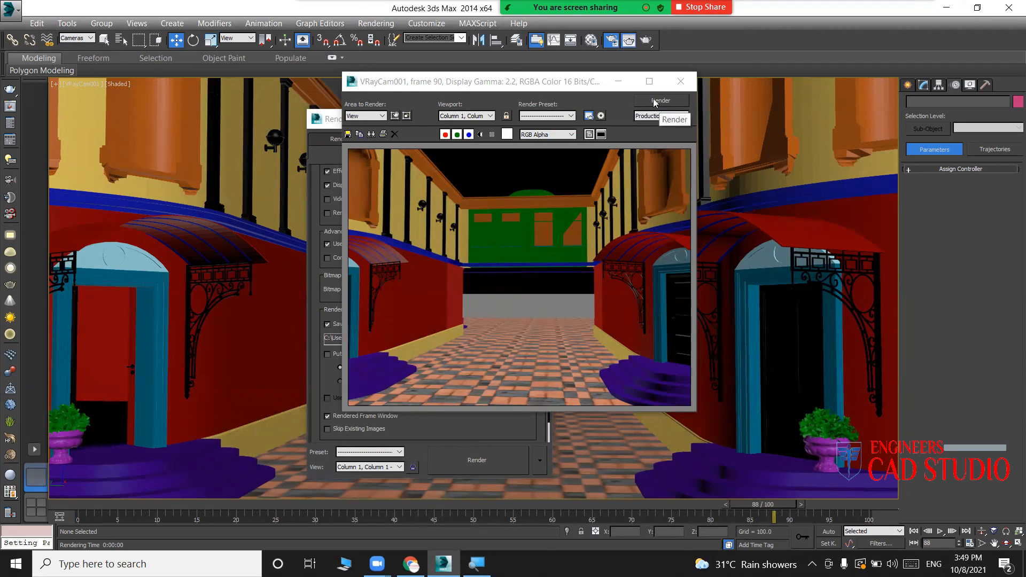
pyautogui.click(466, 84)
pyautogui.moveTo(466, 85); pyautogui.dragTo(737, 95)
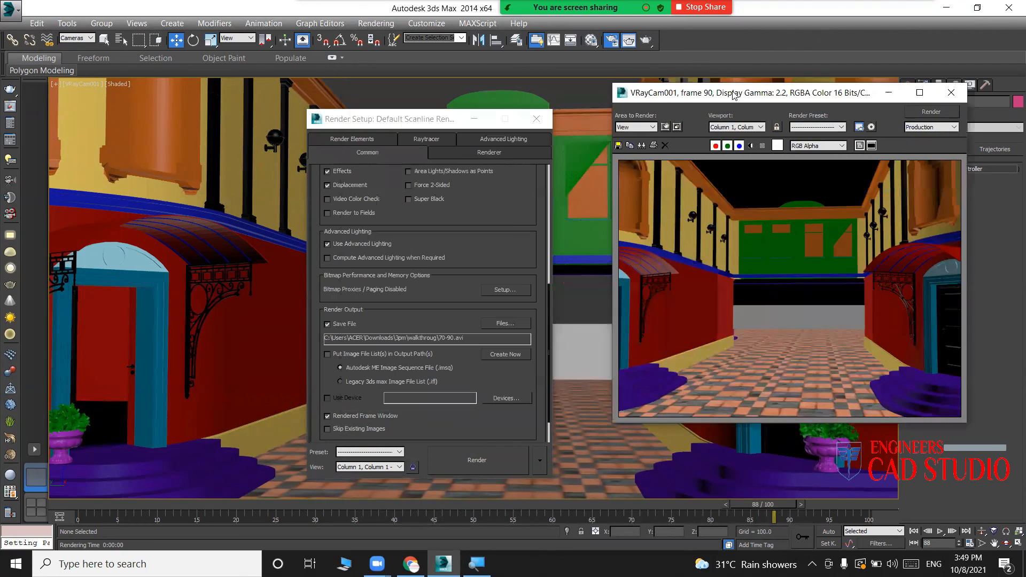
pyautogui.click(951, 92)
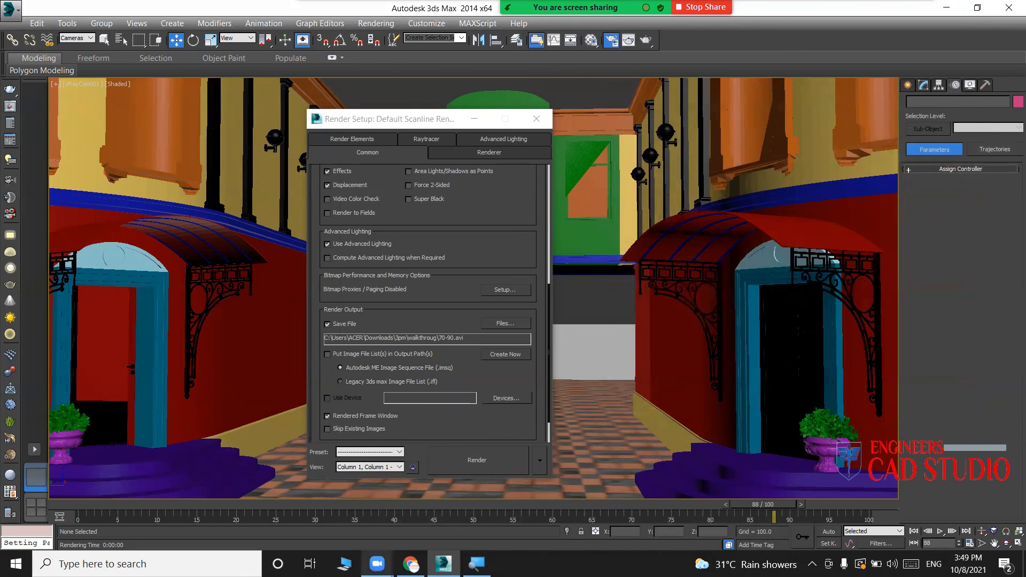
# Switch to File Explorer and open the walkthroug folder inside the 3pm folder in Downloads.
pyautogui.click(947, 7)
pyautogui.click(959, 7)
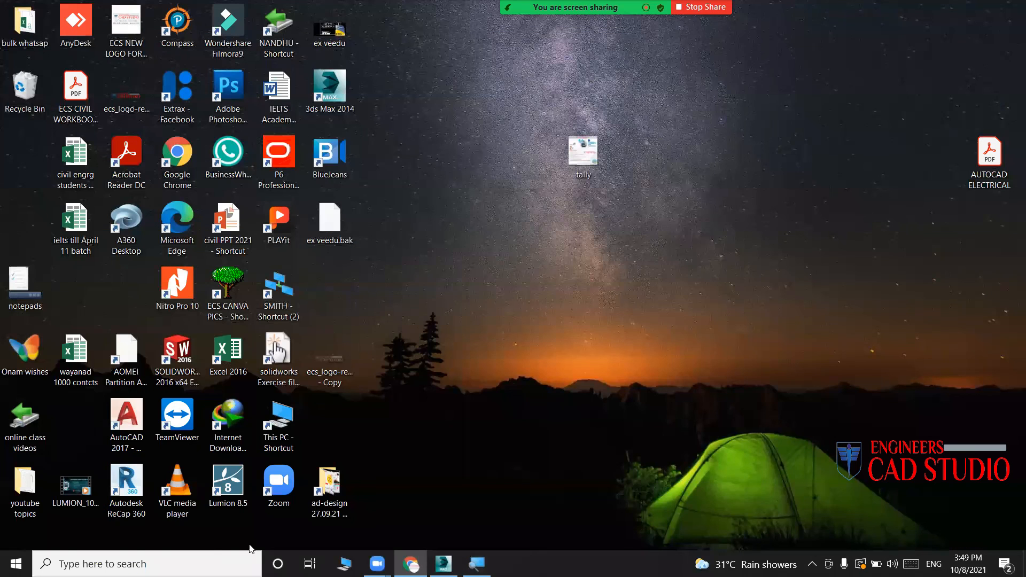
pyautogui.doubleClick(278, 448)
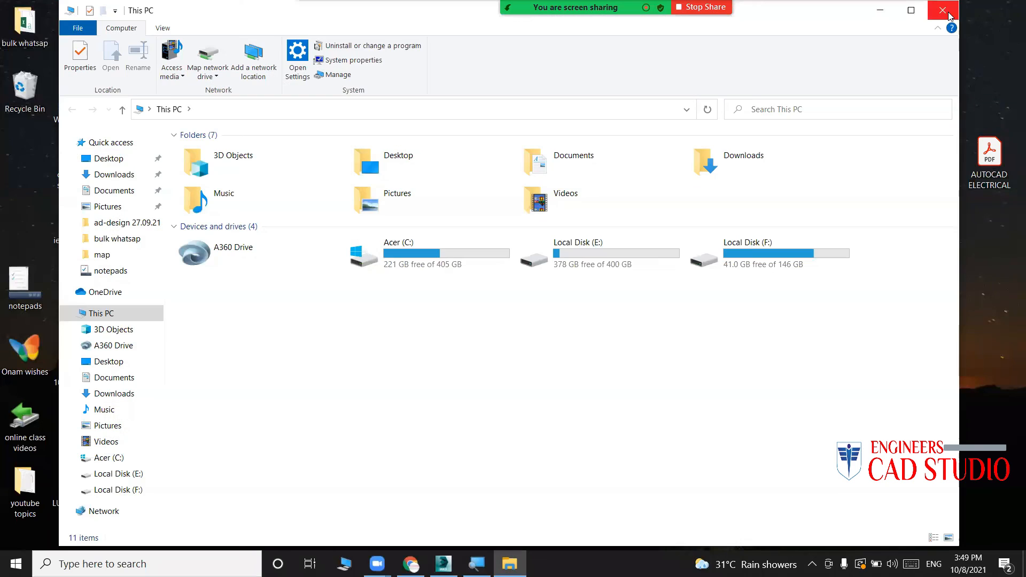
pyautogui.click(906, 13)
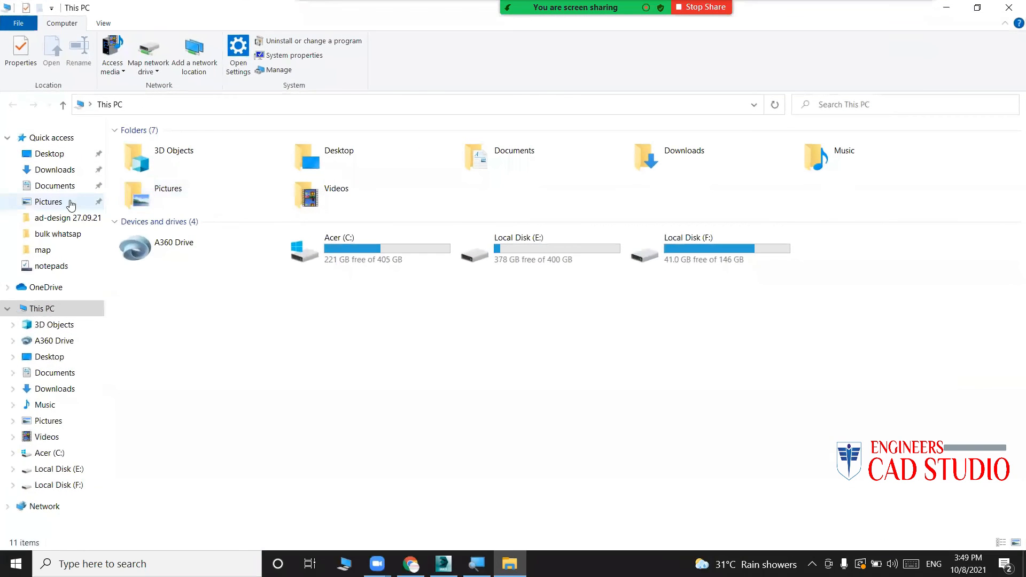
pyautogui.click(59, 170)
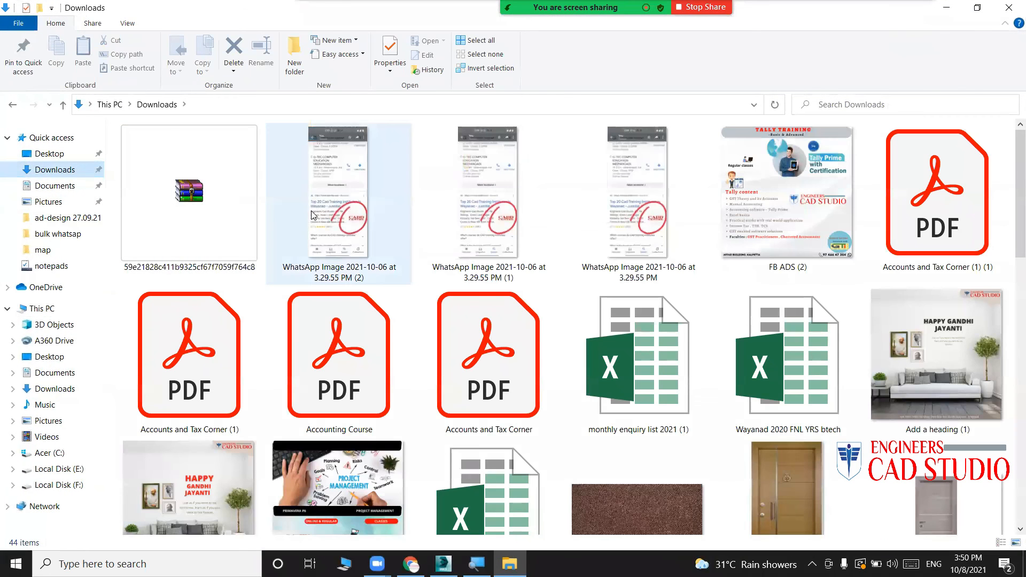
pyautogui.scroll(-5, 350, 235)
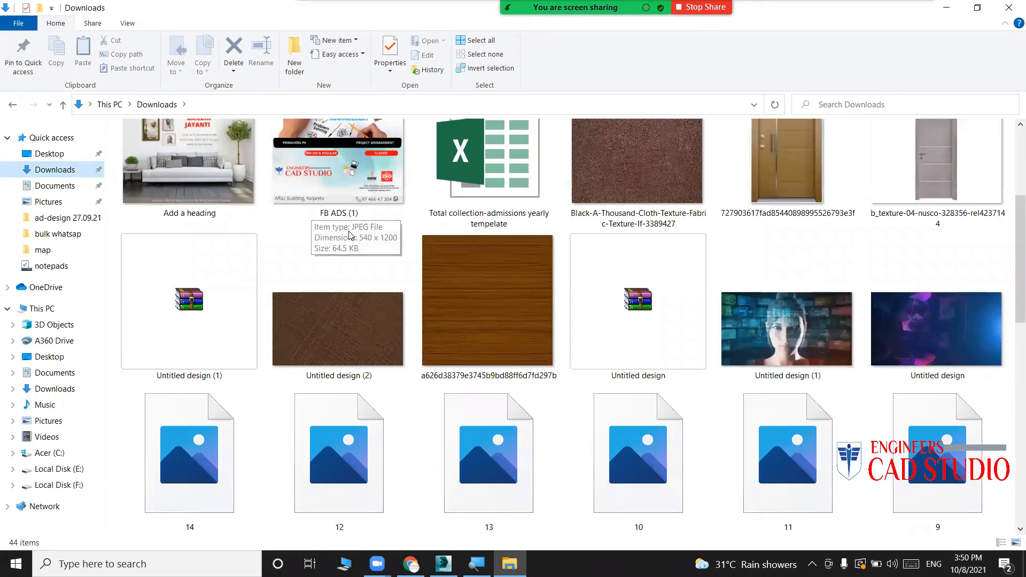
pyautogui.scroll(-5, 349, 235)
pyautogui.doubleClick(473, 335)
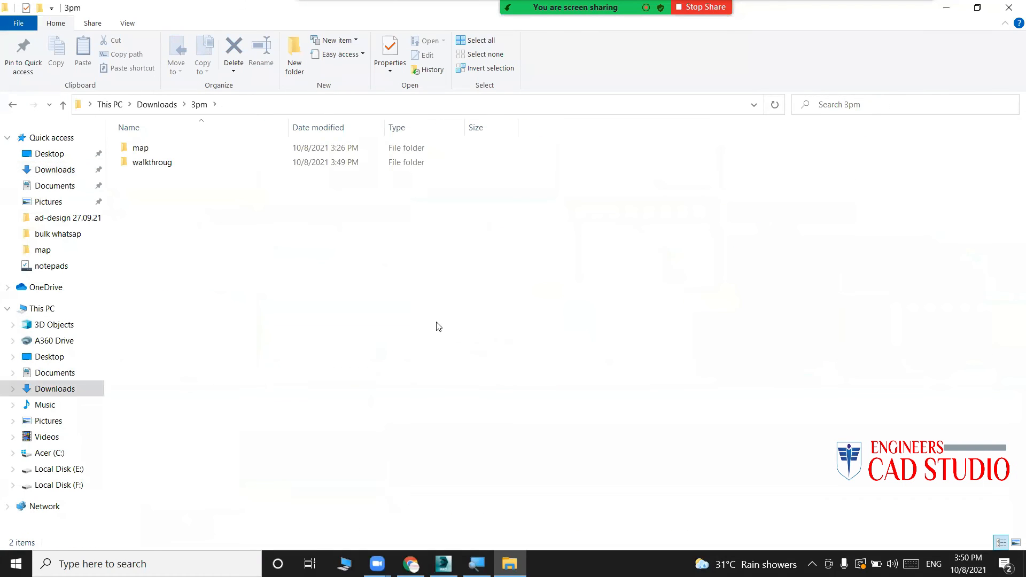
pyautogui.doubleClick(181, 162)
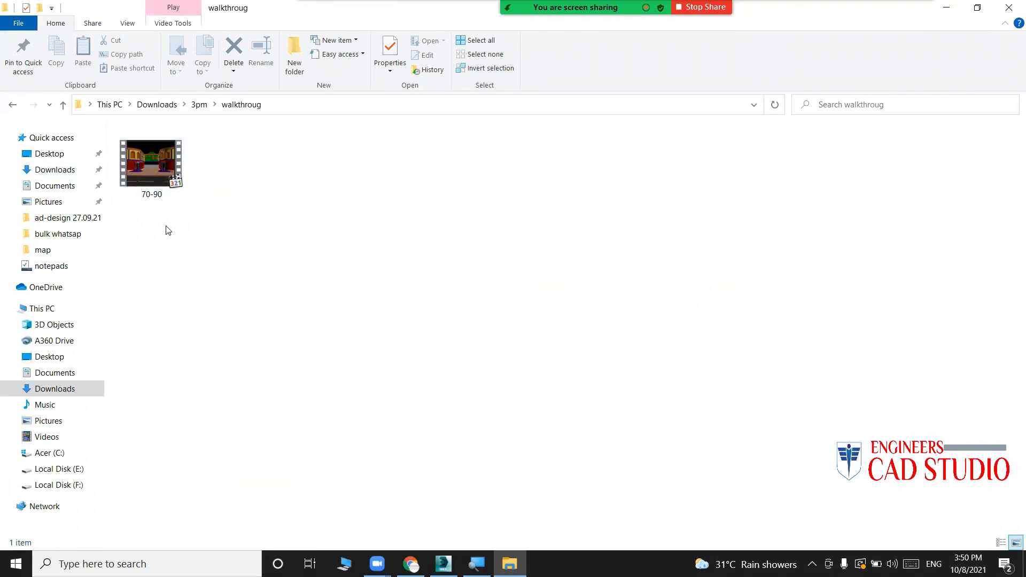
# Play the rendered 70-90 AVI video several times to check the walkthrough, and close the player and the folder window.
pyautogui.doubleClick(161, 169)
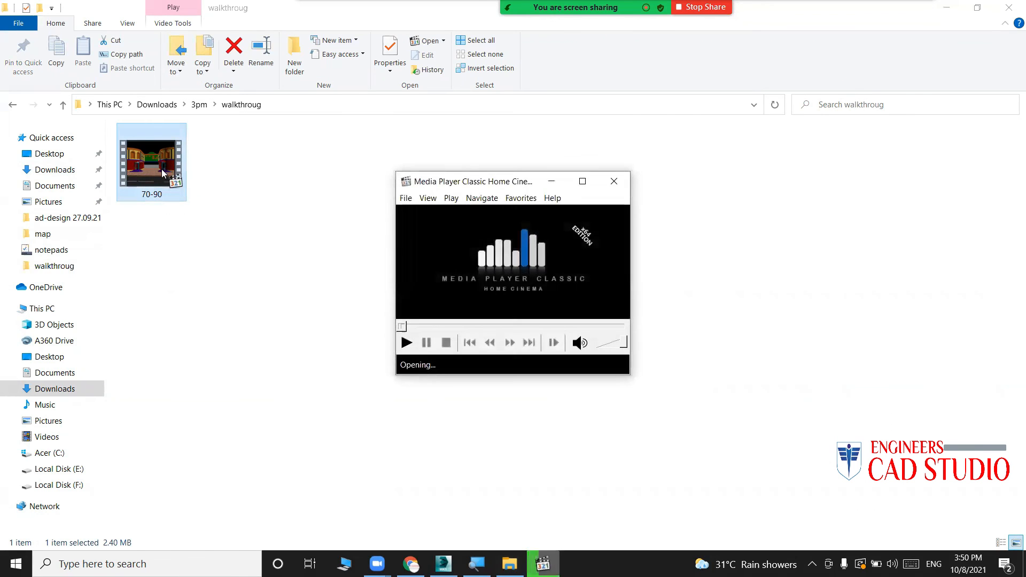
pyautogui.click(533, 343)
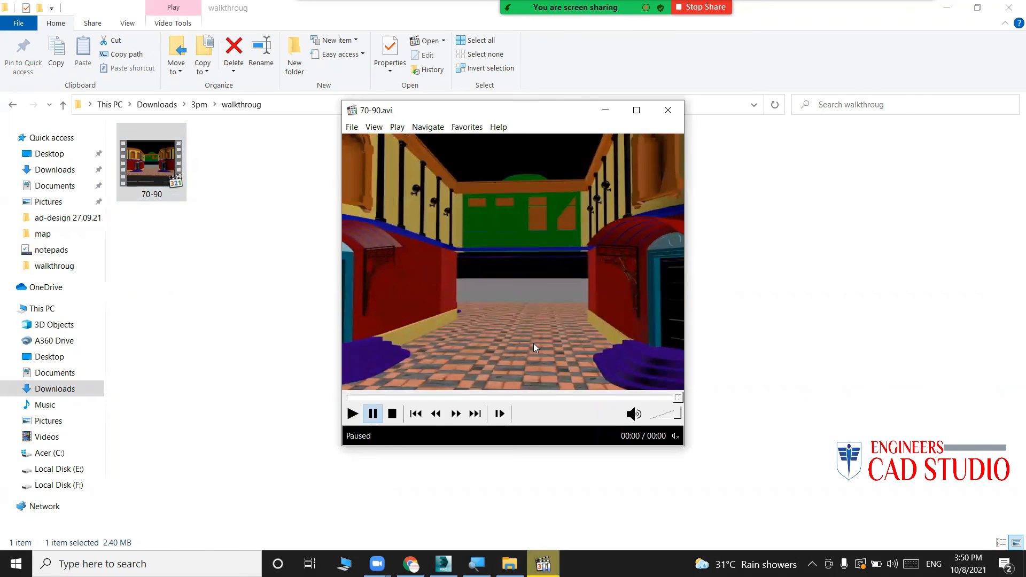
pyautogui.click(351, 413)
pyautogui.click(349, 414)
pyautogui.click(348, 414)
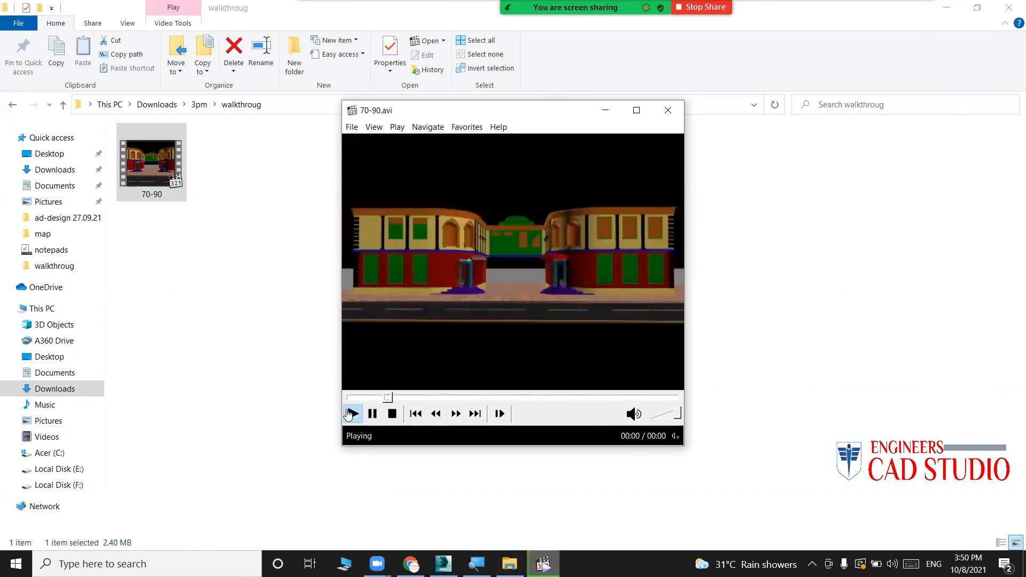
pyautogui.click(348, 413)
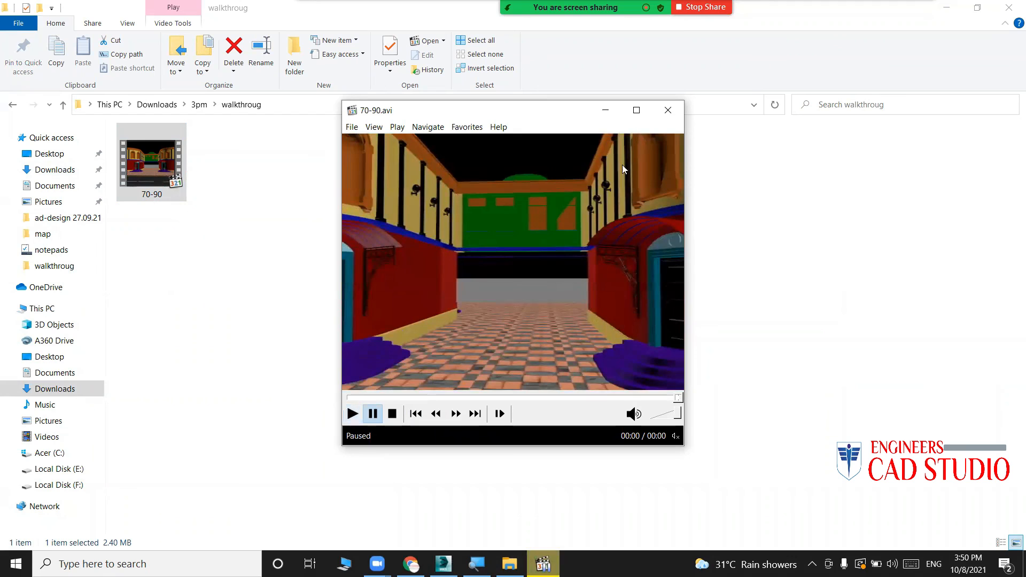
pyautogui.click(667, 111)
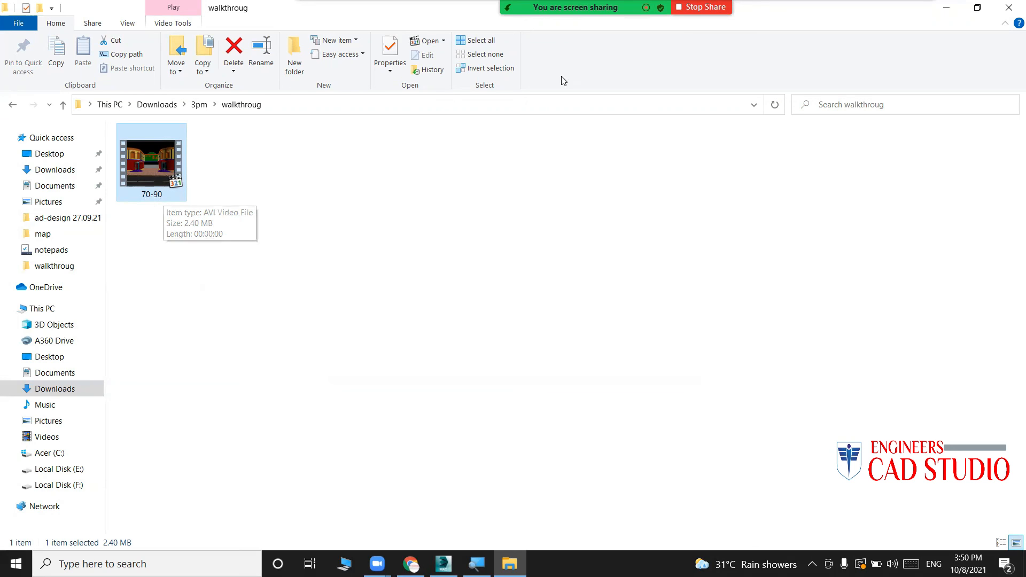
pyautogui.click(999, 10)
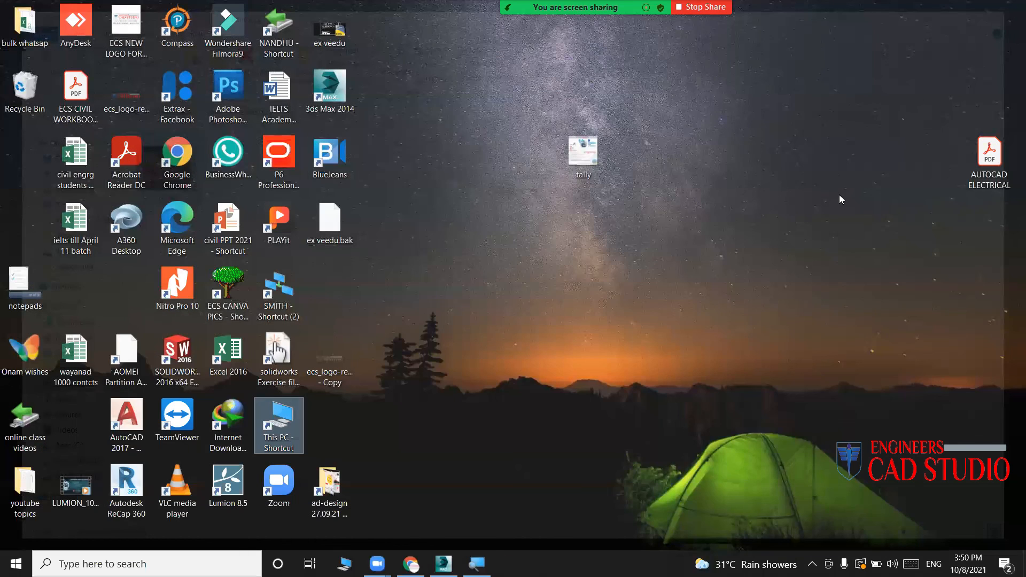